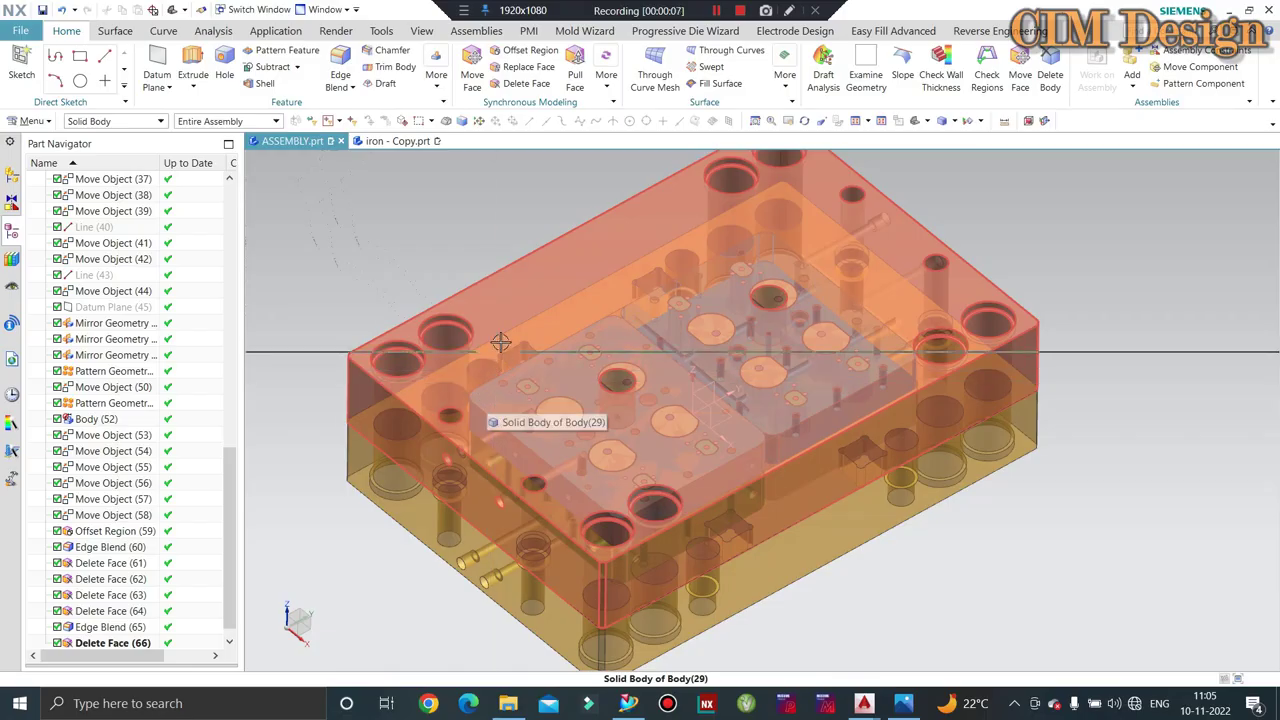
Orbit and zoom the mould assembly to inspect the inserts
{"action": "middle_click_drag", "start_coordinate": [500, 342], "coordinate": [509, 312]}
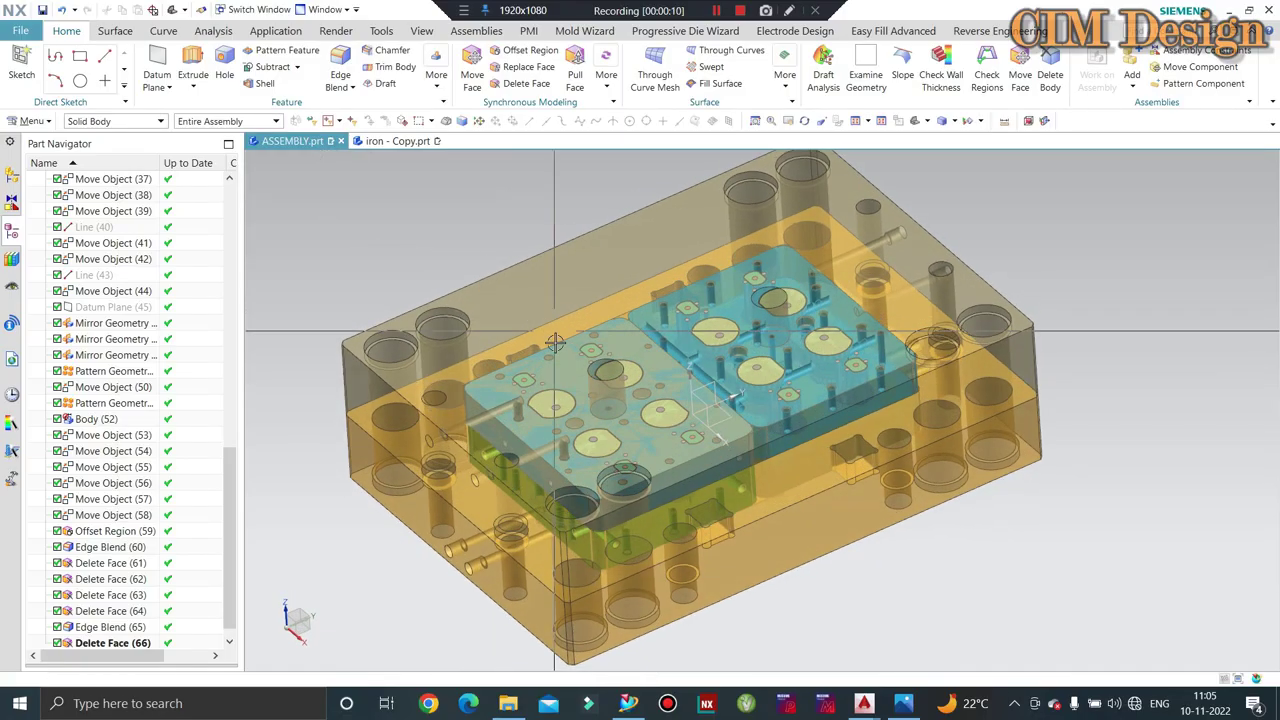
{"action": "scroll", "coordinate": [594, 400], "scroll_direction": "up", "scroll_amount": 5}
{"action": "mouse_move", "coordinate": [594, 400]}
{"action": "middle_mouse_down"}
{"action": "mouse_move", "coordinate": [740, 398]}
{"action": "mouse_move", "coordinate": [700, 396]}
{"action": "middle_mouse_up"}
{"action": "scroll", "coordinate": [740, 398], "scroll_direction": "up", "scroll_amount": 5}
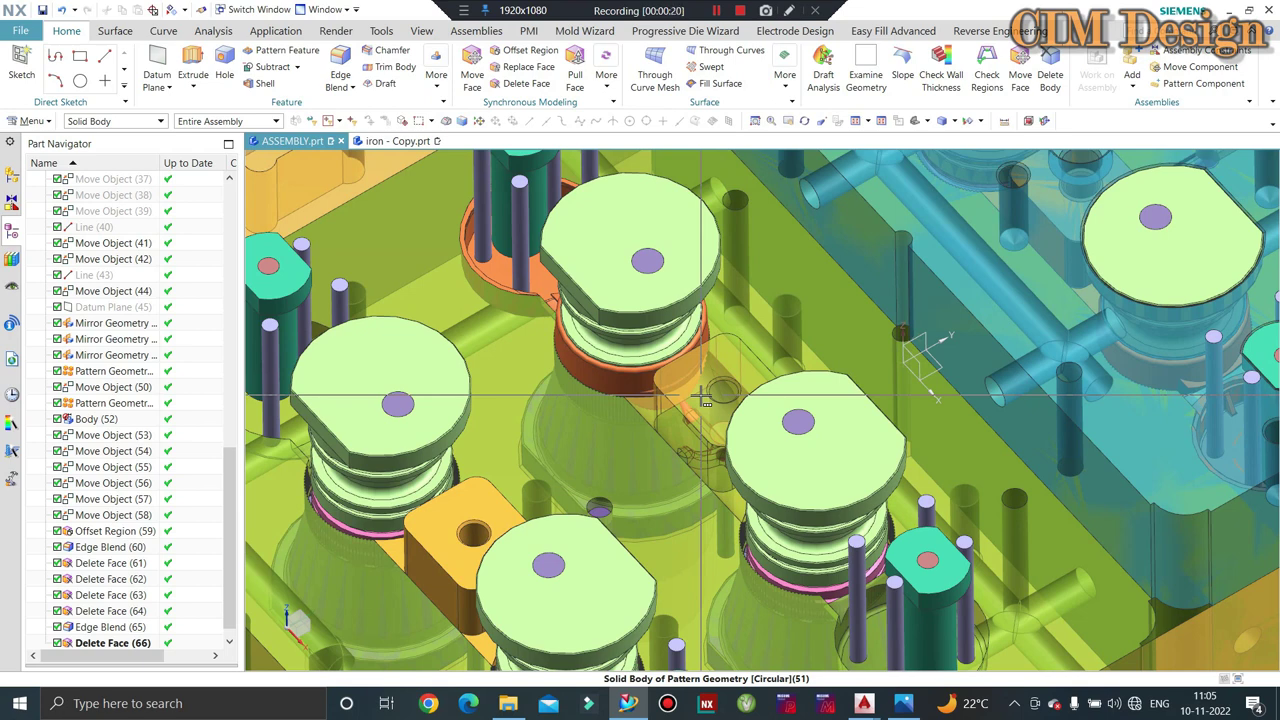
{"action": "scroll", "coordinate": [627, 378], "scroll_direction": "down", "scroll_amount": 3}
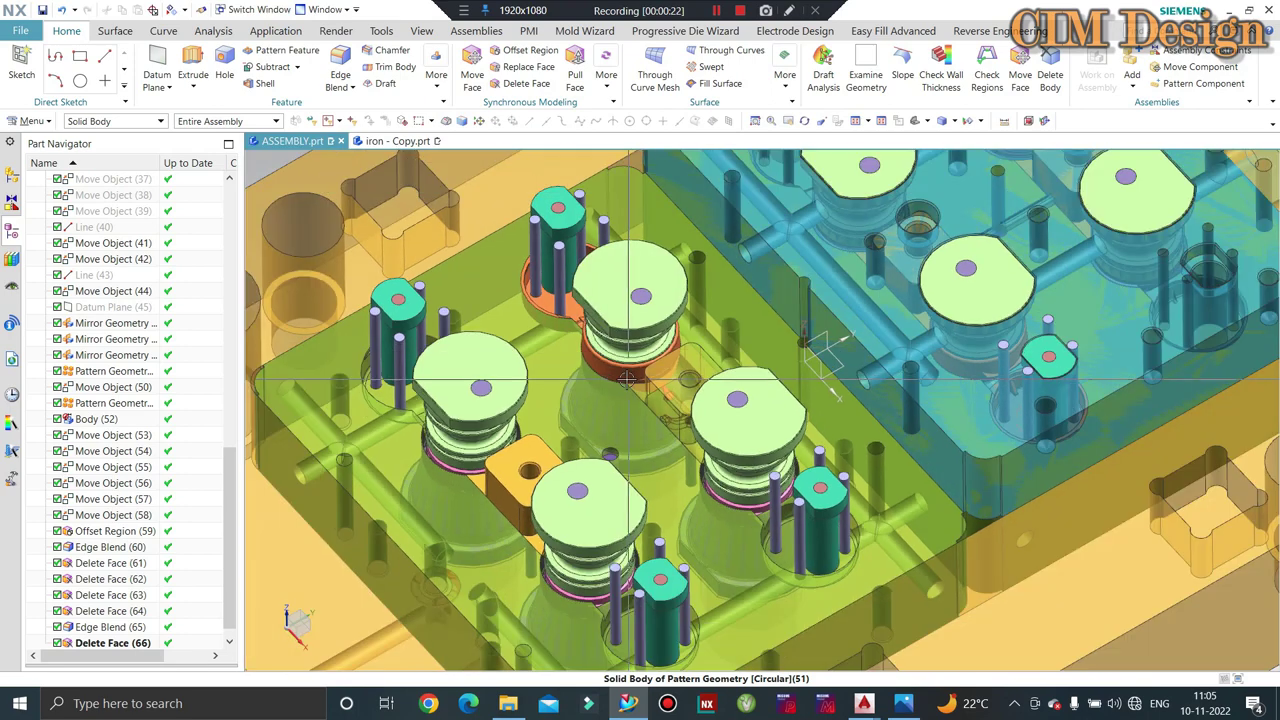
{"action": "scroll", "coordinate": [627, 378], "scroll_direction": "down", "scroll_amount": 1}
{"action": "scroll", "coordinate": [627, 378], "scroll_direction": "down", "scroll_amount": 1}
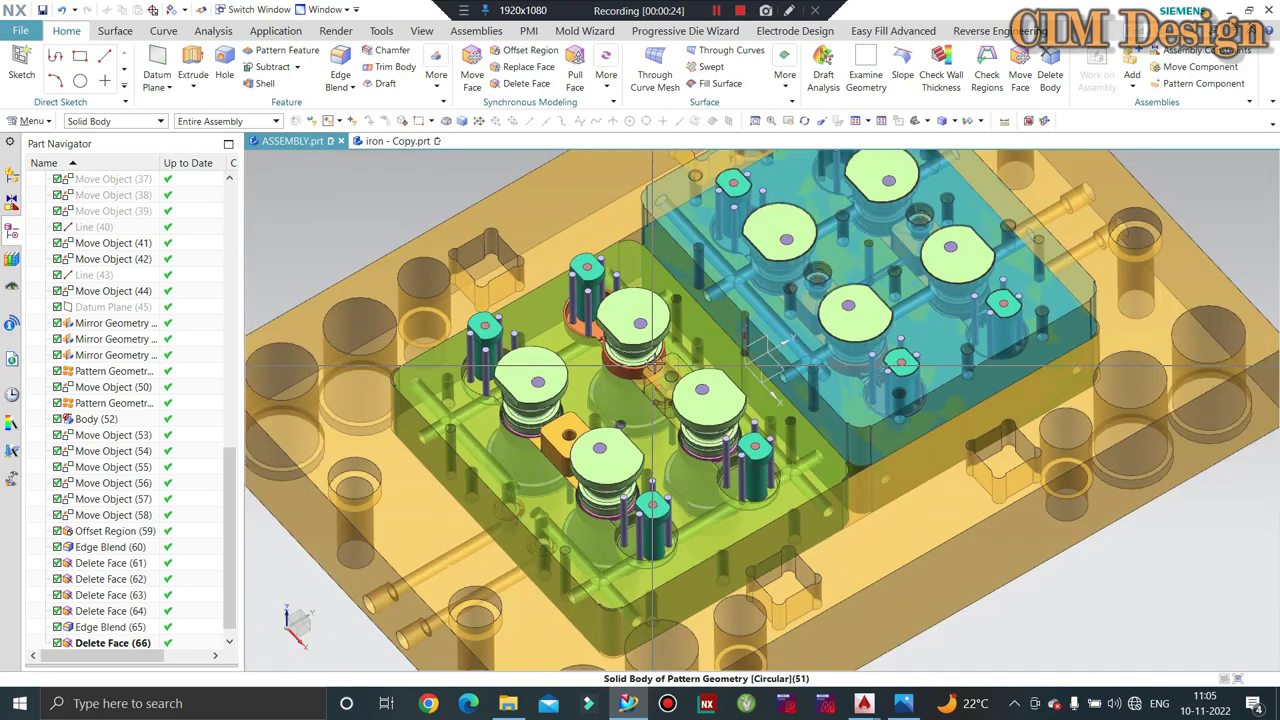
{"action": "scroll", "coordinate": [600, 420], "scroll_direction": "down", "scroll_amount": 1}
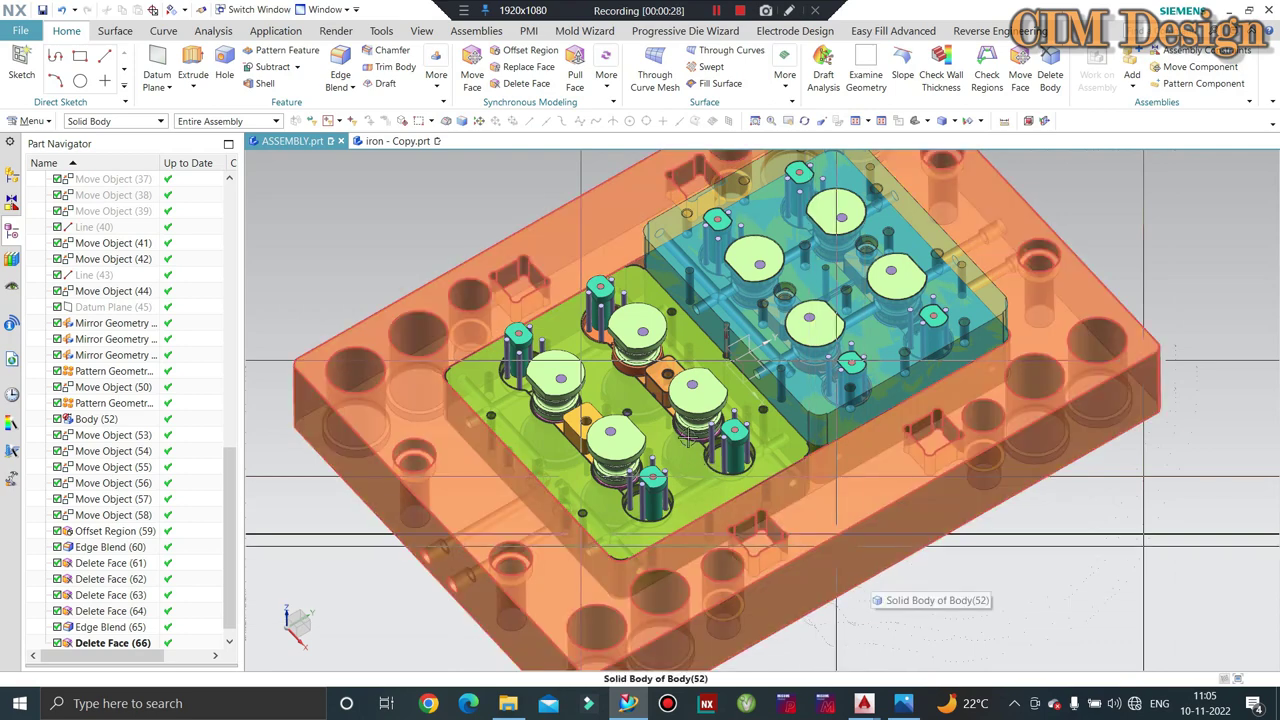
Re-frame the assembly and bring the ketchup-08-cavity AutoCAD drawing to the front
{"action": "middle_click_drag", "start_coordinate": [688, 437], "coordinate": [650, 323]}
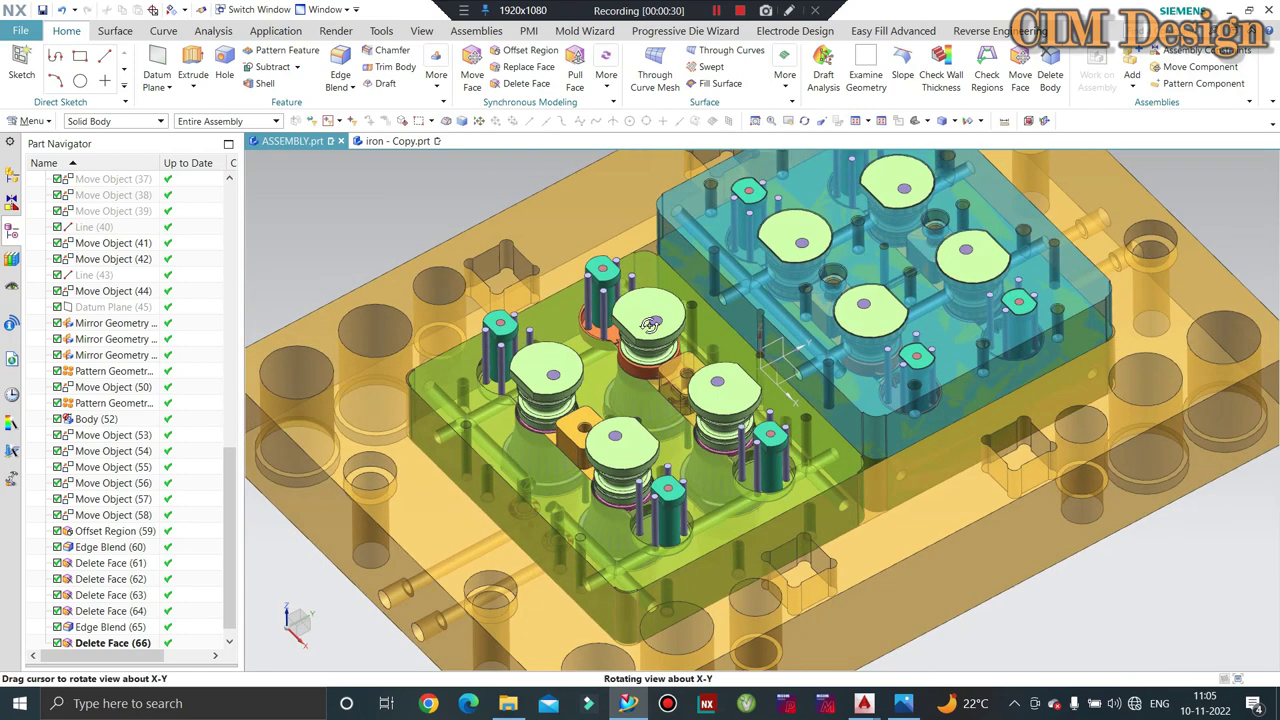
{"action": "scroll", "coordinate": [650, 323], "scroll_direction": "up", "scroll_amount": 2}
{"action": "scroll", "coordinate": [630, 335], "scroll_direction": "up", "scroll_amount": 3}
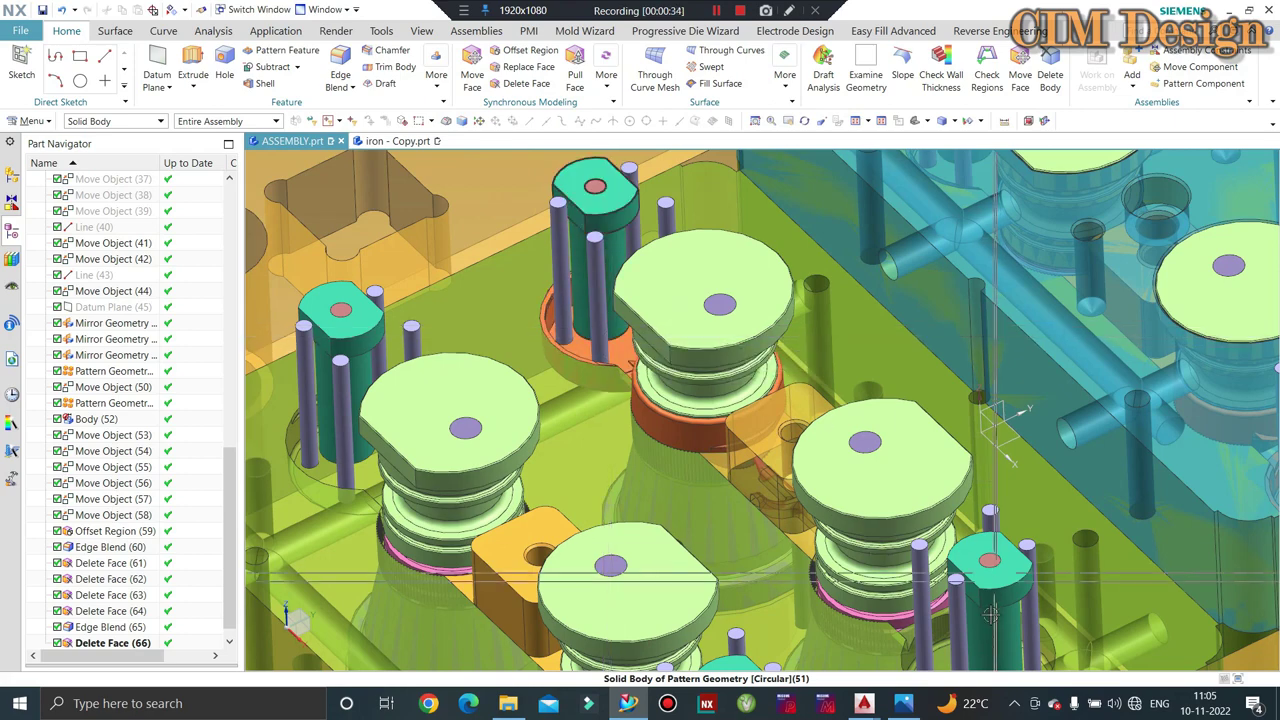
{"action": "mouse_move", "coordinate": [864, 703]}
{"action": "left_click", "coordinate": [748, 640]}
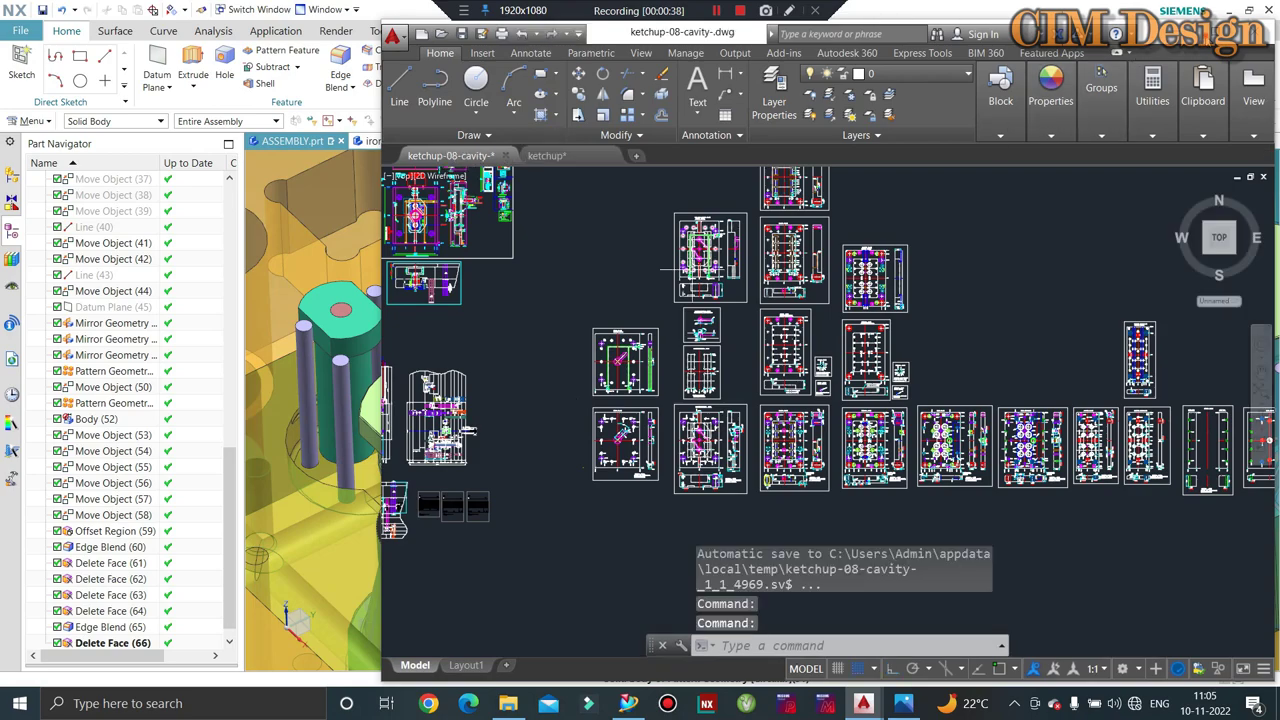
Maximize AutoCAD and zoom through the ketchup-08-cavity plate layouts, sections and detail views
{"action": "left_click", "coordinate": [1250, 9]}
{"action": "scroll", "coordinate": [822, 349], "scroll_direction": "down", "scroll_amount": 2}
{"action": "scroll", "coordinate": [634, 280], "scroll_direction": "up", "scroll_amount": 3}
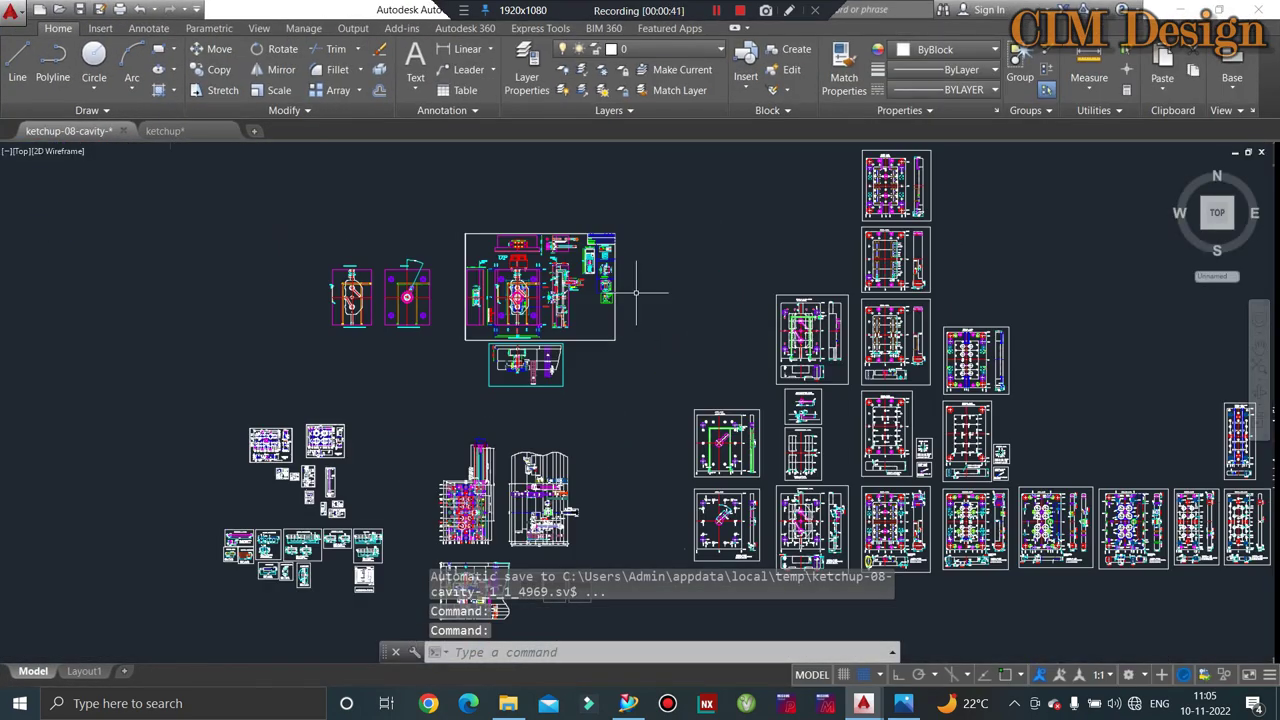
{"action": "scroll", "coordinate": [646, 277], "scroll_direction": "down", "scroll_amount": 2}
{"action": "scroll", "coordinate": [575, 425], "scroll_direction": "up", "scroll_amount": 4}
{"action": "scroll", "coordinate": [459, 398], "scroll_direction": "down", "scroll_amount": 2}
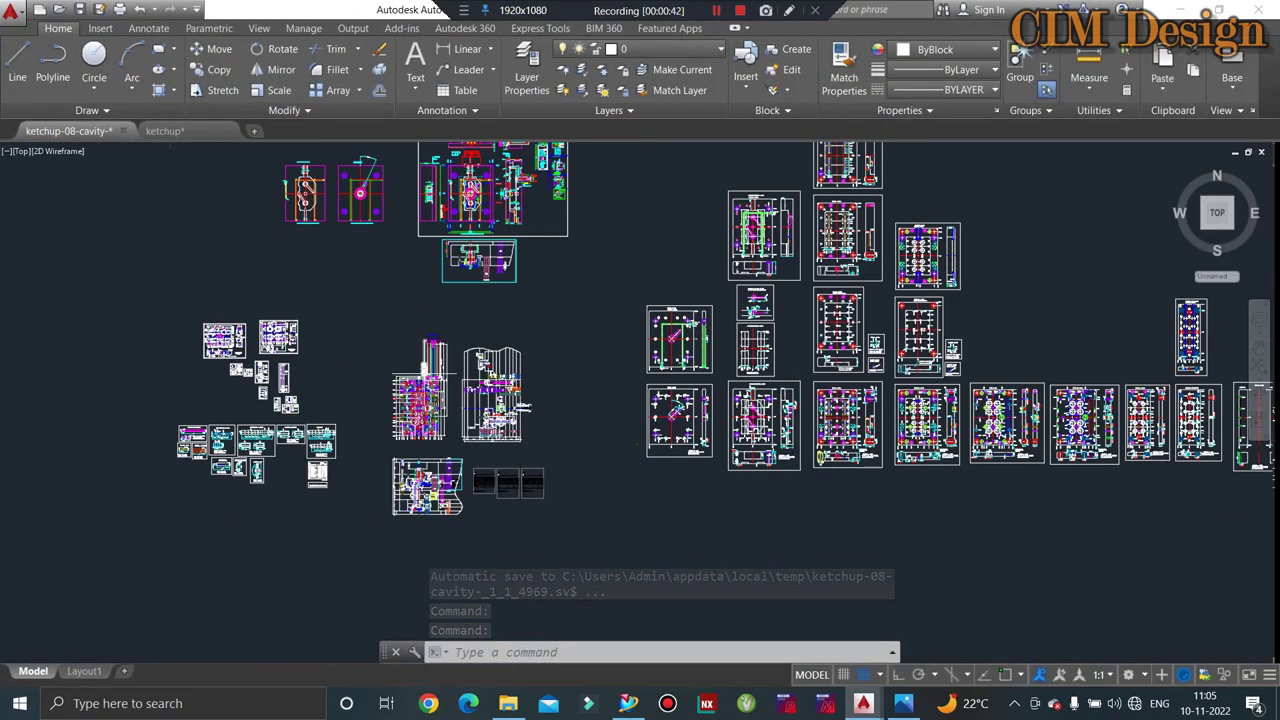
{"action": "scroll", "coordinate": [619, 353], "scroll_direction": "up", "scroll_amount": 2}
{"action": "scroll", "coordinate": [714, 337], "scroll_direction": "up", "scroll_amount": 2}
{"action": "scroll", "coordinate": [510, 346], "scroll_direction": "down", "scroll_amount": 4}
{"action": "scroll", "coordinate": [510, 346], "scroll_direction": "down", "scroll_amount": 2}
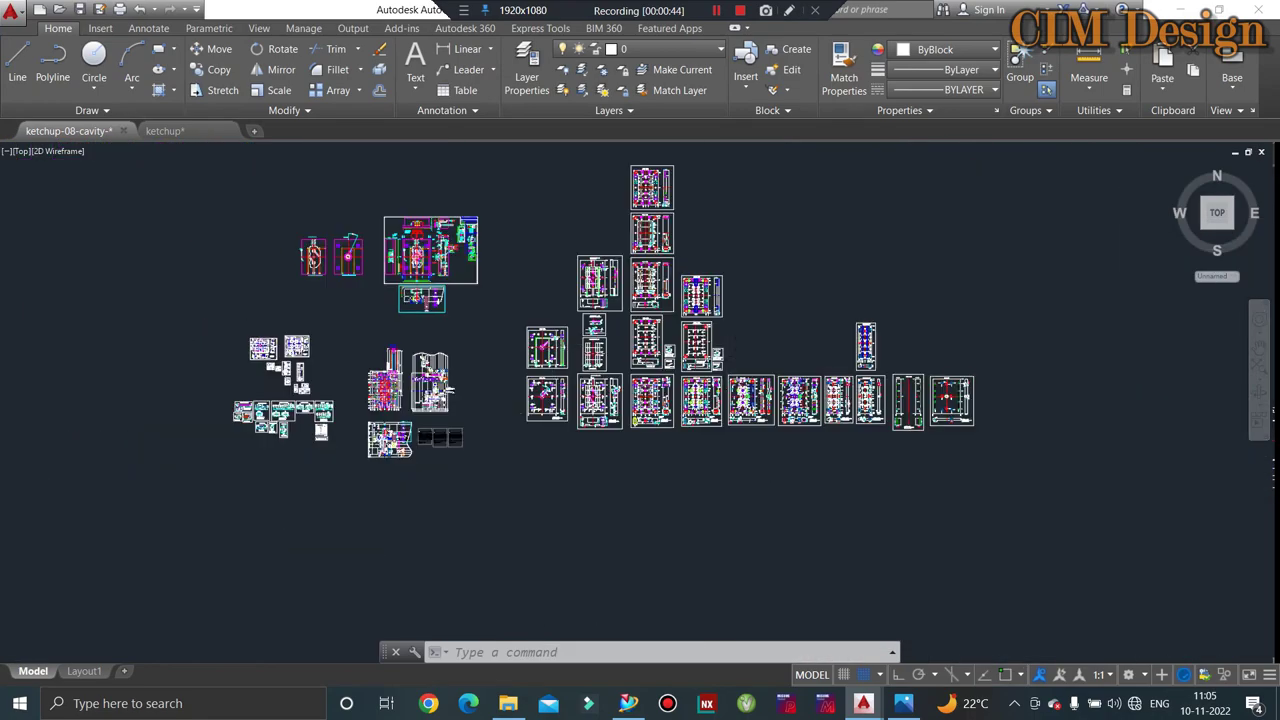
{"action": "scroll", "coordinate": [938, 400], "scroll_direction": "up", "scroll_amount": 6}
{"action": "scroll", "coordinate": [795, 465], "scroll_direction": "down", "scroll_amount": 3}
{"action": "scroll", "coordinate": [800, 455], "scroll_direction": "down", "scroll_amount": 2}
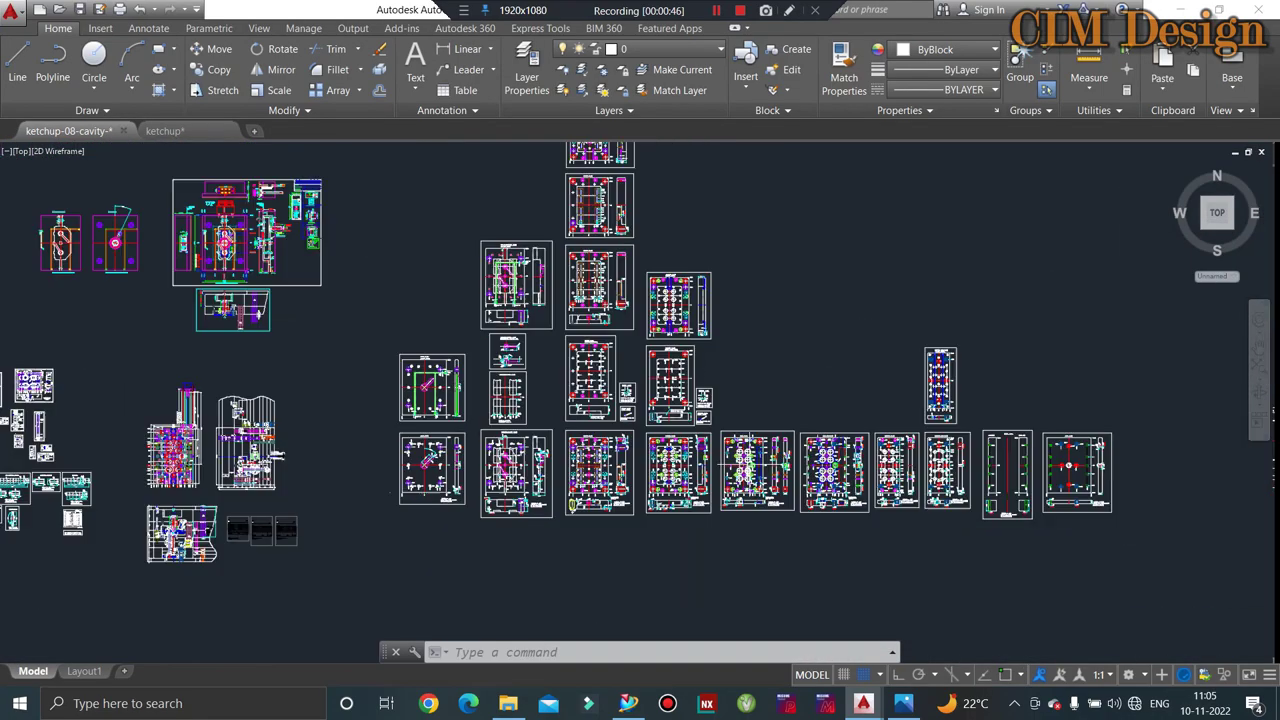
{"action": "scroll", "coordinate": [810, 440], "scroll_direction": "down", "scroll_amount": 1}
{"action": "scroll", "coordinate": [526, 388], "scroll_direction": "up", "scroll_amount": 2}
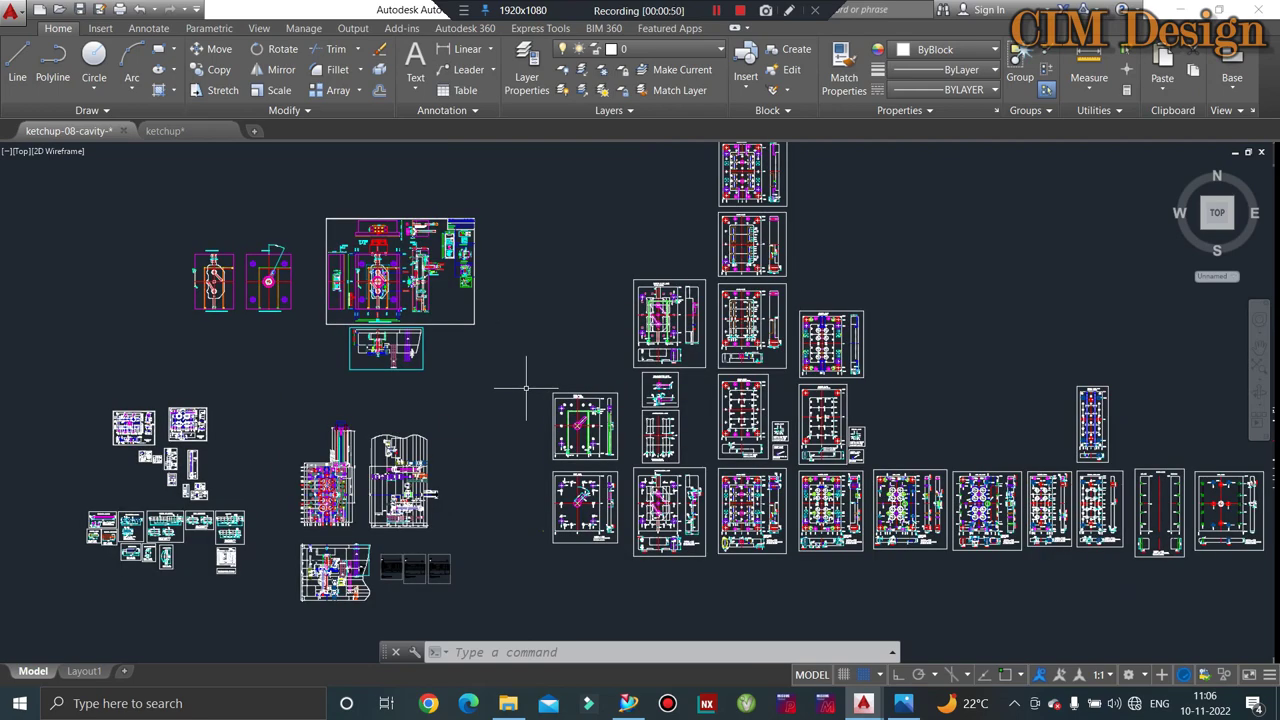
{"action": "scroll", "coordinate": [805, 445], "scroll_direction": "down", "scroll_amount": 2}
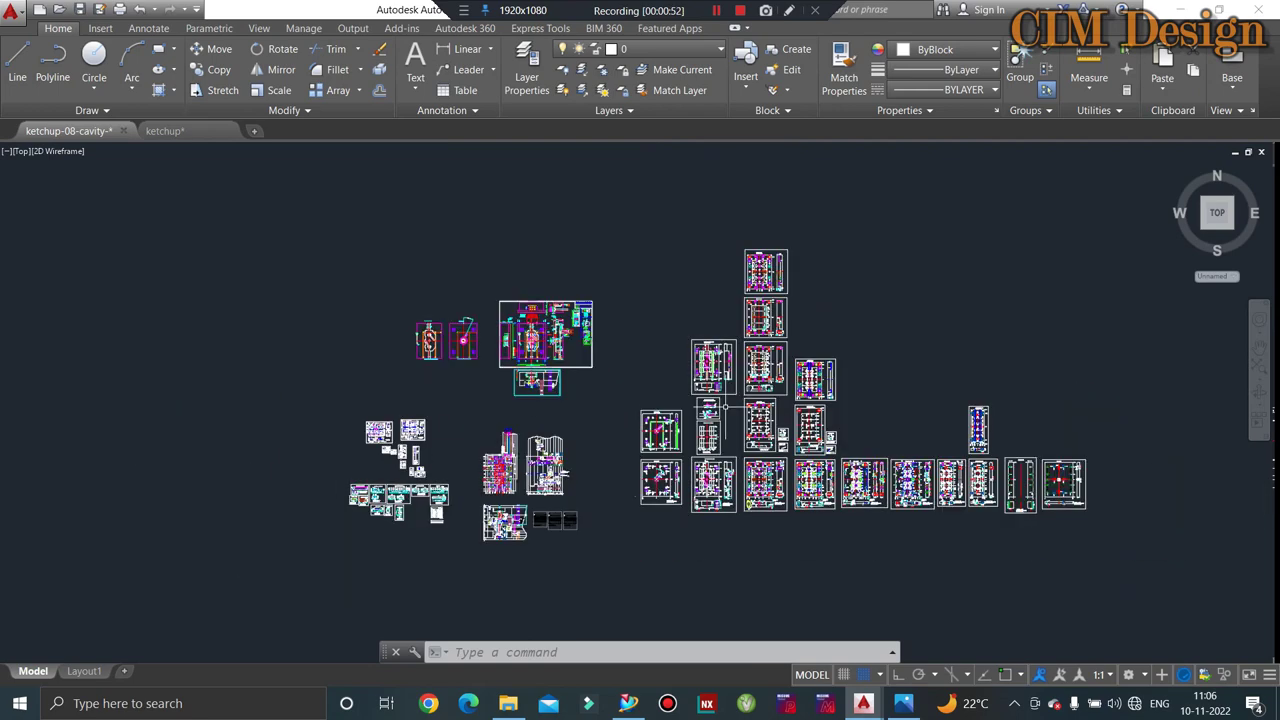
{"action": "scroll", "coordinate": [743, 396], "scroll_direction": "up", "scroll_amount": 2}
{"action": "scroll", "coordinate": [384, 543], "scroll_direction": "up", "scroll_amount": 4}
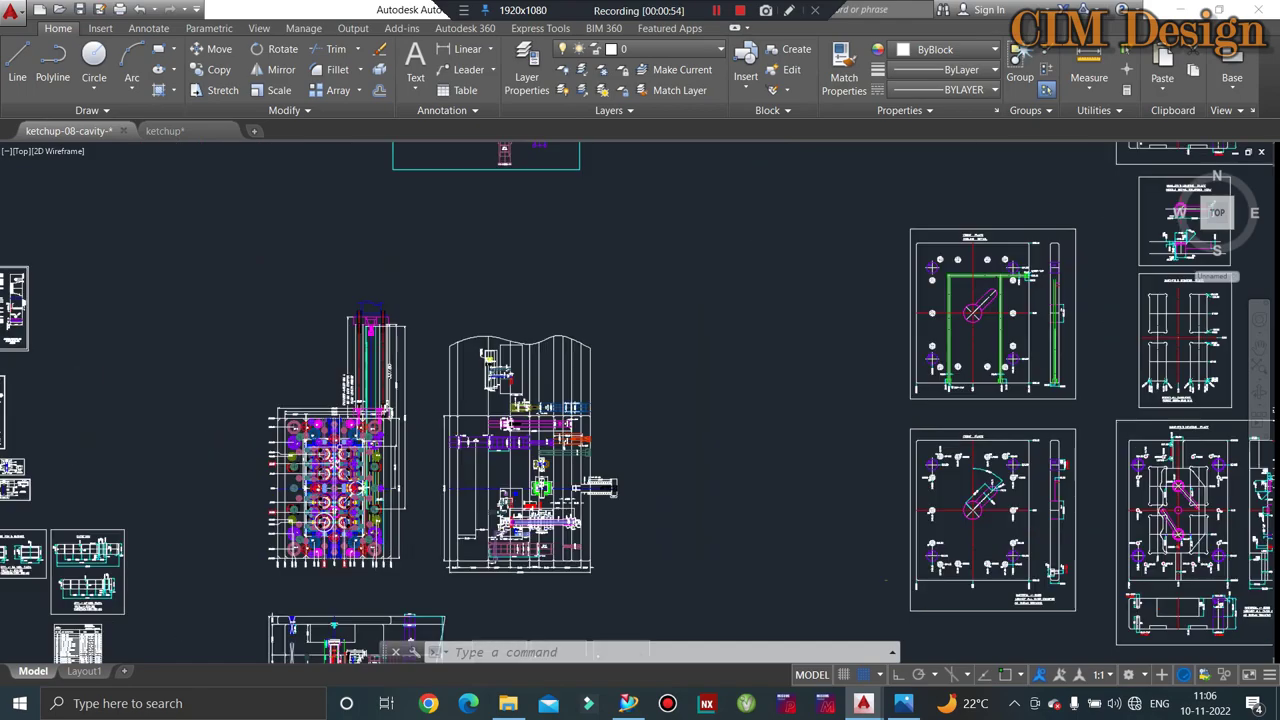
{"action": "scroll", "coordinate": [356, 412], "scroll_direction": "up", "scroll_amount": 3}
{"action": "scroll", "coordinate": [380, 420], "scroll_direction": "down", "scroll_amount": 2}
{"action": "scroll", "coordinate": [380, 420], "scroll_direction": "down", "scroll_amount": 4}
{"action": "scroll", "coordinate": [470, 430], "scroll_direction": "up", "scroll_amount": 8}
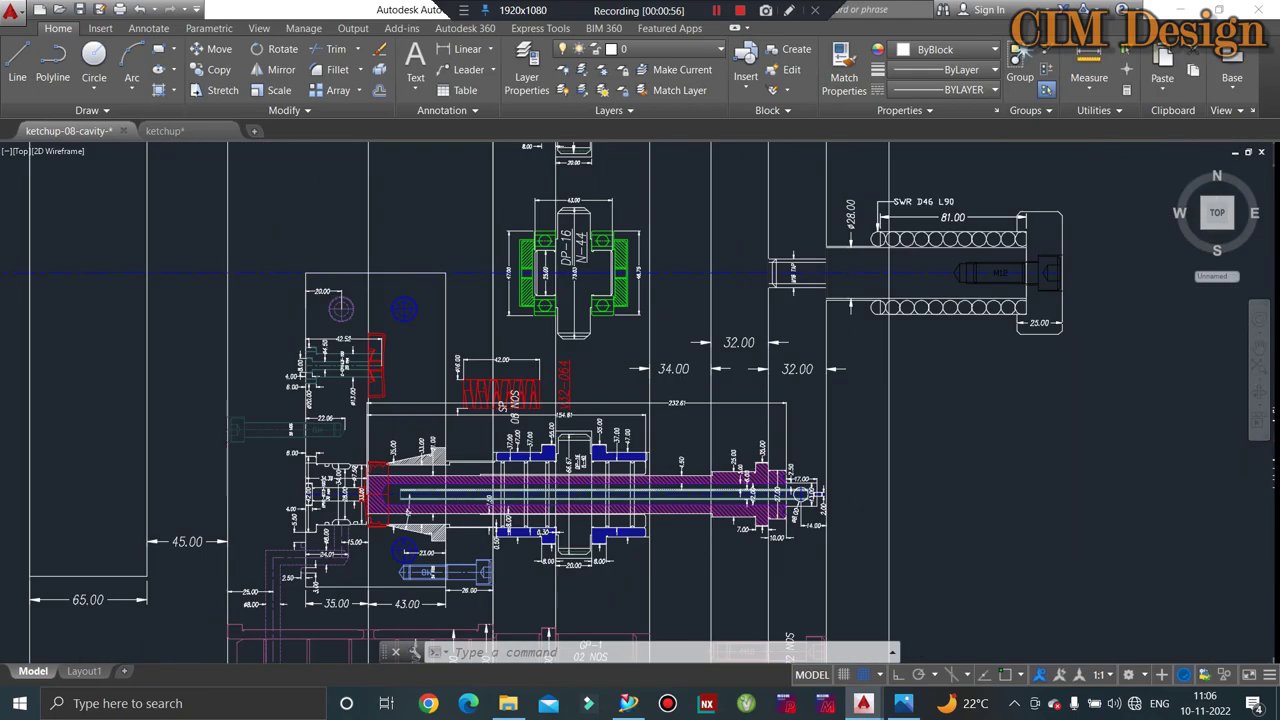
{"action": "scroll", "coordinate": [460, 445], "scroll_direction": "down", "scroll_amount": 2}
{"action": "scroll", "coordinate": [460, 440], "scroll_direction": "down", "scroll_amount": 2}
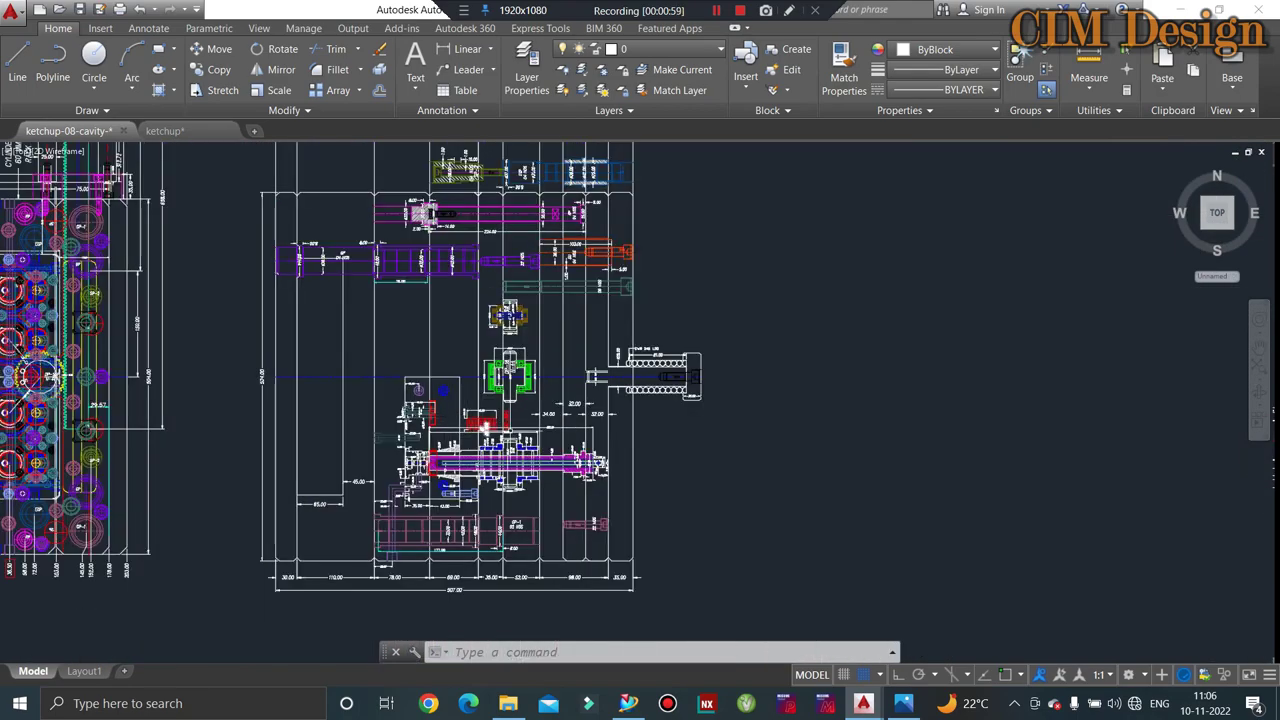
{"action": "scroll", "coordinate": [490, 425], "scroll_direction": "down", "scroll_amount": 3}
{"action": "scroll", "coordinate": [490, 425], "scroll_direction": "down", "scroll_amount": 3}
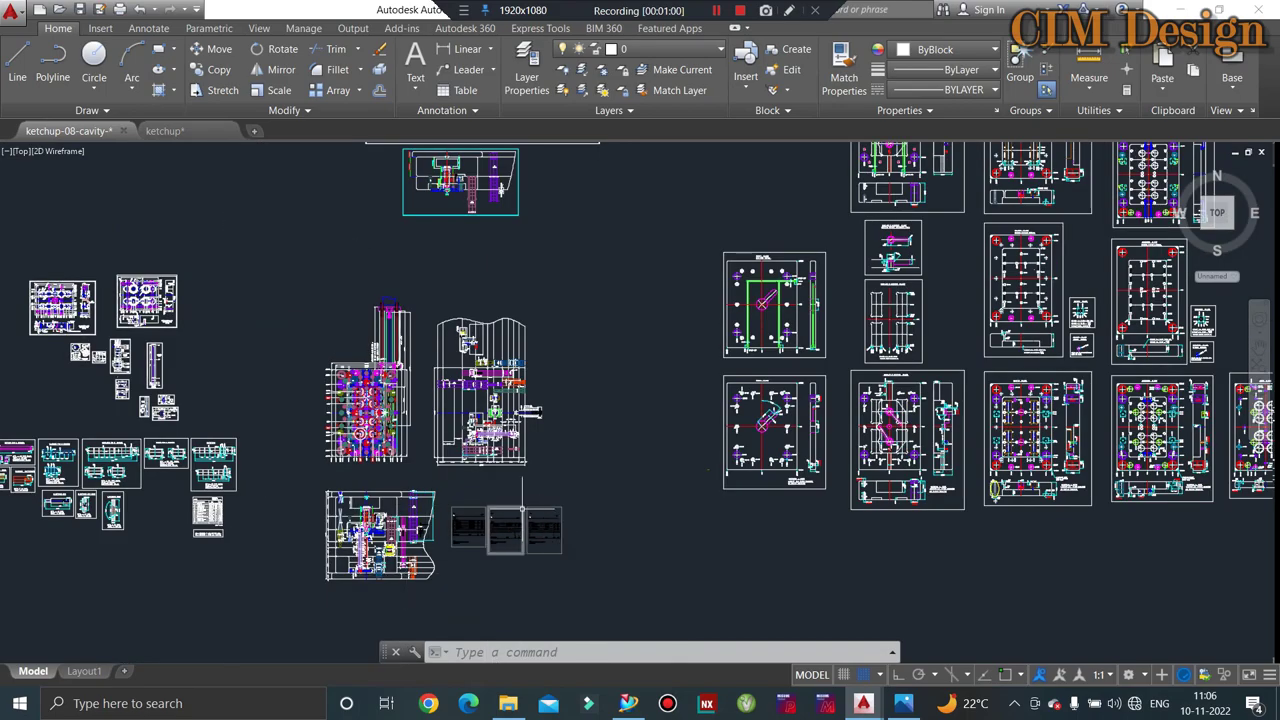
{"action": "scroll", "coordinate": [1010, 490], "scroll_direction": "up", "scroll_amount": 2}
{"action": "scroll", "coordinate": [1010, 494], "scroll_direction": "up", "scroll_amount": 2}
{"action": "scroll", "coordinate": [877, 354], "scroll_direction": "down", "scroll_amount": 3}
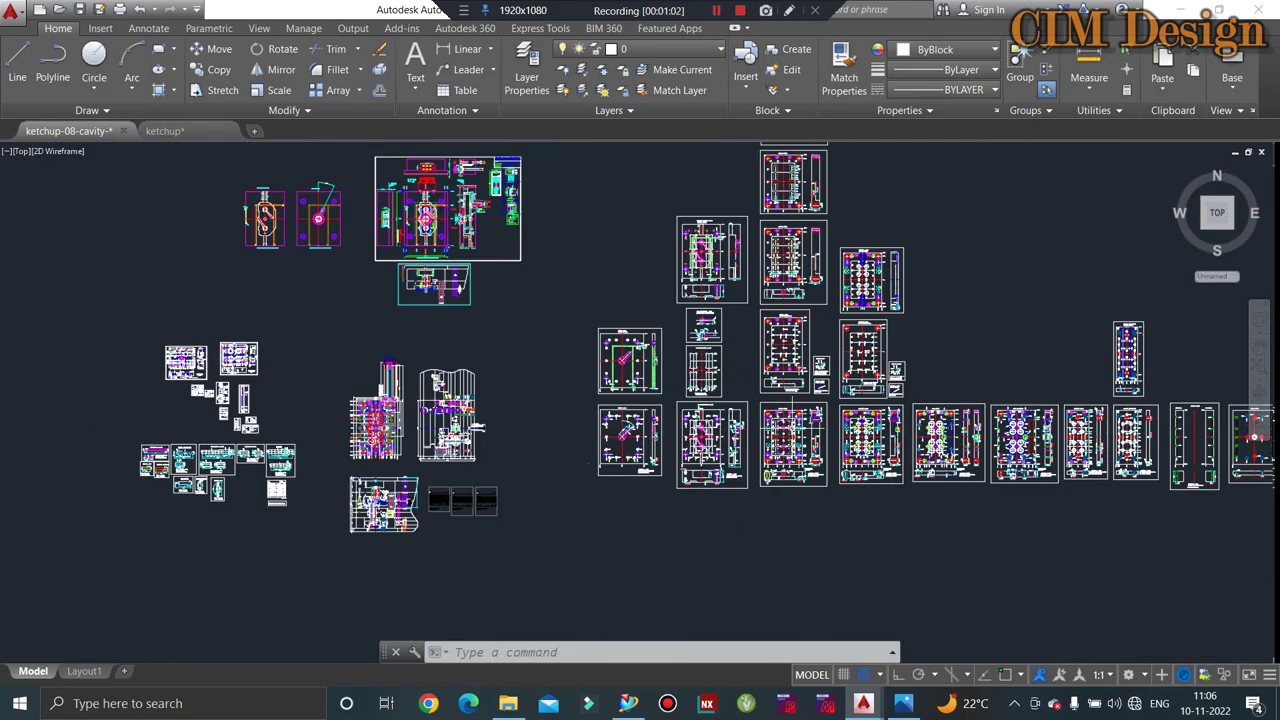
{"action": "scroll", "coordinate": [877, 354], "scroll_direction": "down", "scroll_amount": 2}
{"action": "scroll", "coordinate": [877, 354], "scroll_direction": "up", "scroll_amount": 2}
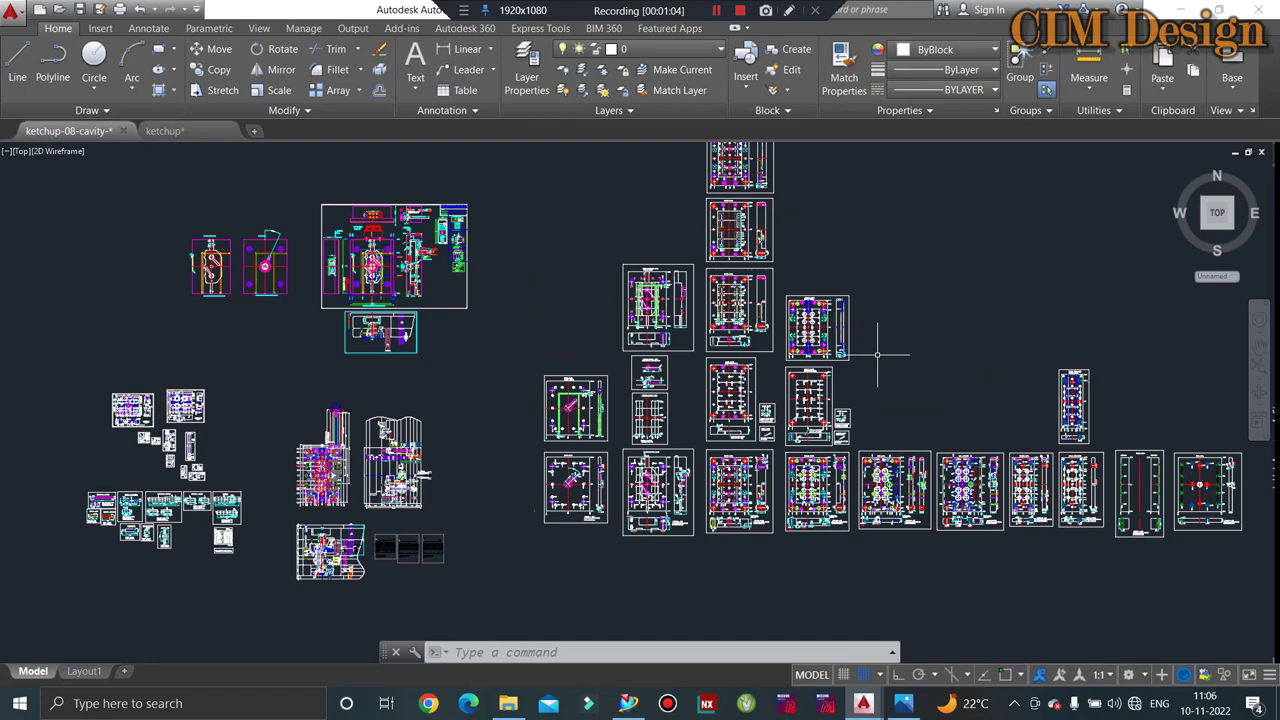
{"action": "left_click", "coordinate": [638, 703]}
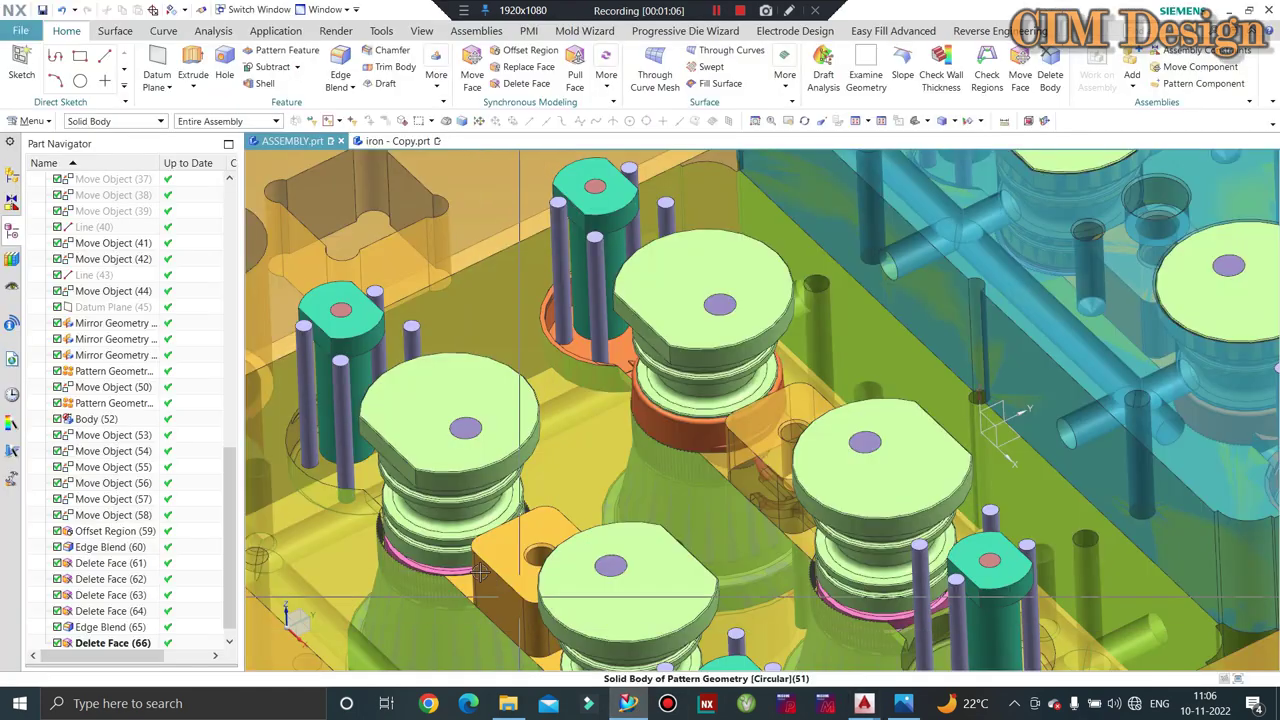
{"action": "scroll", "coordinate": [623, 392], "scroll_direction": "down", "scroll_amount": 3}
{"action": "scroll", "coordinate": [700, 350], "scroll_direction": "down", "scroll_amount": 2}
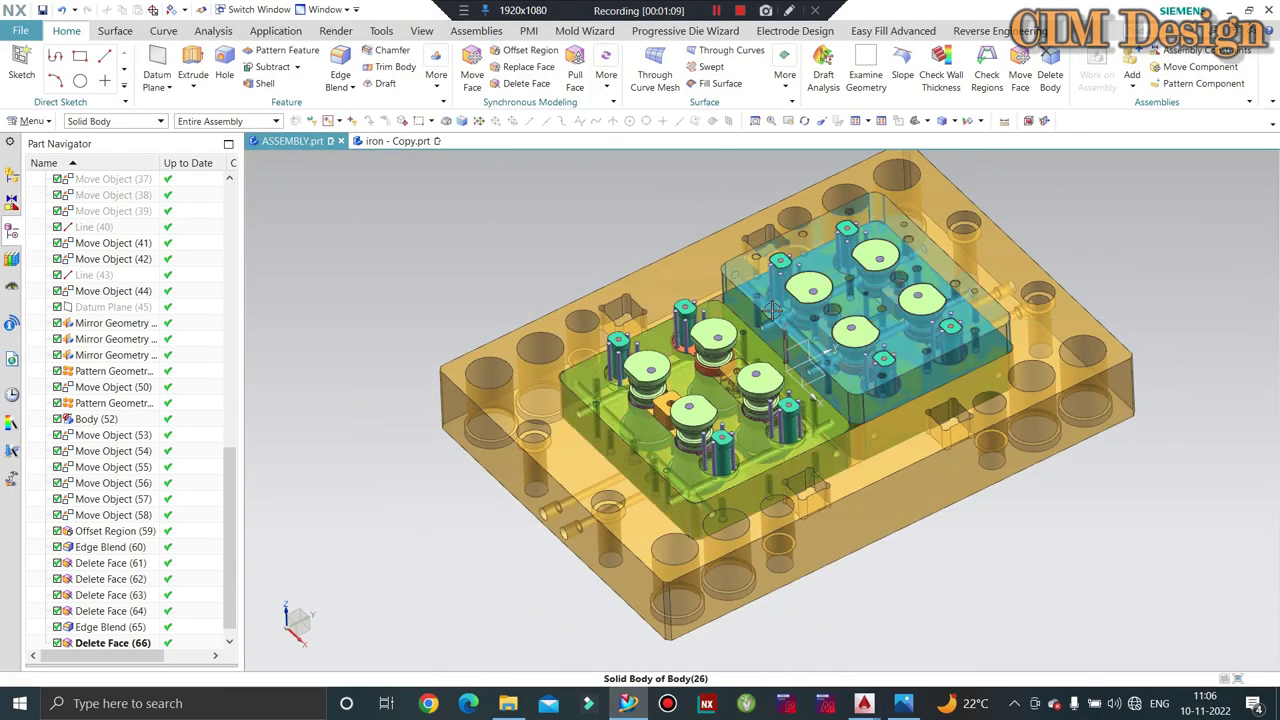
{"action": "middle_click_drag", "start_coordinate": [771, 311], "coordinate": [775, 299]}
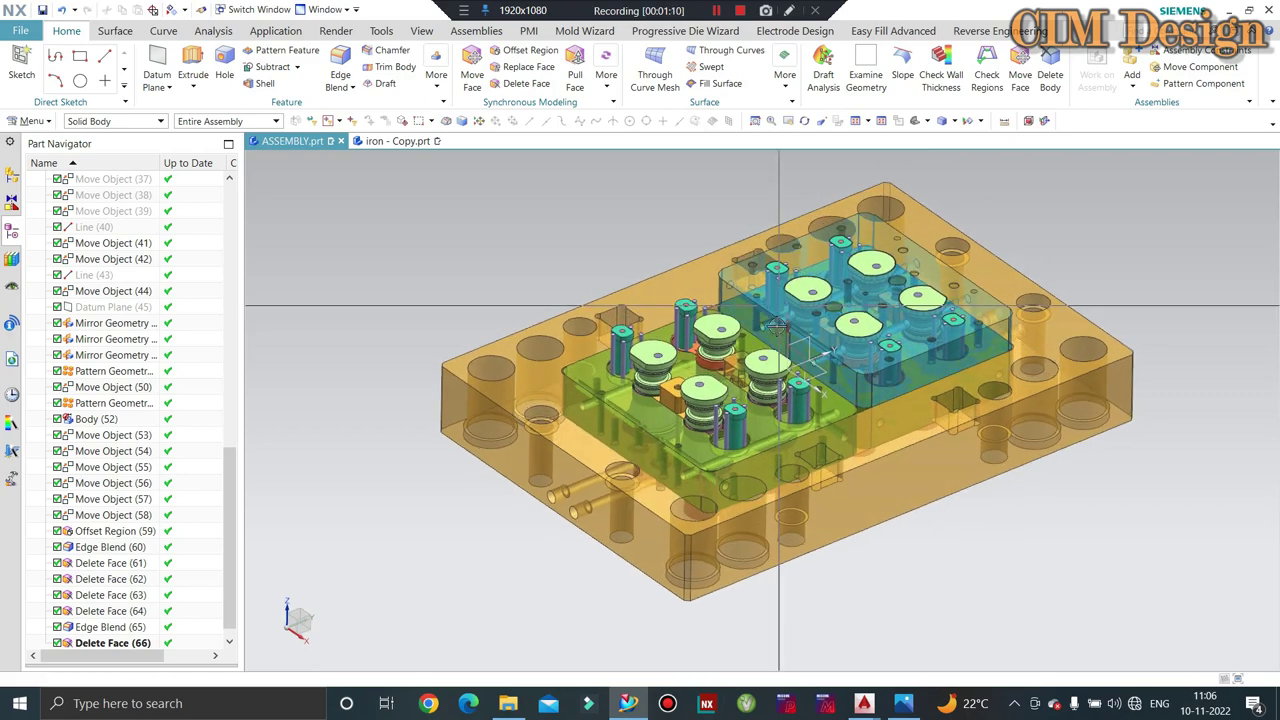
{"action": "scroll", "coordinate": [724, 368], "scroll_direction": "up", "scroll_amount": 3}
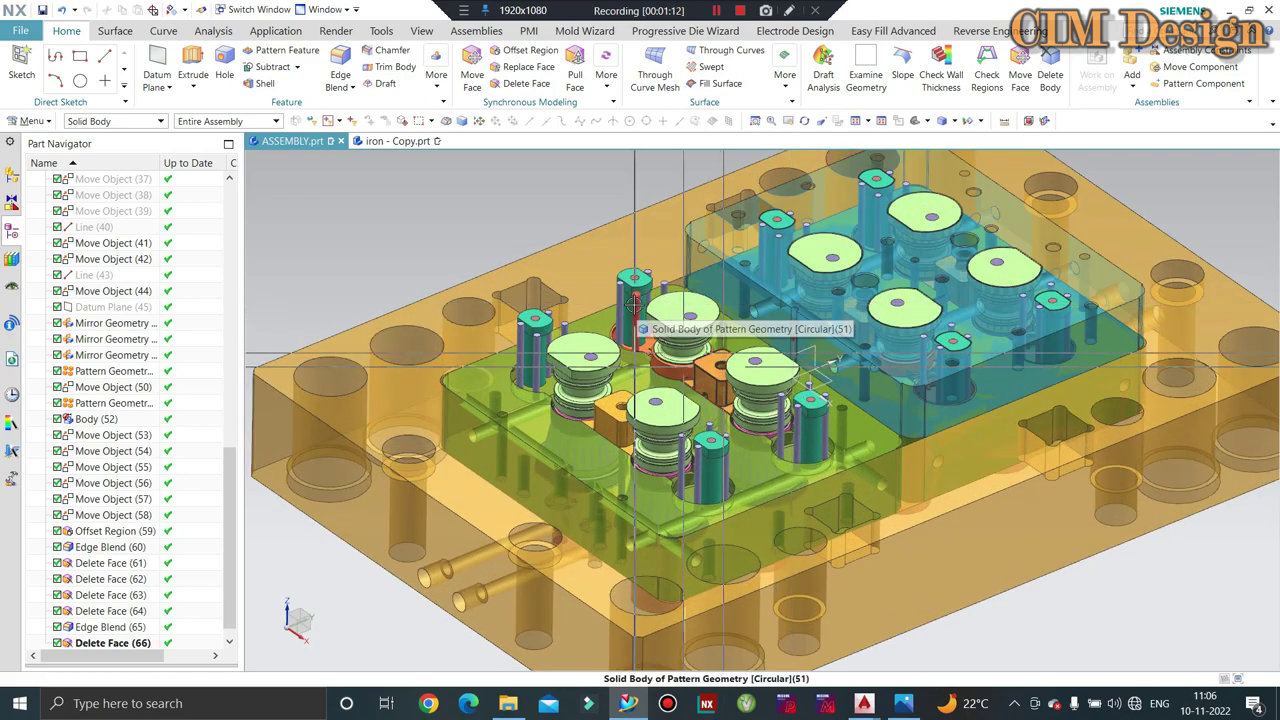
{"action": "scroll", "coordinate": [590, 360], "scroll_direction": "up", "scroll_amount": 2}
{"action": "scroll", "coordinate": [580, 379], "scroll_direction": "up", "scroll_amount": 2}
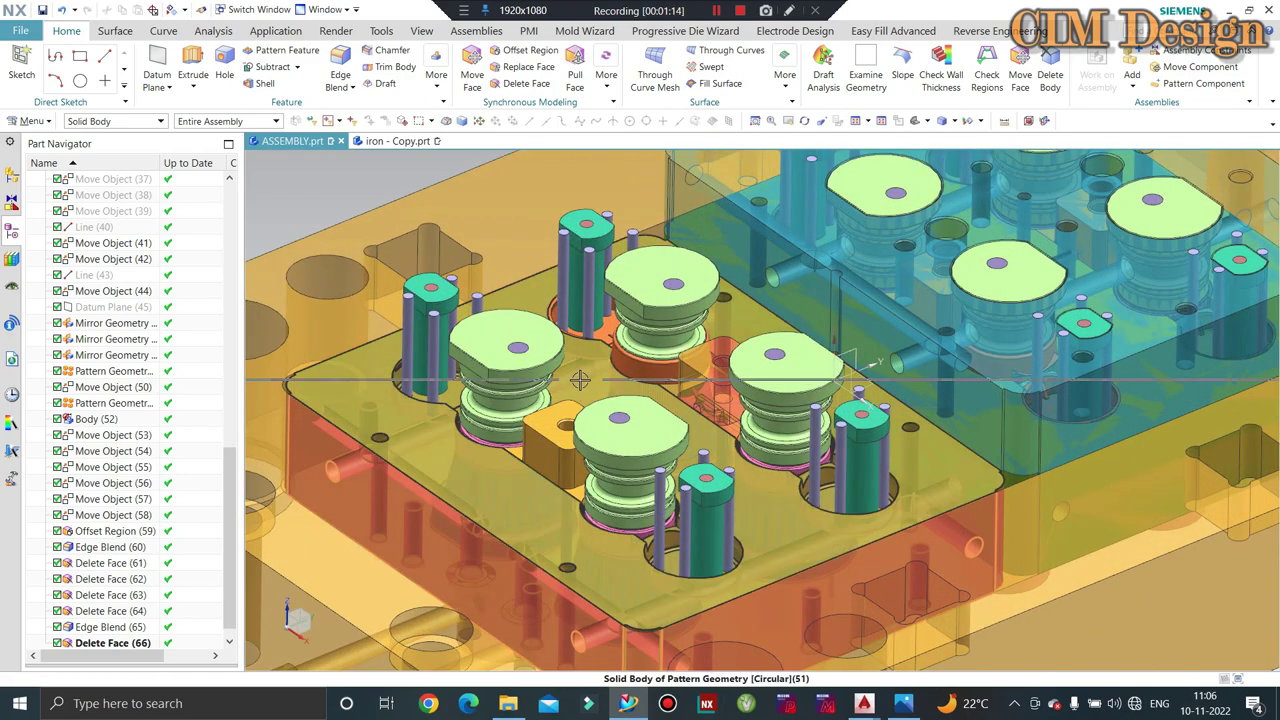
{"action": "mouse_move", "coordinate": [580, 379]}
{"action": "middle_mouse_down"}
{"action": "mouse_move", "coordinate": [588, 396]}
{"action": "mouse_move", "coordinate": [940, 345]}
{"action": "mouse_move", "coordinate": [521, 365]}
{"action": "mouse_move", "coordinate": [567, 377]}
{"action": "middle_mouse_up"}
{"action": "scroll", "coordinate": [567, 377], "scroll_direction": "up", "scroll_amount": 3}
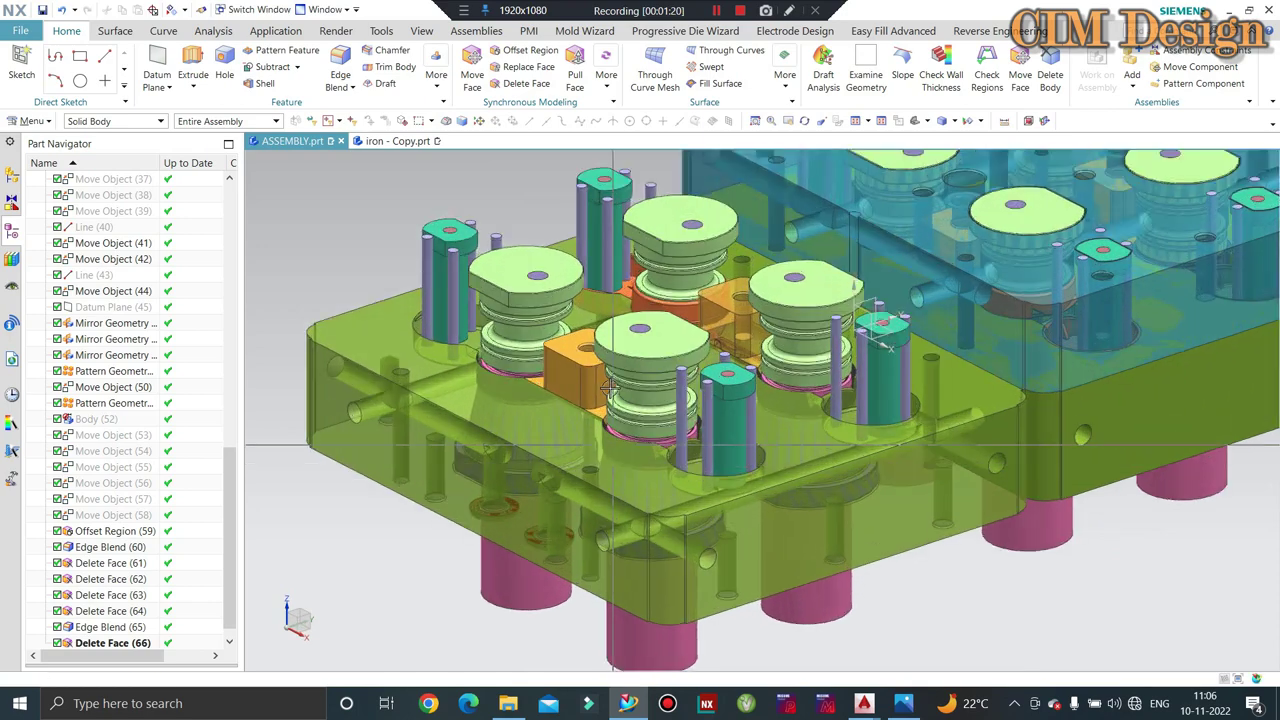
{"action": "scroll", "coordinate": [567, 377], "scroll_direction": "up", "scroll_amount": 5}
{"action": "scroll", "coordinate": [567, 377], "scroll_direction": "up", "scroll_amount": 2}
{"action": "scroll", "coordinate": [567, 377], "scroll_direction": "down", "scroll_amount": 3}
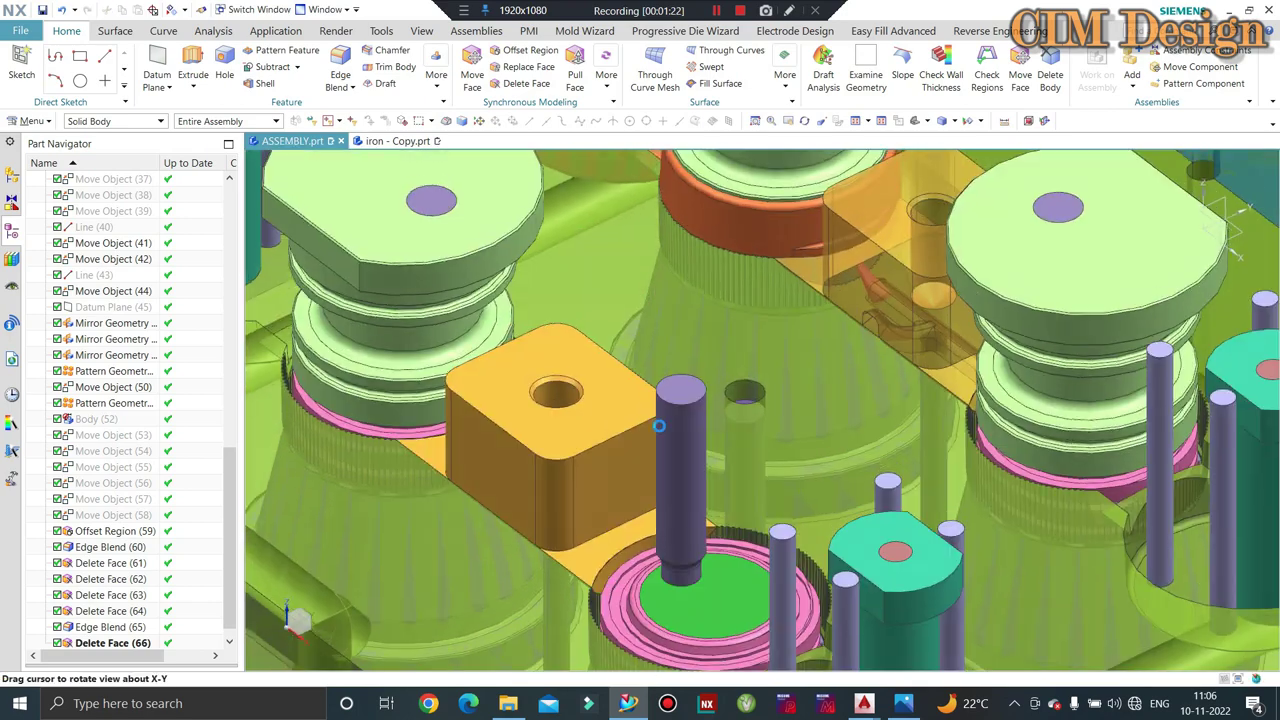
{"action": "middle_click_drag", "start_coordinate": [567, 377], "coordinate": [520, 443]}
{"action": "scroll", "coordinate": [520, 443], "scroll_direction": "down", "scroll_amount": 4}
{"action": "scroll", "coordinate": [564, 383], "scroll_direction": "up", "scroll_amount": 2}
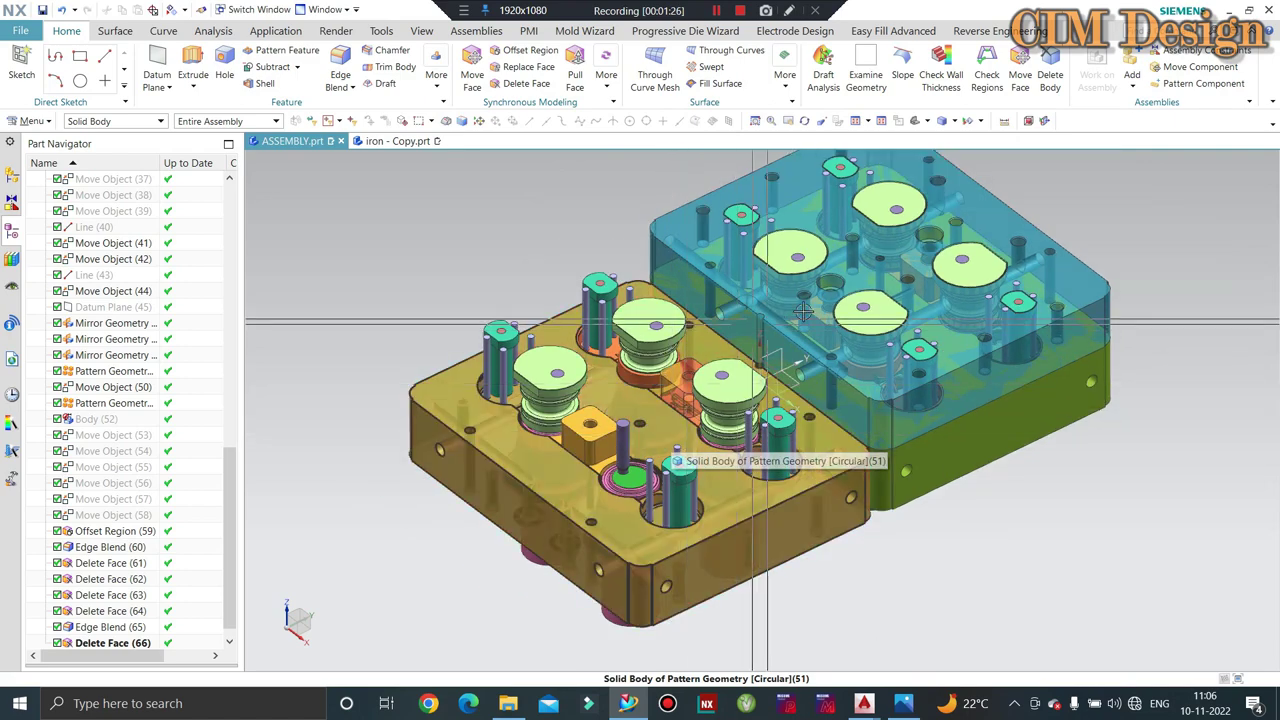
{"action": "middle_click_drag", "start_coordinate": [673, 430], "coordinate": [625, 360]}
{"action": "middle_click_drag", "start_coordinate": [745, 323], "coordinate": [759, 371]}
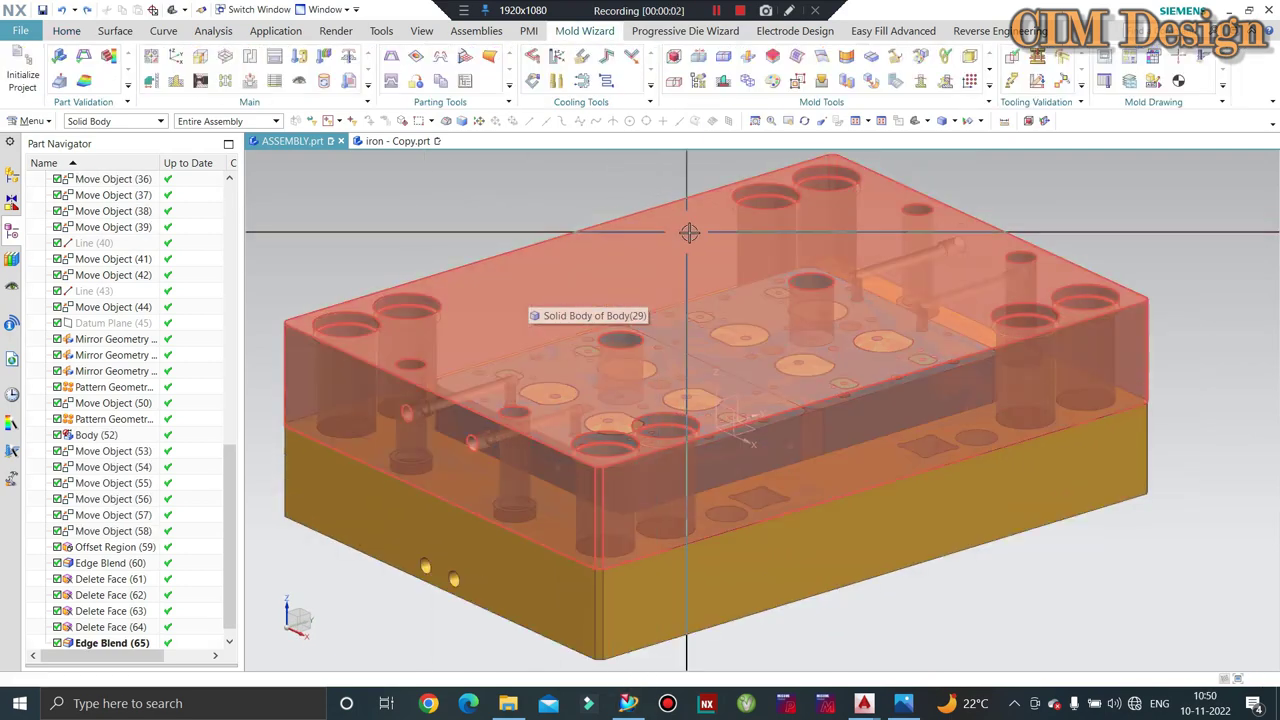
Hide the translucent top clamp plate to expose the inserts
{"action": "mouse_move", "coordinate": [612, 218]}
{"action": "middle_mouse_down"}
{"action": "mouse_move", "coordinate": [689, 291]}
{"action": "mouse_move", "coordinate": [539, 255]}
{"action": "middle_mouse_up"}
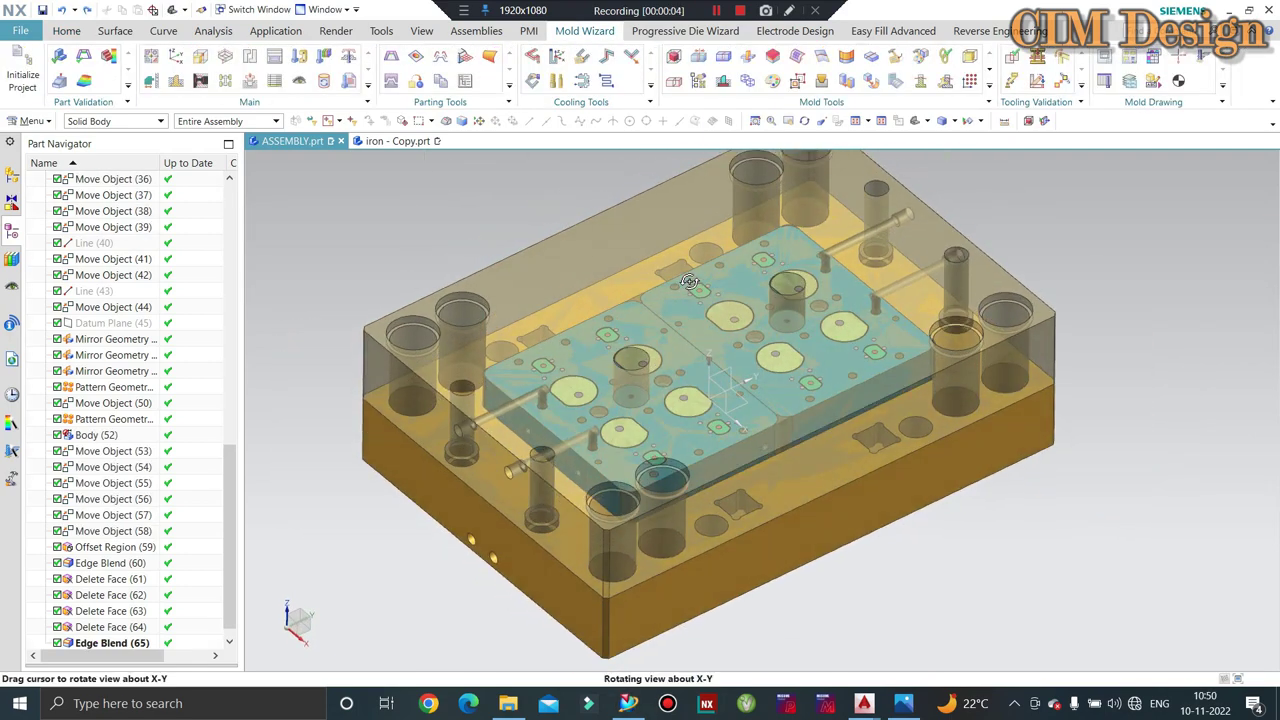
{"action": "left_click", "coordinate": [603, 285]}
{"action": "key", "text": "ctrl+b"}
{"action": "scroll", "coordinate": [632, 417], "scroll_direction": "down", "scroll_amount": 3}
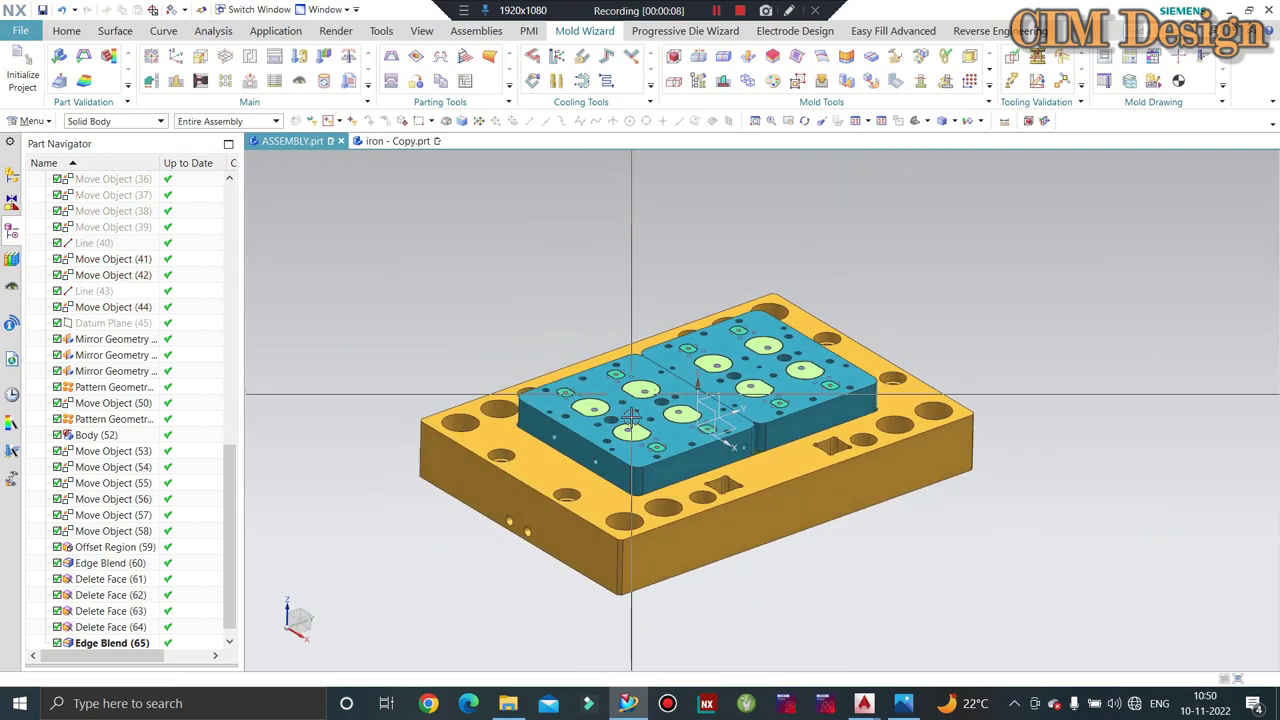
{"action": "scroll", "coordinate": [632, 417], "scroll_direction": "up", "scroll_amount": 2}
{"action": "scroll", "coordinate": [579, 424], "scroll_direction": "up", "scroll_amount": 2}
Hide the cavity plate covering the cores and orbit in to view them
{"action": "left_click", "coordinate": [579, 424]}
{"action": "key", "text": "ctrl+b"}
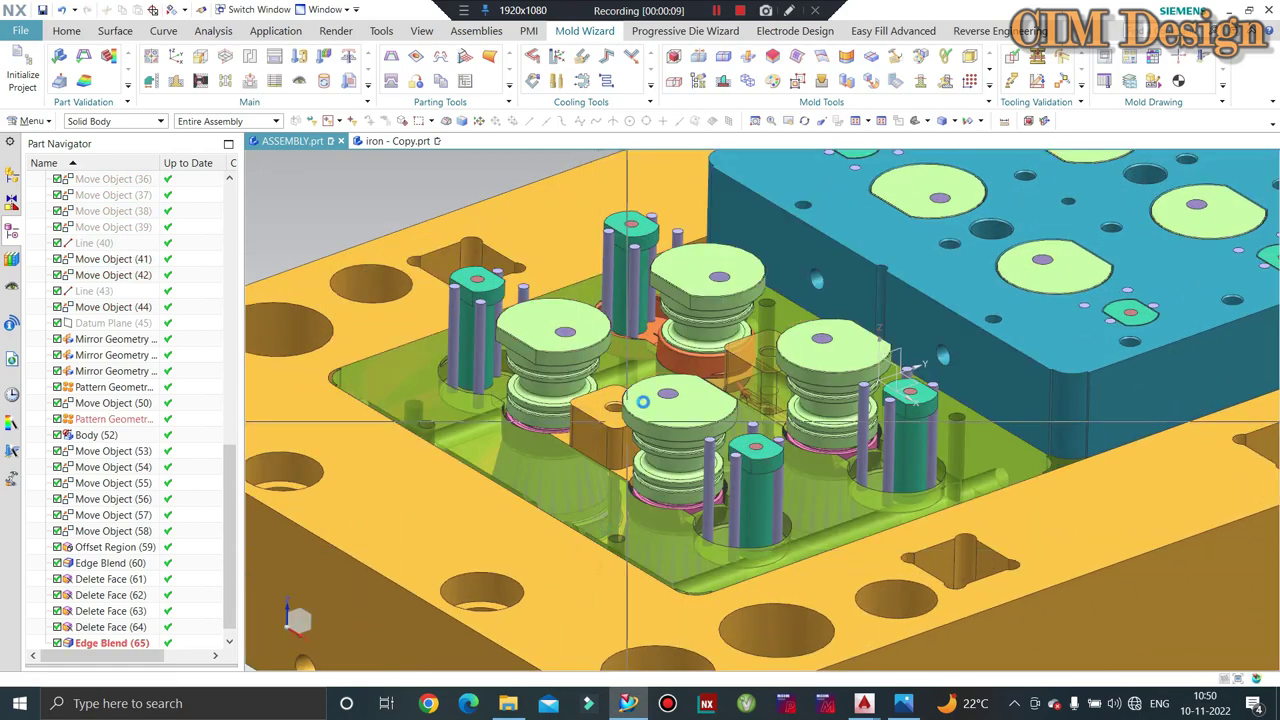
{"action": "middle_click_drag", "start_coordinate": [579, 424], "coordinate": [775, 392]}
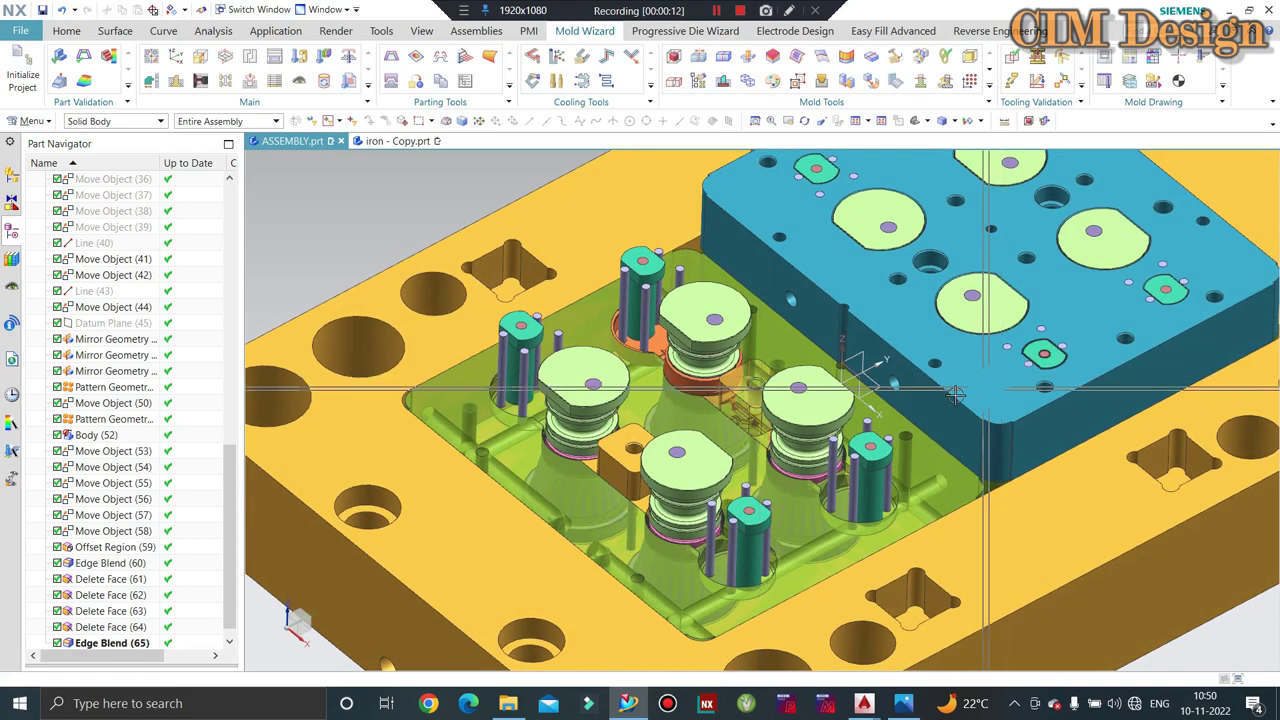
{"action": "scroll", "coordinate": [778, 409], "scroll_direction": "up", "scroll_amount": 3}
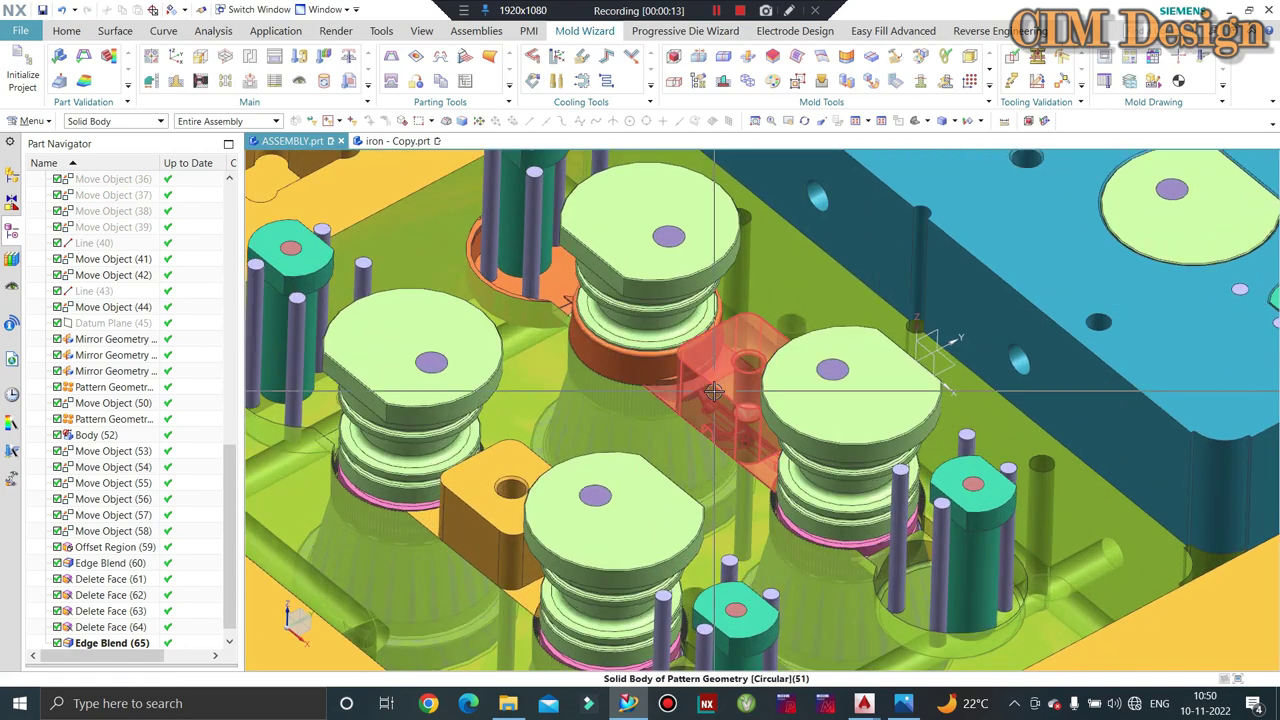
{"action": "scroll", "coordinate": [715, 400], "scroll_direction": "up", "scroll_amount": 2}
{"action": "scroll", "coordinate": [712, 398], "scroll_direction": "up", "scroll_amount": 2}
{"action": "scroll", "coordinate": [711, 400], "scroll_direction": "up", "scroll_amount": 2}
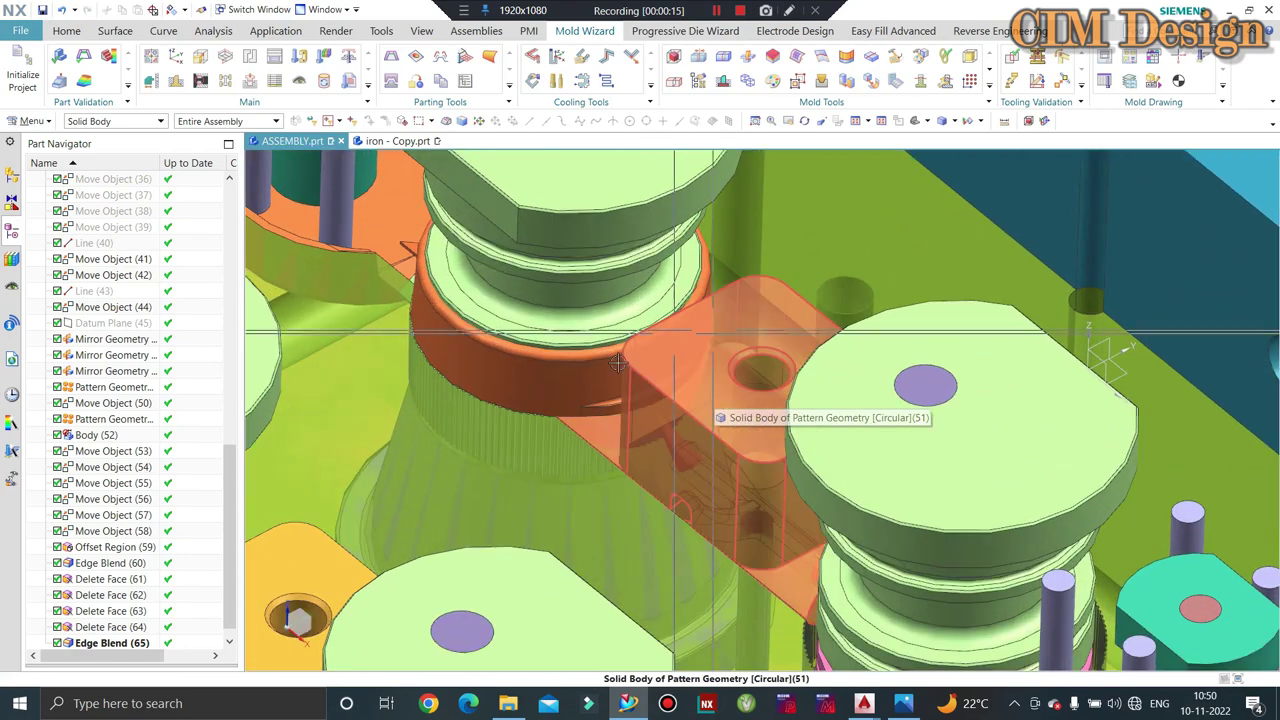
{"action": "scroll", "coordinate": [706, 307], "scroll_direction": "down", "scroll_amount": 2}
{"action": "scroll", "coordinate": [640, 320], "scroll_direction": "down", "scroll_amount": 2}
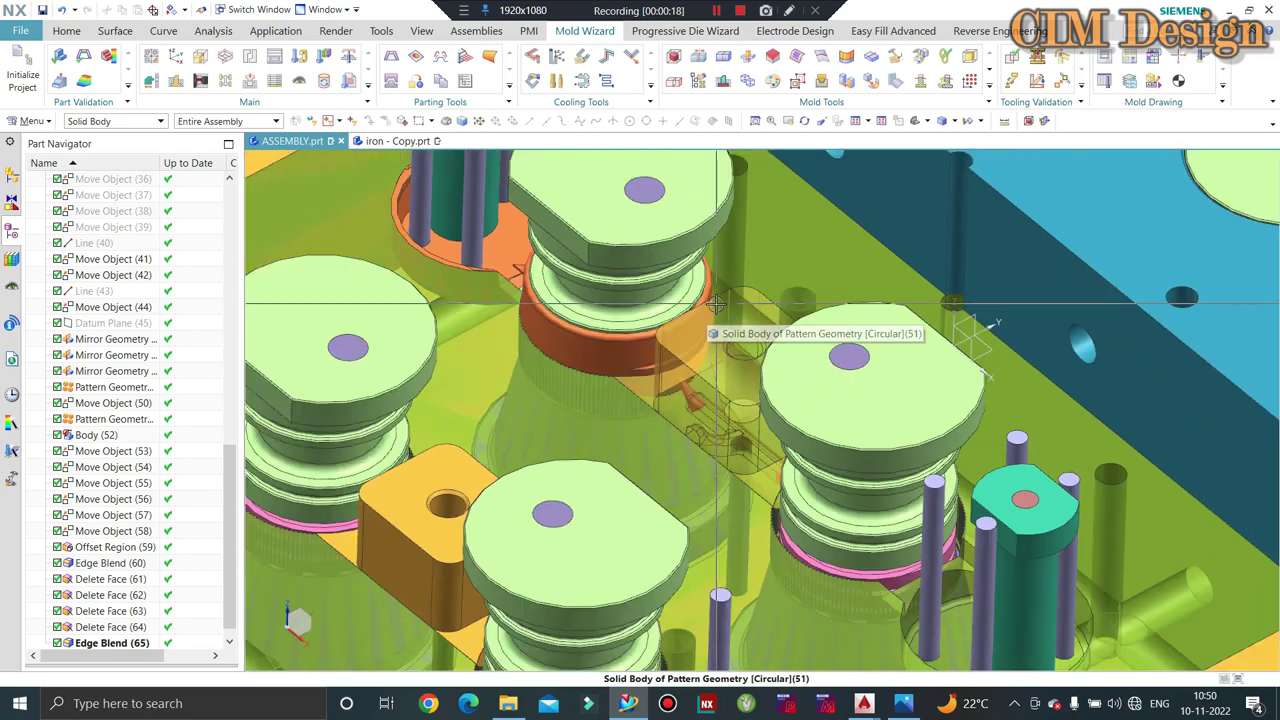
Hide the core top above the gear, then switch to the AutoCAD drawing
{"action": "left_click", "coordinate": [640, 320]}
{"action": "key", "text": "ctrl+b"}
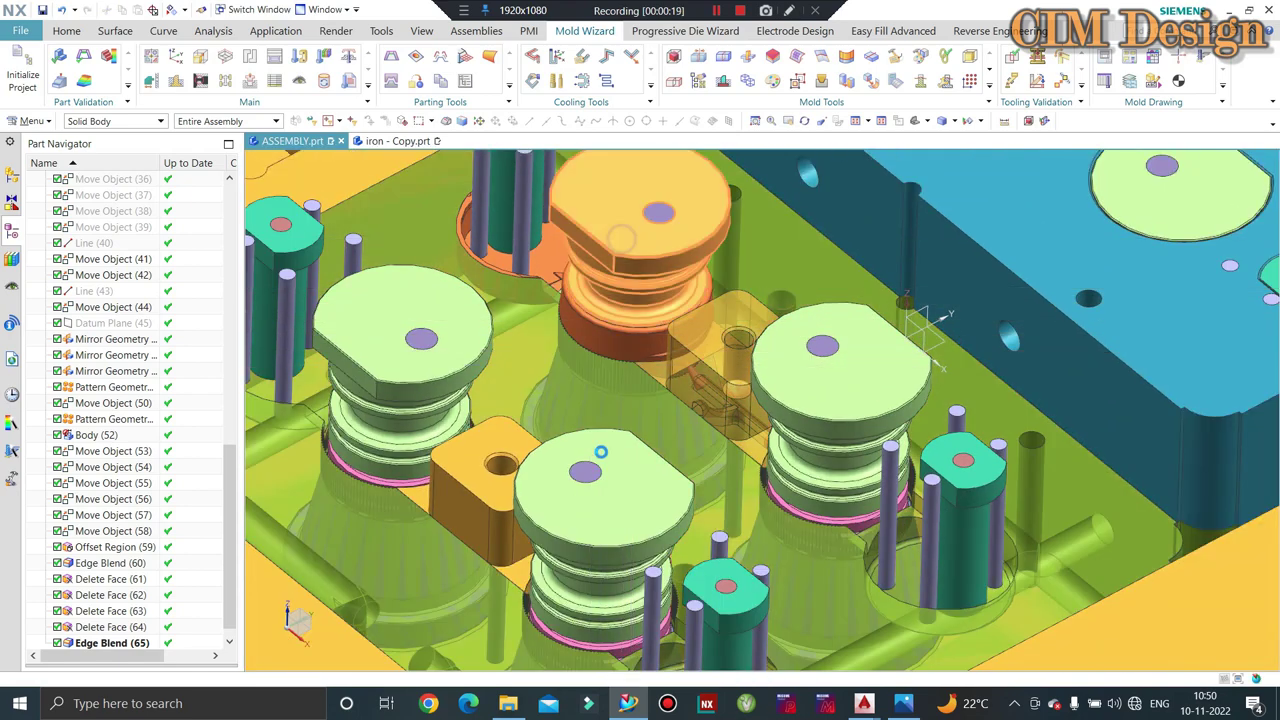
{"action": "mouse_move", "coordinate": [603, 342]}
{"action": "middle_mouse_down"}
{"action": "mouse_move", "coordinate": [637, 345]}
{"action": "mouse_move", "coordinate": [606, 343]}
{"action": "mouse_move", "coordinate": [618, 364]}
{"action": "mouse_move", "coordinate": [618, 352]}
{"action": "middle_mouse_up"}
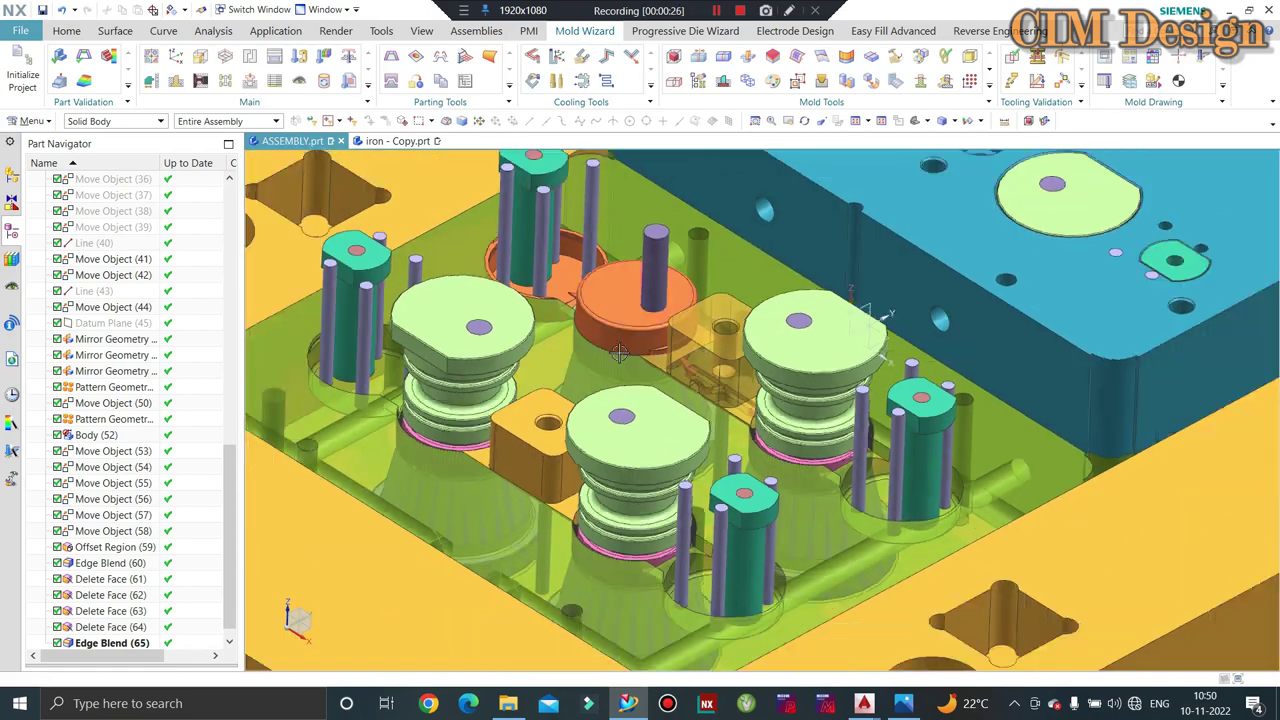
{"action": "scroll", "coordinate": [618, 352], "scroll_direction": "down", "scroll_amount": 2}
{"action": "scroll", "coordinate": [618, 352], "scroll_direction": "down", "scroll_amount": 2}
{"action": "scroll", "coordinate": [880, 350], "scroll_direction": "up", "scroll_amount": 3}
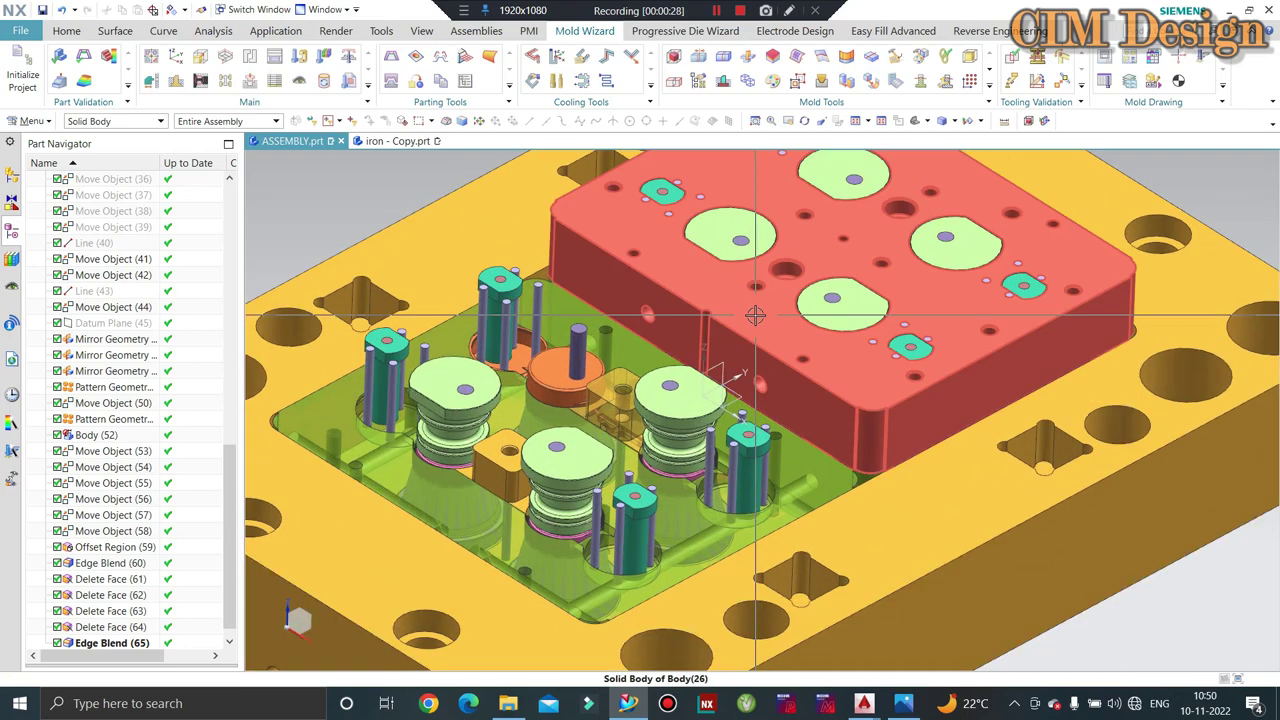
{"action": "mouse_move", "coordinate": [863, 703]}
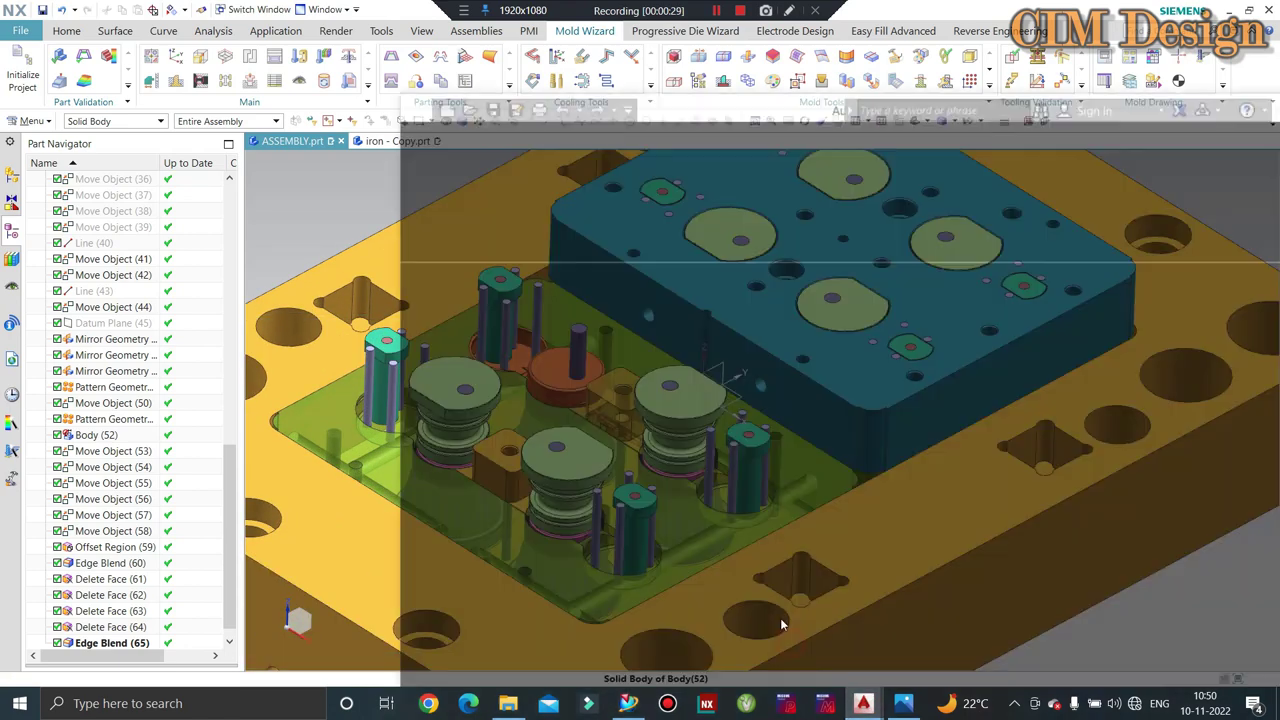
{"action": "left_click", "coordinate": [780, 618]}
{"action": "left_click", "coordinate": [1218, 32]}
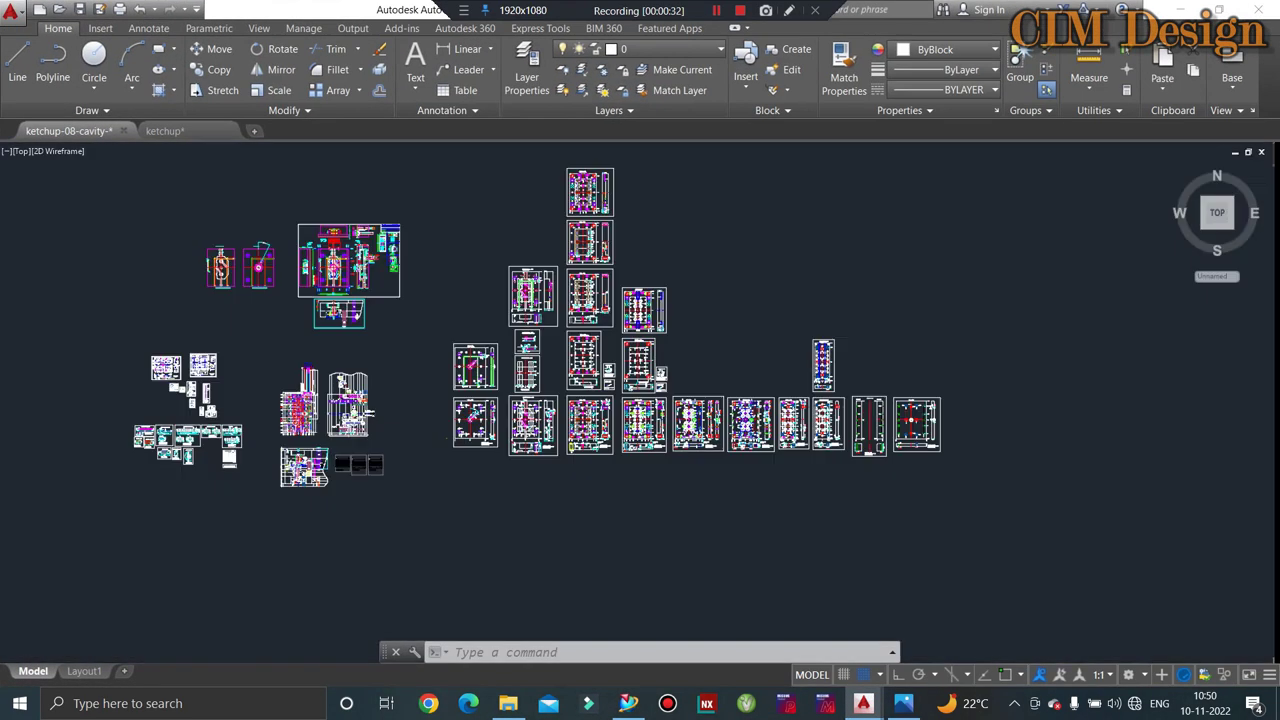
{"action": "scroll", "coordinate": [777, 345], "scroll_direction": "down", "scroll_amount": 2}
{"action": "scroll", "coordinate": [480, 285], "scroll_direction": "up", "scroll_amount": 6}
{"action": "scroll", "coordinate": [550, 279], "scroll_direction": "up", "scroll_amount": 1}
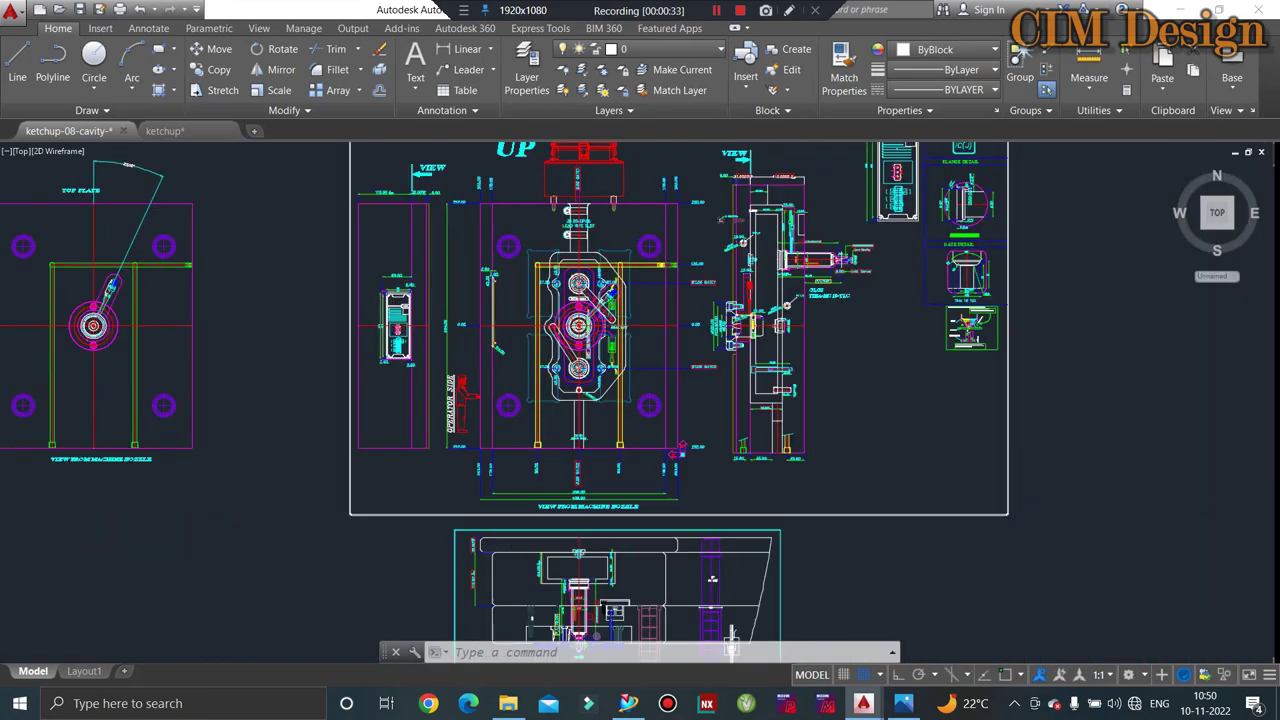
{"action": "scroll", "coordinate": [550, 279], "scroll_direction": "up", "scroll_amount": 1}
{"action": "scroll", "coordinate": [550, 279], "scroll_direction": "up", "scroll_amount": 1}
{"action": "scroll", "coordinate": [550, 279], "scroll_direction": "down", "scroll_amount": 1}
{"action": "scroll", "coordinate": [711, 578], "scroll_direction": "down", "scroll_amount": 3}
{"action": "scroll", "coordinate": [600, 450], "scroll_direction": "up", "scroll_amount": 3}
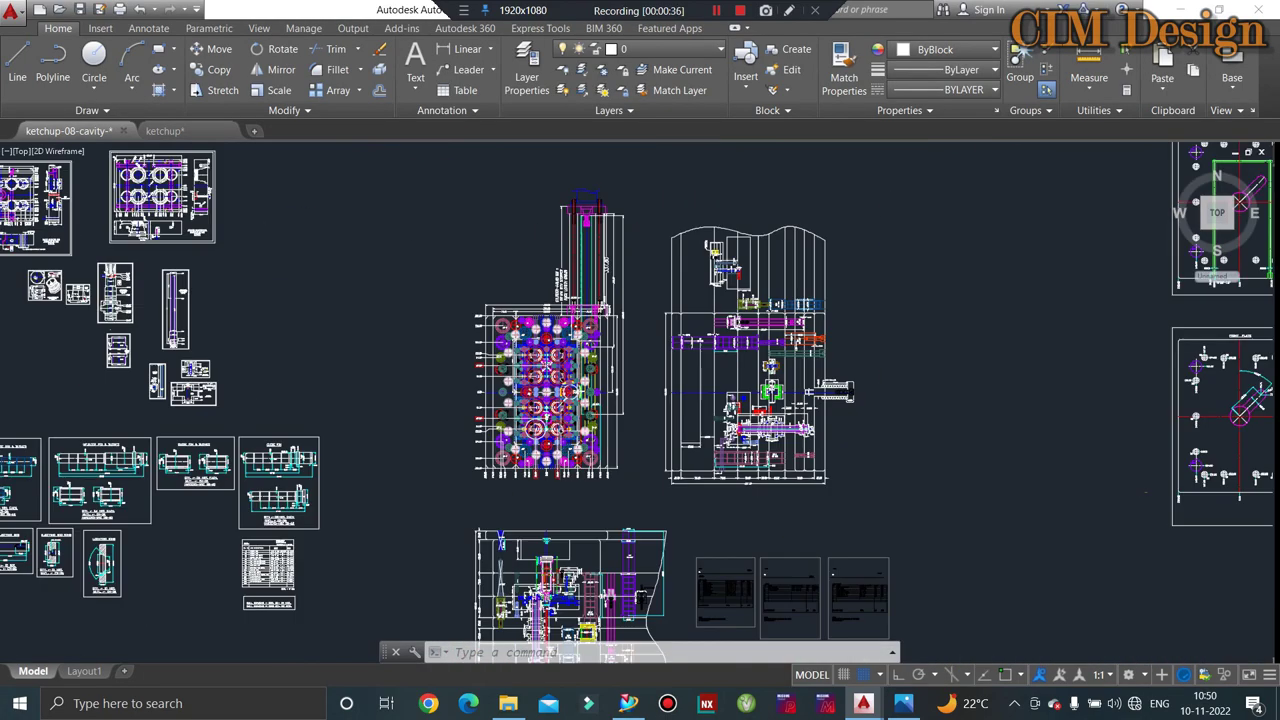
{"action": "scroll", "coordinate": [578, 436], "scroll_direction": "up", "scroll_amount": 2}
{"action": "scroll", "coordinate": [590, 352], "scroll_direction": "down", "scroll_amount": 2}
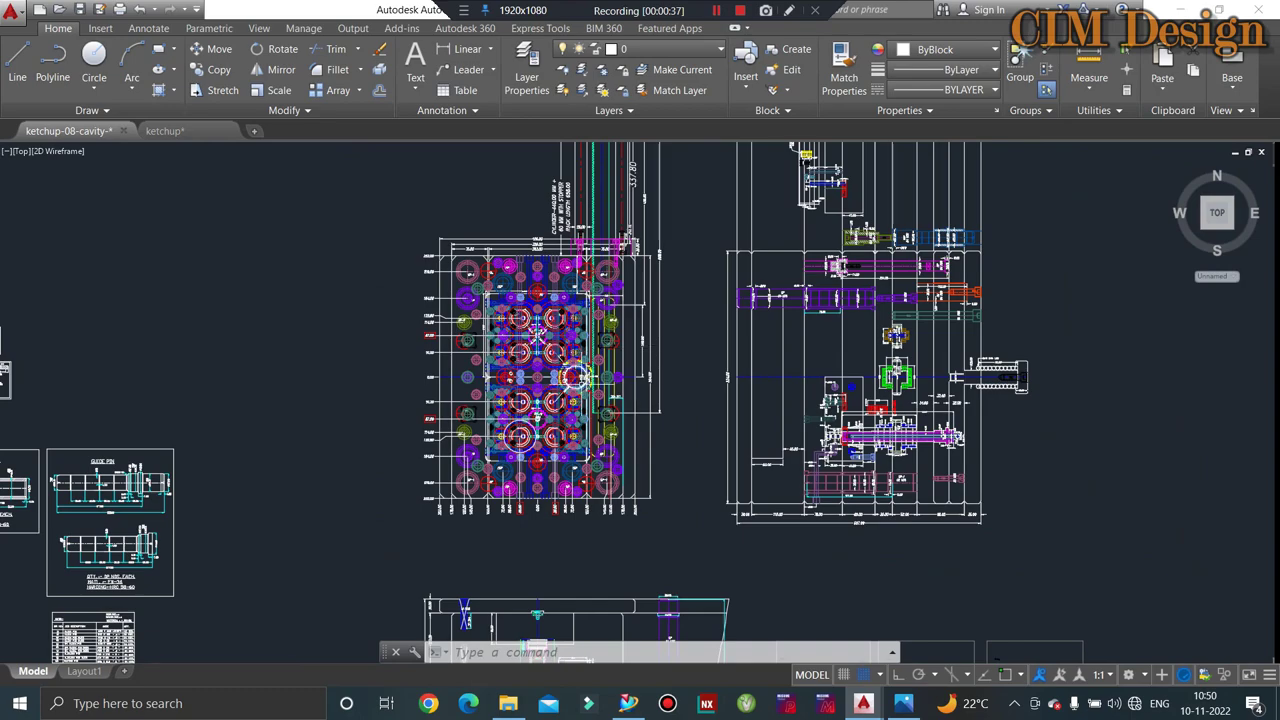
{"action": "scroll", "coordinate": [573, 377], "scroll_direction": "down", "scroll_amount": 2}
{"action": "scroll", "coordinate": [740, 500], "scroll_direction": "up", "scroll_amount": 3}
{"action": "scroll", "coordinate": [783, 429], "scroll_direction": "up", "scroll_amount": 2}
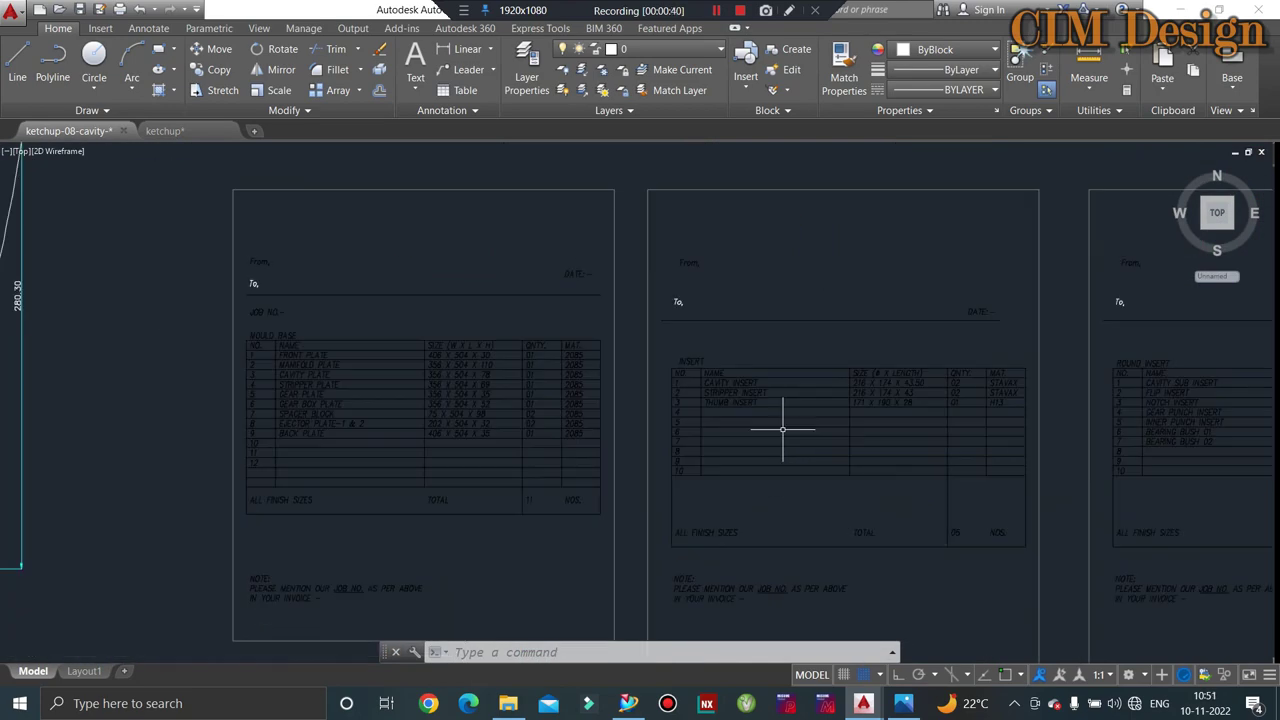
{"action": "scroll", "coordinate": [368, 370], "scroll_direction": "up", "scroll_amount": 2}
{"action": "scroll", "coordinate": [712, 352], "scroll_direction": "down", "scroll_amount": 3}
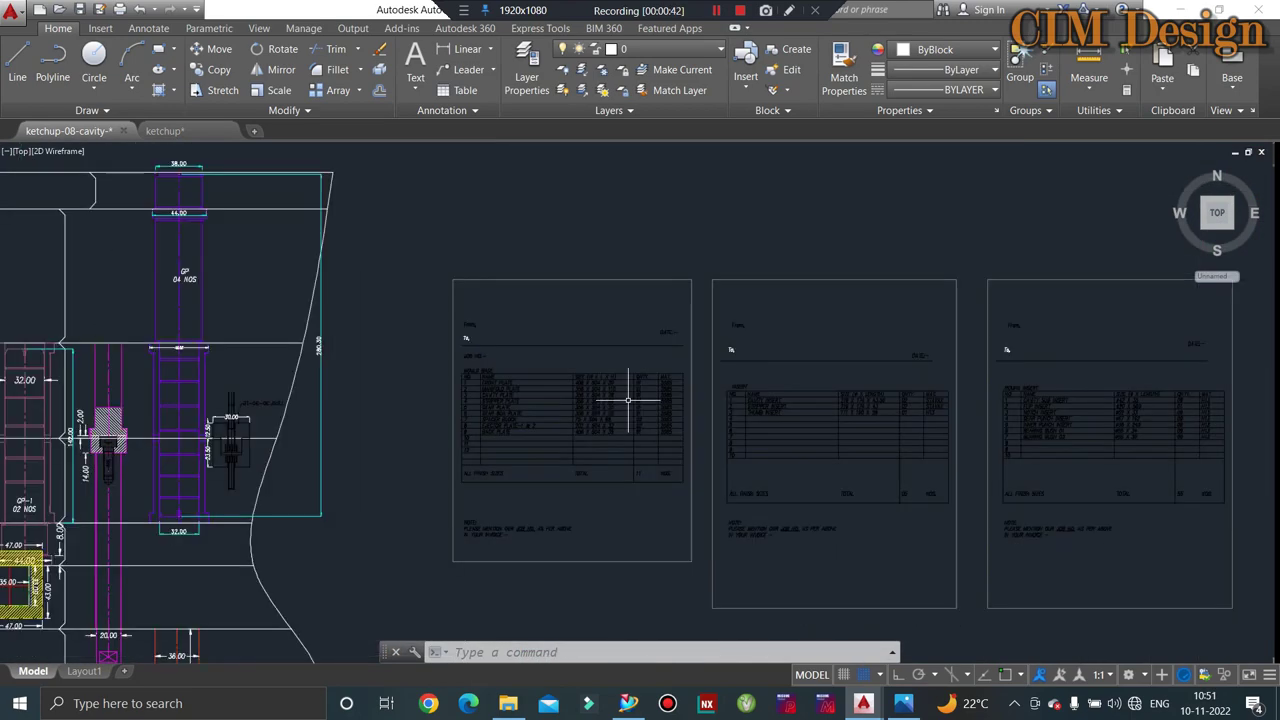
{"action": "scroll", "coordinate": [616, 400], "scroll_direction": "down", "scroll_amount": 2}
{"action": "scroll", "coordinate": [616, 400], "scroll_direction": "down", "scroll_amount": 3}
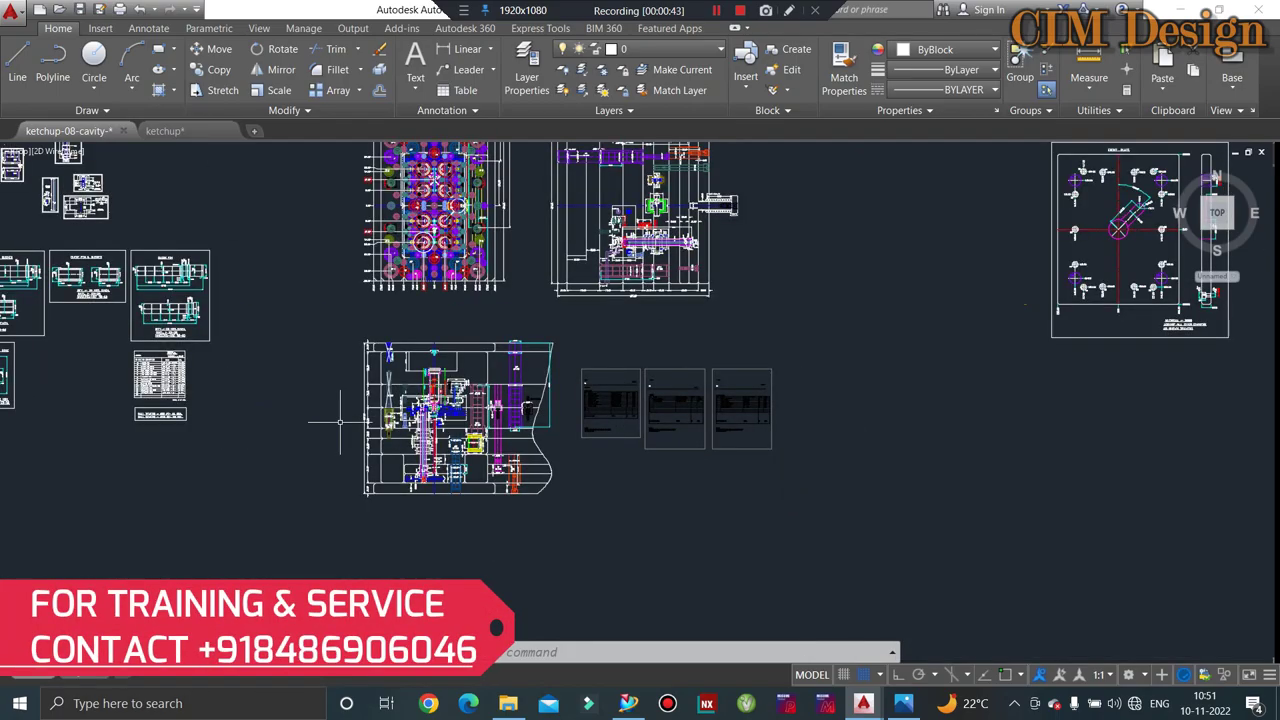
{"action": "scroll", "coordinate": [250, 400], "scroll_direction": "up", "scroll_amount": 3}
{"action": "scroll", "coordinate": [195, 392], "scroll_direction": "down", "scroll_amount": 3}
{"action": "scroll", "coordinate": [240, 370], "scroll_direction": "up", "scroll_amount": 2}
{"action": "scroll", "coordinate": [240, 370], "scroll_direction": "up", "scroll_amount": 1}
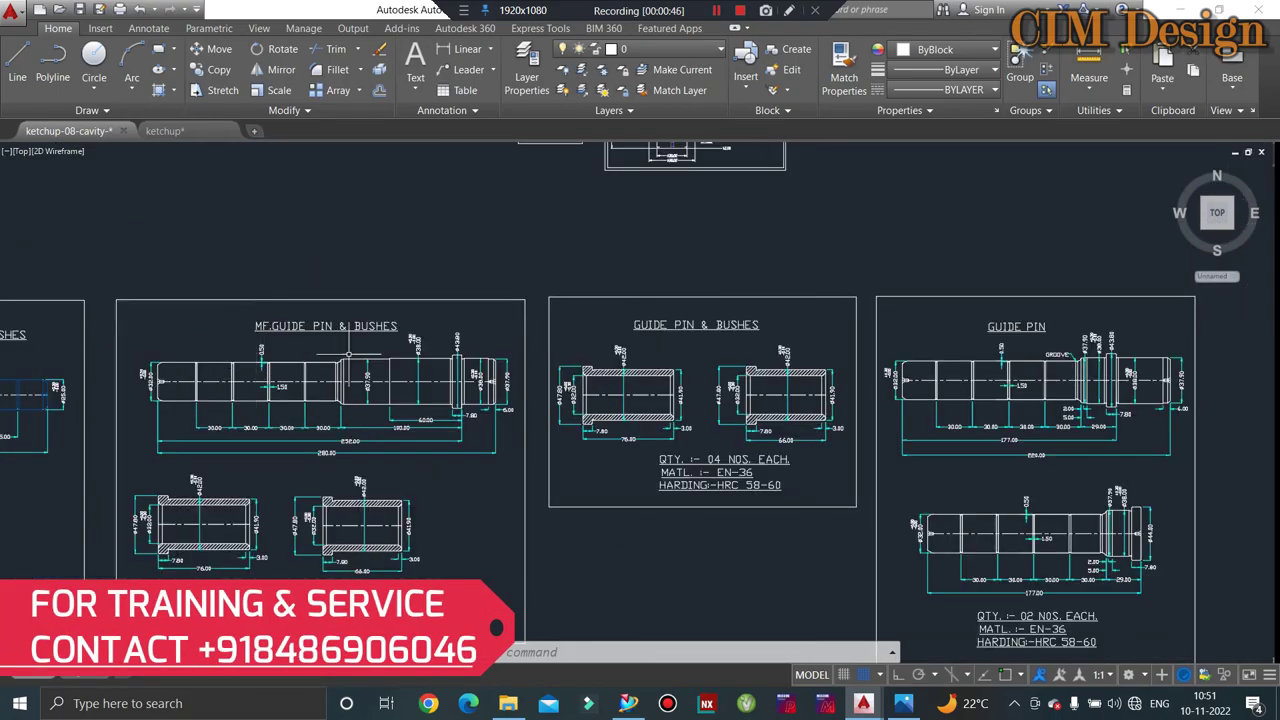
{"action": "scroll", "coordinate": [309, 437], "scroll_direction": "up", "scroll_amount": 2}
{"action": "scroll", "coordinate": [700, 480], "scroll_direction": "down", "scroll_amount": 4}
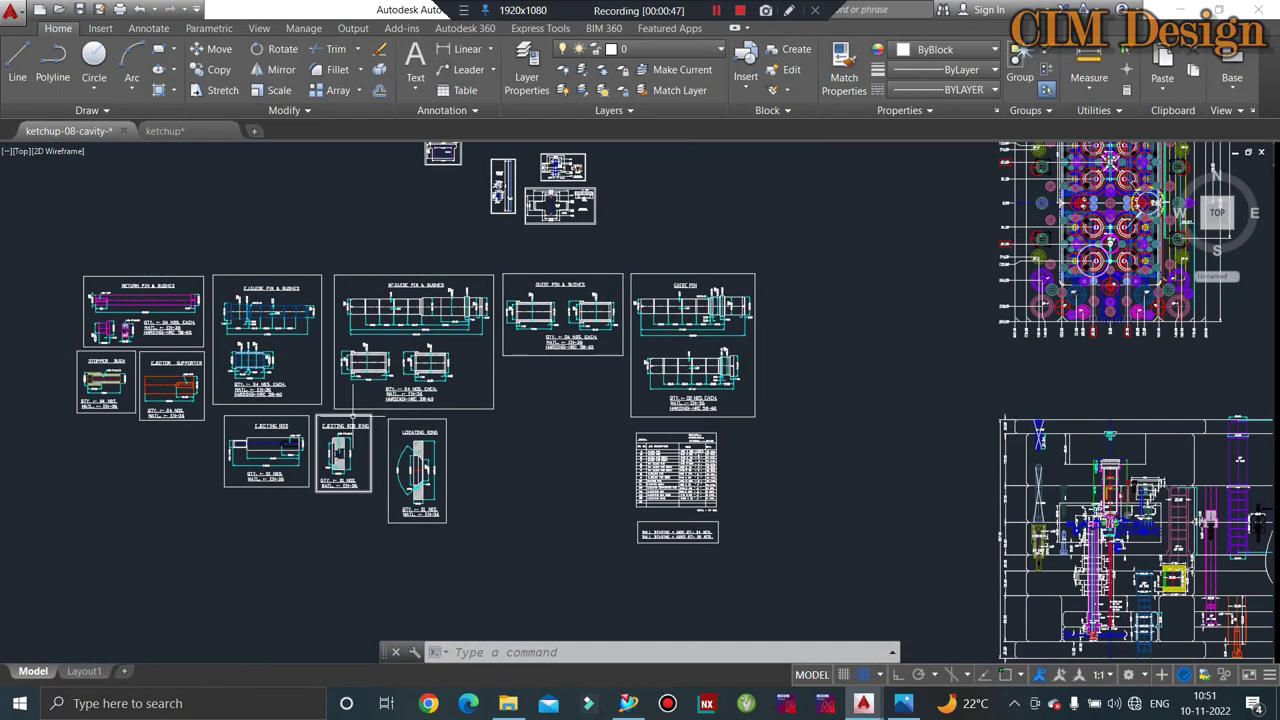
{"action": "scroll", "coordinate": [755, 505], "scroll_direction": "up", "scroll_amount": 3}
{"action": "scroll", "coordinate": [755, 505], "scroll_direction": "down", "scroll_amount": 1}
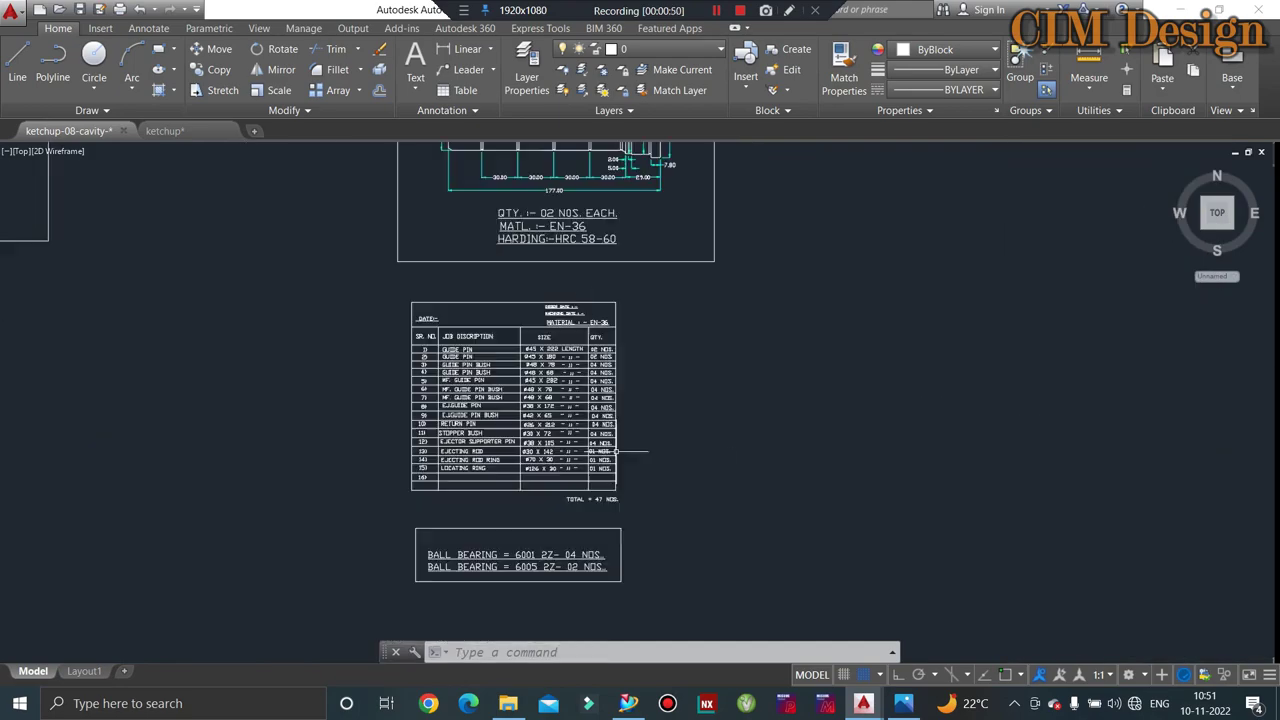
{"action": "scroll", "coordinate": [755, 505], "scroll_direction": "down", "scroll_amount": 3}
{"action": "scroll", "coordinate": [850, 440], "scroll_direction": "down", "scroll_amount": 2}
{"action": "scroll", "coordinate": [964, 387], "scroll_direction": "up", "scroll_amount": 2}
{"action": "scroll", "coordinate": [964, 387], "scroll_direction": "up", "scroll_amount": 6}
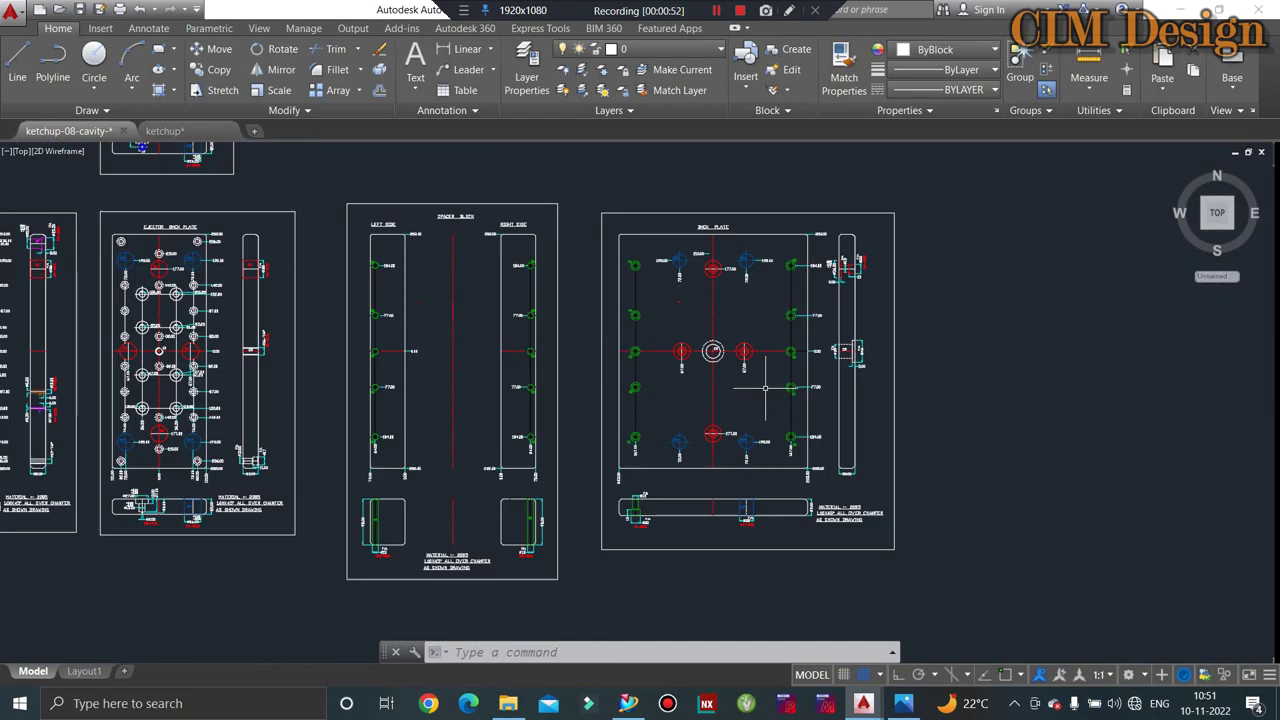
{"action": "scroll", "coordinate": [800, 390], "scroll_direction": "down", "scroll_amount": 3}
{"action": "scroll", "coordinate": [667, 380], "scroll_direction": "up", "scroll_amount": 4}
{"action": "scroll", "coordinate": [667, 380], "scroll_direction": "down", "scroll_amount": 3}
{"action": "scroll", "coordinate": [520, 380], "scroll_direction": "up", "scroll_amount": 2}
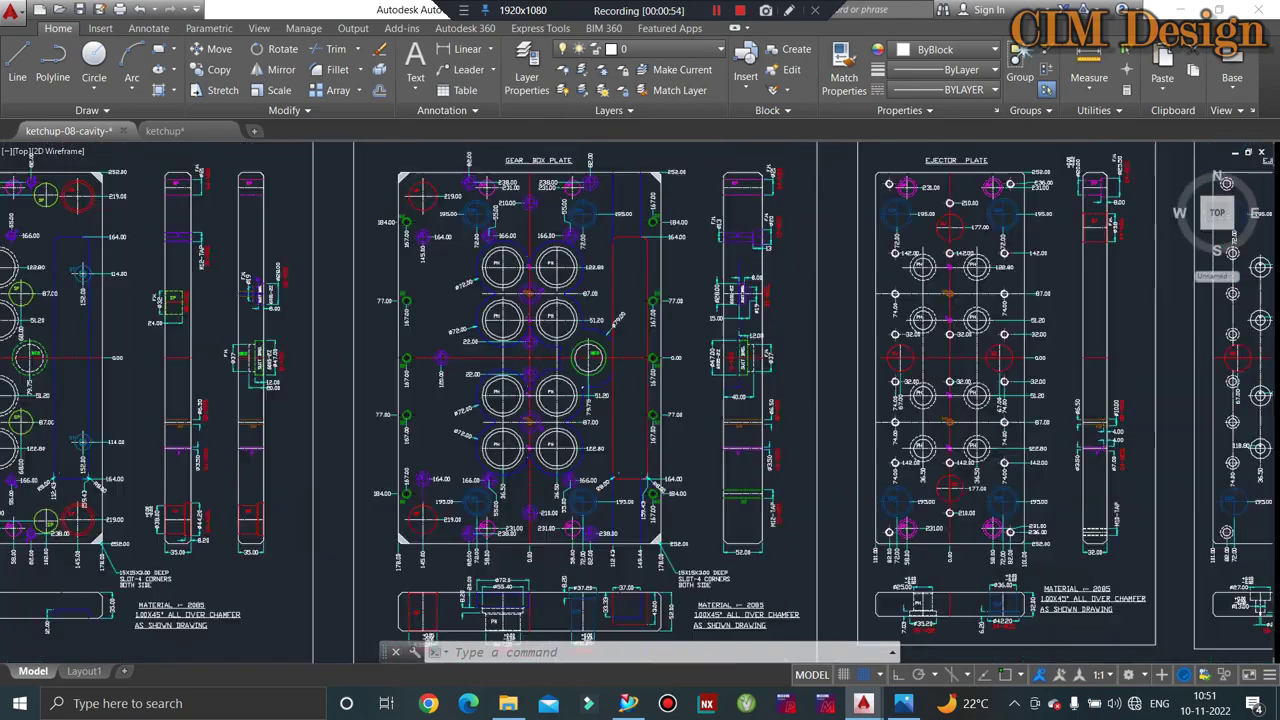
{"action": "scroll", "coordinate": [640, 380], "scroll_direction": "down", "scroll_amount": 2}
{"action": "scroll", "coordinate": [700, 380], "scroll_direction": "up", "scroll_amount": 1}
{"action": "scroll", "coordinate": [700, 380], "scroll_direction": "down", "scroll_amount": 1}
{"action": "scroll", "coordinate": [409, 373], "scroll_direction": "up", "scroll_amount": 3}
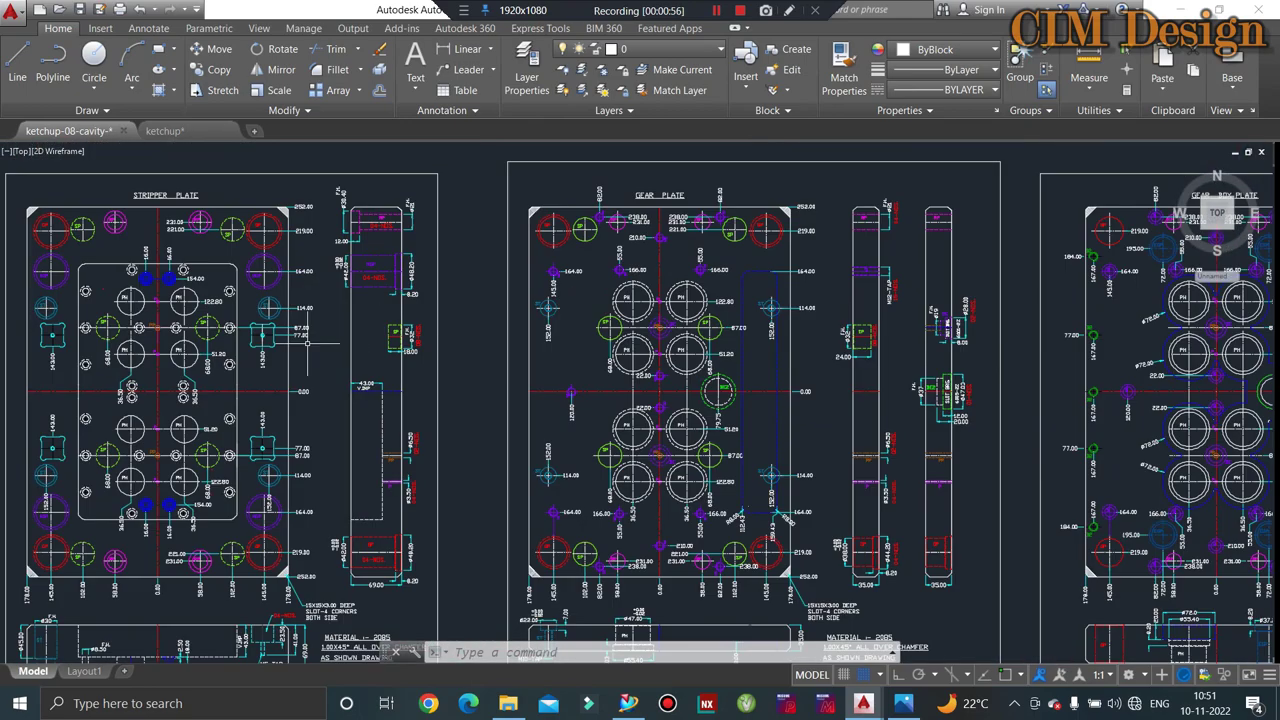
{"action": "scroll", "coordinate": [705, 455], "scroll_direction": "down", "scroll_amount": 3}
{"action": "scroll", "coordinate": [728, 467], "scroll_direction": "down", "scroll_amount": 2}
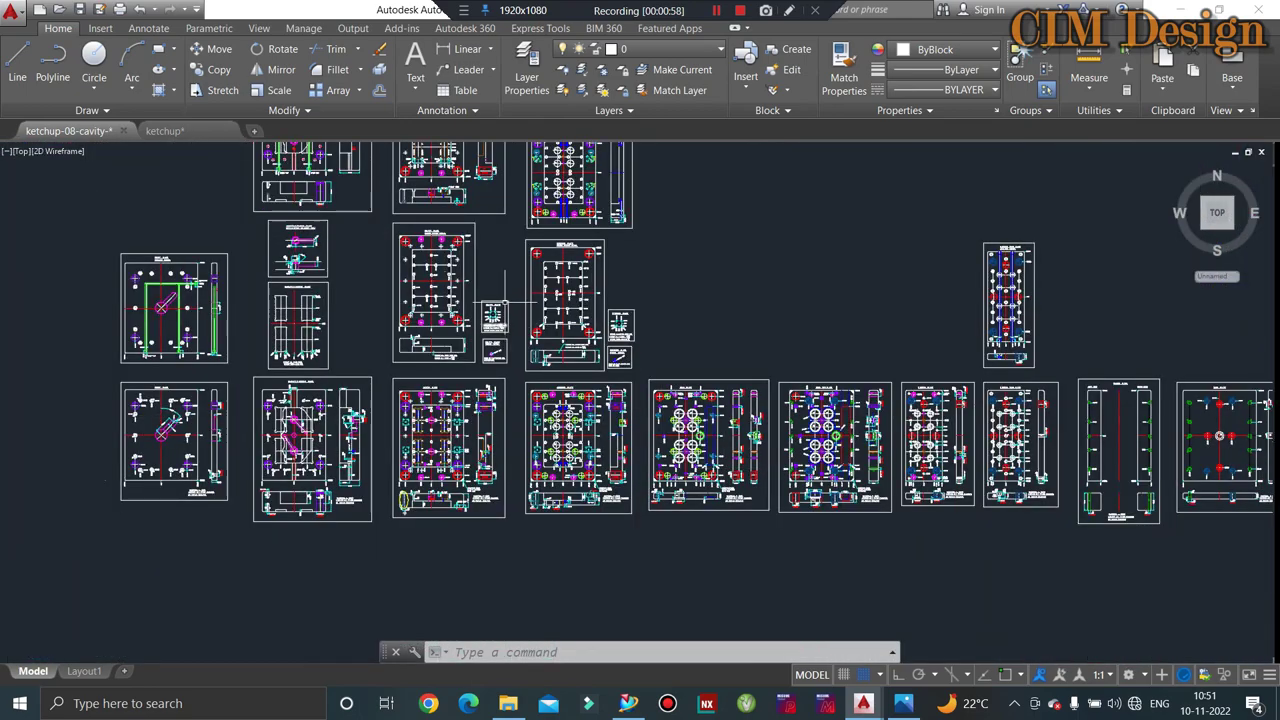
{"action": "scroll", "coordinate": [505, 300], "scroll_direction": "down", "scroll_amount": 1}
{"action": "scroll", "coordinate": [600, 330], "scroll_direction": "down", "scroll_amount": 1}
{"action": "scroll", "coordinate": [723, 370], "scroll_direction": "down", "scroll_amount": 1}
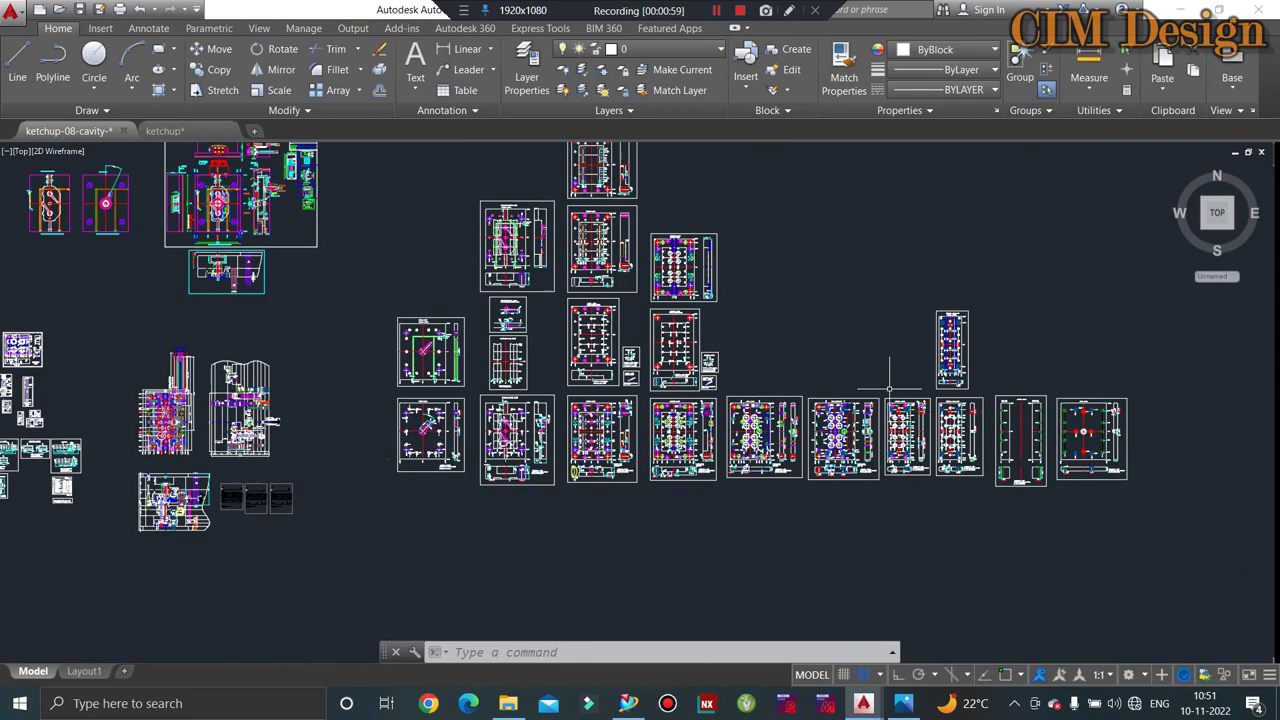
Back in NX, hide the orange block beside the central core to reveal the cone
{"action": "left_click", "coordinate": [630, 705]}
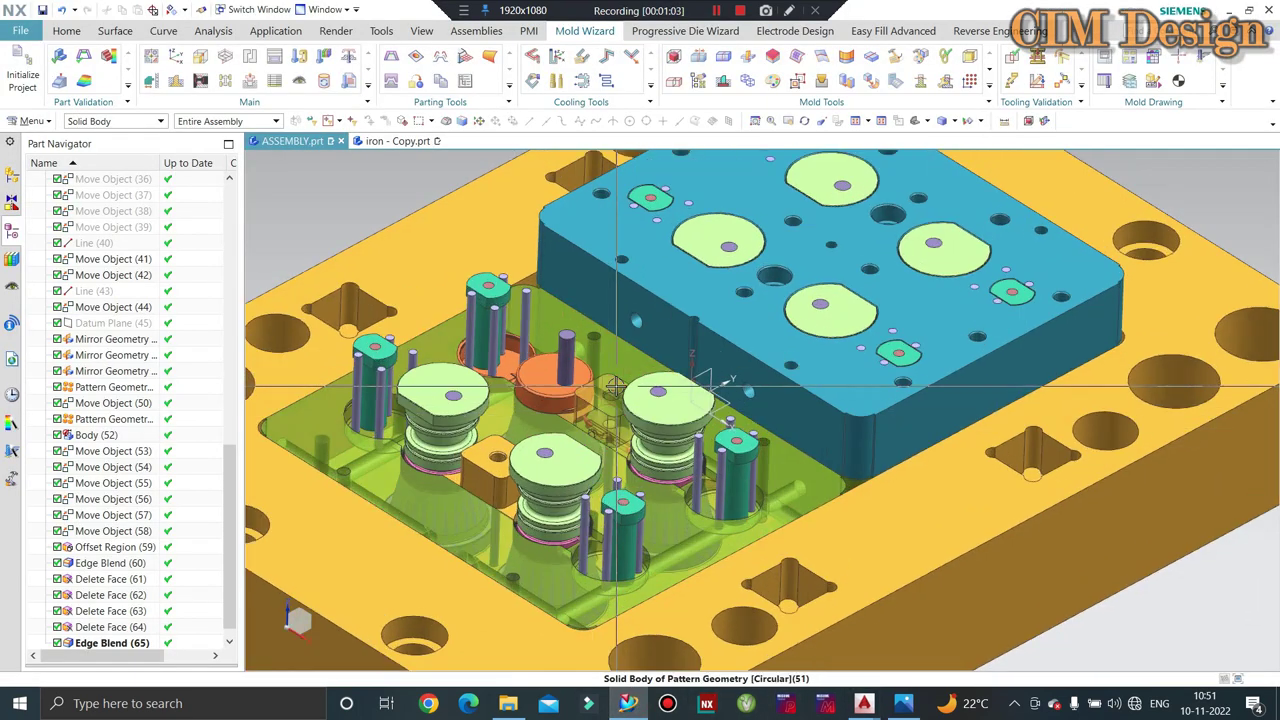
{"action": "middle_click_drag", "start_coordinate": [614, 386], "coordinate": [703, 393]}
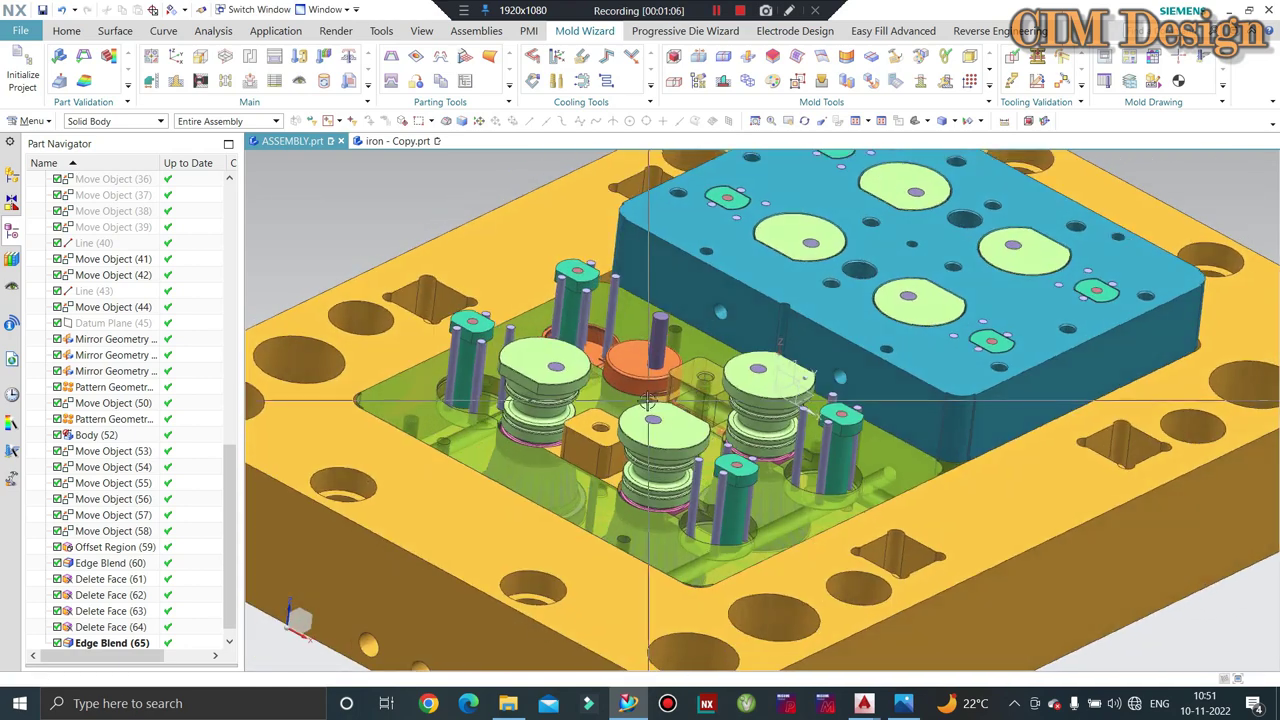
{"action": "scroll", "coordinate": [660, 410], "scroll_direction": "up", "scroll_amount": 3}
{"action": "scroll", "coordinate": [624, 446], "scroll_direction": "up", "scroll_amount": 2}
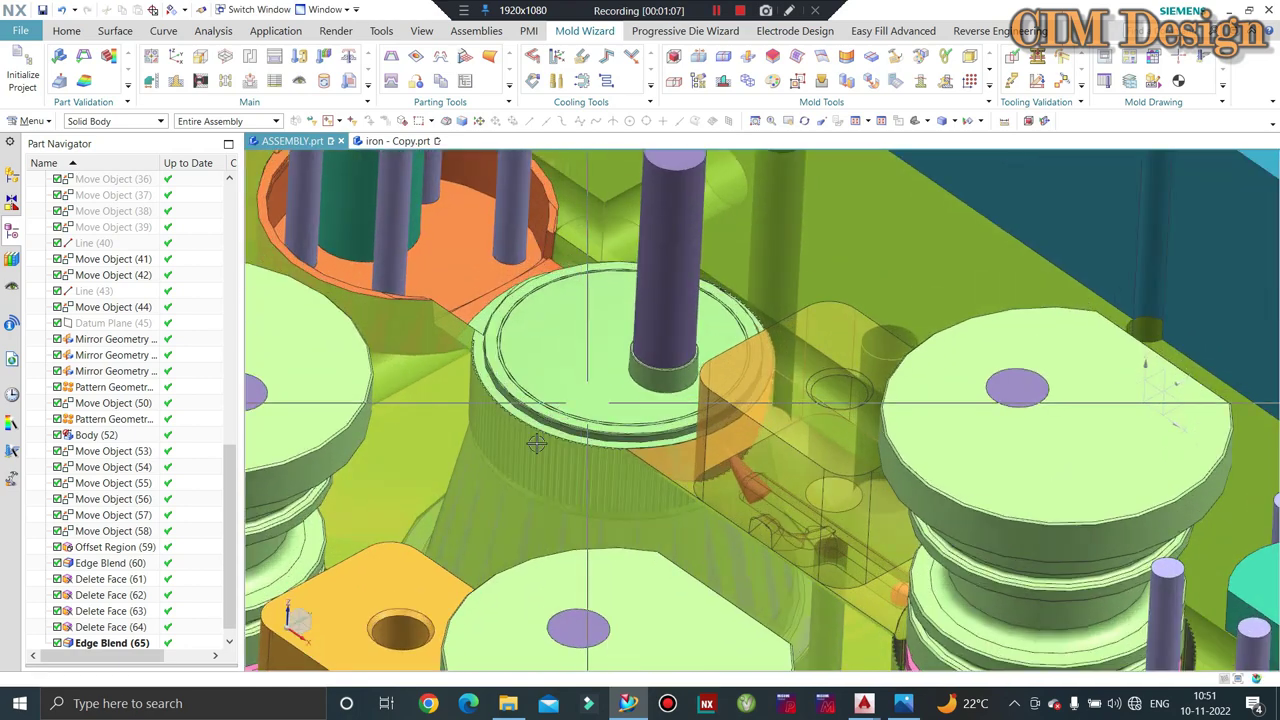
{"action": "scroll", "coordinate": [508, 474], "scroll_direction": "up", "scroll_amount": 2}
{"action": "scroll", "coordinate": [531, 363], "scroll_direction": "up", "scroll_amount": 2}
{"action": "scroll", "coordinate": [628, 431], "scroll_direction": "up", "scroll_amount": 2}
{"action": "left_click", "coordinate": [628, 431]}
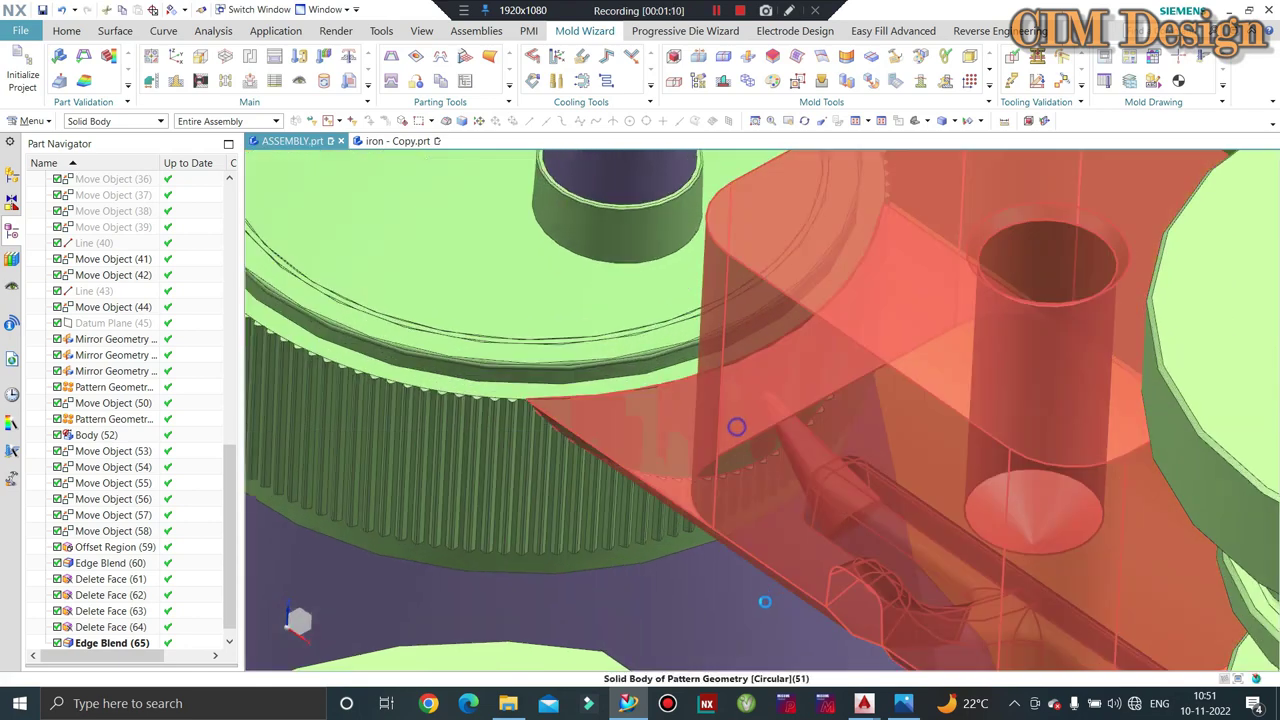
{"action": "key", "text": "ctrl+b"}
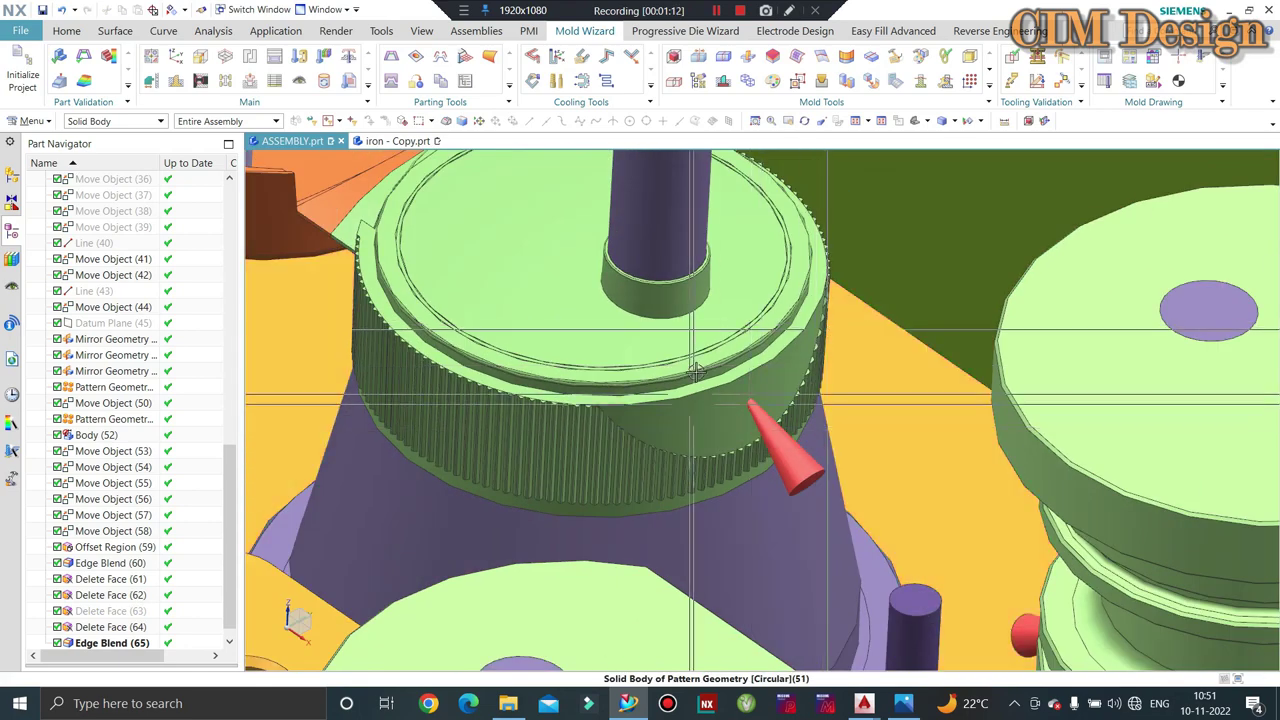
Select the gear body beside the cone and zoom around to inspect its edge
{"action": "left_click", "coordinate": [826, 323]}
{"action": "scroll", "coordinate": [688, 423], "scroll_direction": "down", "scroll_amount": 2}
{"action": "middle_click_drag", "start_coordinate": [688, 423], "coordinate": [690, 417]}
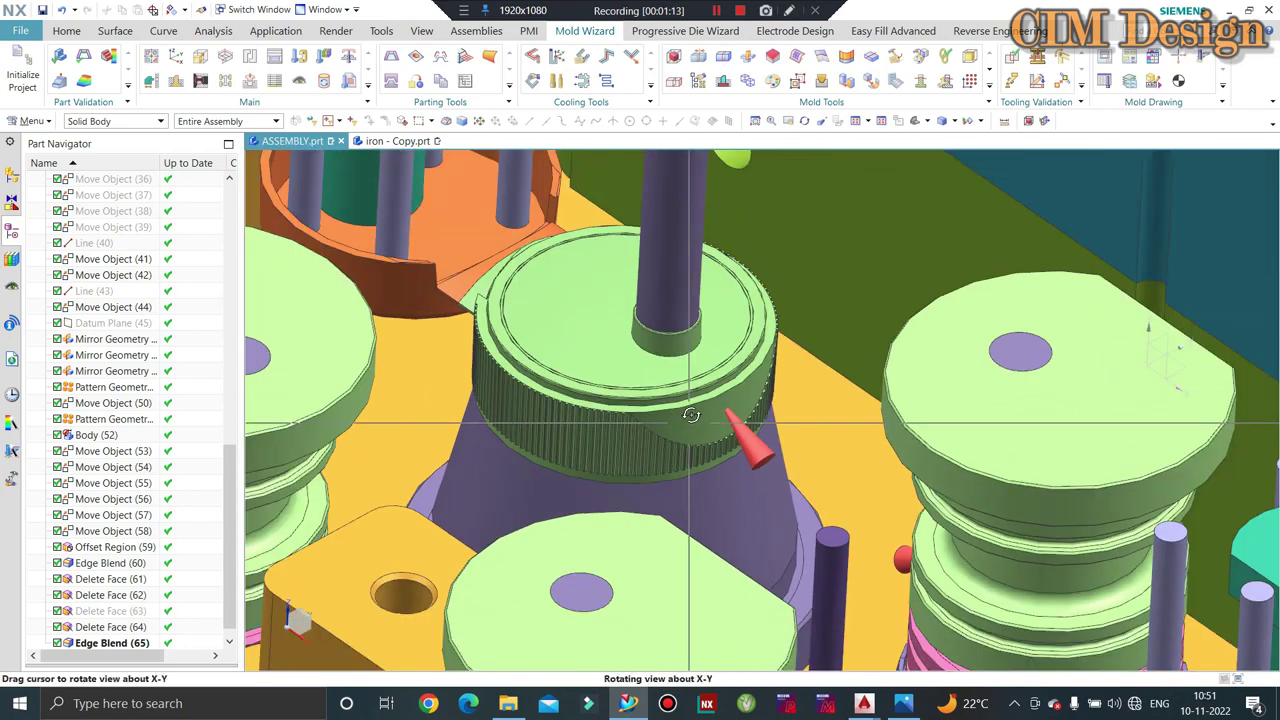
{"action": "scroll", "coordinate": [720, 405], "scroll_direction": "up", "scroll_amount": 2}
{"action": "scroll", "coordinate": [745, 395], "scroll_direction": "up", "scroll_amount": 1}
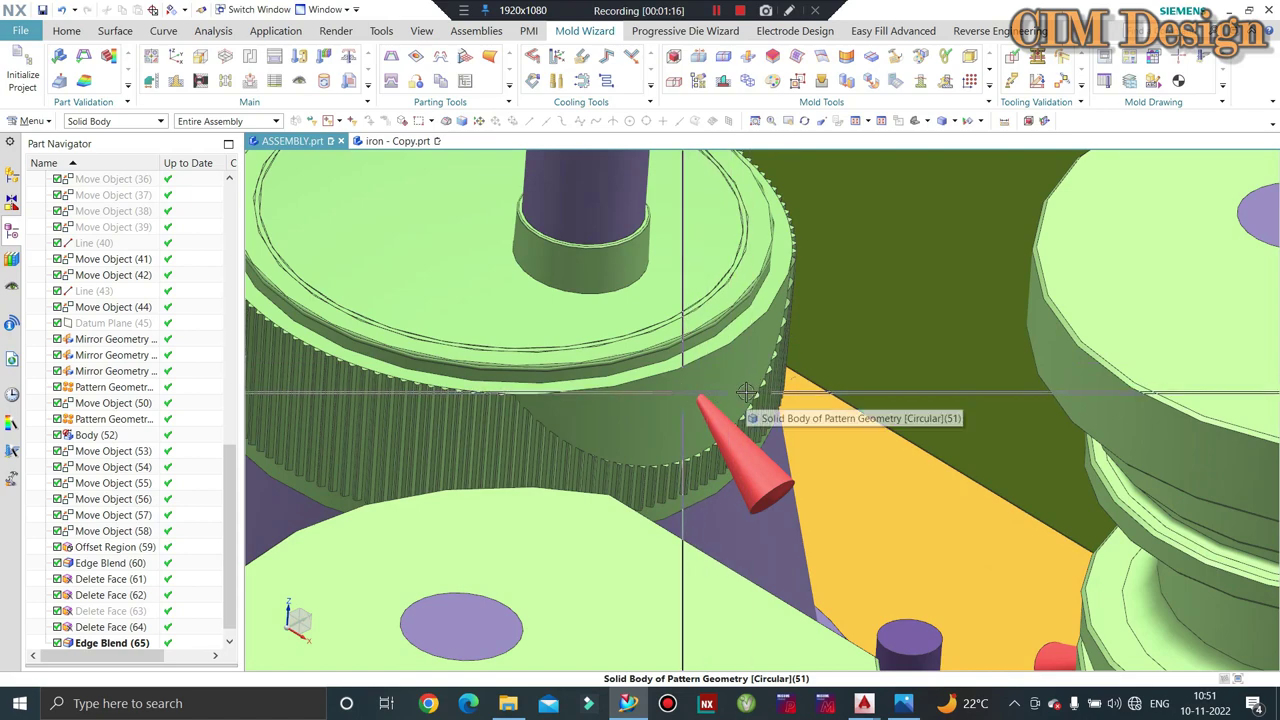
{"action": "scroll", "coordinate": [750, 393], "scroll_direction": "down", "scroll_amount": 2}
{"action": "scroll", "coordinate": [750, 393], "scroll_direction": "down", "scroll_amount": 1}
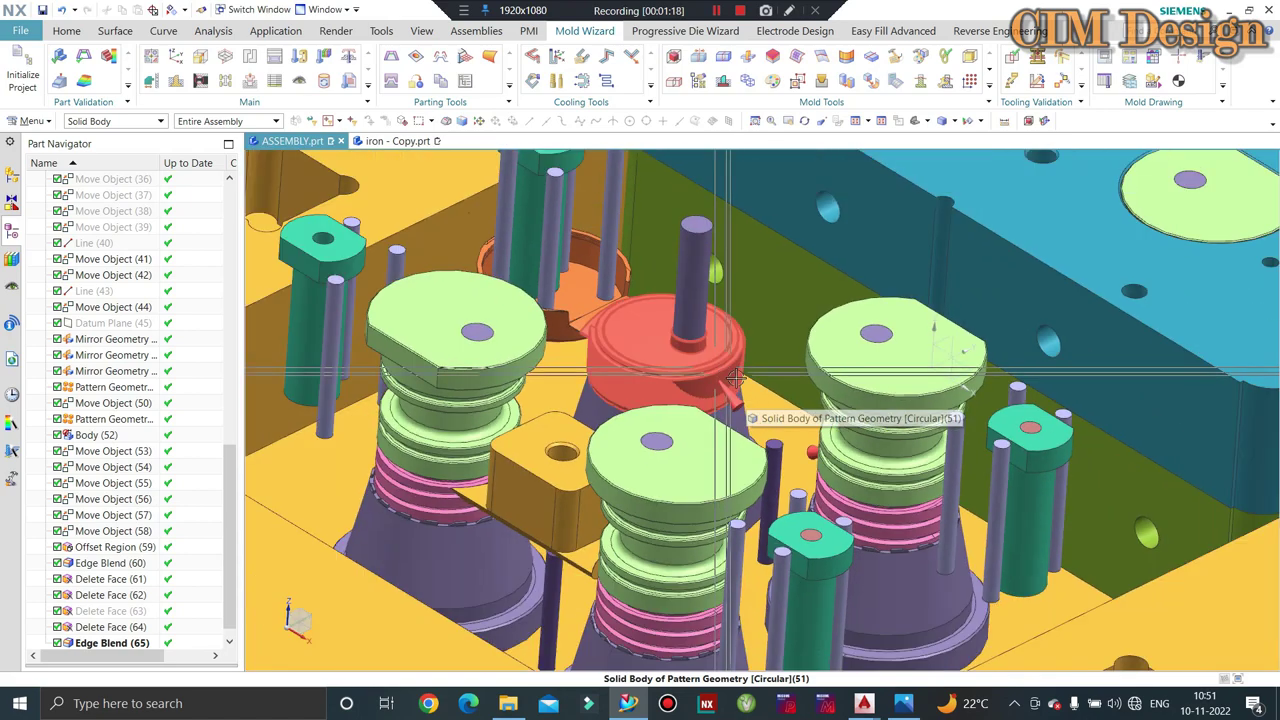
{"action": "scroll", "coordinate": [711, 389], "scroll_direction": "up", "scroll_amount": 1}
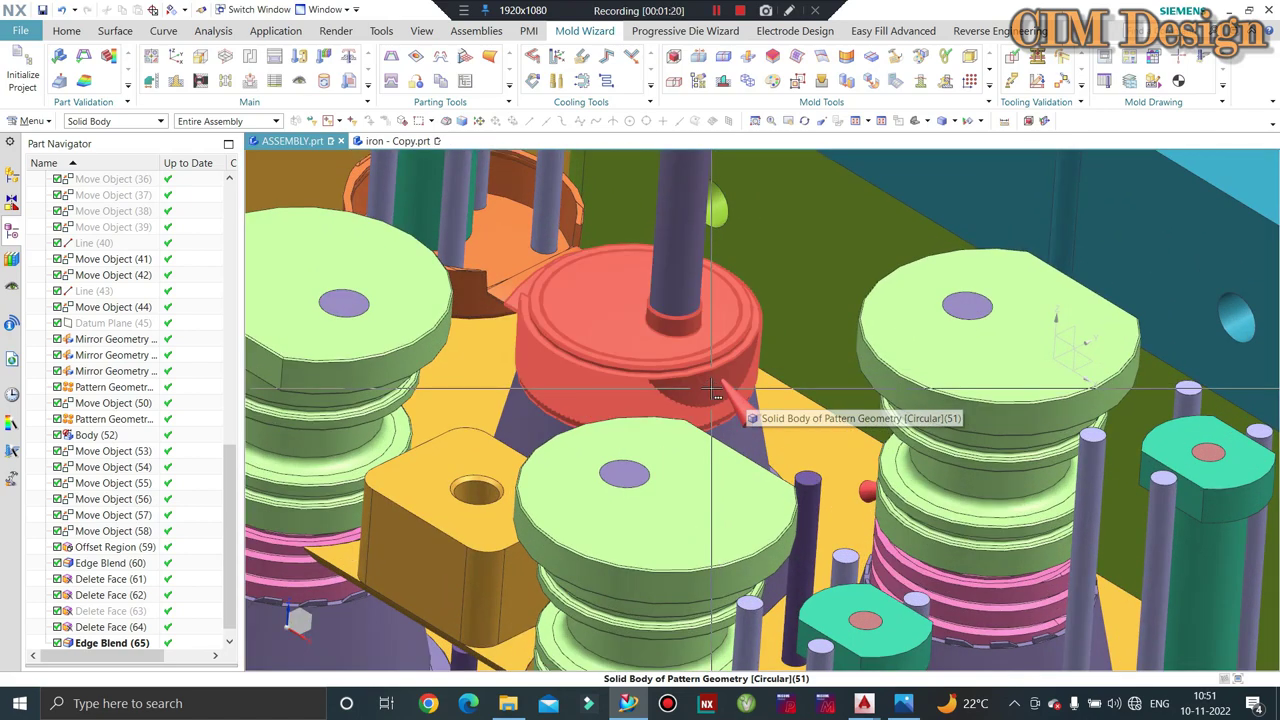
{"action": "scroll", "coordinate": [718, 389], "scroll_direction": "up", "scroll_amount": 2}
{"action": "scroll", "coordinate": [723, 390], "scroll_direction": "up", "scroll_amount": 1}
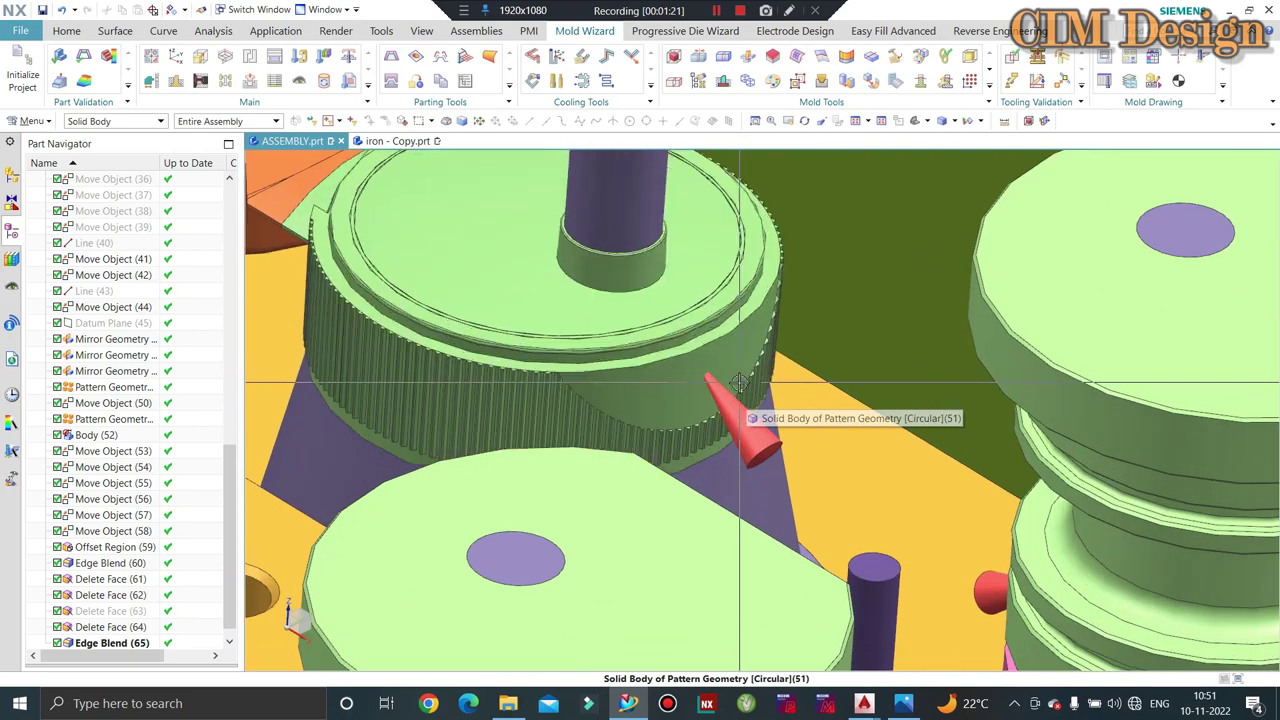
{"action": "scroll", "coordinate": [739, 383], "scroll_direction": "up", "scroll_amount": 1}
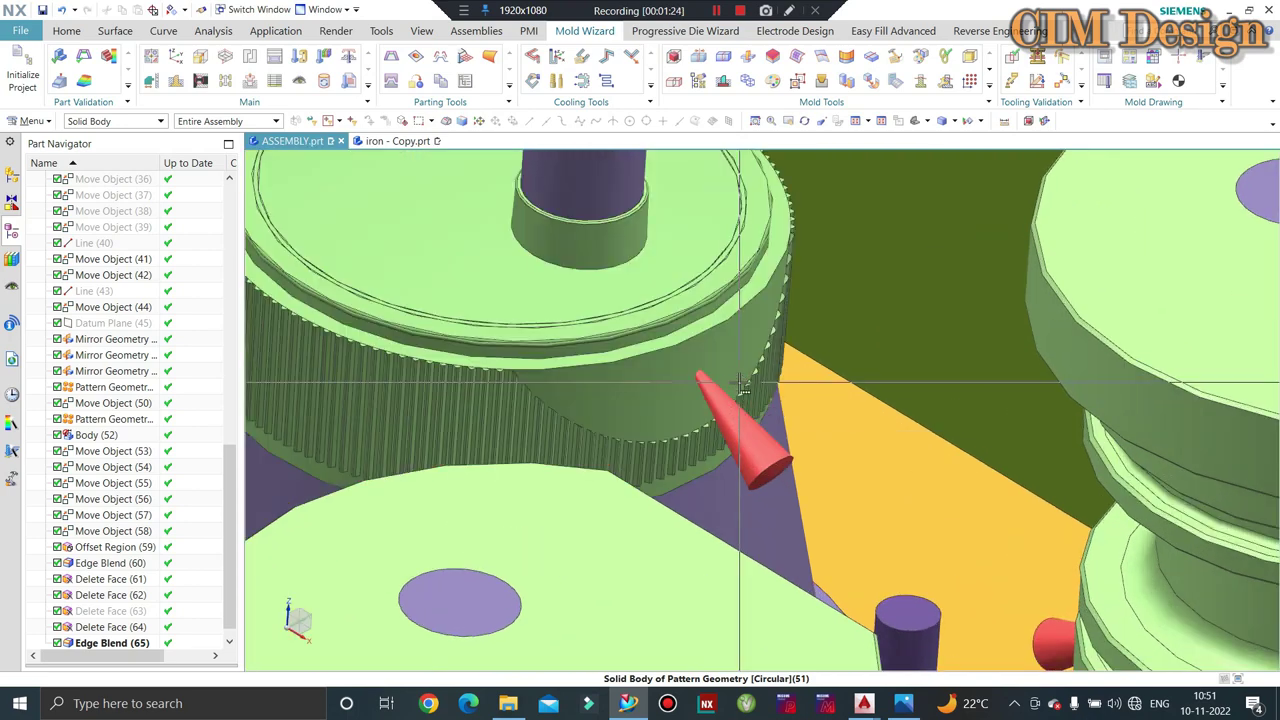
{"action": "scroll", "coordinate": [743, 388], "scroll_direction": "down", "scroll_amount": 3}
{"action": "scroll", "coordinate": [716, 375], "scroll_direction": "up", "scroll_amount": 1}
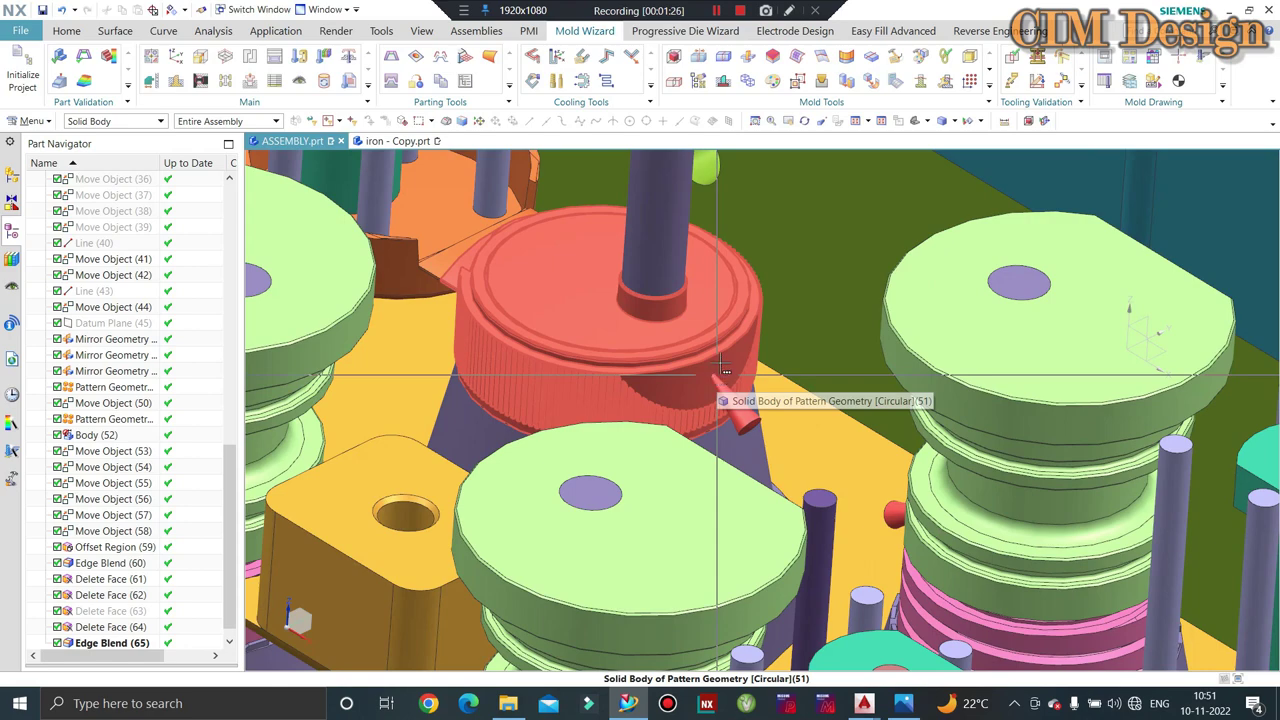
{"action": "scroll", "coordinate": [723, 370], "scroll_direction": "down", "scroll_amount": 2}
{"action": "scroll", "coordinate": [723, 370], "scroll_direction": "down", "scroll_amount": 2}
Tilt and orbit the view to look down on the whole mold plate and cores
{"action": "middle_click_drag", "start_coordinate": [723, 370], "coordinate": [675, 345]}
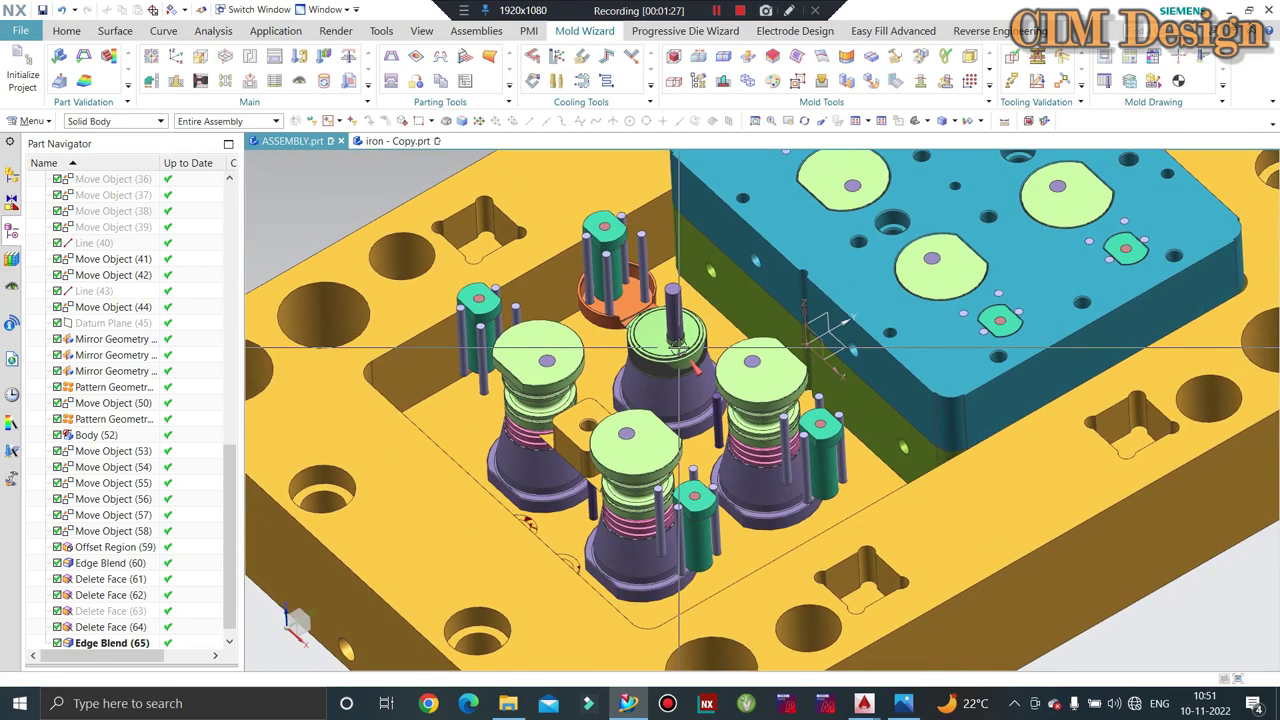
{"action": "scroll", "coordinate": [669, 371], "scroll_direction": "up", "scroll_amount": 1}
{"action": "scroll", "coordinate": [665, 380], "scroll_direction": "up", "scroll_amount": 1}
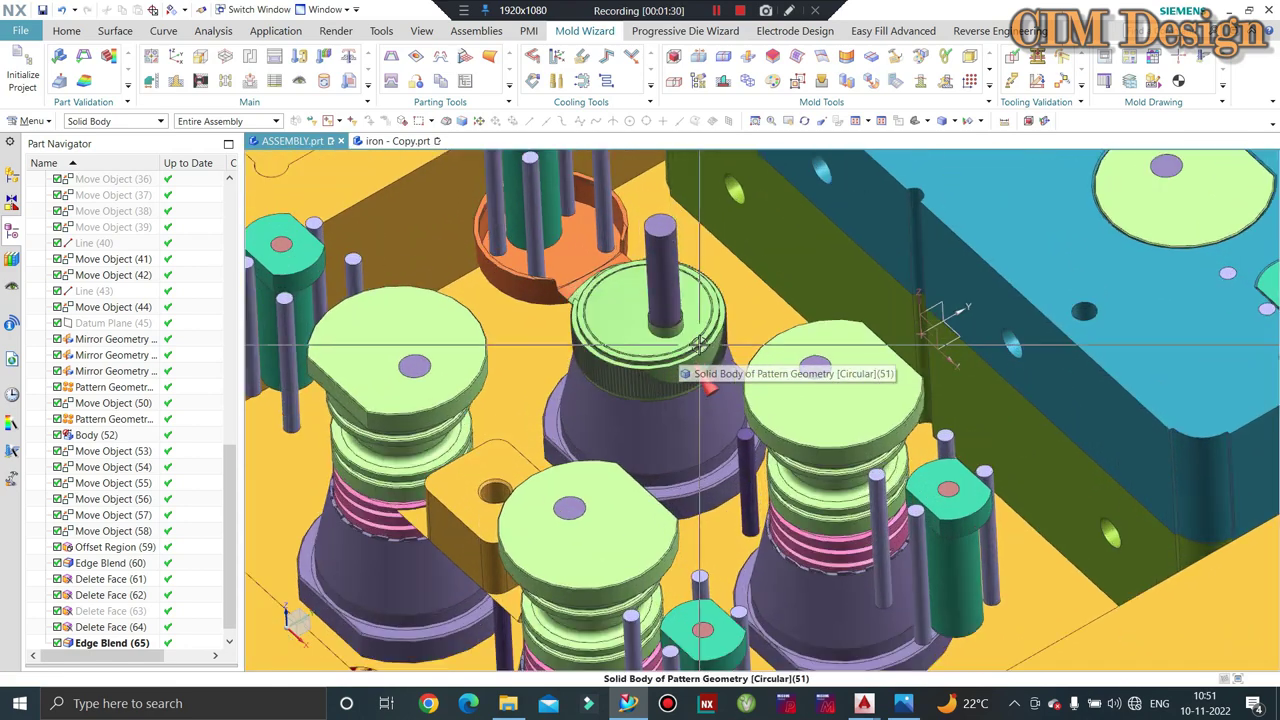
{"action": "scroll", "coordinate": [655, 394], "scroll_direction": "down", "scroll_amount": 1}
{"action": "middle_click_drag", "start_coordinate": [655, 394], "coordinate": [705, 360]}
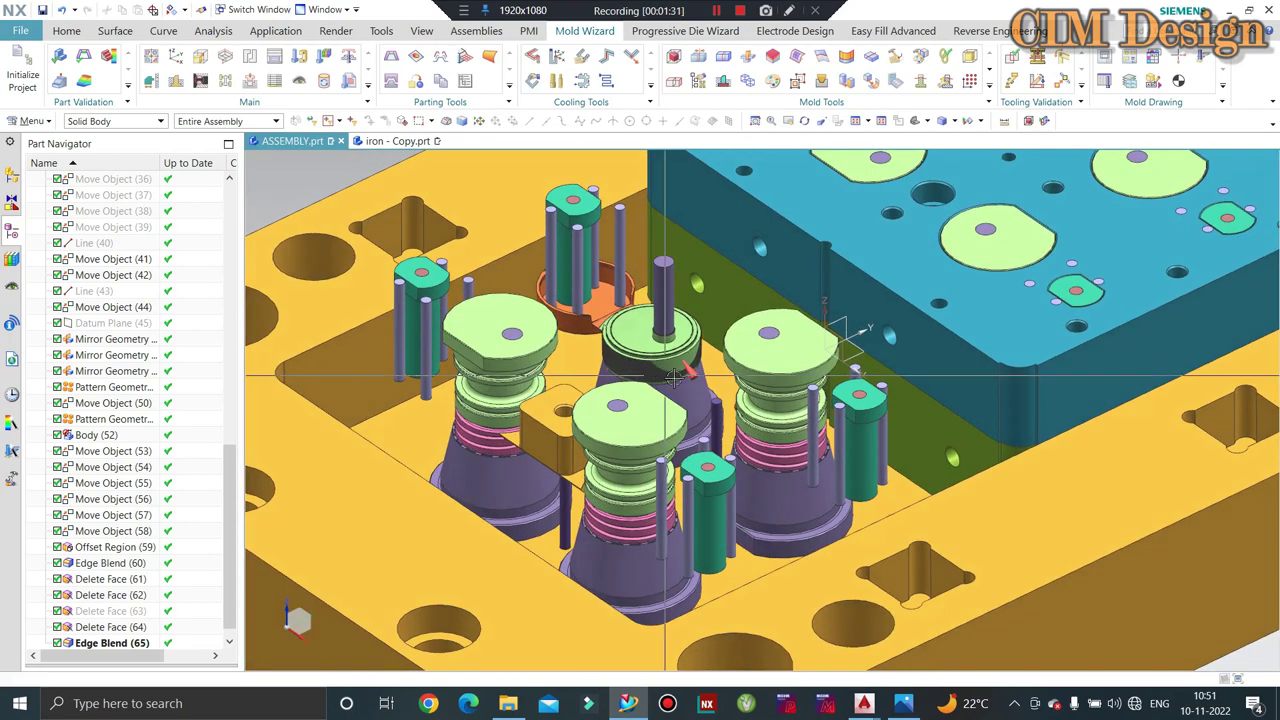
{"action": "scroll", "coordinate": [708, 358], "scroll_direction": "up", "scroll_amount": 2}
{"action": "scroll", "coordinate": [710, 356], "scroll_direction": "up", "scroll_amount": 2}
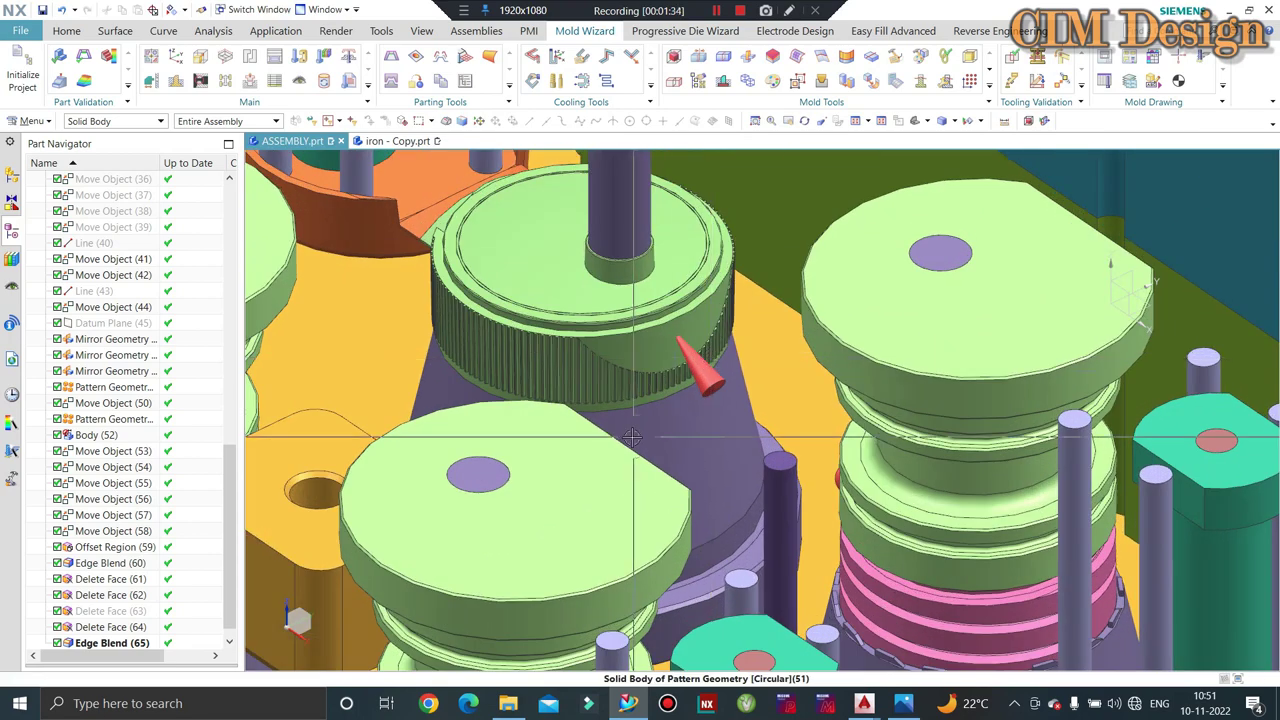
{"action": "scroll", "coordinate": [686, 363], "scroll_direction": "down", "scroll_amount": 2}
{"action": "scroll", "coordinate": [674, 394], "scroll_direction": "up", "scroll_amount": 3}
{"action": "scroll", "coordinate": [666, 414], "scroll_direction": "up", "scroll_amount": 2}
{"action": "scroll", "coordinate": [666, 414], "scroll_direction": "down", "scroll_amount": 2}
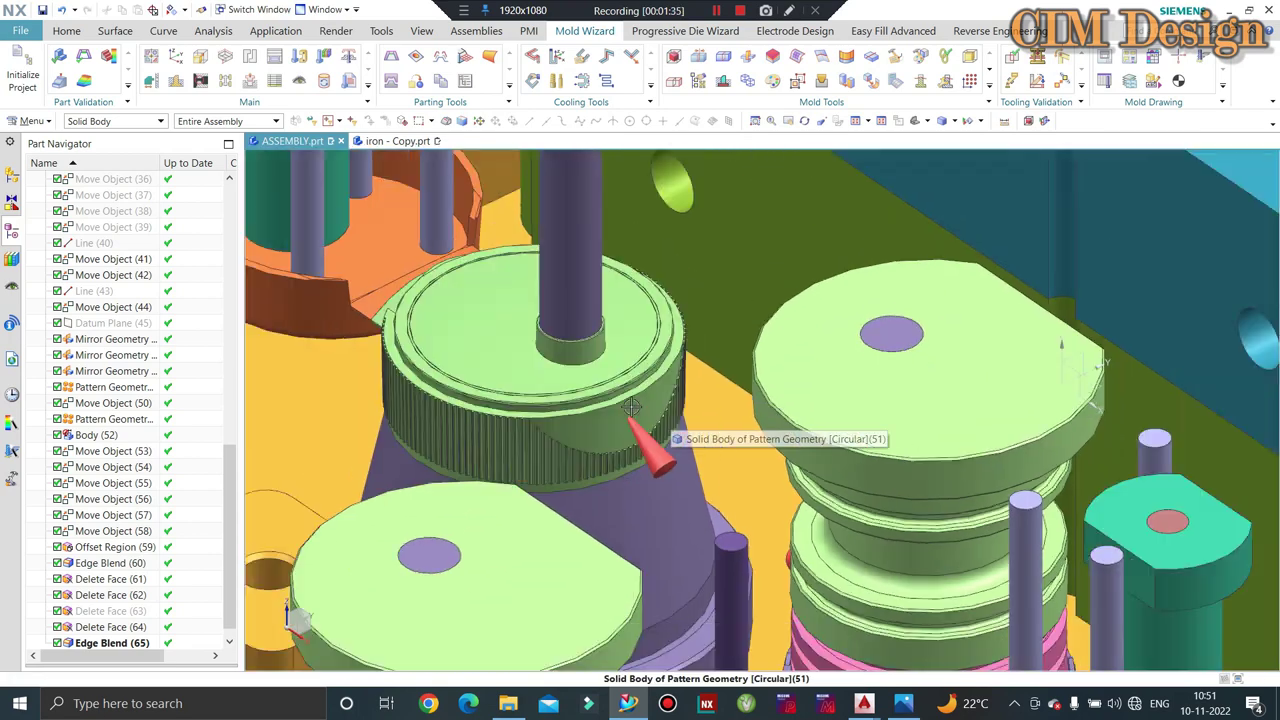
{"action": "scroll", "coordinate": [650, 414], "scroll_direction": "down", "scroll_amount": 2}
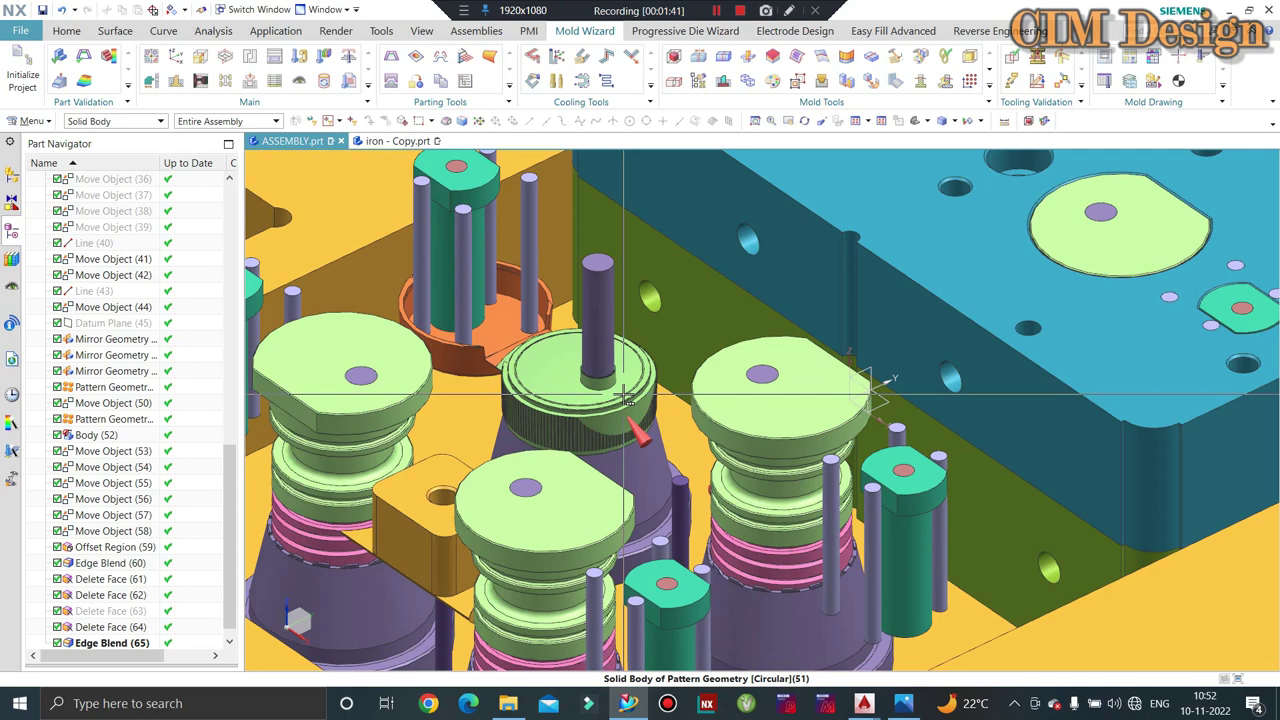
Zoom out and show all hidden mold components with Ctrl+Shift+U
{"action": "scroll", "coordinate": [630, 393], "scroll_direction": "down", "scroll_amount": 4}
{"action": "scroll", "coordinate": [680, 370], "scroll_direction": "down", "scroll_amount": 1}
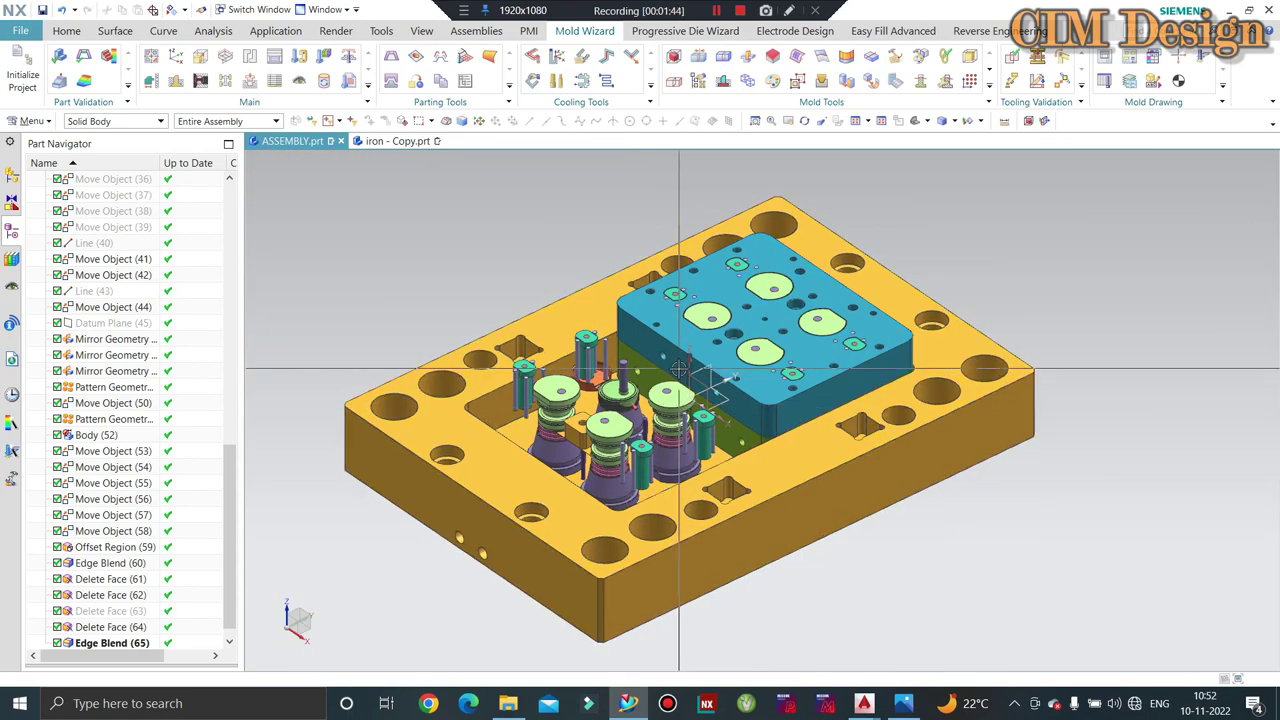
{"action": "key", "text": "ctrl+shift+u"}
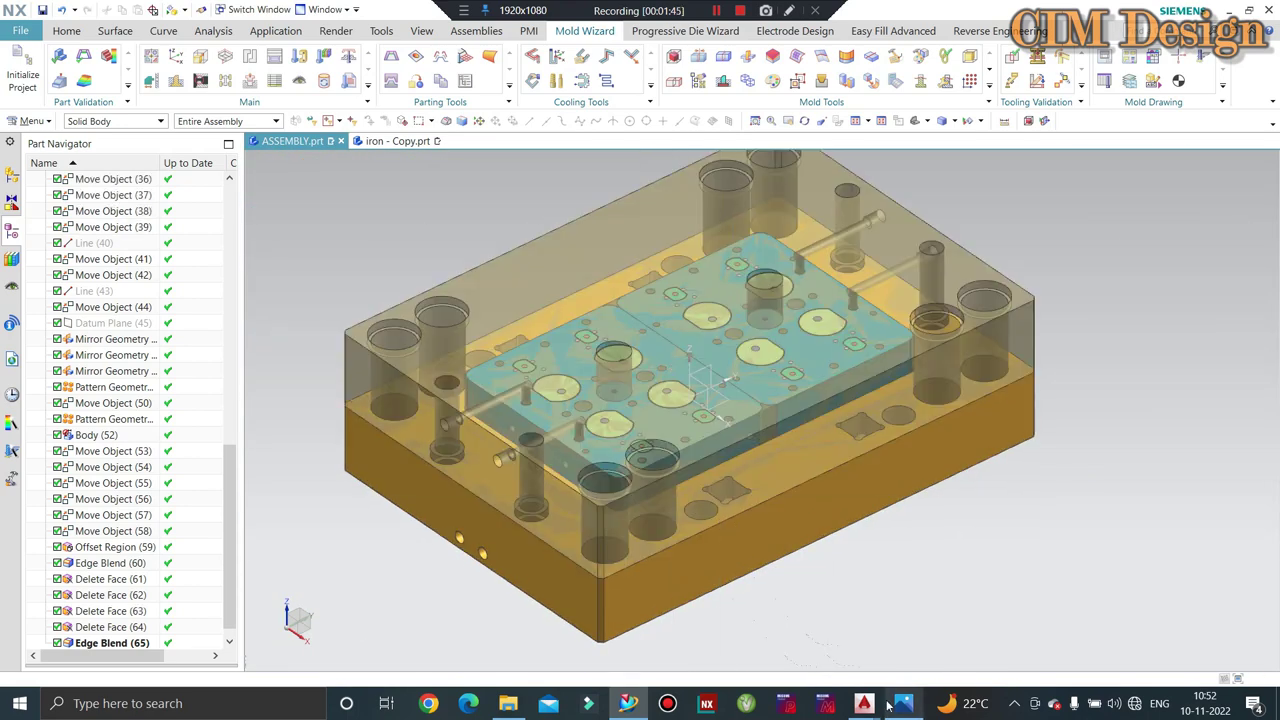
Look over the ketchup cavity-insert sheets in AutoCAD, then return to the NX assembly
{"action": "mouse_move", "coordinate": [864, 703]}
{"action": "left_click", "coordinate": [770, 630]}
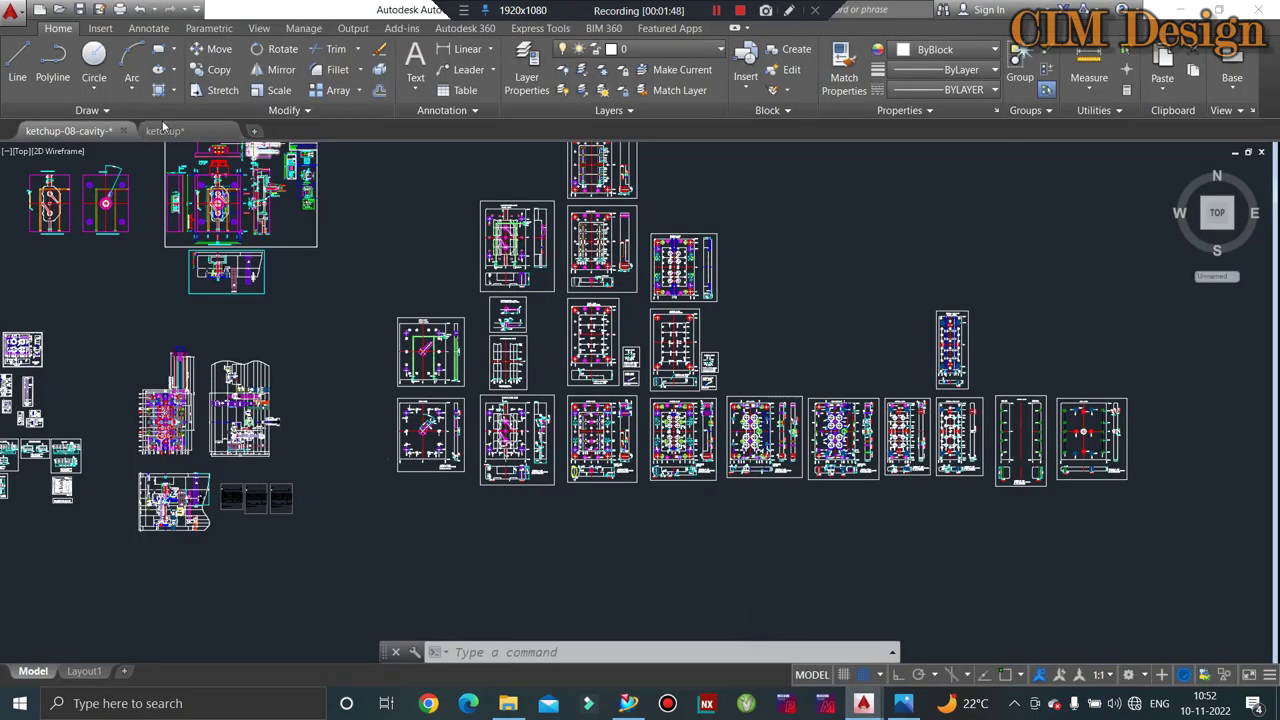
{"action": "scroll", "coordinate": [737, 386], "scroll_direction": "down", "scroll_amount": 2}
{"action": "scroll", "coordinate": [737, 386], "scroll_direction": "up", "scroll_amount": 5}
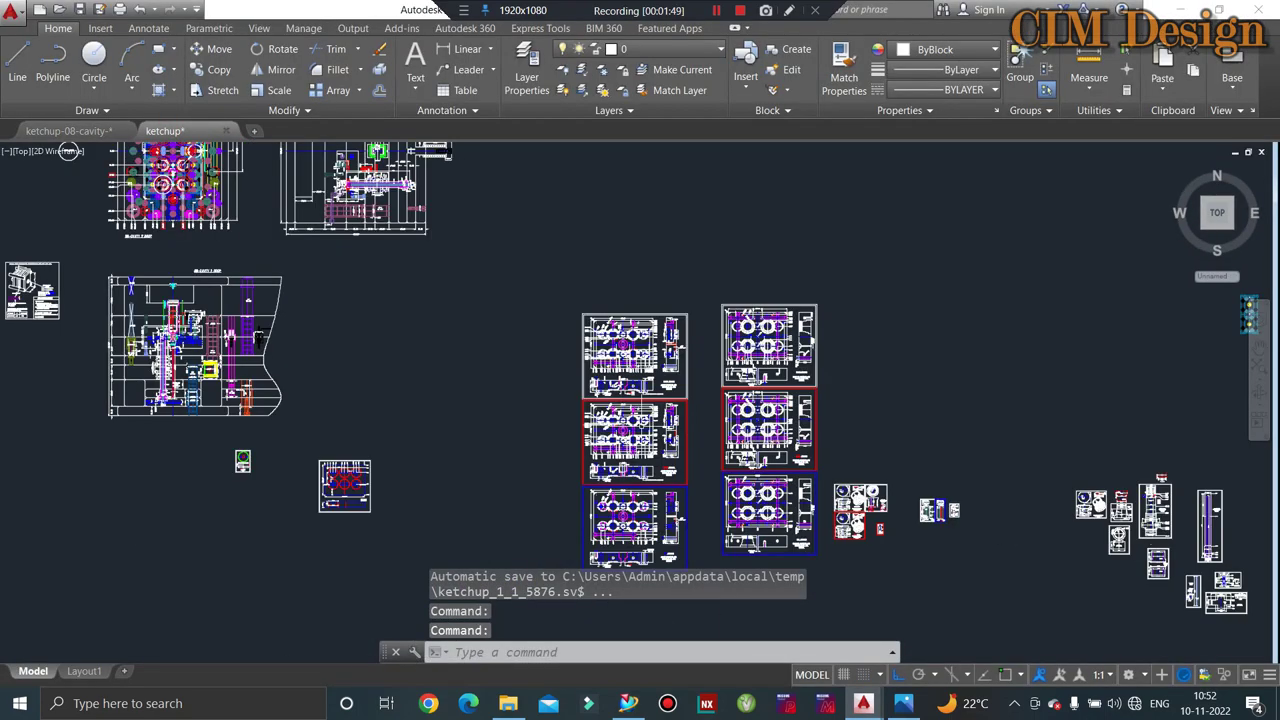
{"action": "scroll", "coordinate": [737, 386], "scroll_direction": "up", "scroll_amount": 2}
{"action": "scroll", "coordinate": [623, 353], "scroll_direction": "down", "scroll_amount": 3}
{"action": "scroll", "coordinate": [617, 345], "scroll_direction": "down", "scroll_amount": 1}
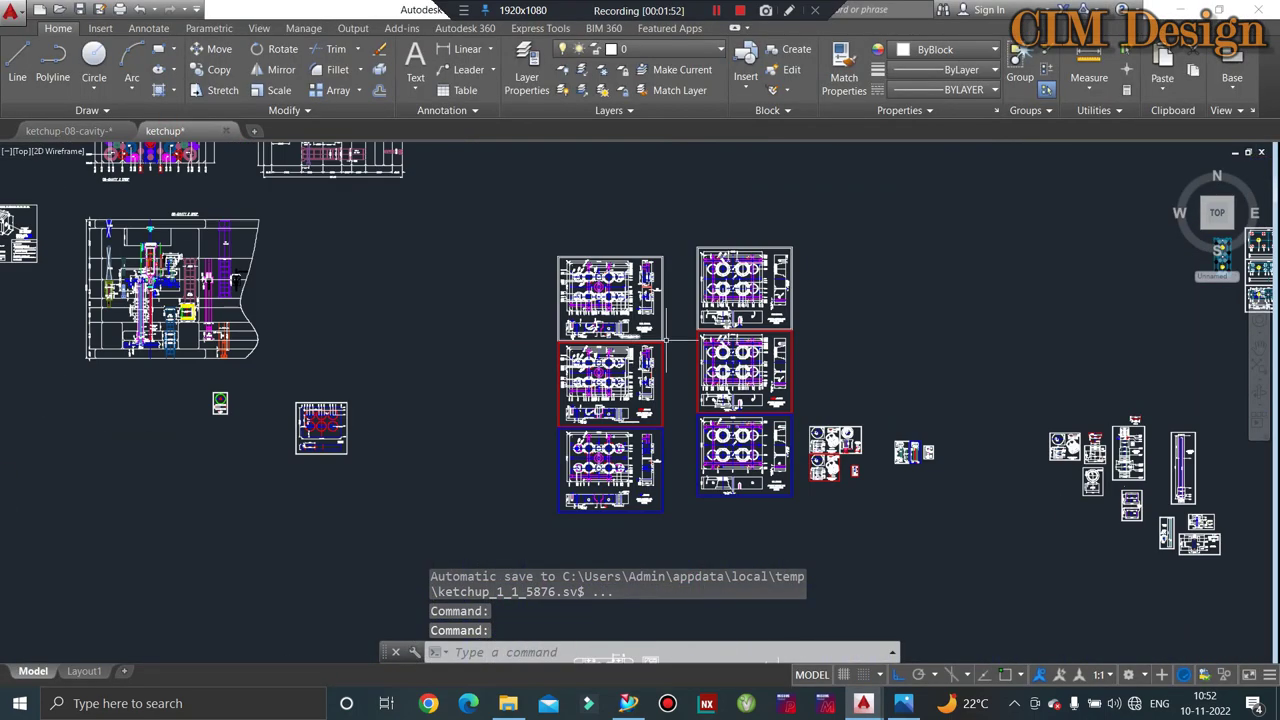
{"action": "scroll", "coordinate": [710, 397], "scroll_direction": "down", "scroll_amount": 1}
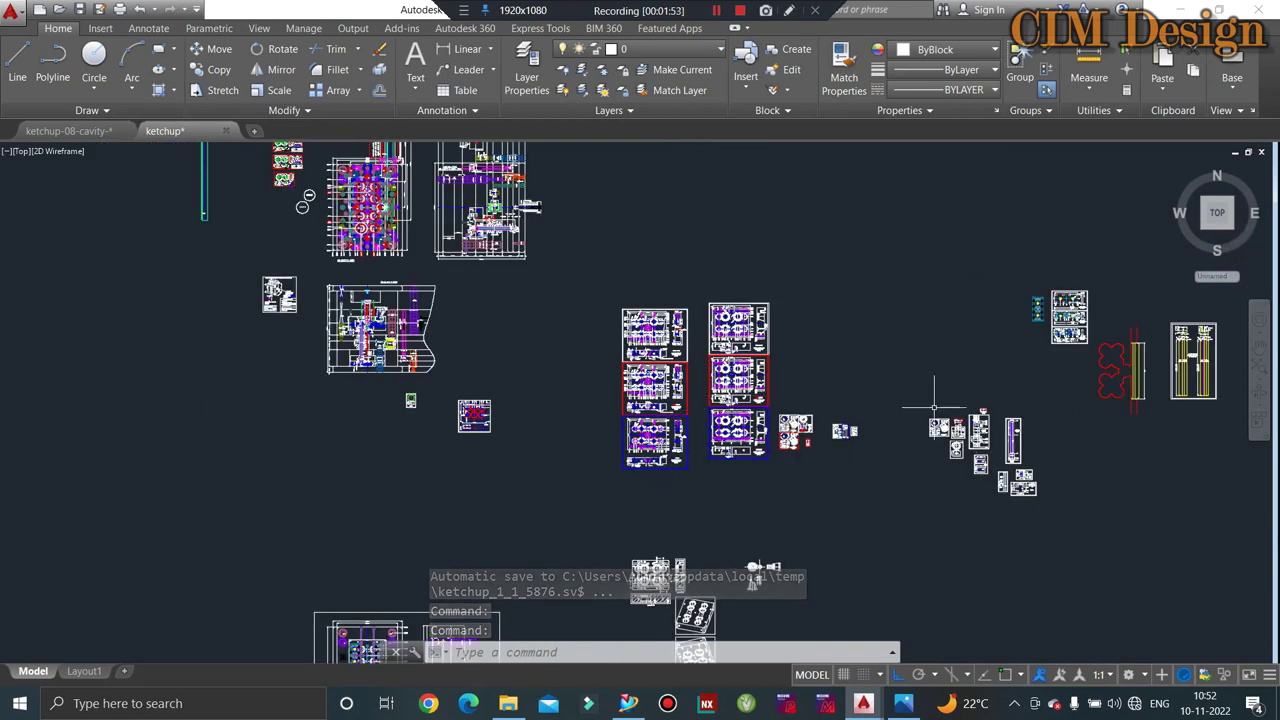
{"action": "left_click", "coordinate": [628, 703]}
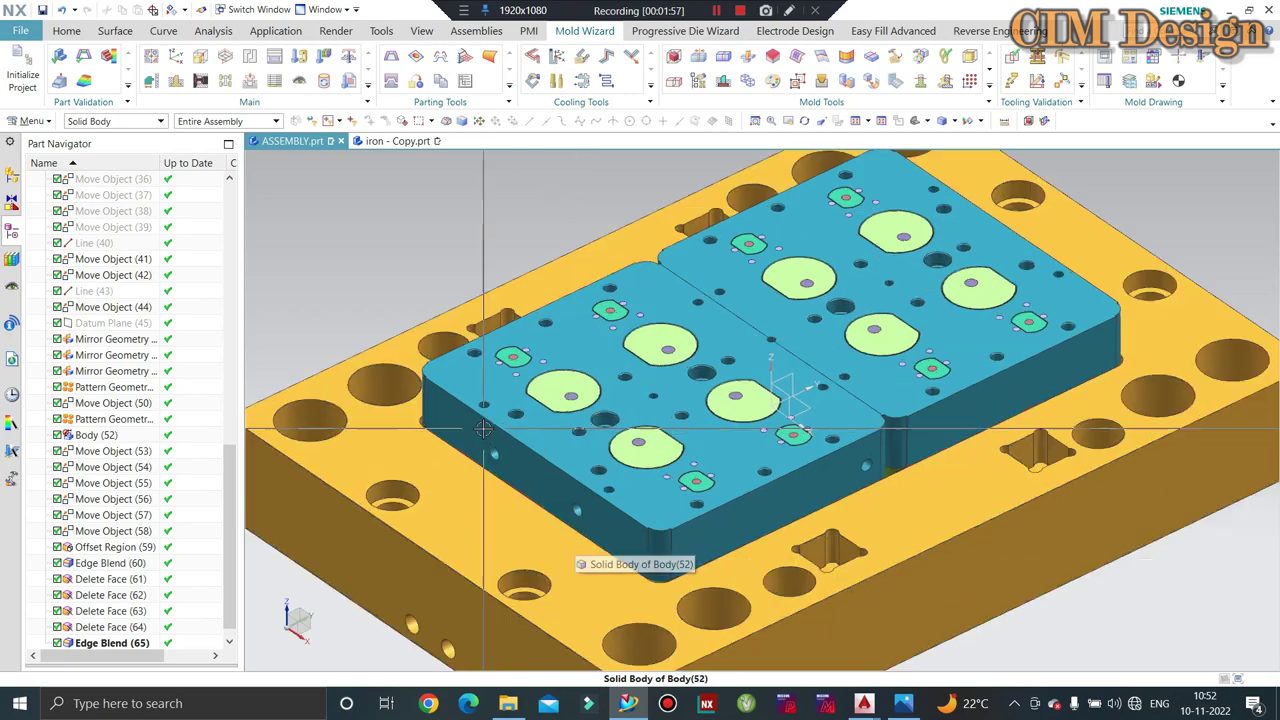
Hide the top cavity plate and the teal plate beneath it with Ctrl+B
{"action": "scroll", "coordinate": [500, 420], "scroll_direction": "up", "scroll_amount": 3}
{"action": "left_click", "coordinate": [538, 403]}
{"action": "key", "text": "ctrl+b"}
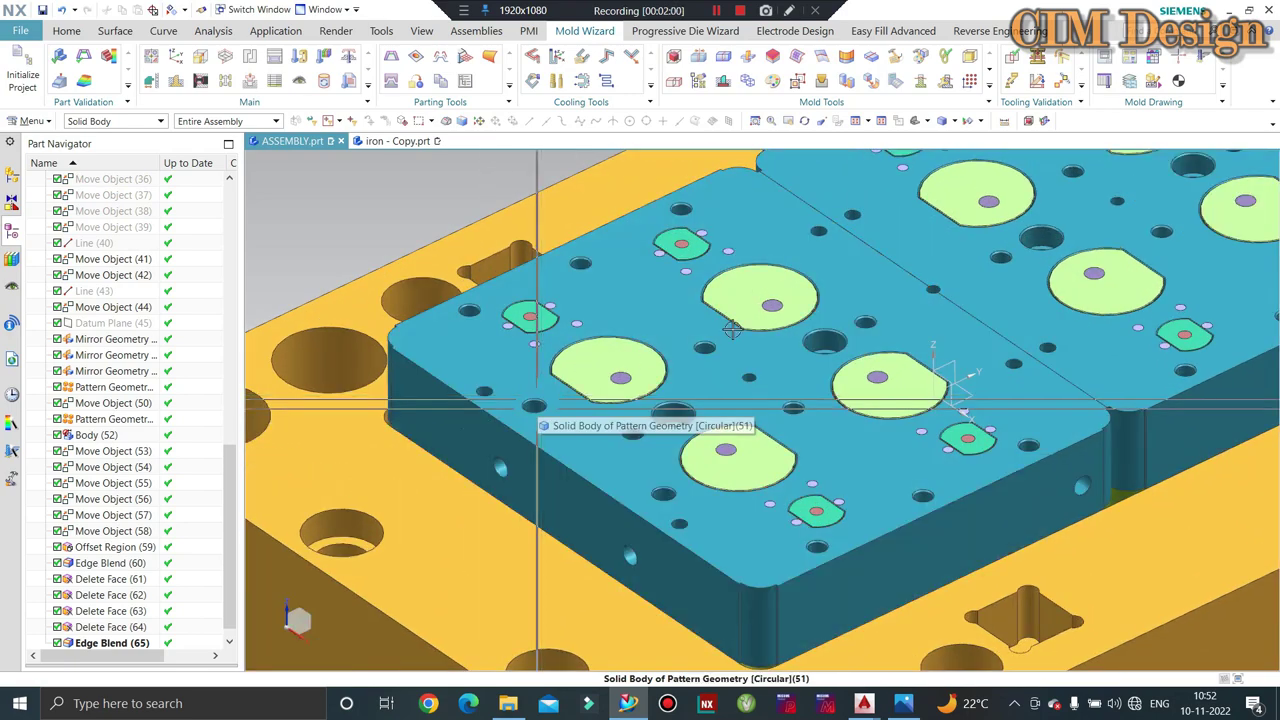
{"action": "left_click", "coordinate": [538, 403]}
{"action": "key", "text": "ctrl+b"}
Hide the right, top, left and remaining surrounding inserts with Ctrl+B
{"action": "scroll", "coordinate": [806, 408], "scroll_direction": "up", "scroll_amount": 2}
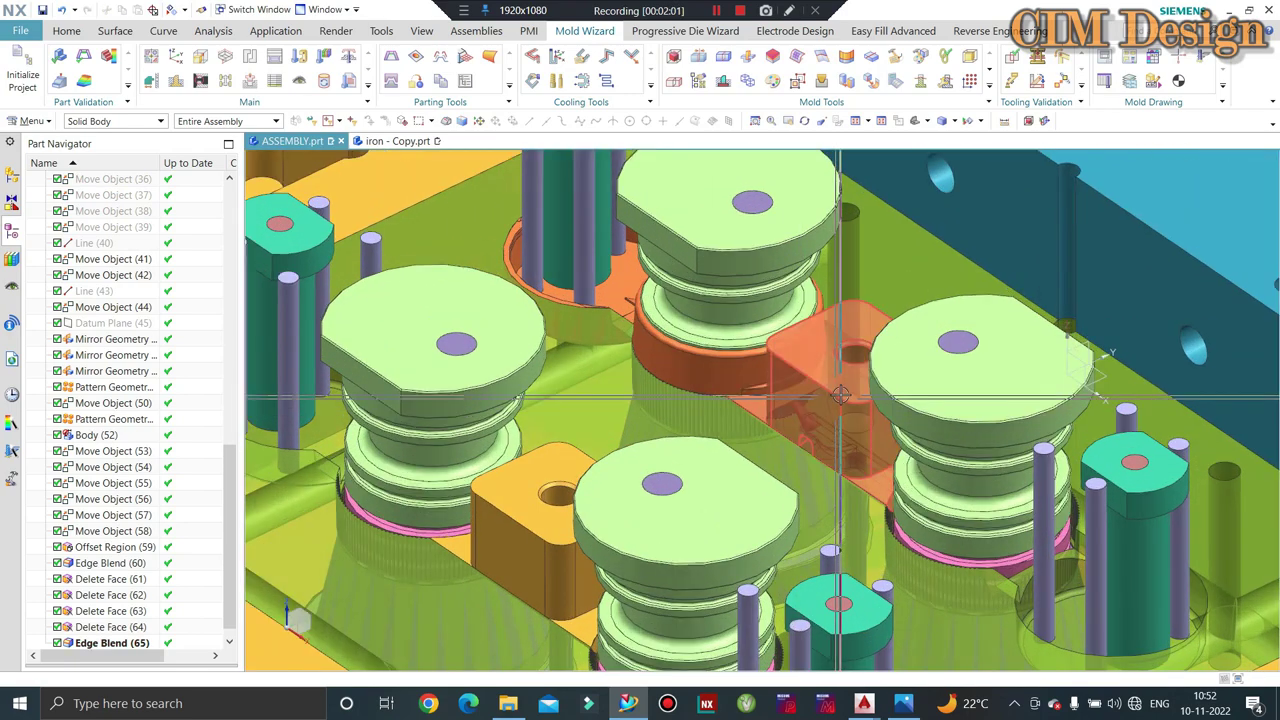
{"action": "scroll", "coordinate": [760, 410], "scroll_direction": "down", "scroll_amount": 3}
{"action": "scroll", "coordinate": [800, 450], "scroll_direction": "up", "scroll_amount": 2}
{"action": "left_click", "coordinate": [860, 410]}
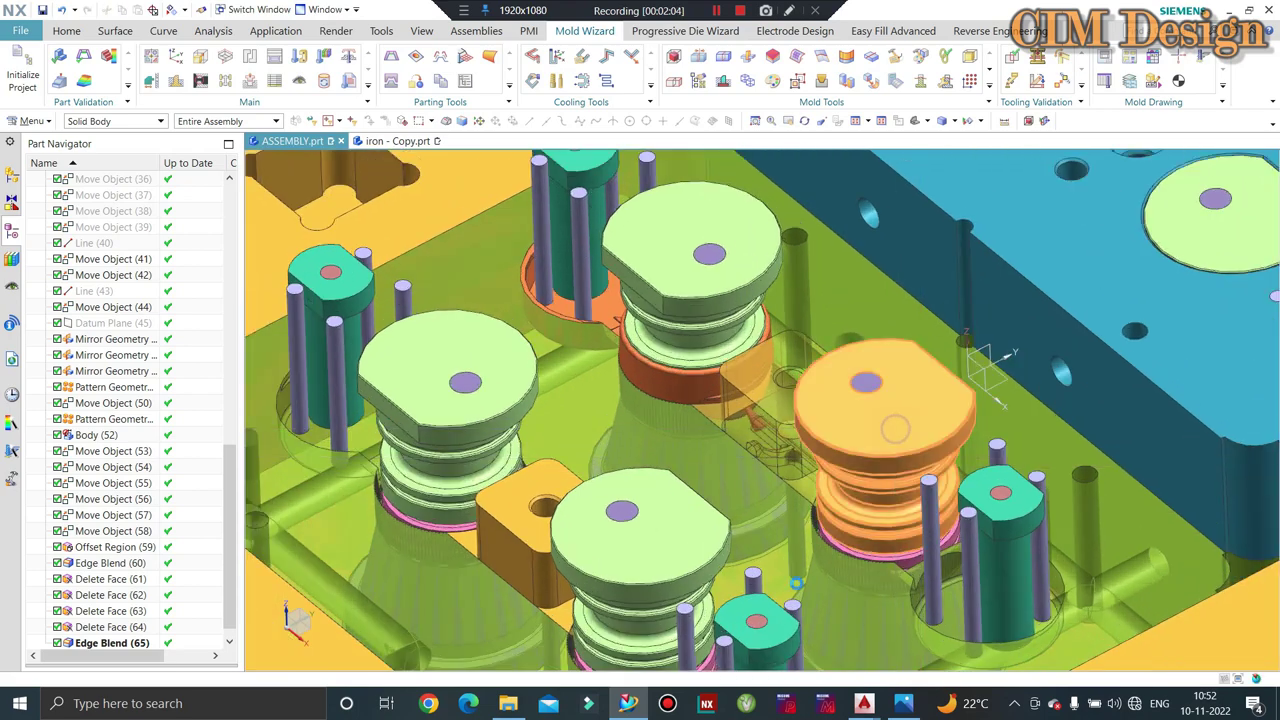
{"action": "key", "text": "ctrl+b"}
{"action": "key", "text": "ctrl+b"}
{"action": "scroll", "coordinate": [709, 289], "scroll_direction": "up", "scroll_amount": 1}
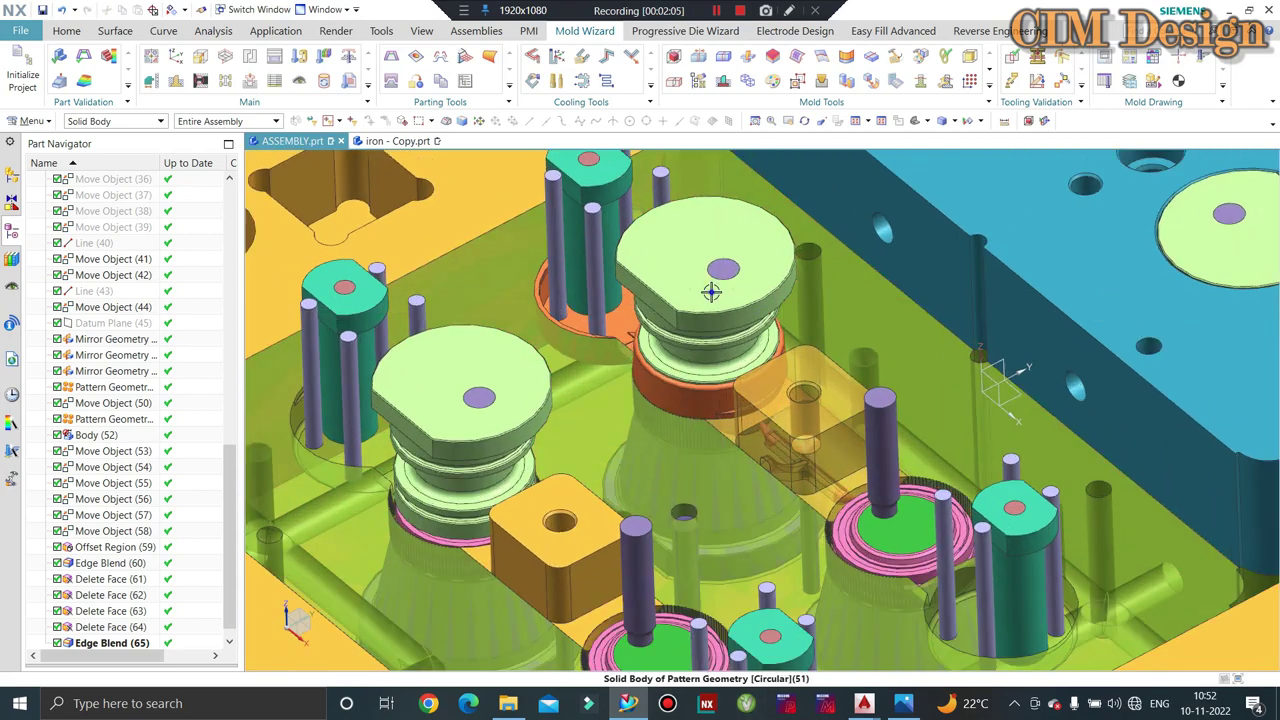
{"action": "left_click", "coordinate": [709, 289]}
{"action": "key", "text": "ctrl+b"}
{"action": "left_click", "coordinate": [520, 417]}
{"action": "key", "text": "ctrl+b"}
{"action": "scroll", "coordinate": [678, 377], "scroll_direction": "up", "scroll_amount": 2}
{"action": "left_click", "coordinate": [686, 390]}
{"action": "key", "text": "ctrl+b"}
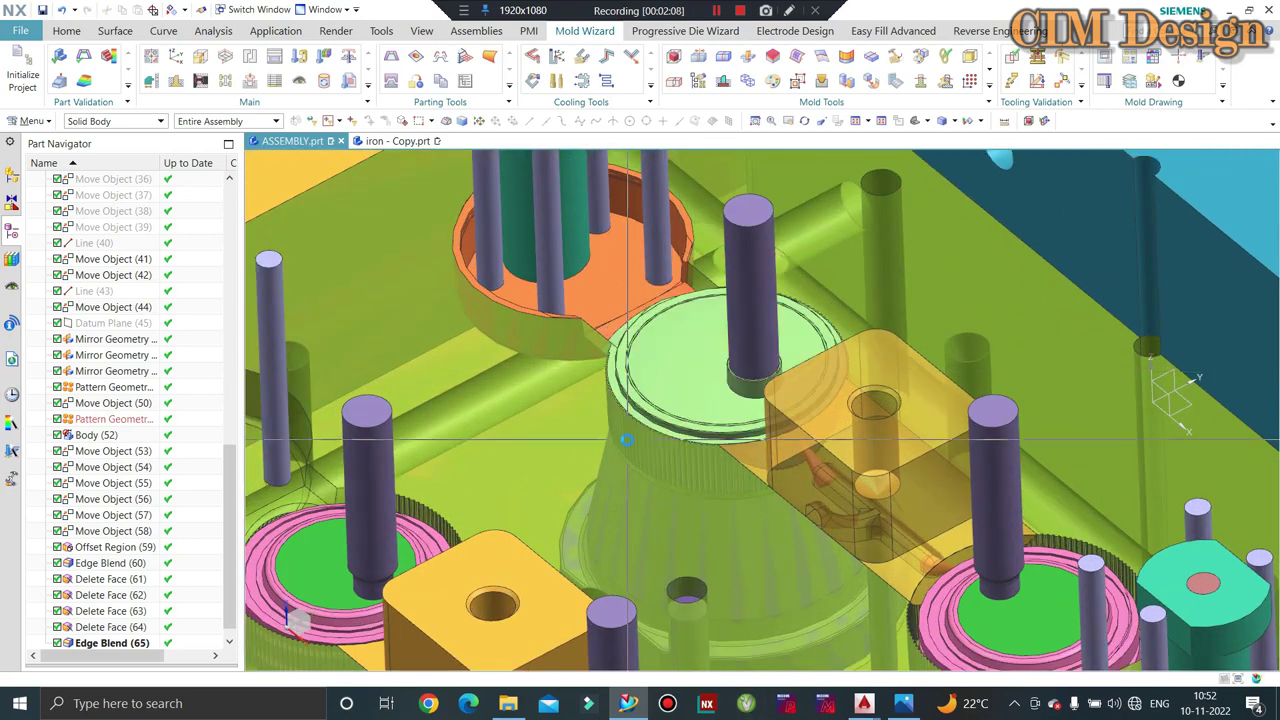
Select the central pattern insert body beside the orange runner block
{"action": "scroll", "coordinate": [600, 228], "scroll_direction": "down", "scroll_amount": 2}
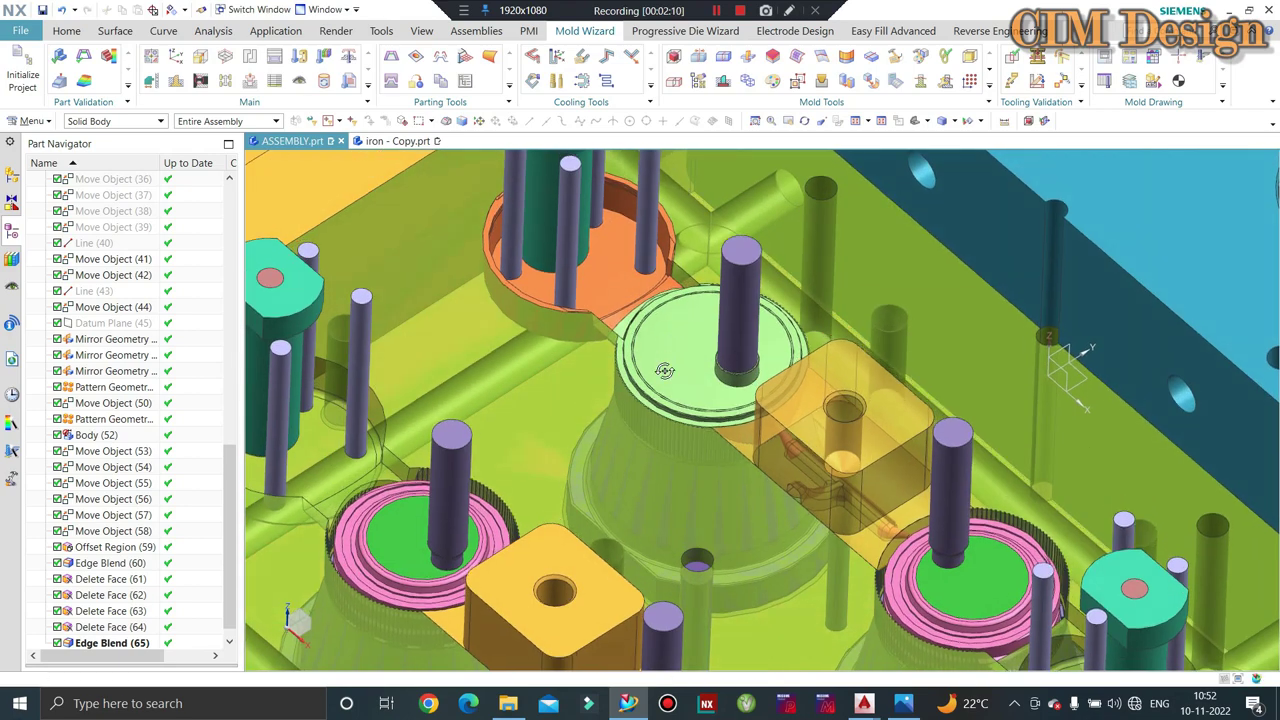
{"action": "scroll", "coordinate": [640, 250], "scroll_direction": "up", "scroll_amount": 2}
{"action": "scroll", "coordinate": [651, 259], "scroll_direction": "up", "scroll_amount": 2}
{"action": "scroll", "coordinate": [651, 259], "scroll_direction": "up", "scroll_amount": 2}
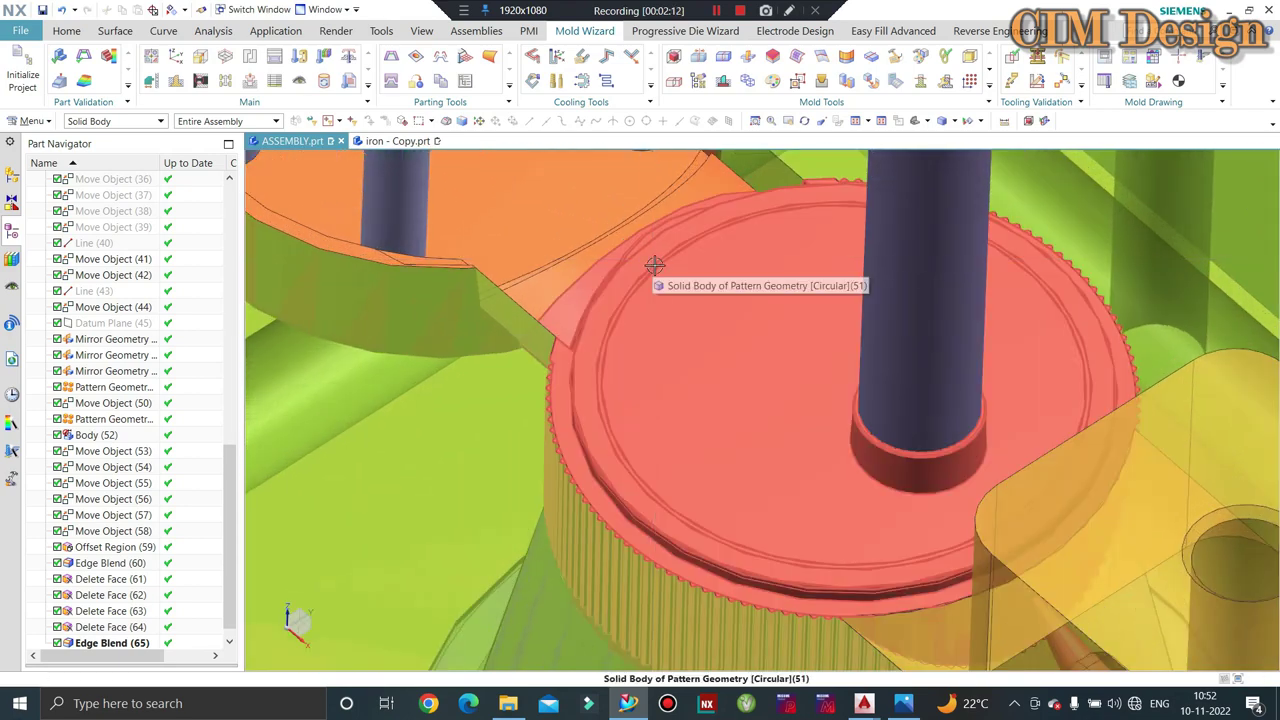
{"action": "left_click", "coordinate": [654, 265]}
{"action": "scroll", "coordinate": [606, 250], "scroll_direction": "down", "scroll_amount": 2}
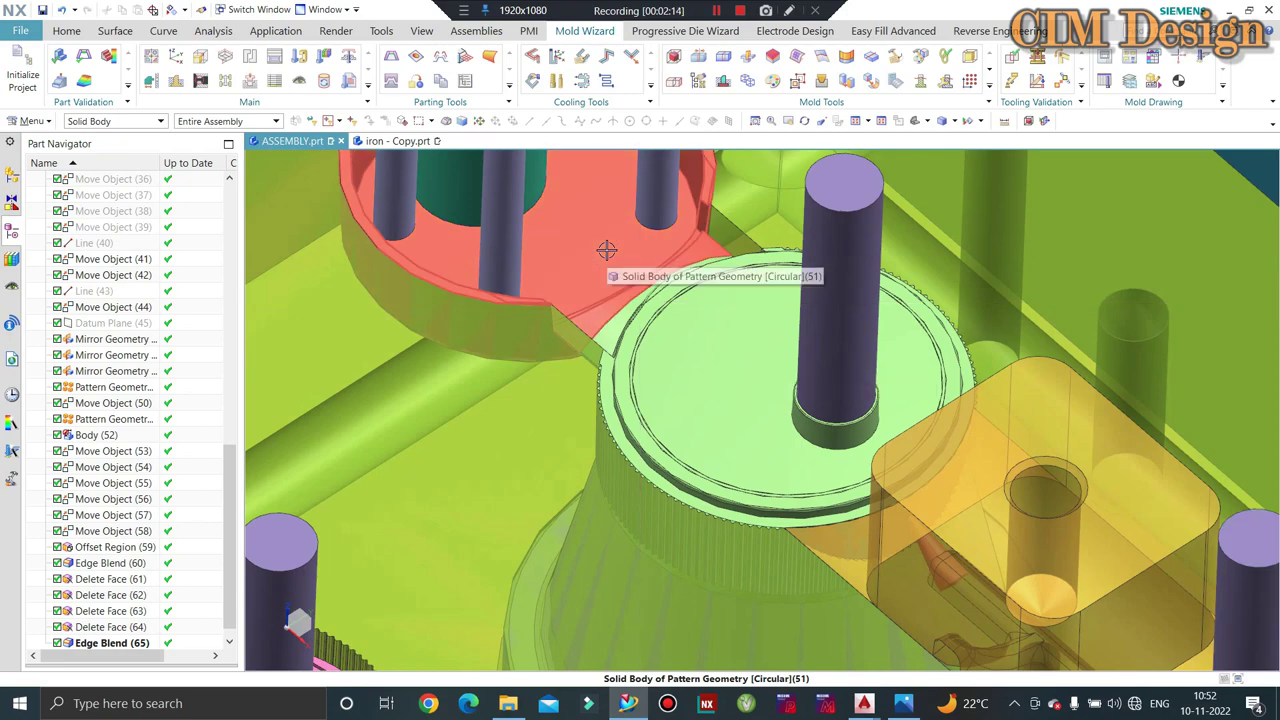
{"action": "scroll", "coordinate": [606, 270], "scroll_direction": "down", "scroll_amount": 1}
{"action": "scroll", "coordinate": [665, 324], "scroll_direction": "down", "scroll_amount": 1}
{"action": "scroll", "coordinate": [690, 350], "scroll_direction": "up", "scroll_amount": 1}
{"action": "scroll", "coordinate": [750, 420], "scroll_direction": "up", "scroll_amount": 2}
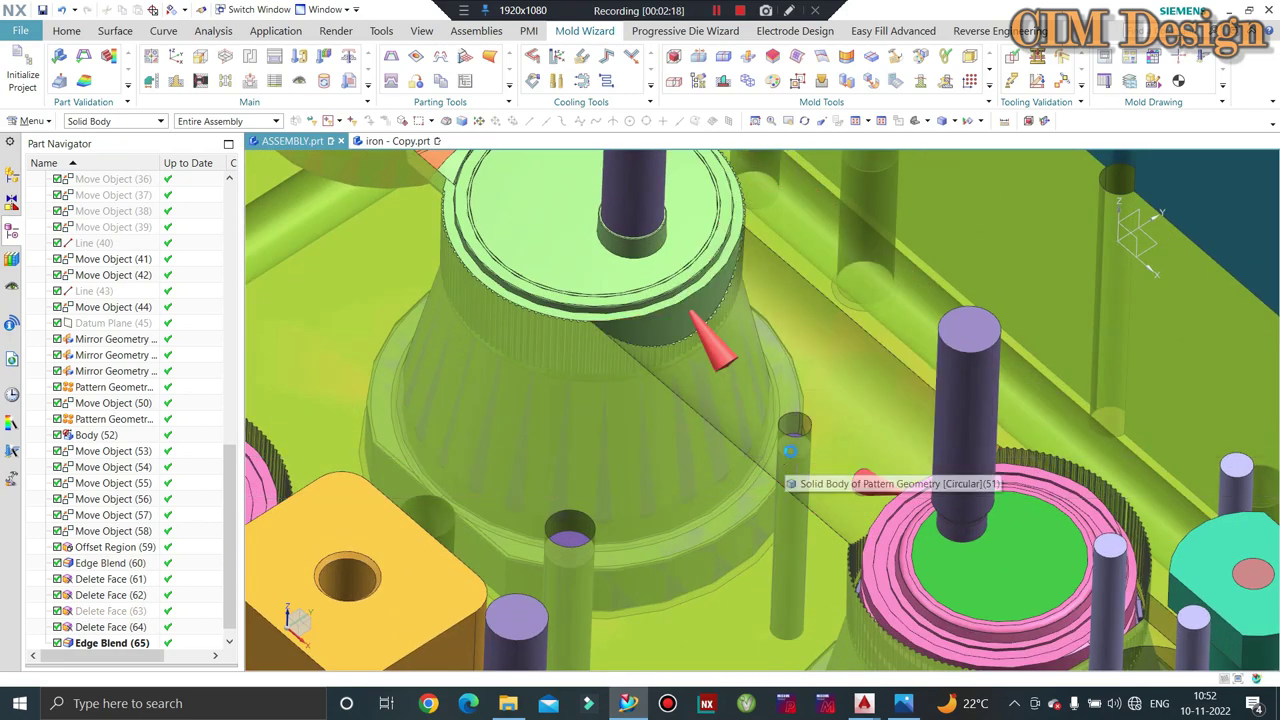
{"action": "scroll", "coordinate": [790, 452], "scroll_direction": "down", "scroll_amount": 2}
{"action": "key", "text": "ctrl+b"}
{"action": "left_click", "coordinate": [807, 433]}
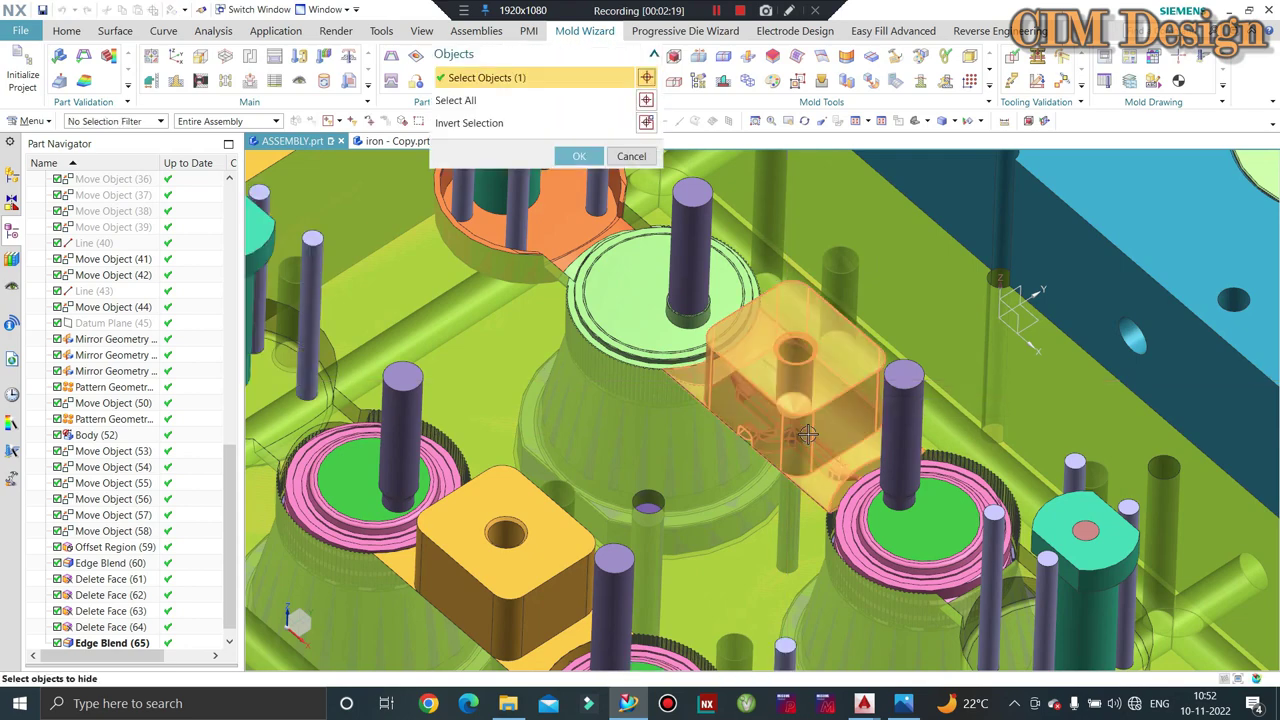
{"action": "left_click", "coordinate": [620, 300]}
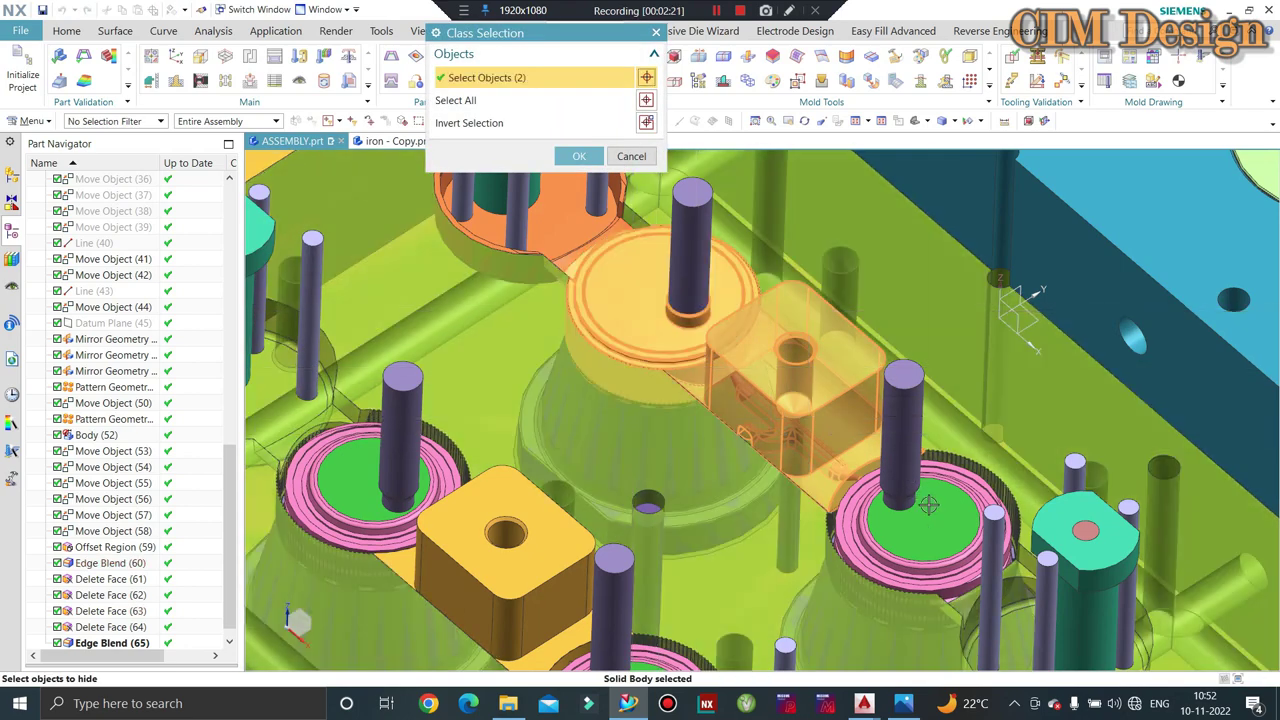
{"action": "left_click", "coordinate": [820, 522]}
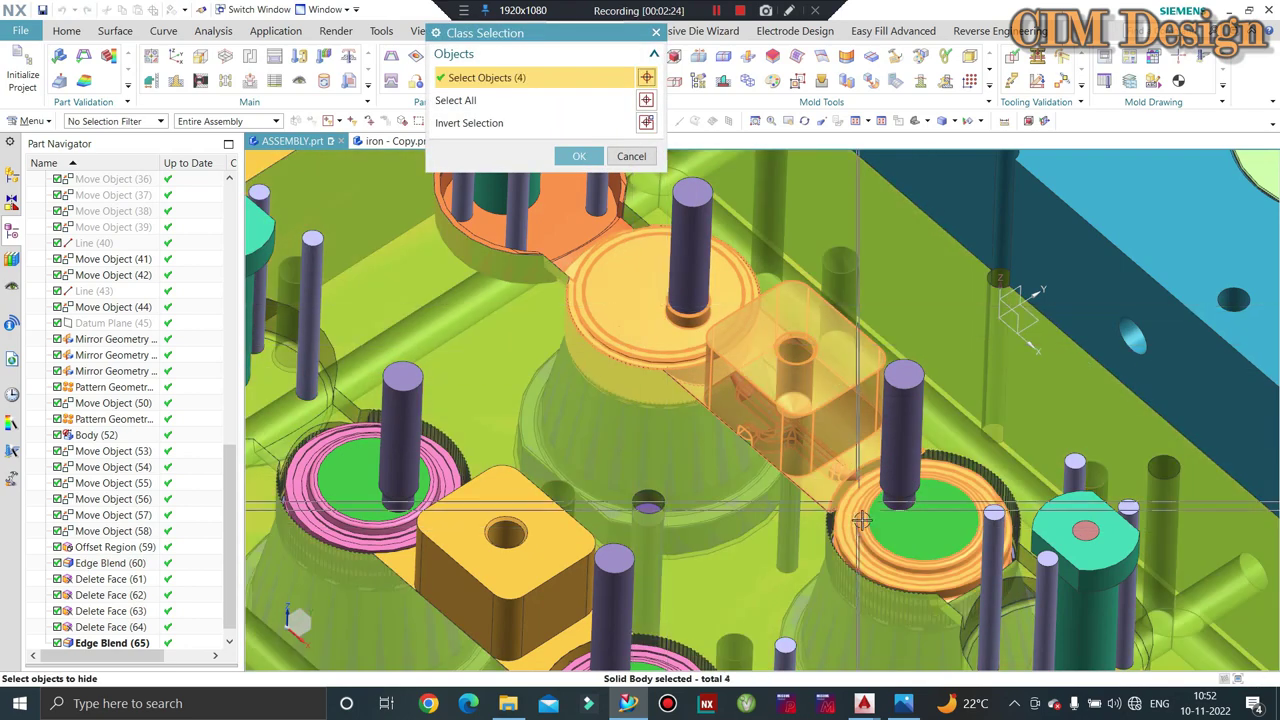
{"action": "left_click", "coordinate": [902, 532]}
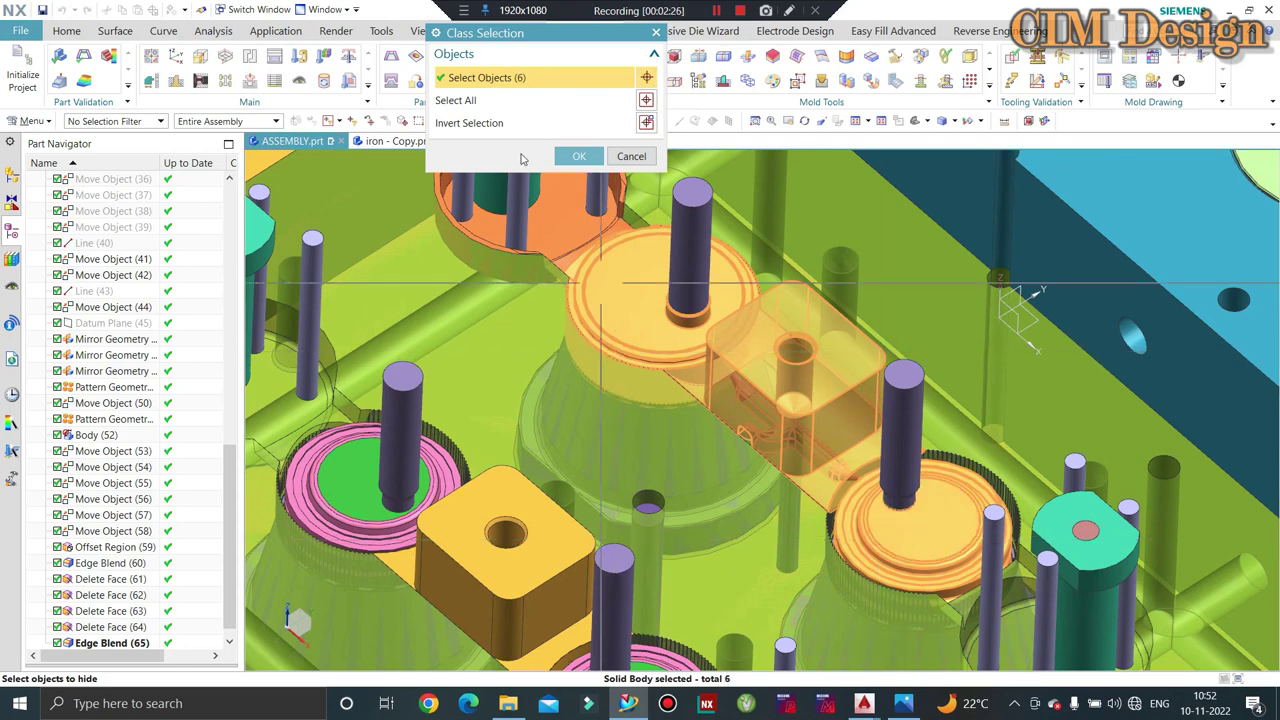
{"action": "key", "text": "ctrl+f"}
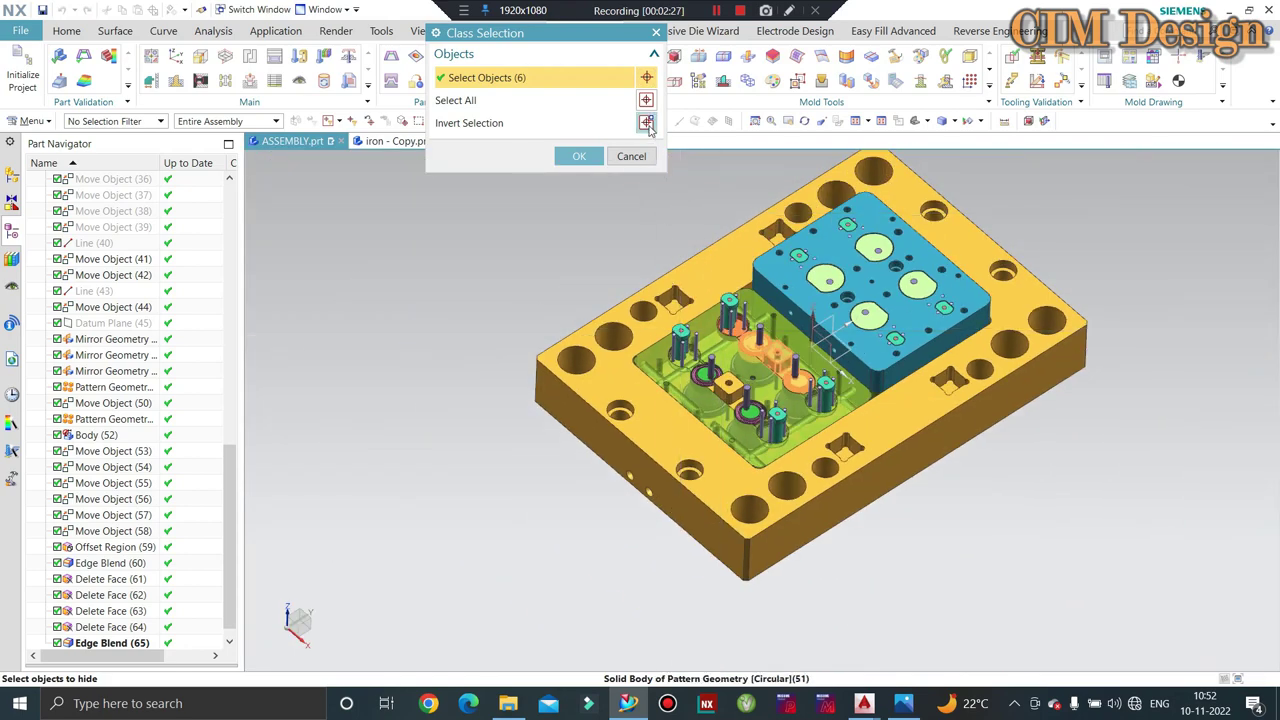
{"action": "middle_click", "coordinate": [658, 163]}
{"action": "middle_click_drag", "start_coordinate": [820, 288], "coordinate": [820, 385]}
{"action": "scroll", "coordinate": [740, 420], "scroll_direction": "up", "scroll_amount": 5}
{"action": "middle_click_drag", "start_coordinate": [740, 420], "coordinate": [920, 474]}
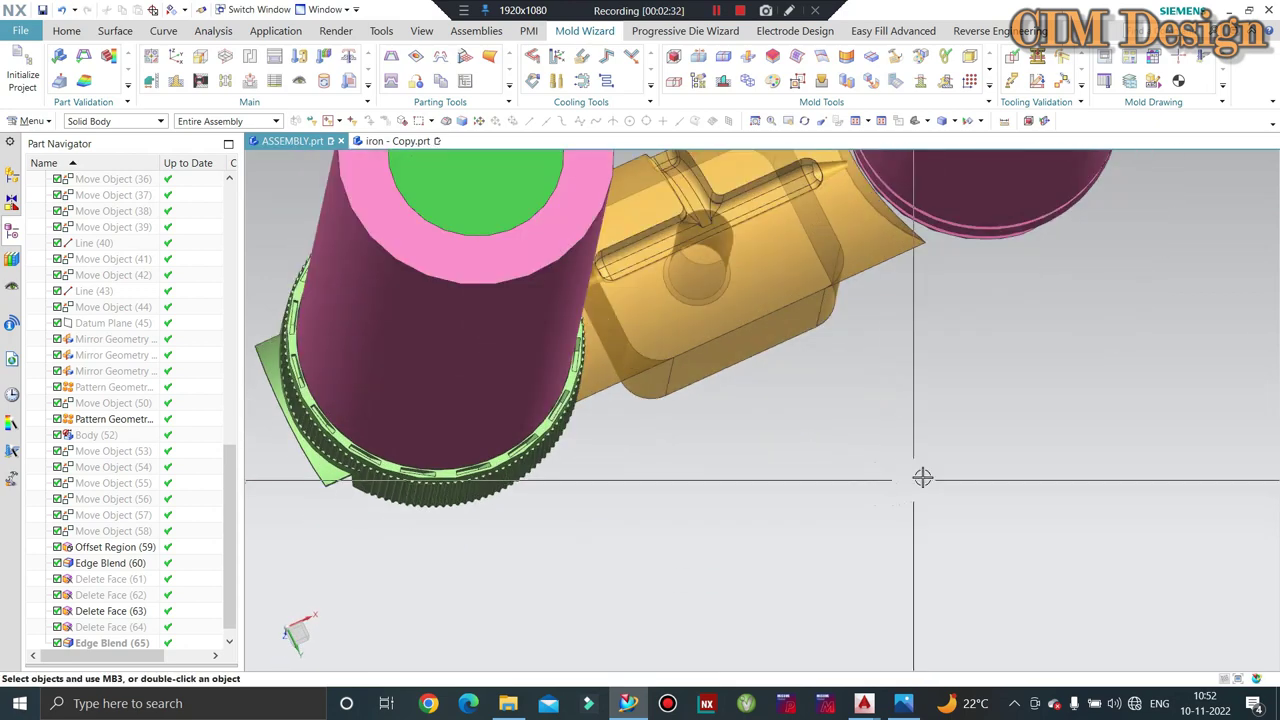
{"action": "middle_click_drag", "start_coordinate": [761, 471], "coordinate": [777, 417]}
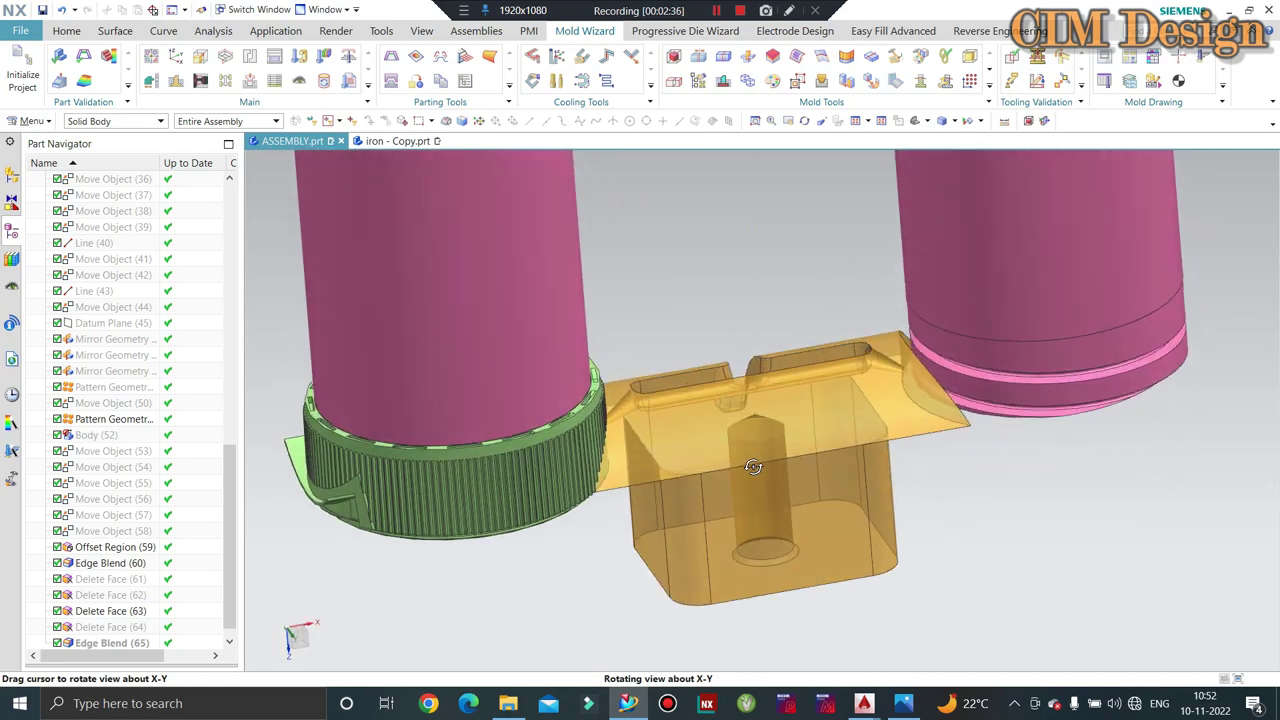
{"action": "mouse_move", "coordinate": [777, 417]}
{"action": "middle_mouse_down"}
{"action": "mouse_move", "coordinate": [729, 460]}
{"action": "mouse_move", "coordinate": [729, 414]}
{"action": "middle_mouse_up"}
{"action": "scroll", "coordinate": [743, 294], "scroll_direction": "up", "scroll_amount": 3}
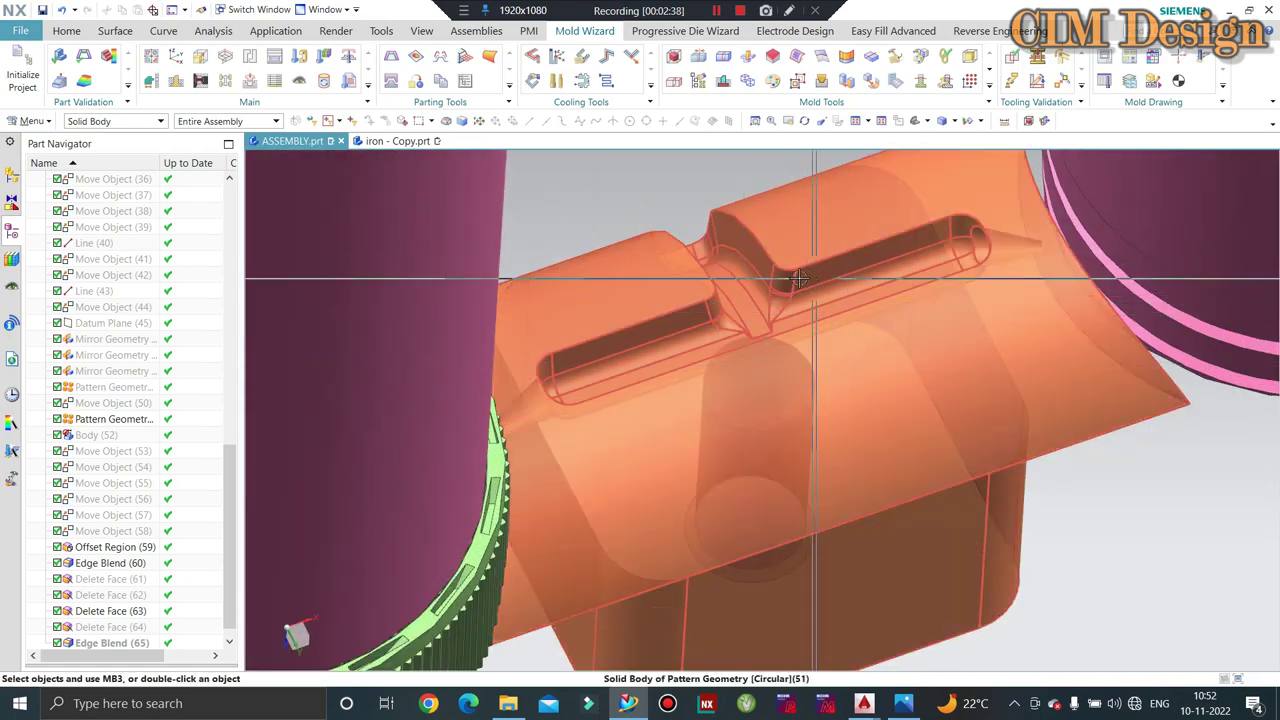
{"action": "scroll", "coordinate": [777, 286], "scroll_direction": "up", "scroll_amount": 2}
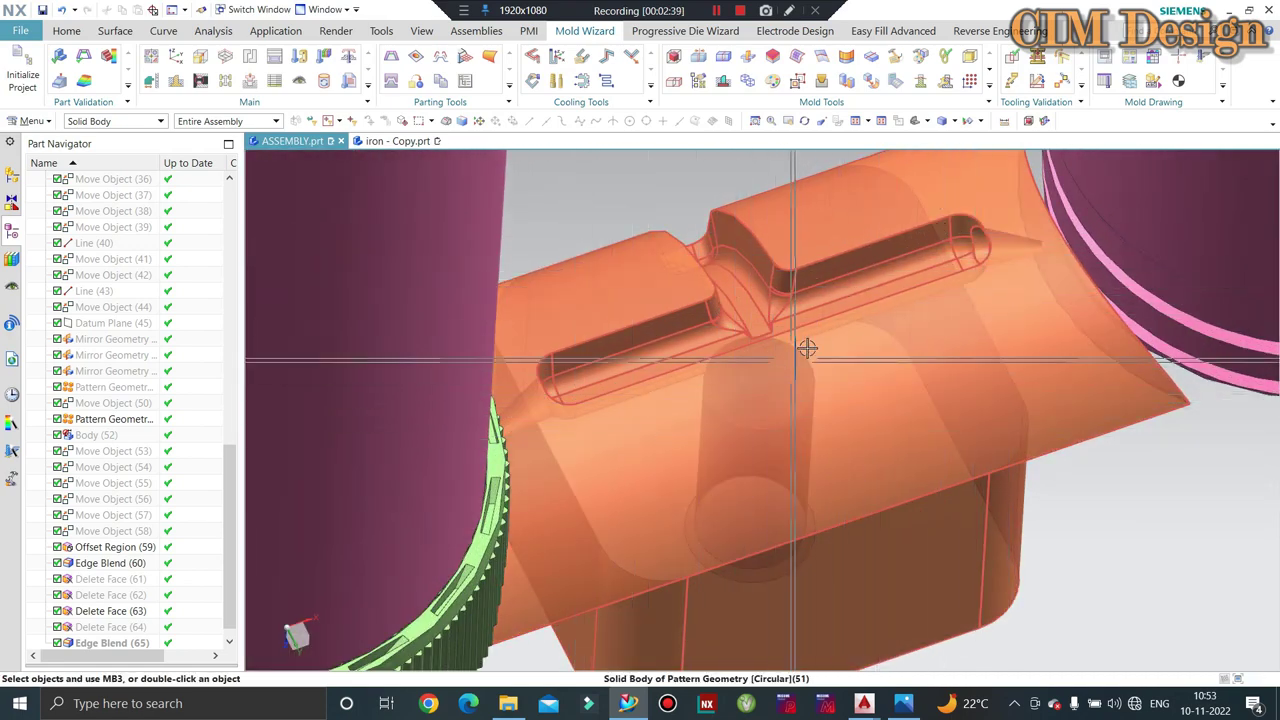
{"action": "scroll", "coordinate": [760, 418], "scroll_direction": "down", "scroll_amount": 3}
{"action": "scroll", "coordinate": [800, 386], "scroll_direction": "up", "scroll_amount": 3}
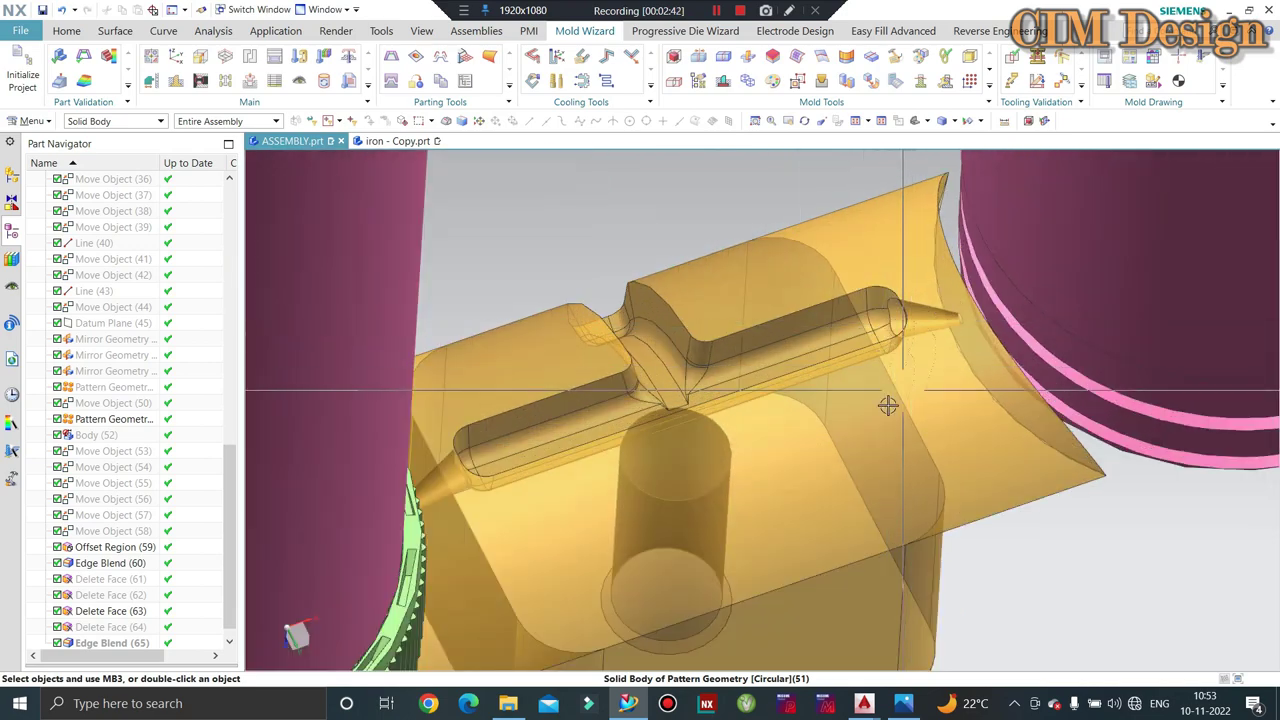
{"action": "scroll", "coordinate": [888, 405], "scroll_direction": "down", "scroll_amount": 3}
{"action": "mouse_move", "coordinate": [851, 411]}
{"action": "middle_mouse_down"}
{"action": "mouse_move", "coordinate": [820, 346]}
{"action": "mouse_move", "coordinate": [776, 376]}
{"action": "mouse_move", "coordinate": [783, 349]}
{"action": "mouse_move", "coordinate": [786, 371]}
{"action": "mouse_move", "coordinate": [814, 380]}
{"action": "mouse_move", "coordinate": [800, 372]}
{"action": "middle_mouse_up"}
{"action": "scroll", "coordinate": [824, 408], "scroll_direction": "up", "scroll_amount": 2}
{"action": "scroll", "coordinate": [824, 408], "scroll_direction": "down", "scroll_amount": 3}
{"action": "scroll", "coordinate": [800, 372], "scroll_direction": "down", "scroll_amount": 2}
{"action": "scroll", "coordinate": [616, 453], "scroll_direction": "up", "scroll_amount": 4}
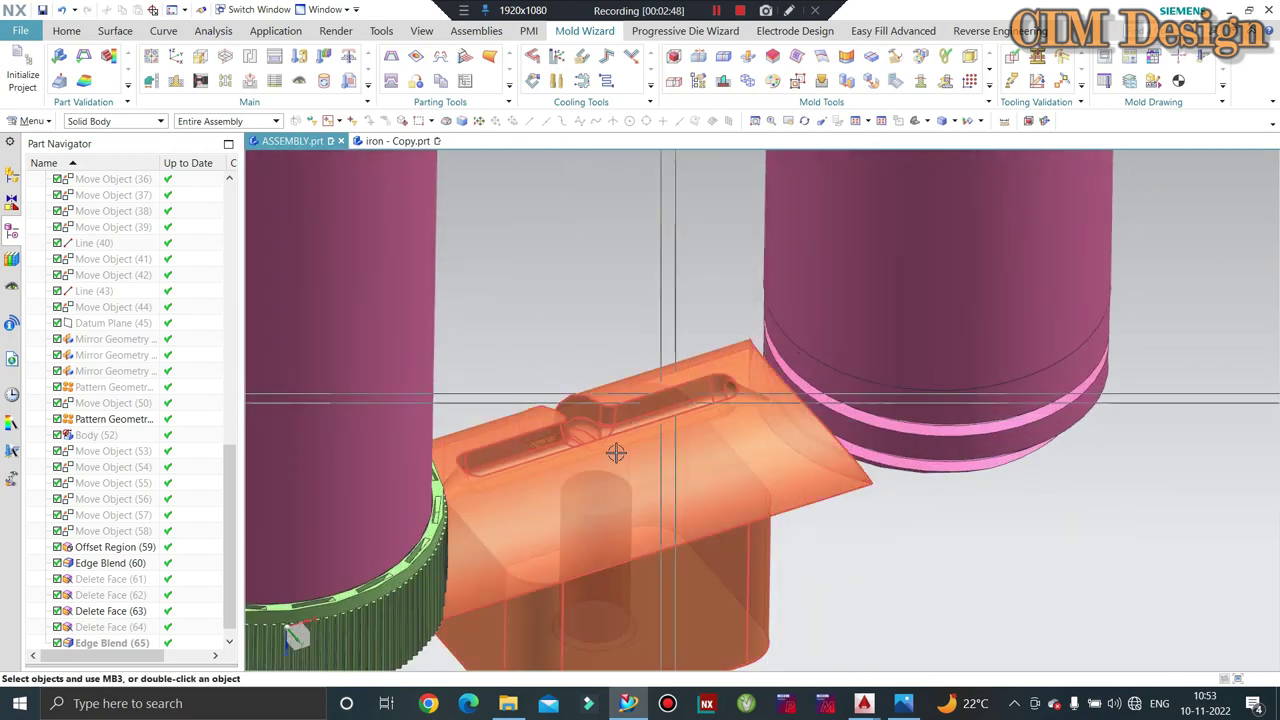
{"action": "scroll", "coordinate": [616, 453], "scroll_direction": "down", "scroll_amount": 3}
{"action": "scroll", "coordinate": [632, 432], "scroll_direction": "up", "scroll_amount": 2}
{"action": "middle_click_drag", "start_coordinate": [653, 392], "coordinate": [626, 369]}
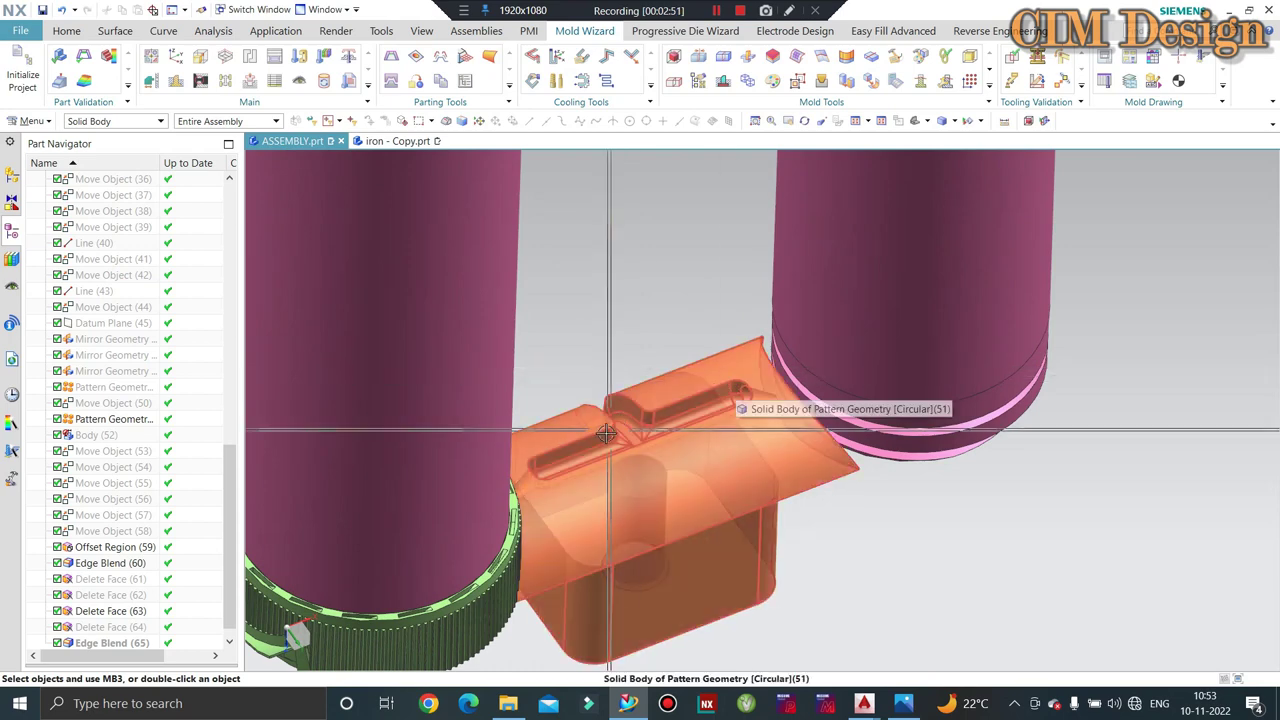
{"action": "mouse_move", "coordinate": [606, 432]}
{"action": "middle_mouse_down"}
{"action": "mouse_move", "coordinate": [737, 406]}
{"action": "mouse_move", "coordinate": [880, 453]}
{"action": "mouse_move", "coordinate": [766, 171]}
{"action": "middle_mouse_up"}
{"action": "scroll", "coordinate": [766, 171], "scroll_direction": "up", "scroll_amount": 2}
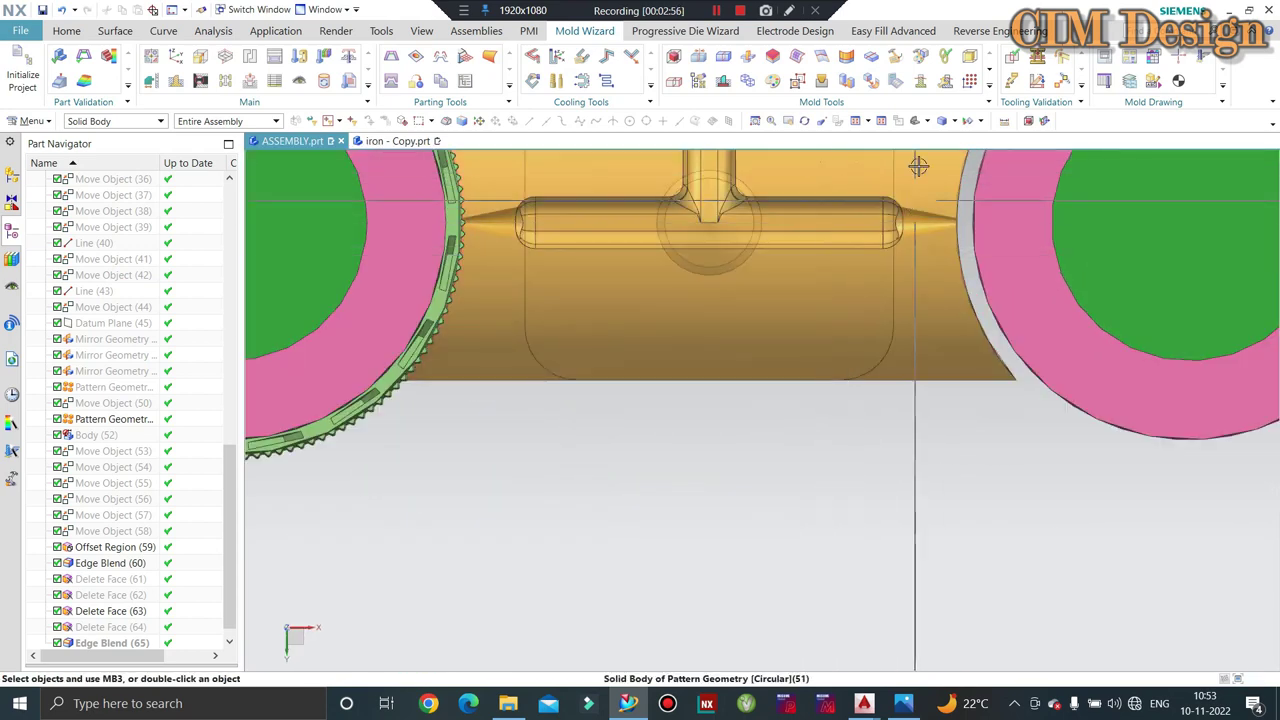
{"action": "scroll", "coordinate": [843, 277], "scroll_direction": "down", "scroll_amount": 2}
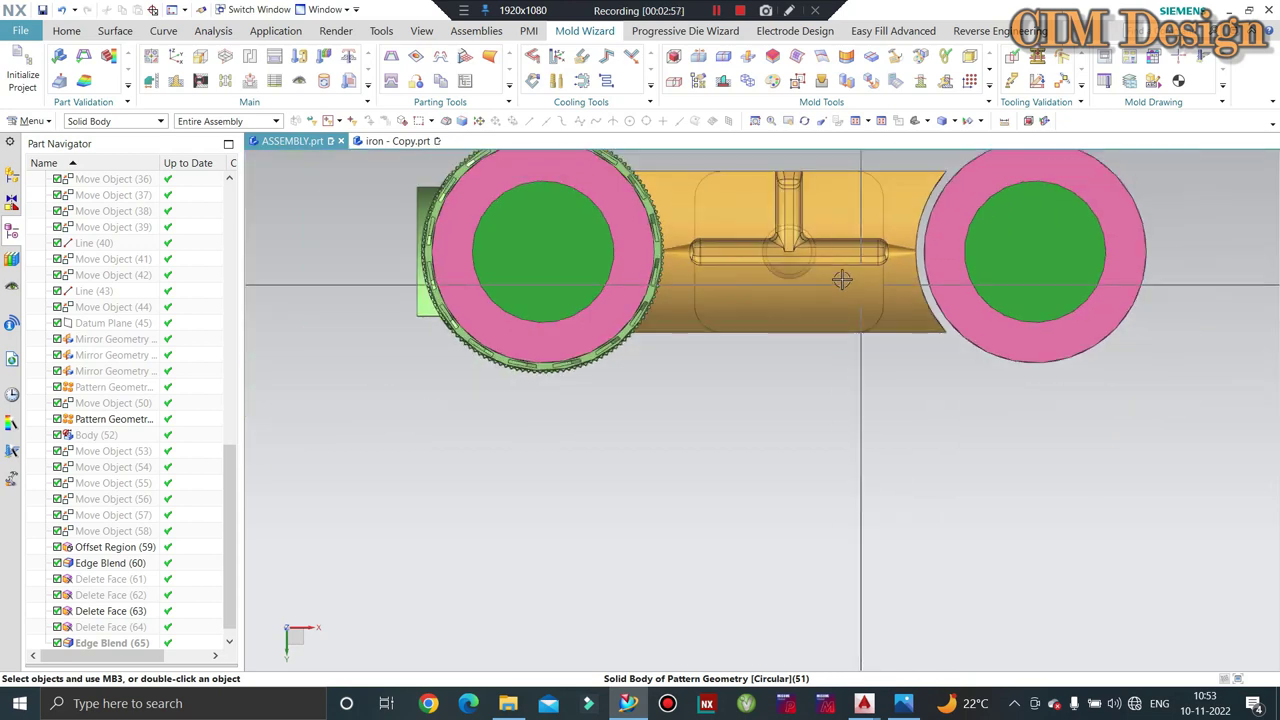
{"action": "scroll", "coordinate": [821, 257], "scroll_direction": "up", "scroll_amount": 3}
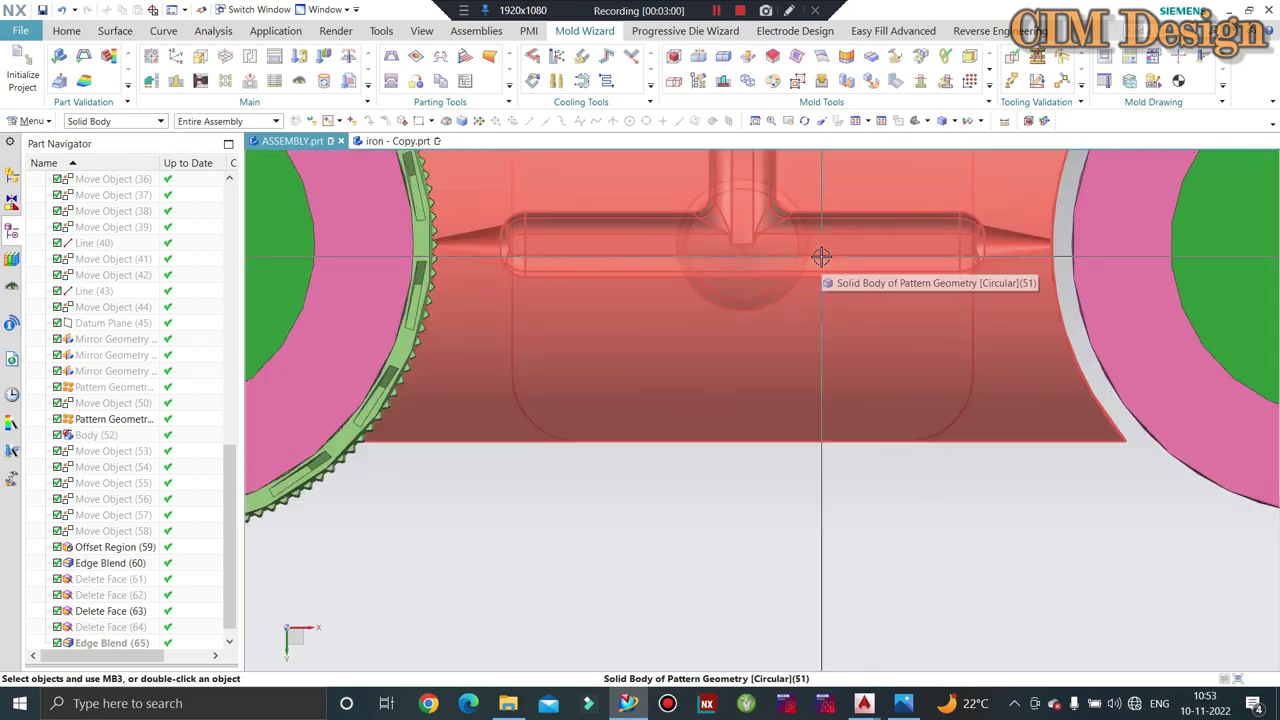
{"action": "scroll", "coordinate": [821, 282], "scroll_direction": "down", "scroll_amount": 2}
{"action": "scroll", "coordinate": [829, 320], "scroll_direction": "down", "scroll_amount": 1}
{"action": "mouse_move", "coordinate": [820, 320]}
{"action": "middle_mouse_down"}
{"action": "mouse_move", "coordinate": [828, 257]}
{"action": "mouse_move", "coordinate": [846, 309]}
{"action": "middle_mouse_up"}
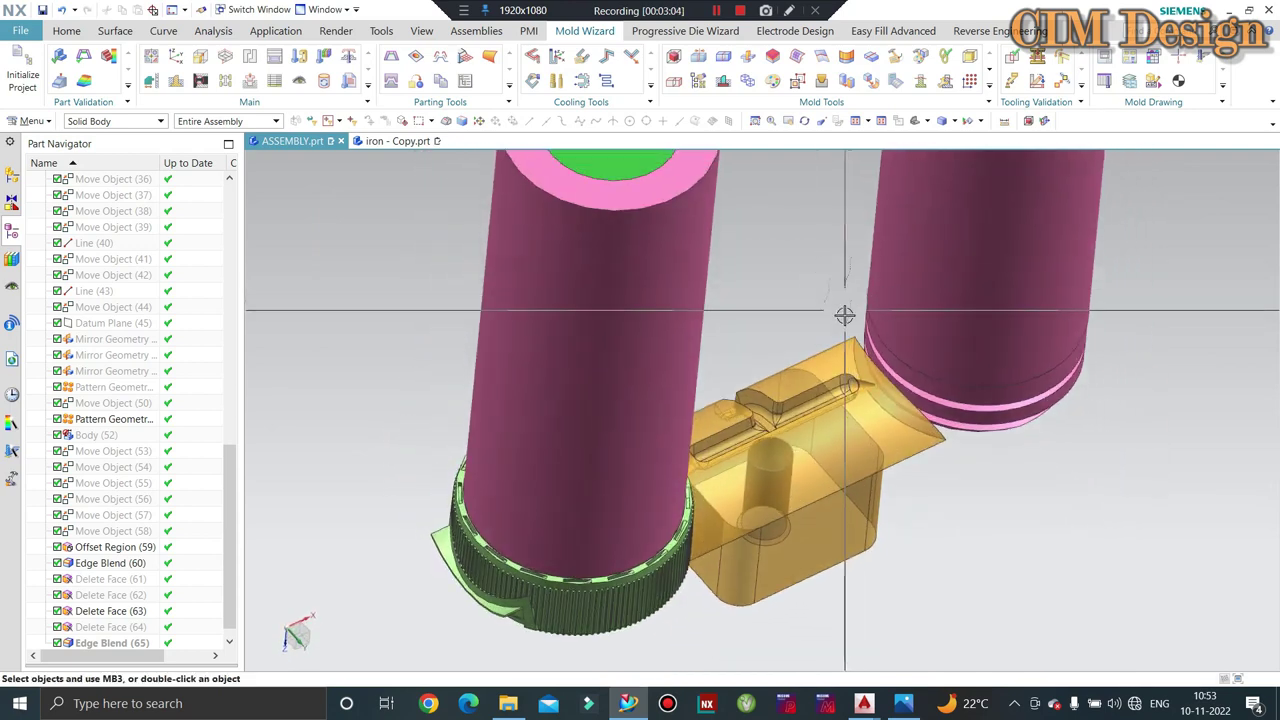
{"action": "scroll", "coordinate": [828, 391], "scroll_direction": "up", "scroll_amount": 2}
{"action": "mouse_move", "coordinate": [828, 391]}
{"action": "middle_mouse_down"}
{"action": "mouse_move", "coordinate": [803, 374]}
{"action": "mouse_move", "coordinate": [739, 389]}
{"action": "mouse_move", "coordinate": [743, 369]}
{"action": "middle_mouse_up"}
{"action": "scroll", "coordinate": [749, 377], "scroll_direction": "down", "scroll_amount": 1}
{"action": "scroll", "coordinate": [749, 379], "scroll_direction": "down", "scroll_amount": 1}
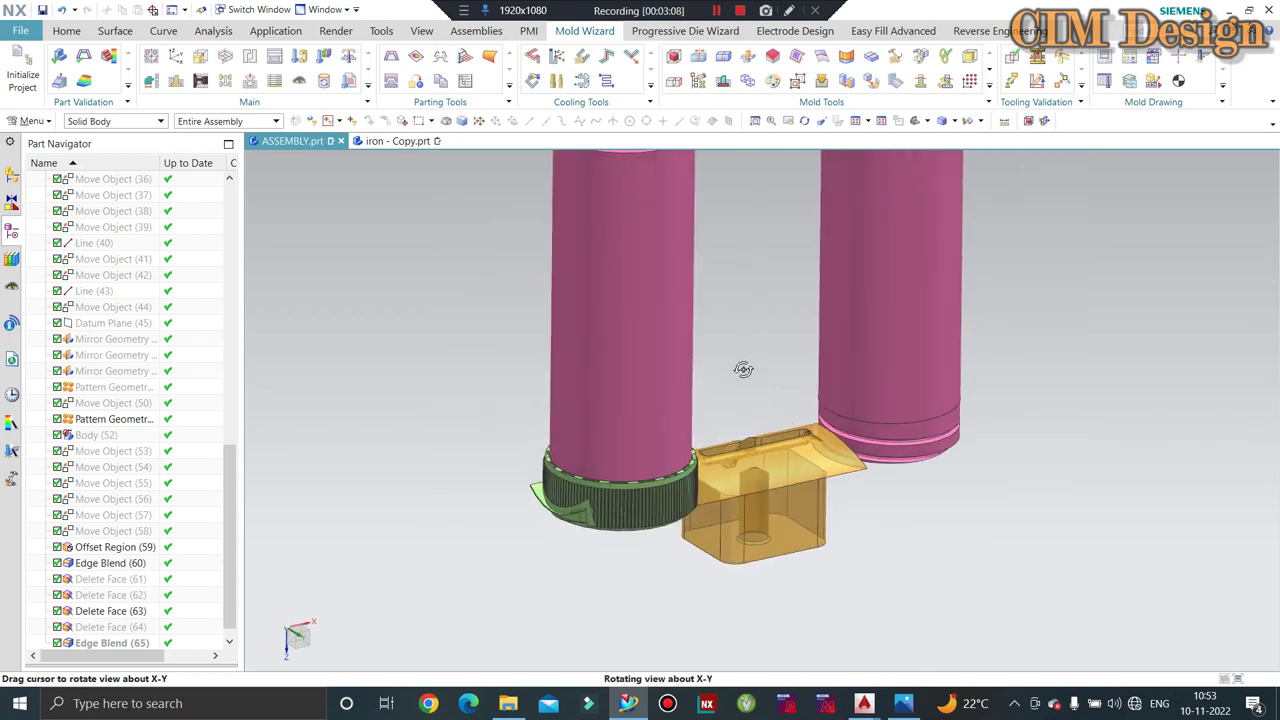
View the TRAPEZOIDAL, SEMICIRCULAR and PARABOLIC runner images in Photos, then return to NX
{"action": "left_click", "coordinate": [903, 700]}
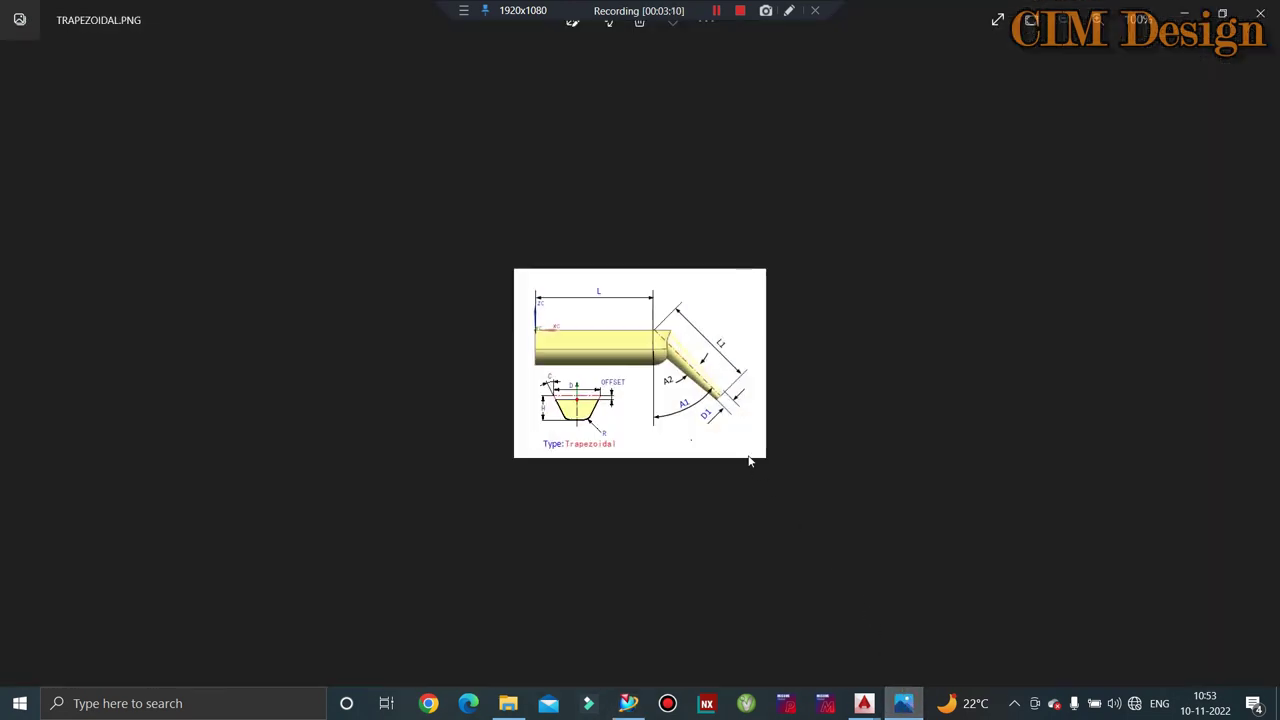
{"action": "scroll", "coordinate": [722, 398], "scroll_direction": "up", "scroll_amount": 2}
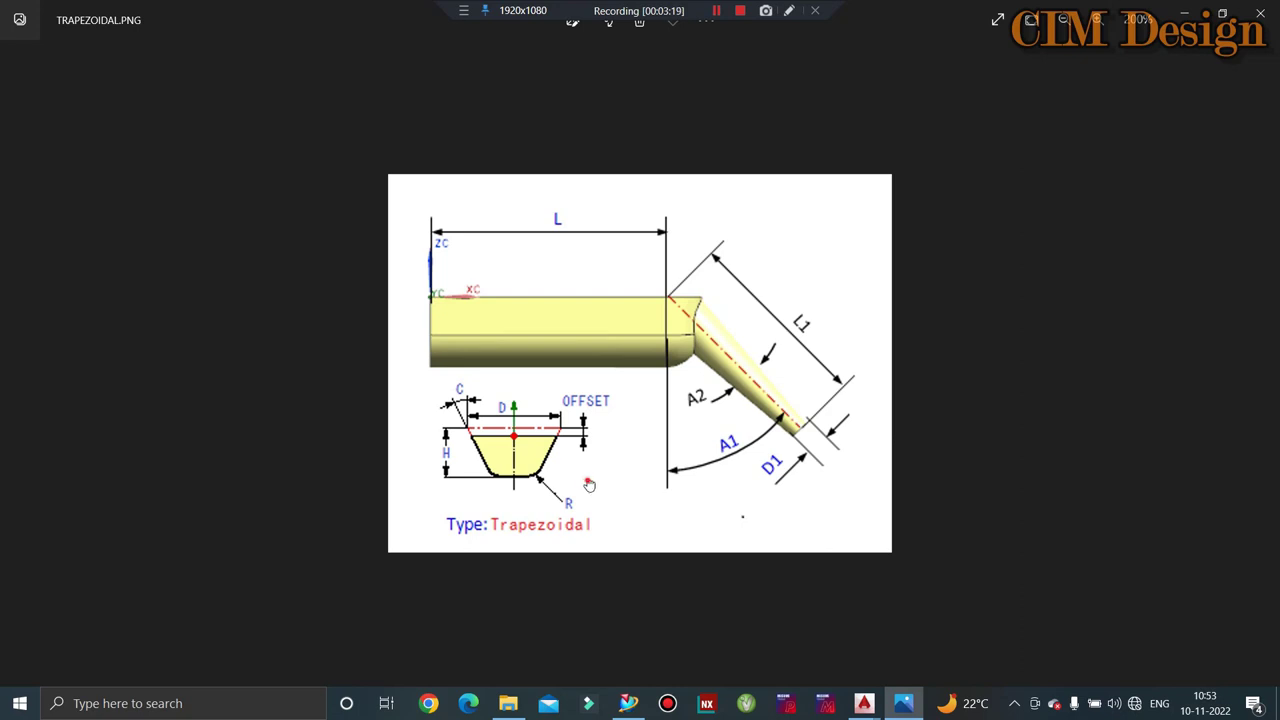
{"action": "scroll", "coordinate": [589, 485], "scroll_direction": "down", "scroll_amount": 2}
{"action": "key", "text": "Right"}
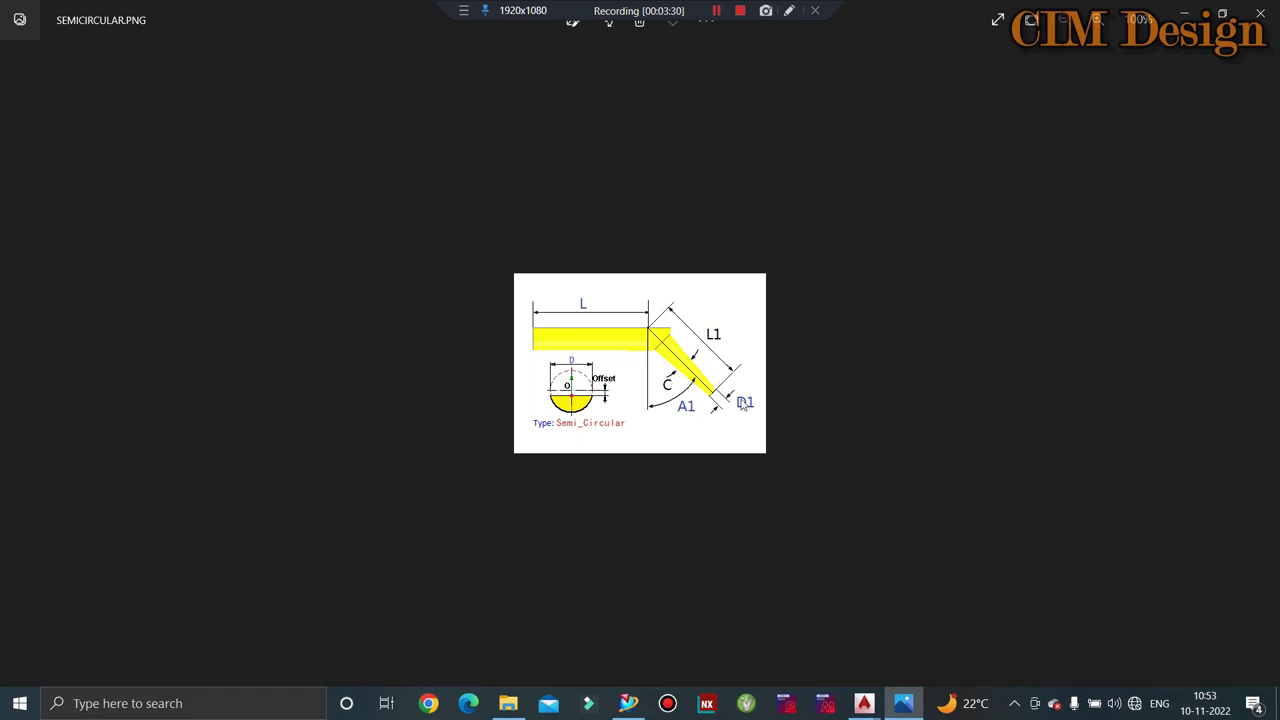
{"action": "key", "text": "Left"}
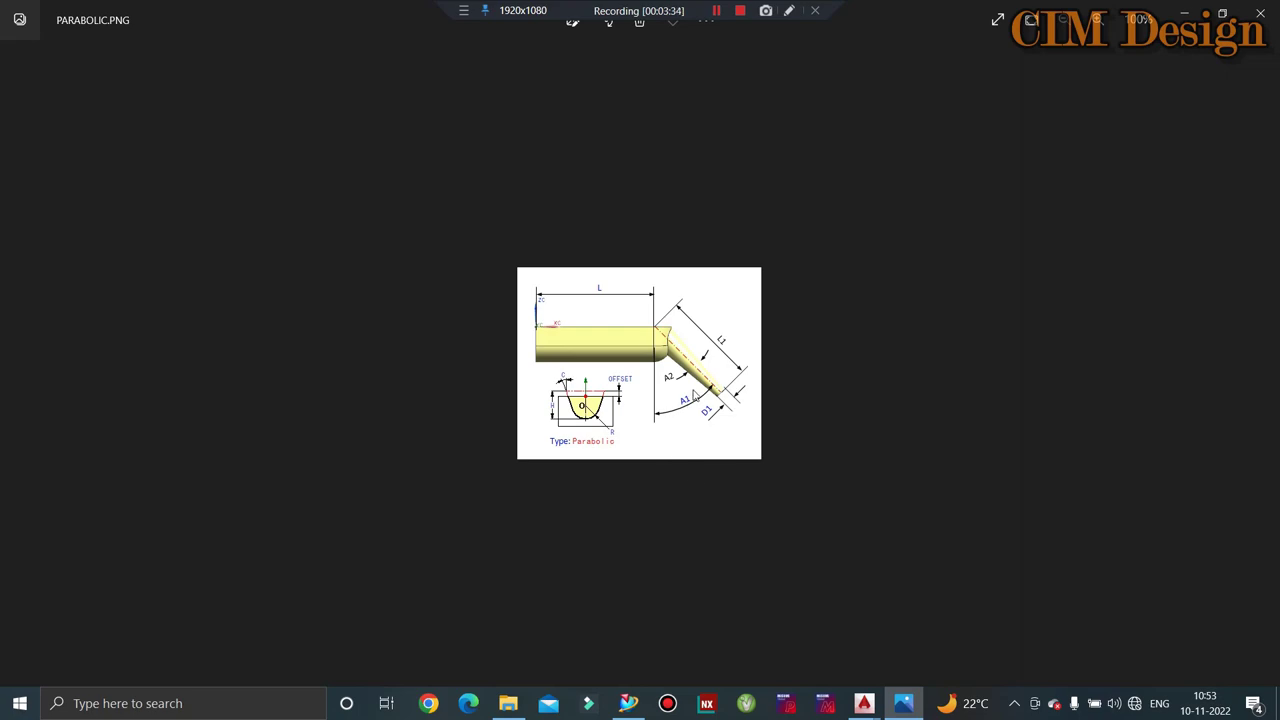
{"action": "left_click", "coordinate": [638, 705]}
Reopen Photos to view HEXAGONAL.PNG and CIRCULAR.PNG, then return to NX
{"action": "scroll", "coordinate": [766, 393], "scroll_direction": "up", "scroll_amount": 2}
{"action": "scroll", "coordinate": [766, 393], "scroll_direction": "up", "scroll_amount": 4}
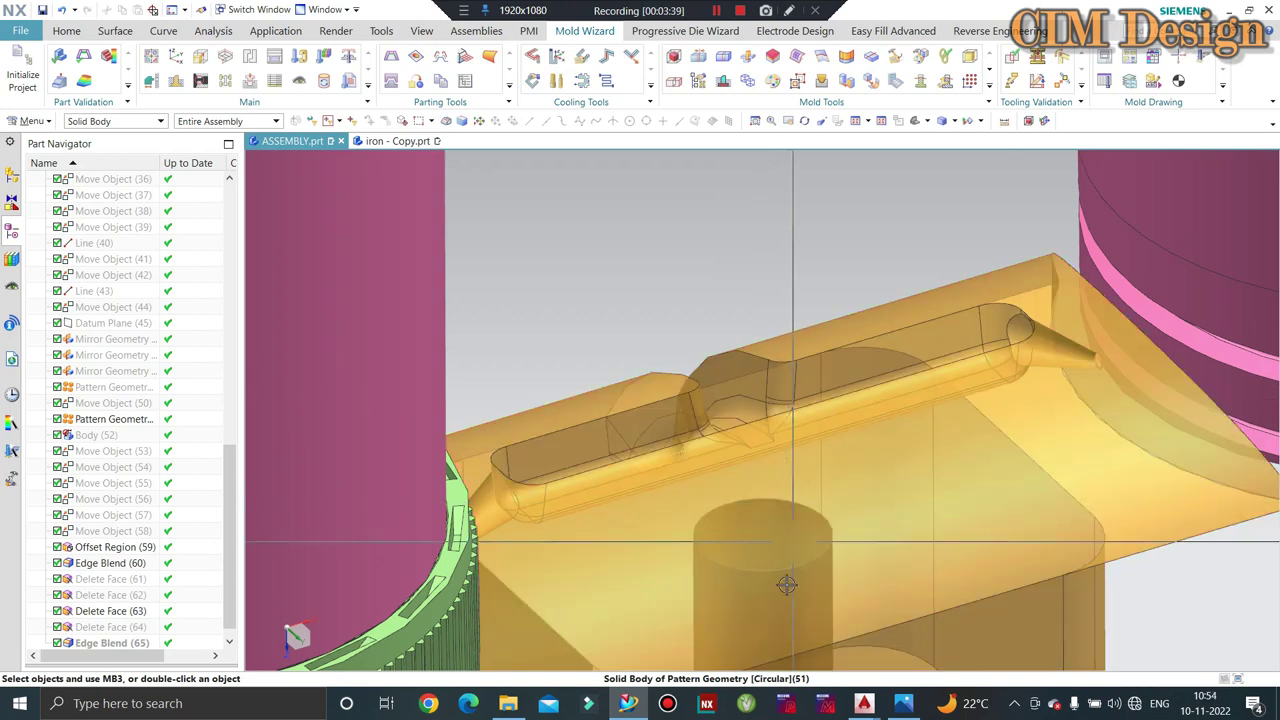
{"action": "left_click", "coordinate": [903, 703]}
{"action": "key", "text": "Right"}
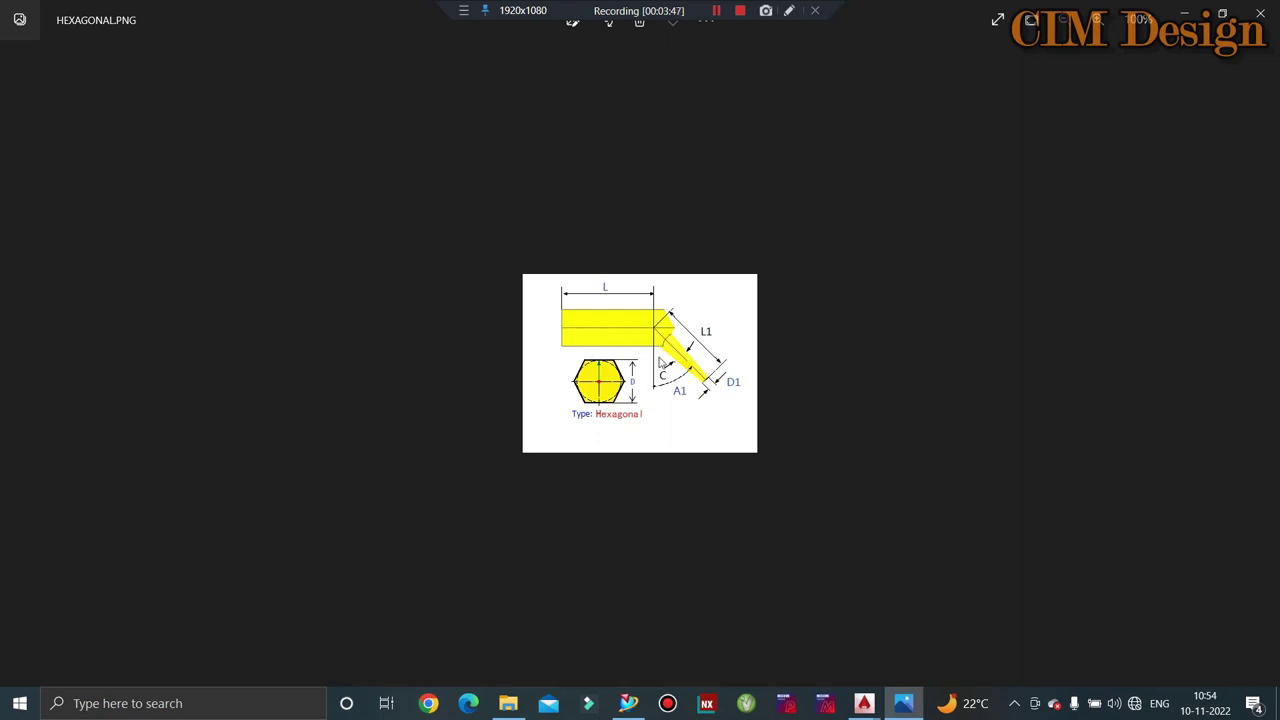
{"action": "key", "text": "Right"}
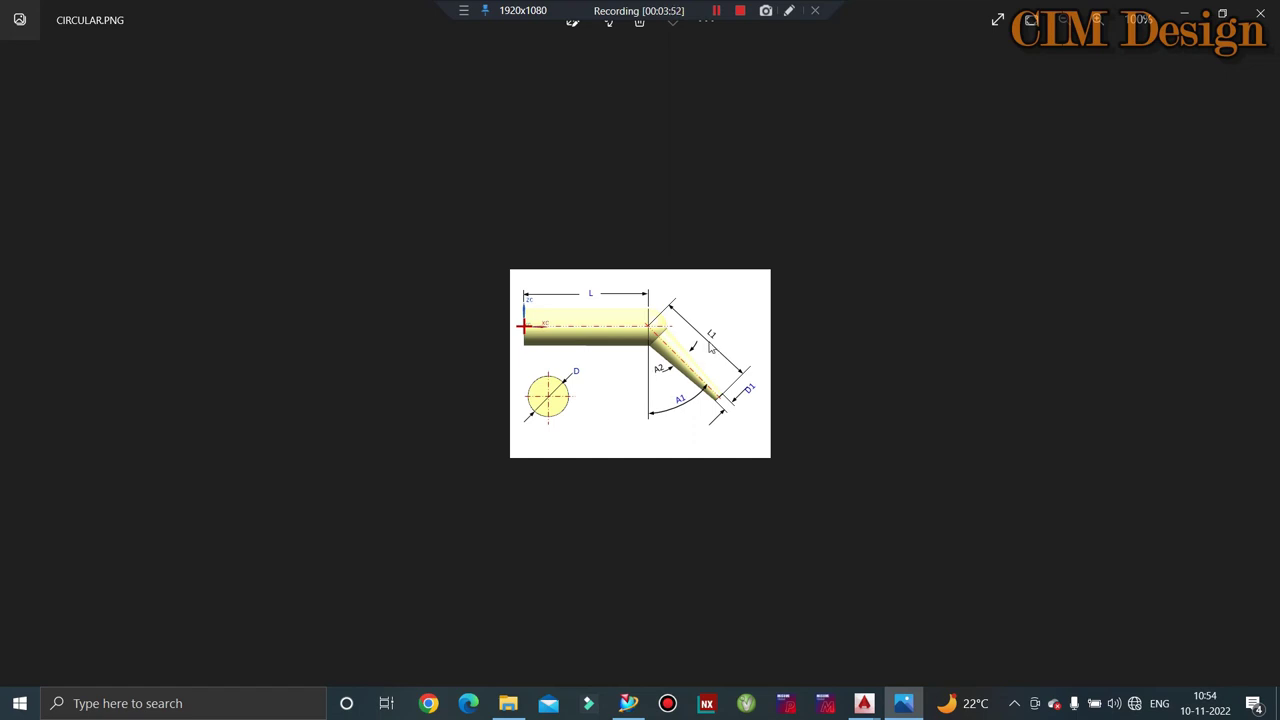
{"action": "left_click", "coordinate": [628, 703]}
Orbit and zoom to a side view of the core pins and runner block
{"action": "middle_click_drag", "start_coordinate": [503, 403], "coordinate": [748, 374]}
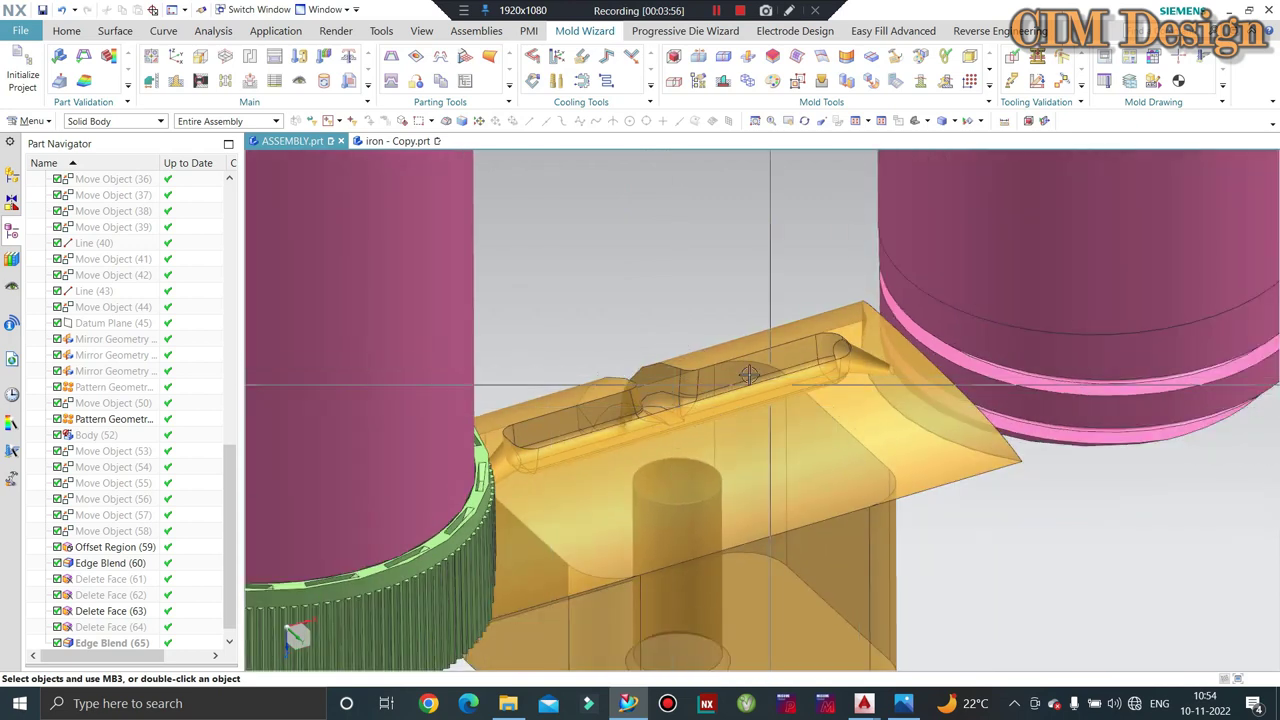
{"action": "mouse_move", "coordinate": [686, 296]}
{"action": "middle_mouse_down"}
{"action": "mouse_move", "coordinate": [665, 306]}
{"action": "mouse_move", "coordinate": [688, 363]}
{"action": "middle_mouse_up"}
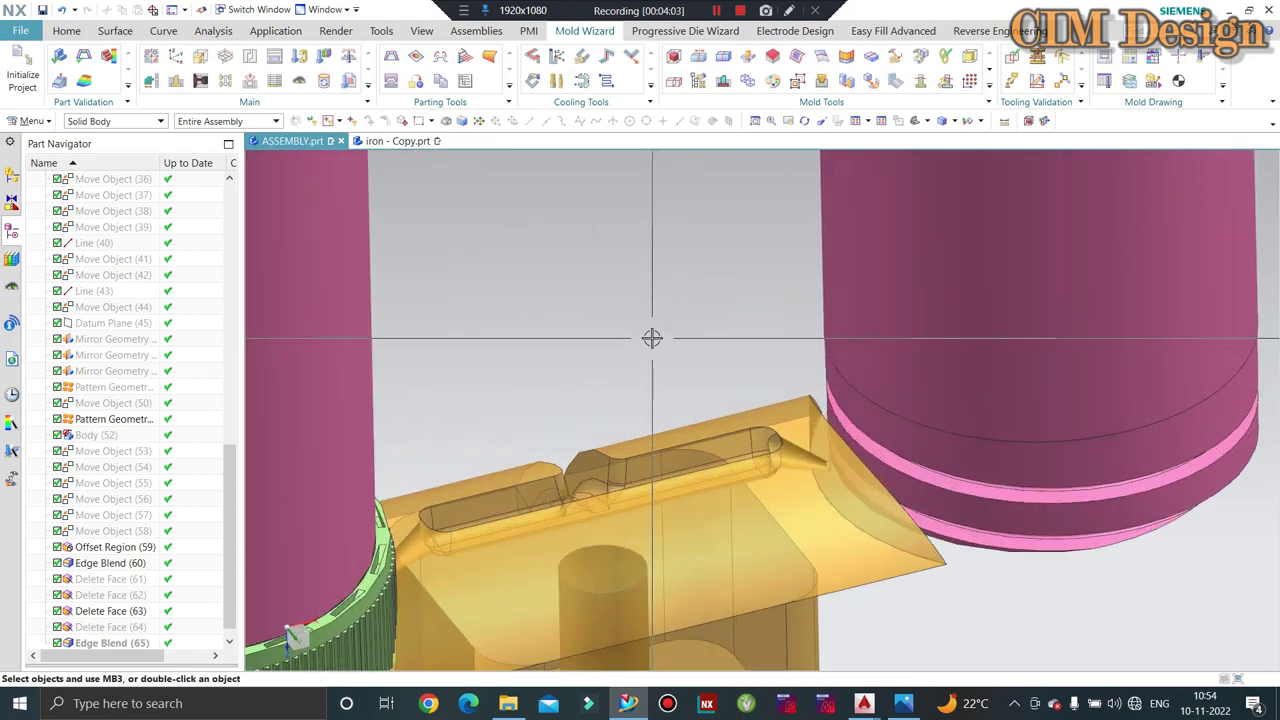
{"action": "middle_click_drag", "start_coordinate": [679, 372], "coordinate": [648, 366]}
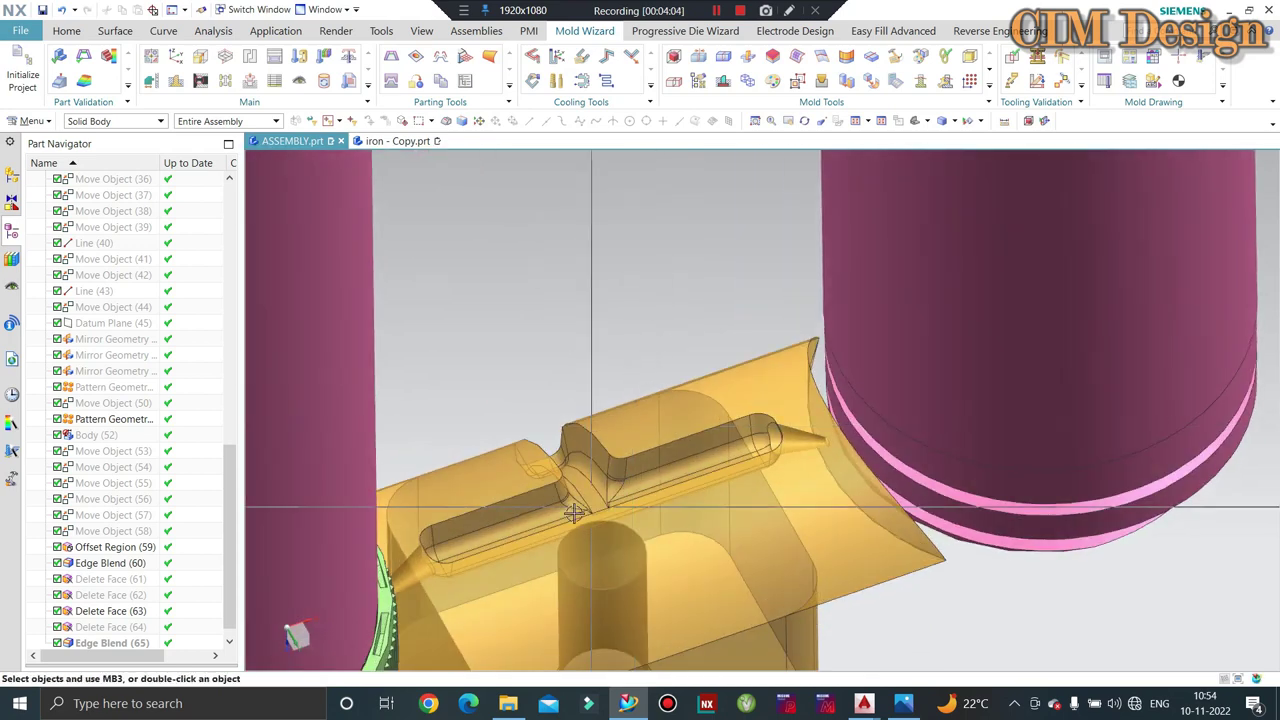
{"action": "middle_click_drag", "start_coordinate": [678, 456], "coordinate": [690, 428]}
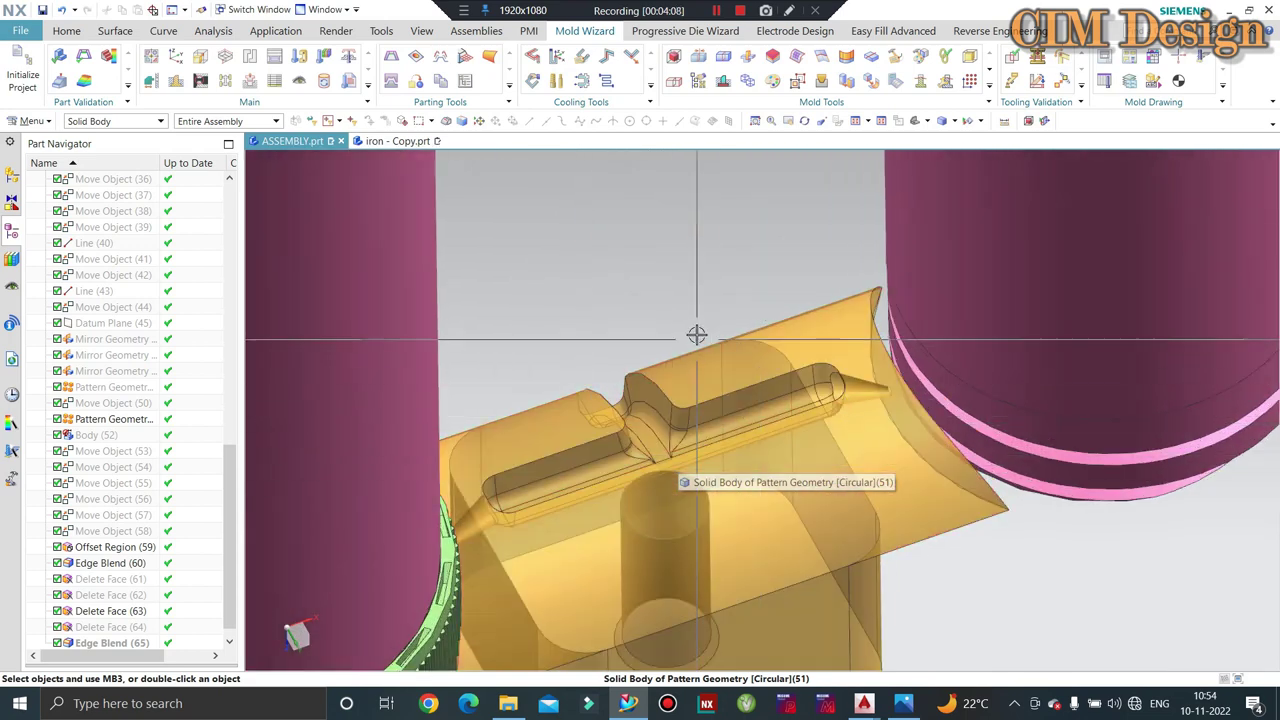
{"action": "middle_click_drag", "start_coordinate": [694, 334], "coordinate": [711, 449]}
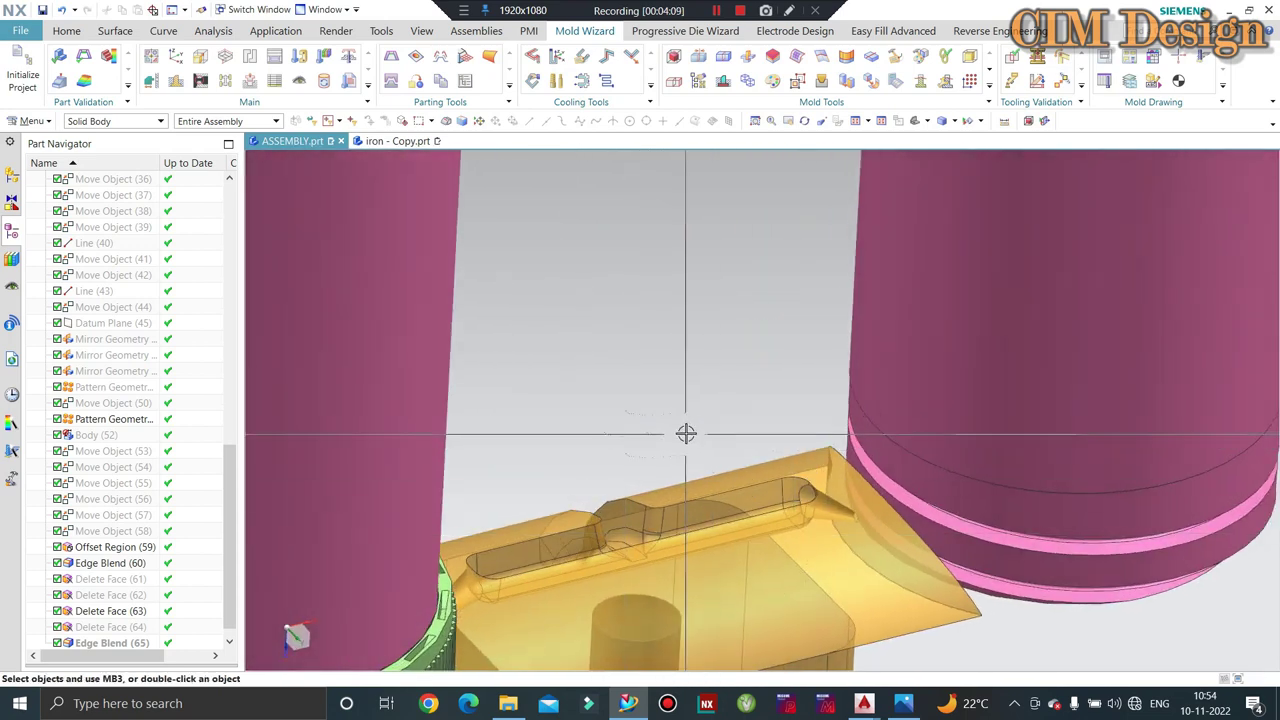
{"action": "mouse_move", "coordinate": [749, 379]}
{"action": "middle_mouse_down"}
{"action": "mouse_move", "coordinate": [746, 409]}
{"action": "mouse_move", "coordinate": [731, 400]}
{"action": "mouse_move", "coordinate": [751, 326]}
{"action": "middle_mouse_up"}
{"action": "mouse_move", "coordinate": [797, 391]}
{"action": "middle_mouse_down"}
{"action": "mouse_move", "coordinate": [814, 374]}
{"action": "mouse_move", "coordinate": [712, 382]}
{"action": "mouse_move", "coordinate": [694, 417]}
{"action": "middle_mouse_up"}
{"action": "scroll", "coordinate": [712, 382], "scroll_direction": "up", "scroll_amount": 3}
{"action": "scroll", "coordinate": [700, 400], "scroll_direction": "down", "scroll_amount": 3}
{"action": "scroll", "coordinate": [690, 348], "scroll_direction": "up", "scroll_amount": 3}
{"action": "scroll", "coordinate": [690, 348], "scroll_direction": "down", "scroll_amount": 3}
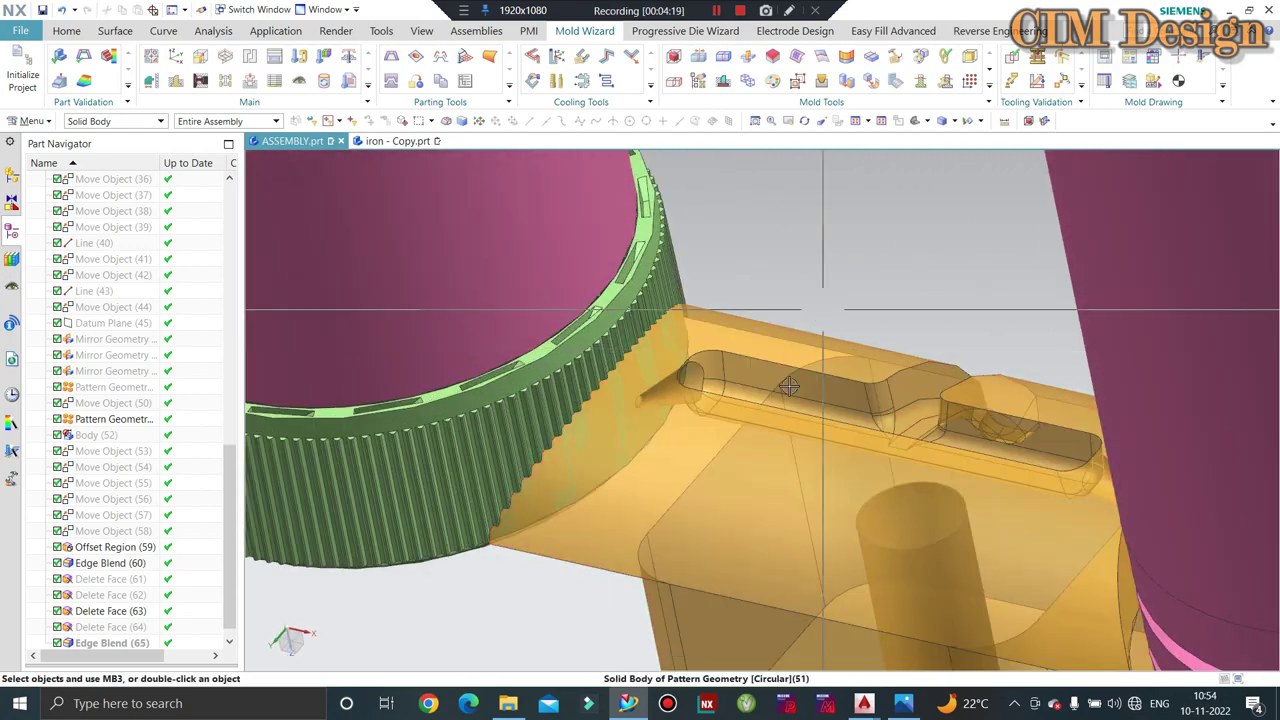
{"action": "mouse_move", "coordinate": [690, 348]}
{"action": "middle_mouse_down"}
{"action": "mouse_move", "coordinate": [630, 260]}
{"action": "mouse_move", "coordinate": [590, 143]}
{"action": "middle_mouse_up"}
Delete the rounded end face of the runner slot from the Home tab
{"action": "left_click", "coordinate": [56, 35]}
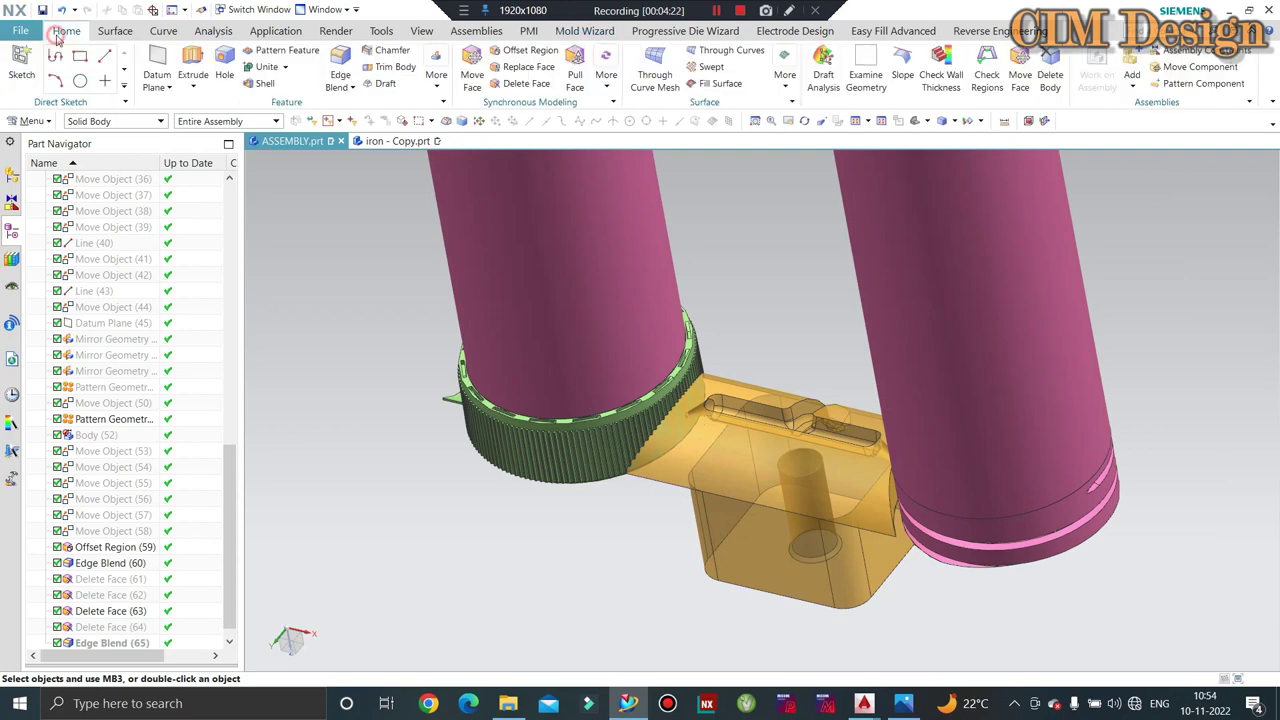
{"action": "scroll", "coordinate": [690, 440], "scroll_direction": "up", "scroll_amount": 5}
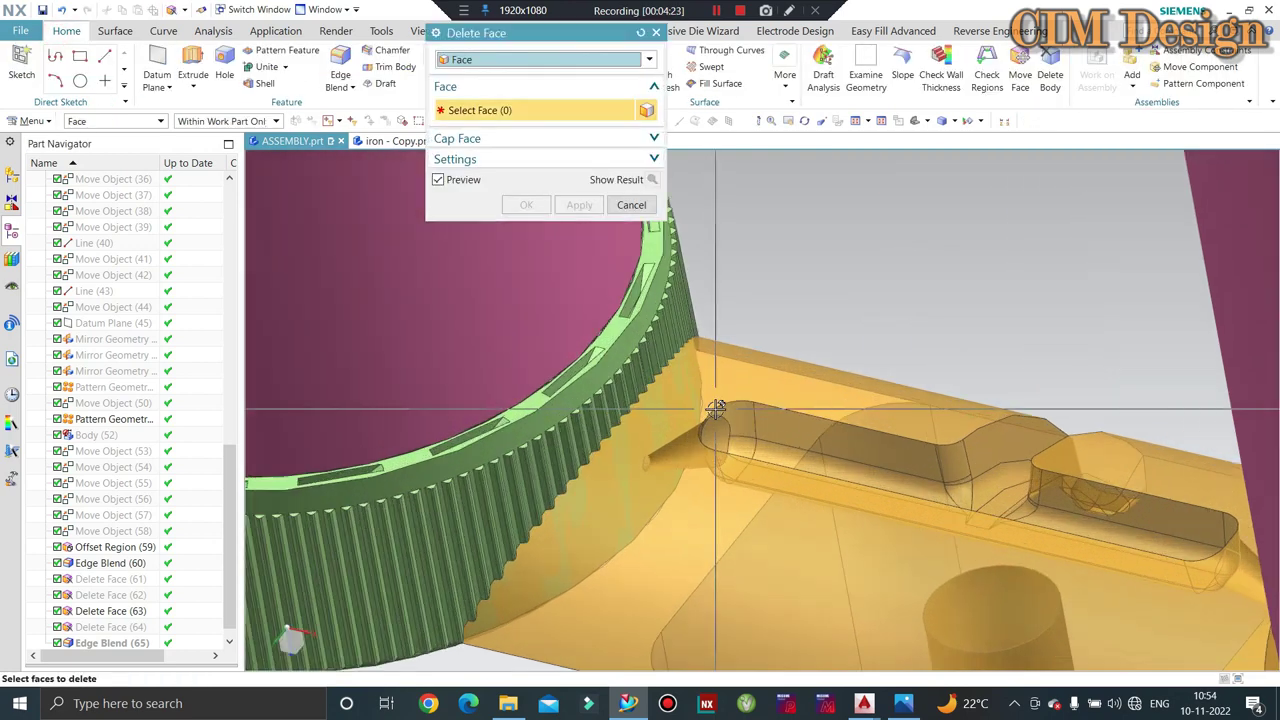
{"action": "scroll", "coordinate": [692, 455], "scroll_direction": "up", "scroll_amount": 3}
{"action": "left_click", "coordinate": [692, 459]}
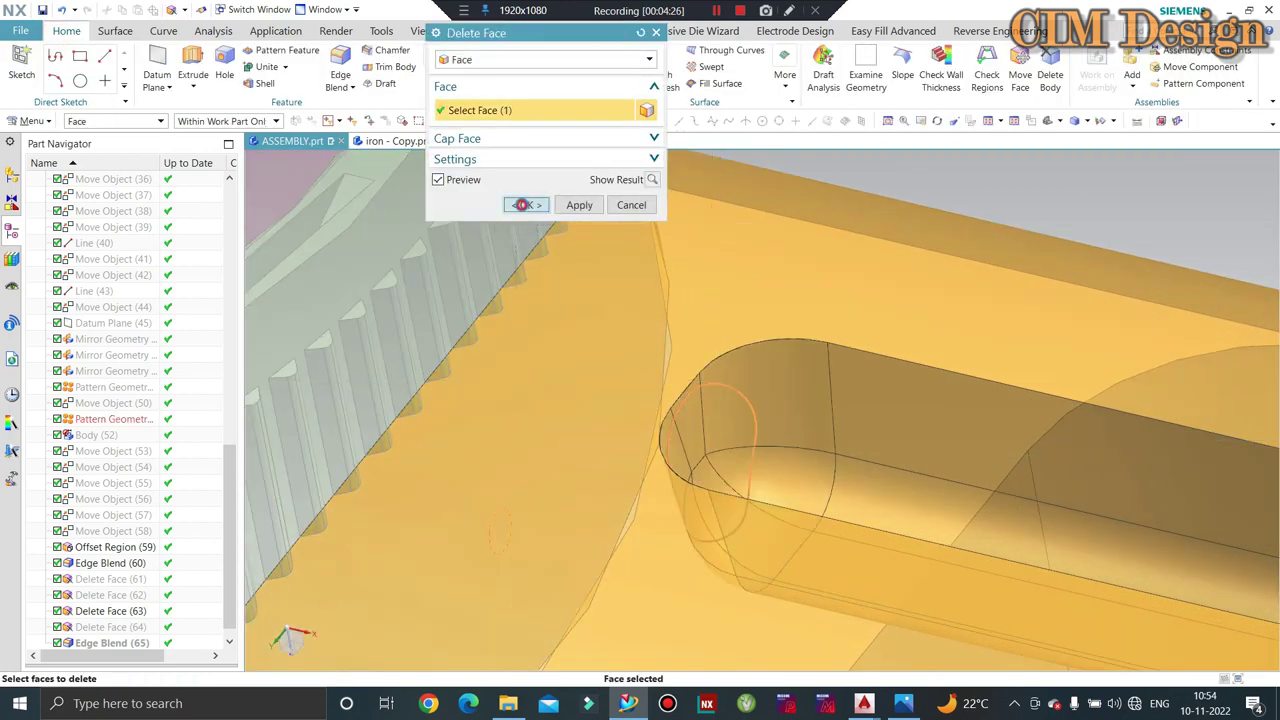
{"action": "left_click", "coordinate": [524, 204]}
{"action": "scroll", "coordinate": [637, 336], "scroll_direction": "down", "scroll_amount": 4}
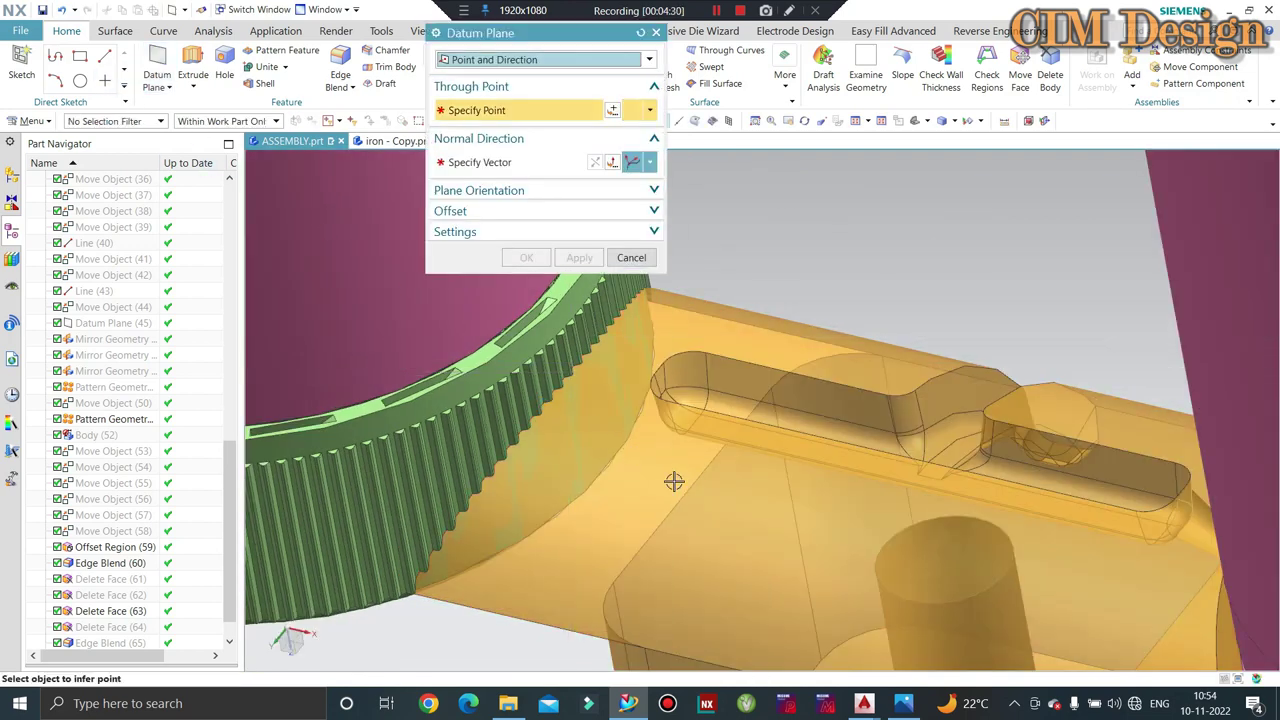
Set the datum plane's normal direction along the runner slot edge
{"action": "middle_click_drag", "start_coordinate": [677, 485], "coordinate": [677, 500]}
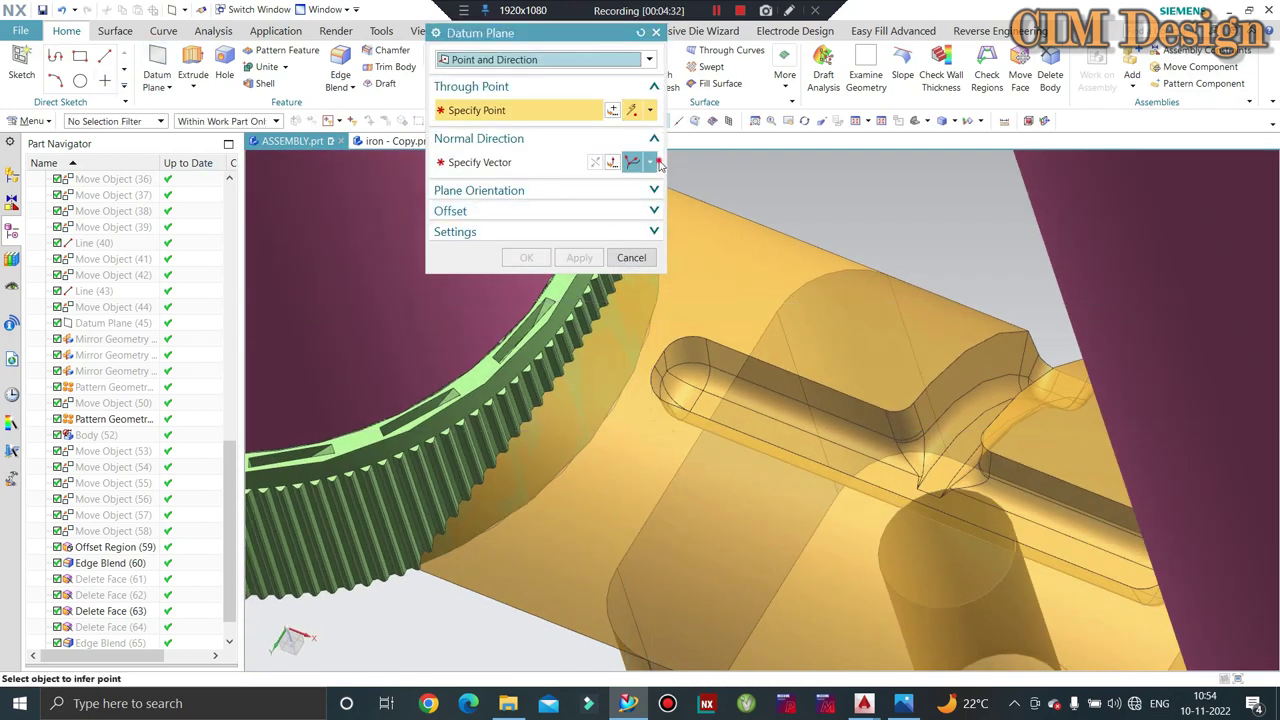
{"action": "left_click", "coordinate": [650, 163]}
{"action": "left_click", "coordinate": [633, 164]}
{"action": "scroll", "coordinate": [714, 429], "scroll_direction": "up", "scroll_amount": 2}
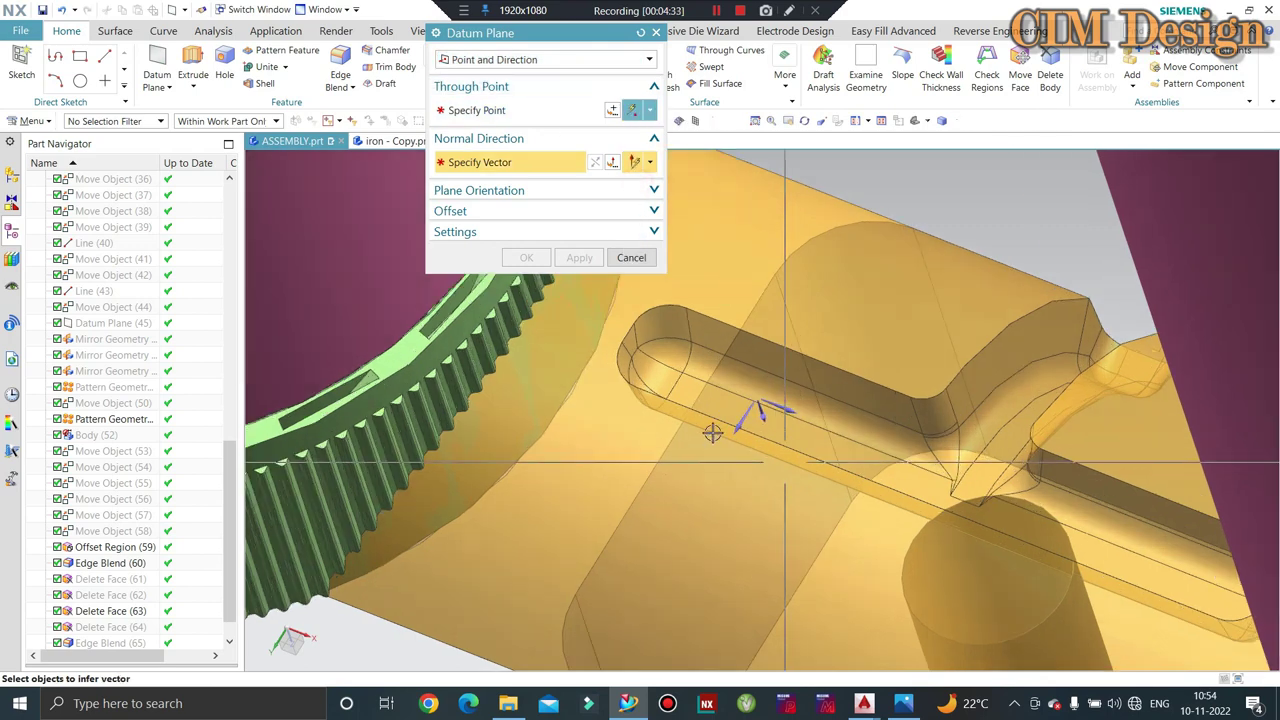
{"action": "scroll", "coordinate": [652, 368], "scroll_direction": "up", "scroll_amount": 2}
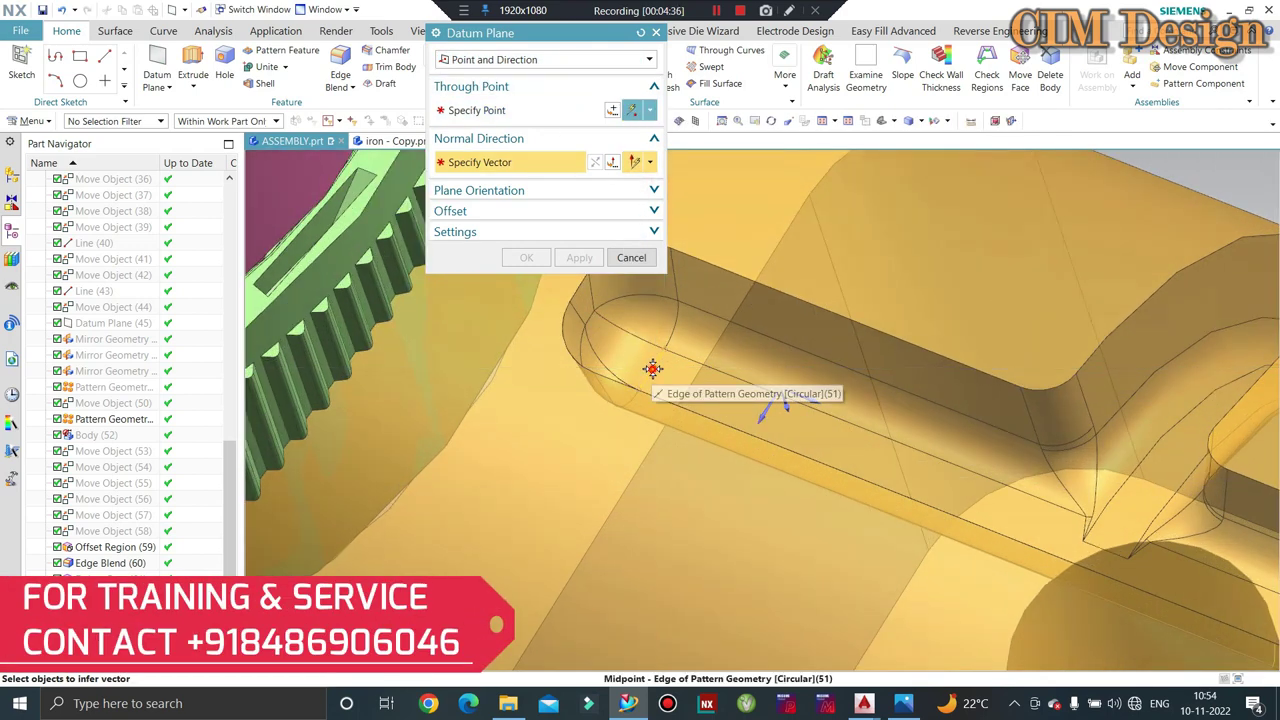
{"action": "left_click", "coordinate": [682, 481]}
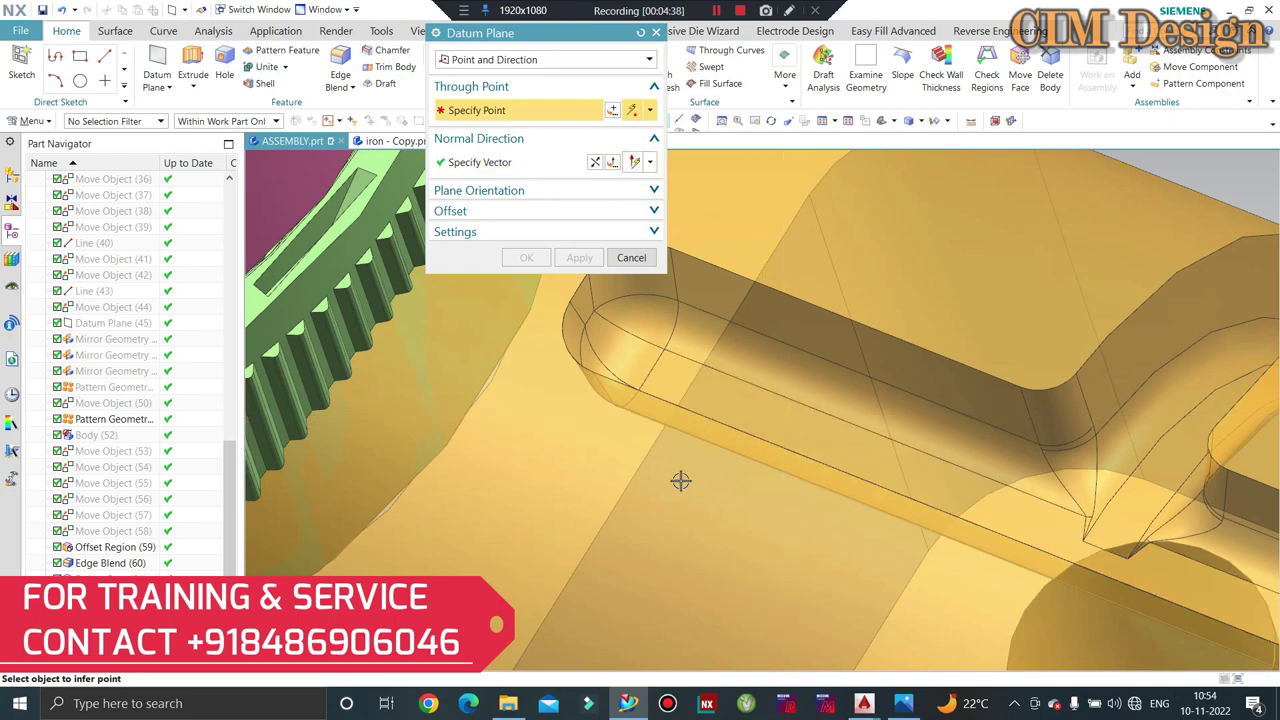
Place the datum plane at the slot's rounded end and create it
{"action": "scroll", "coordinate": [634, 403], "scroll_direction": "down", "scroll_amount": 3}
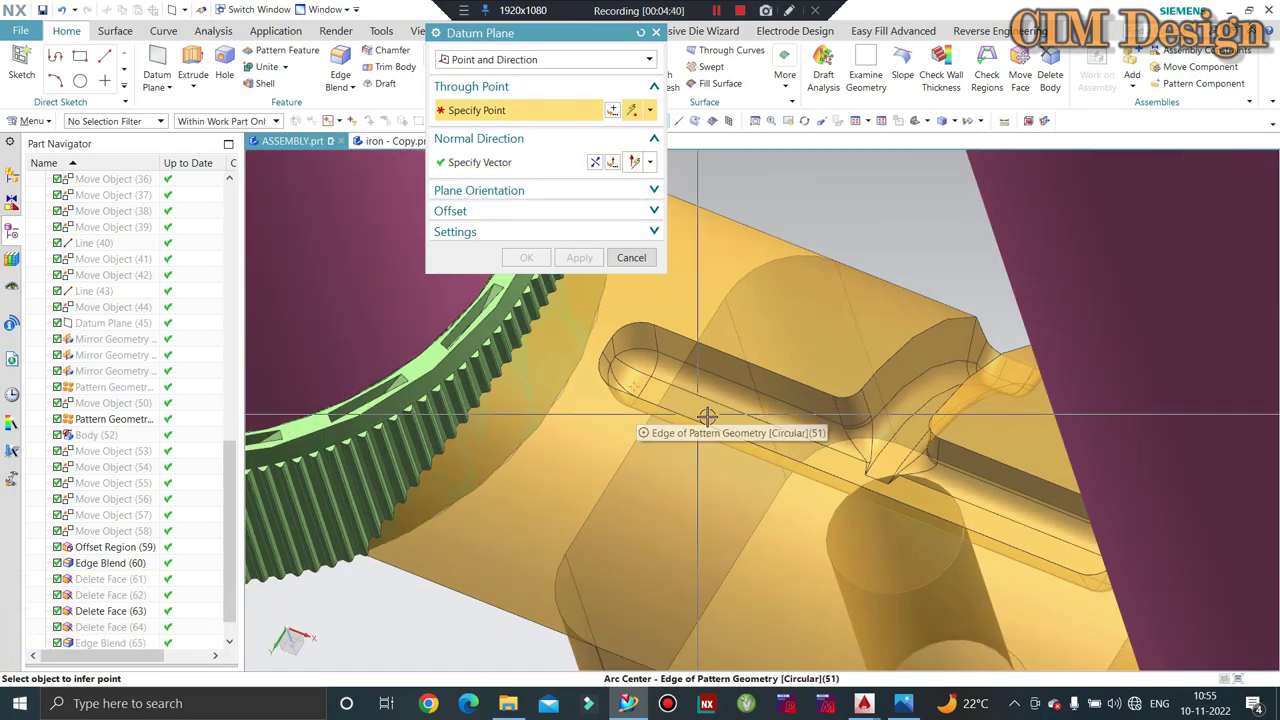
{"action": "mouse_move", "coordinate": [634, 432]}
{"action": "middle_mouse_down"}
{"action": "mouse_move", "coordinate": [817, 456]}
{"action": "mouse_move", "coordinate": [604, 260]}
{"action": "middle_mouse_up"}
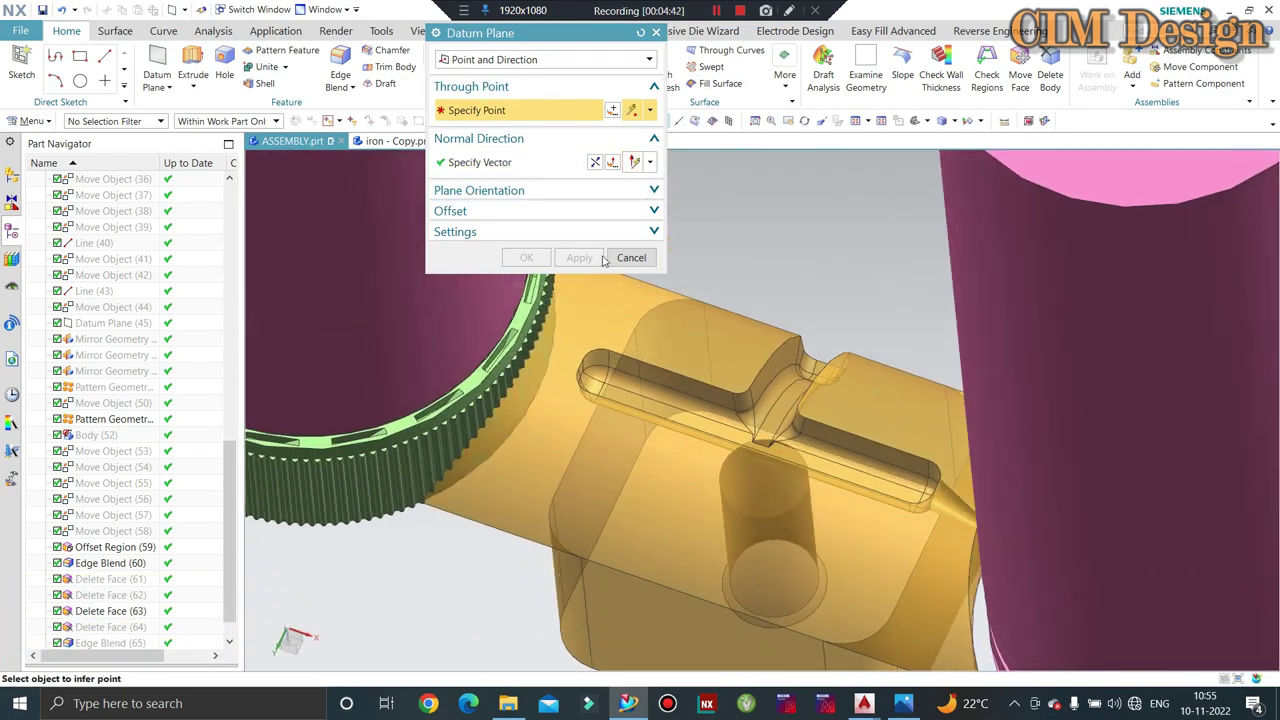
{"action": "scroll", "coordinate": [606, 291], "scroll_direction": "up", "scroll_amount": 3}
{"action": "scroll", "coordinate": [500, 330], "scroll_direction": "up", "scroll_amount": 2}
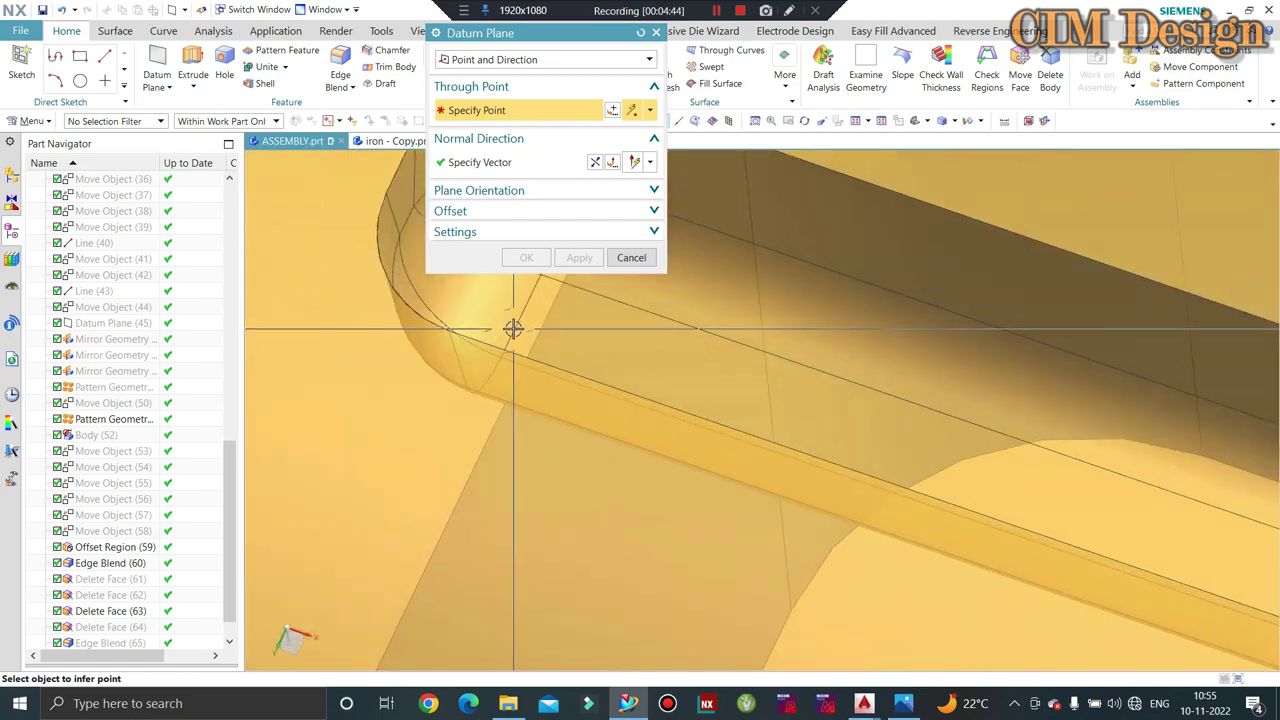
{"action": "left_click", "coordinate": [517, 330]}
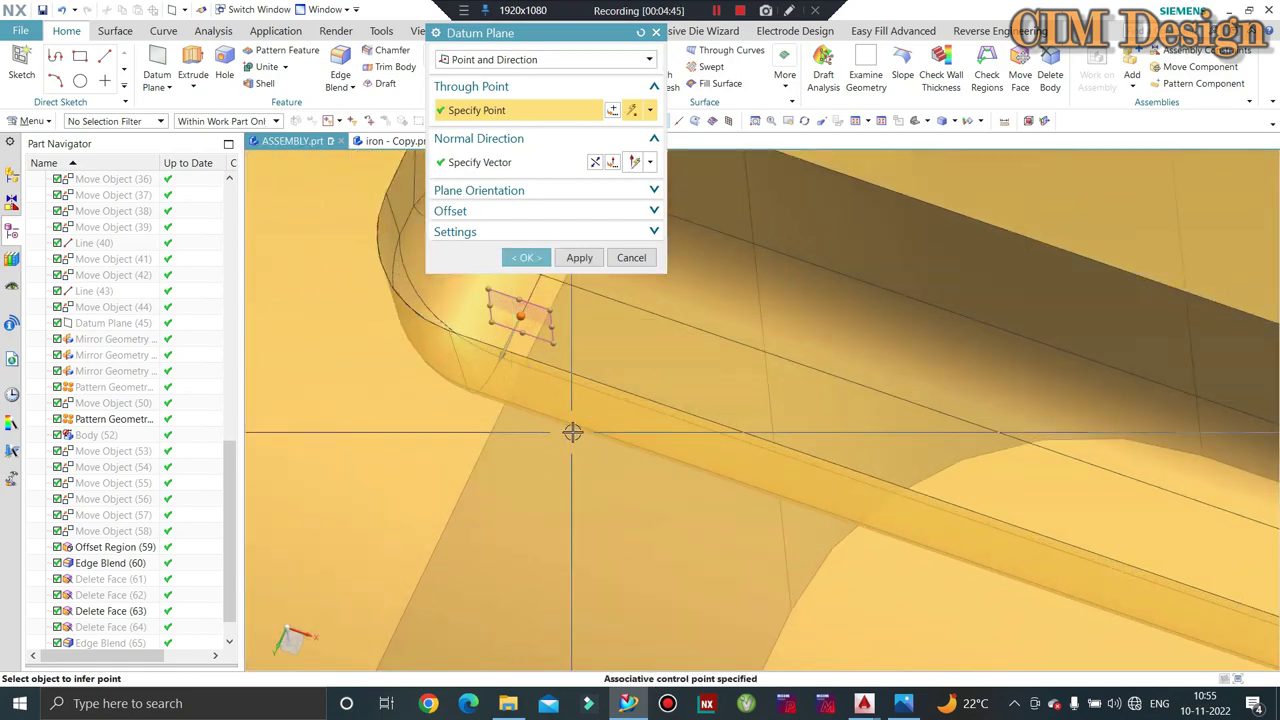
{"action": "middle_click", "coordinate": [572, 432]}
{"action": "scroll", "coordinate": [545, 312], "scroll_direction": "down", "scroll_amount": 2}
{"action": "scroll", "coordinate": [629, 374], "scroll_direction": "down", "scroll_amount": 2}
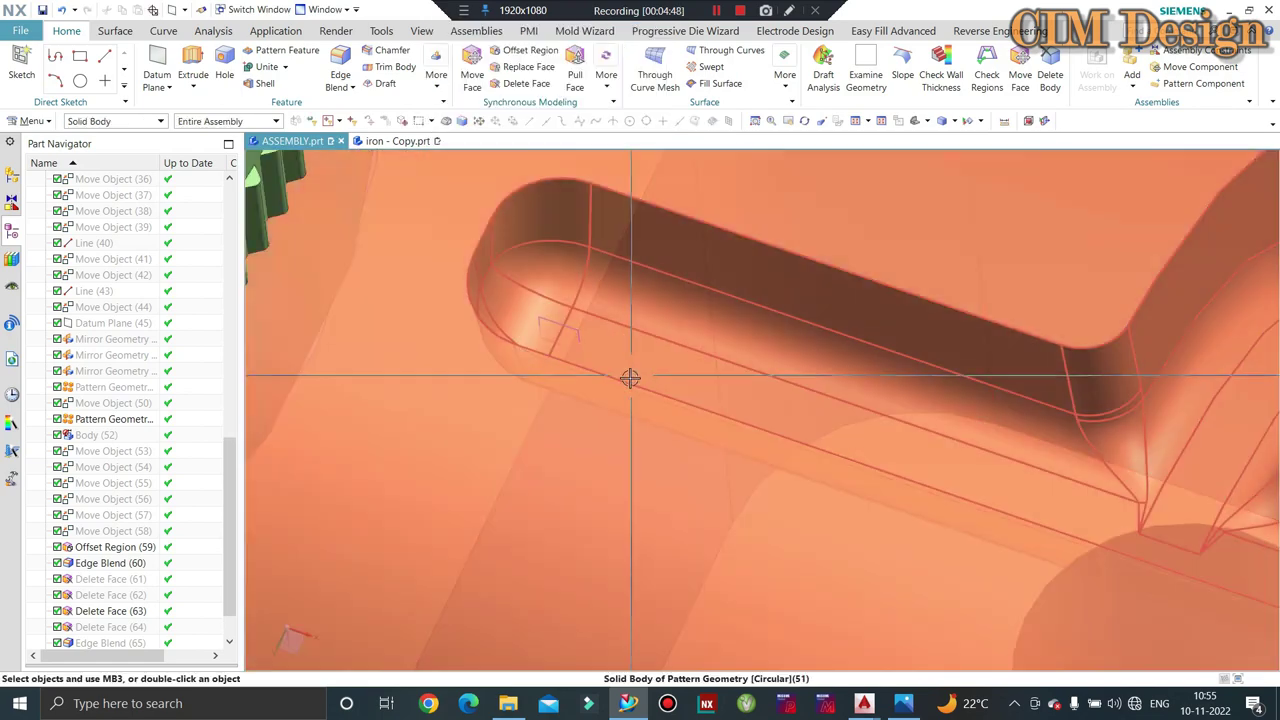
{"action": "scroll", "coordinate": [629, 374], "scroll_direction": "down", "scroll_amount": 3}
{"action": "scroll", "coordinate": [542, 311], "scroll_direction": "up", "scroll_amount": 1}
{"action": "scroll", "coordinate": [542, 311], "scroll_direction": "up", "scroll_amount": 2}
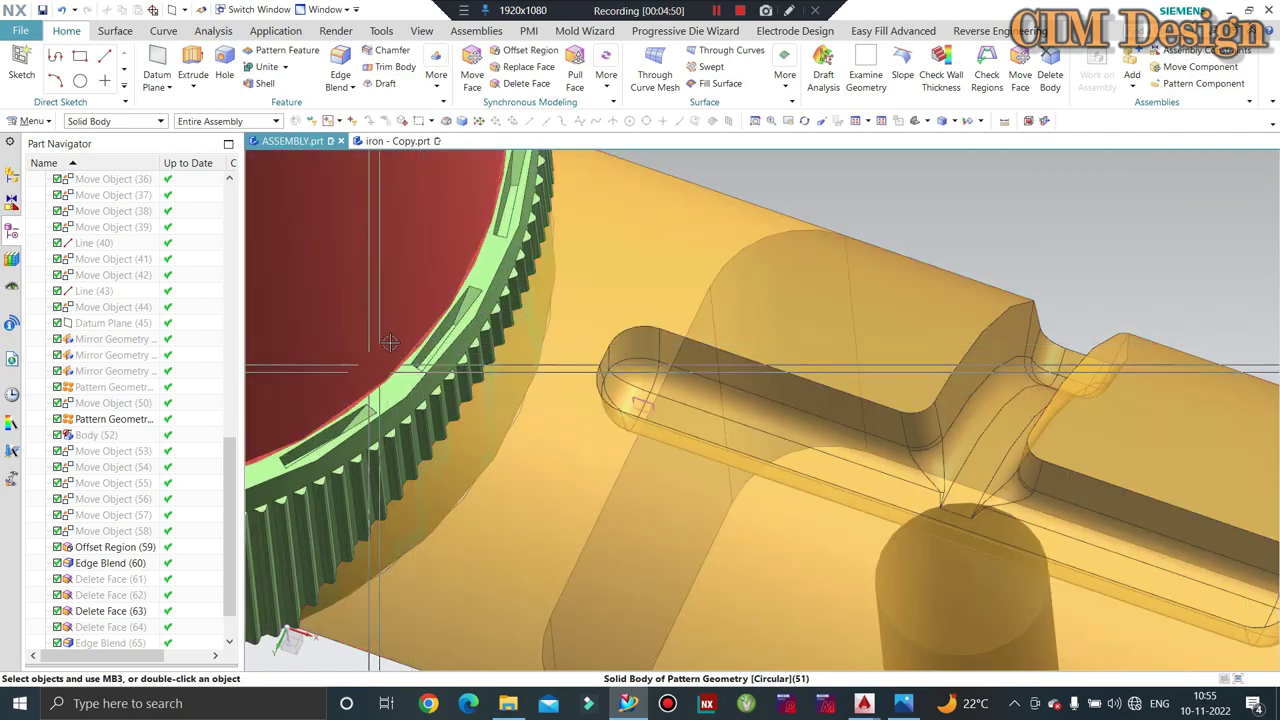
{"action": "mouse_move", "coordinate": [540, 310]}
{"action": "middle_mouse_down"}
{"action": "mouse_move", "coordinate": [522, 292]}
{"action": "mouse_move", "coordinate": [530, 300]}
{"action": "middle_mouse_up"}
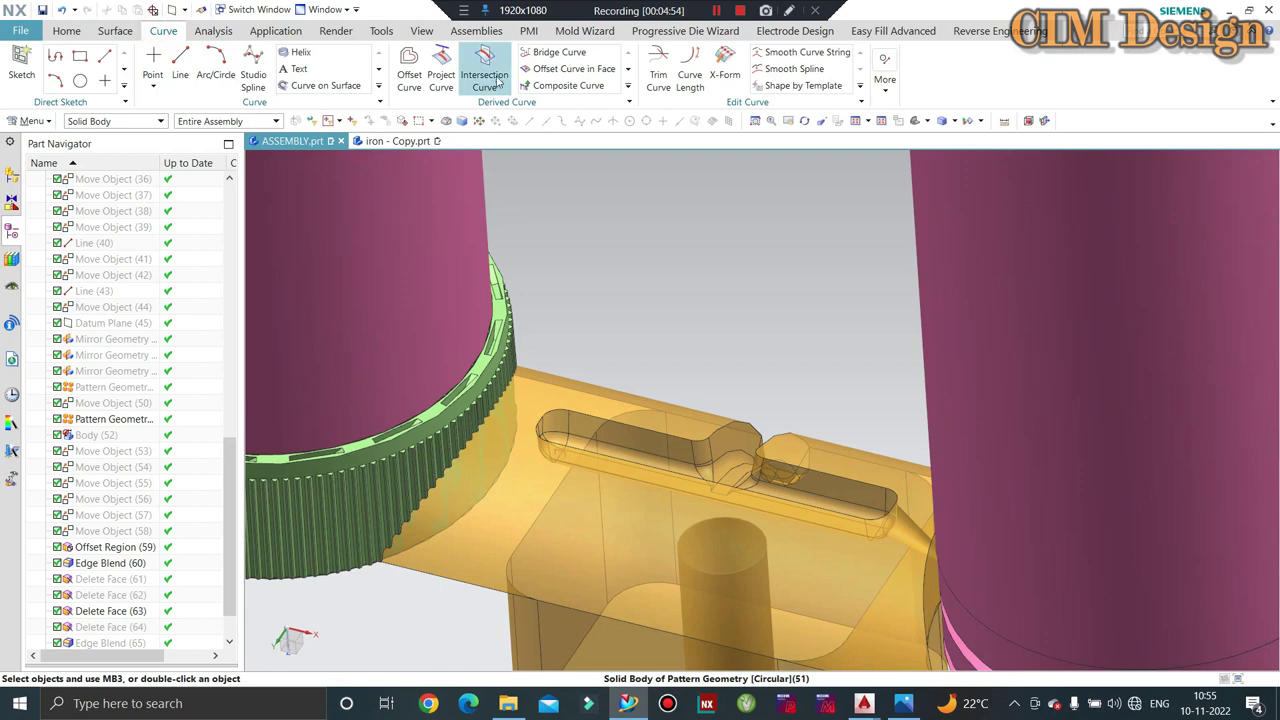
Intersect the circular pattern body's face with the new datum plane to form a curve
{"action": "scroll", "coordinate": [486, 445], "scroll_direction": "up", "scroll_amount": 3}
{"action": "right_click", "coordinate": [488, 448]}
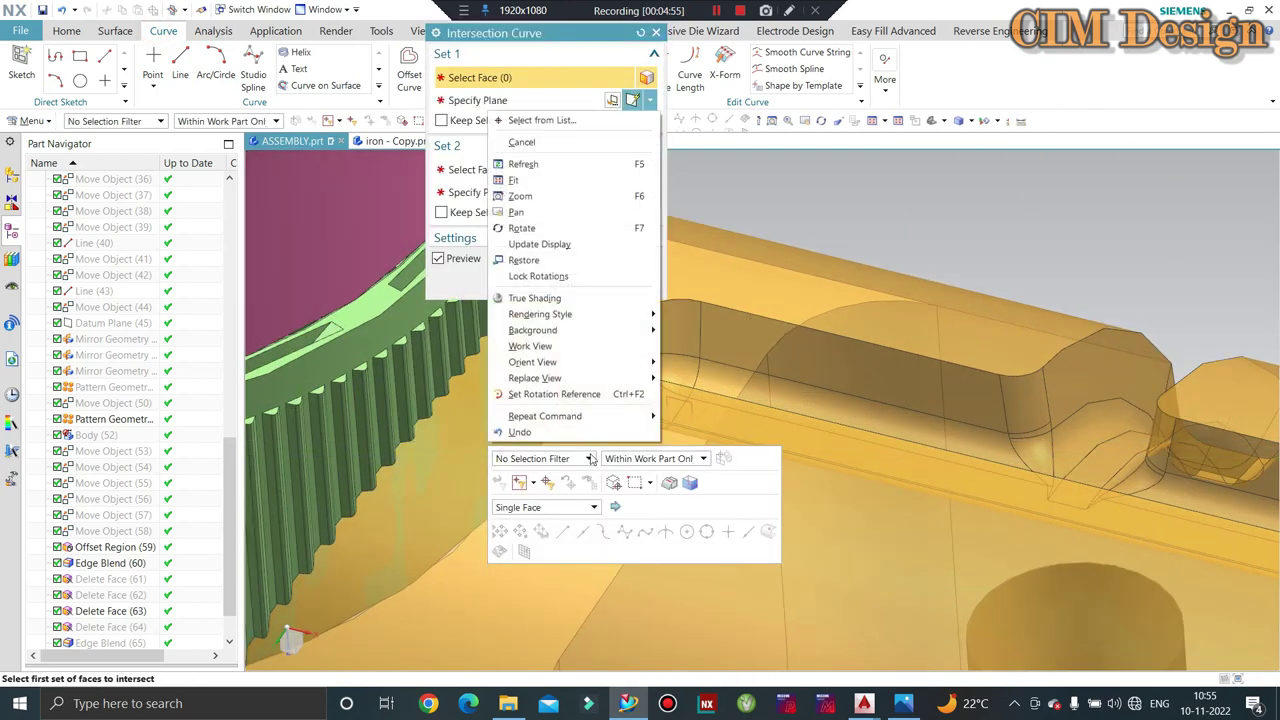
{"action": "left_click", "coordinate": [566, 121]}
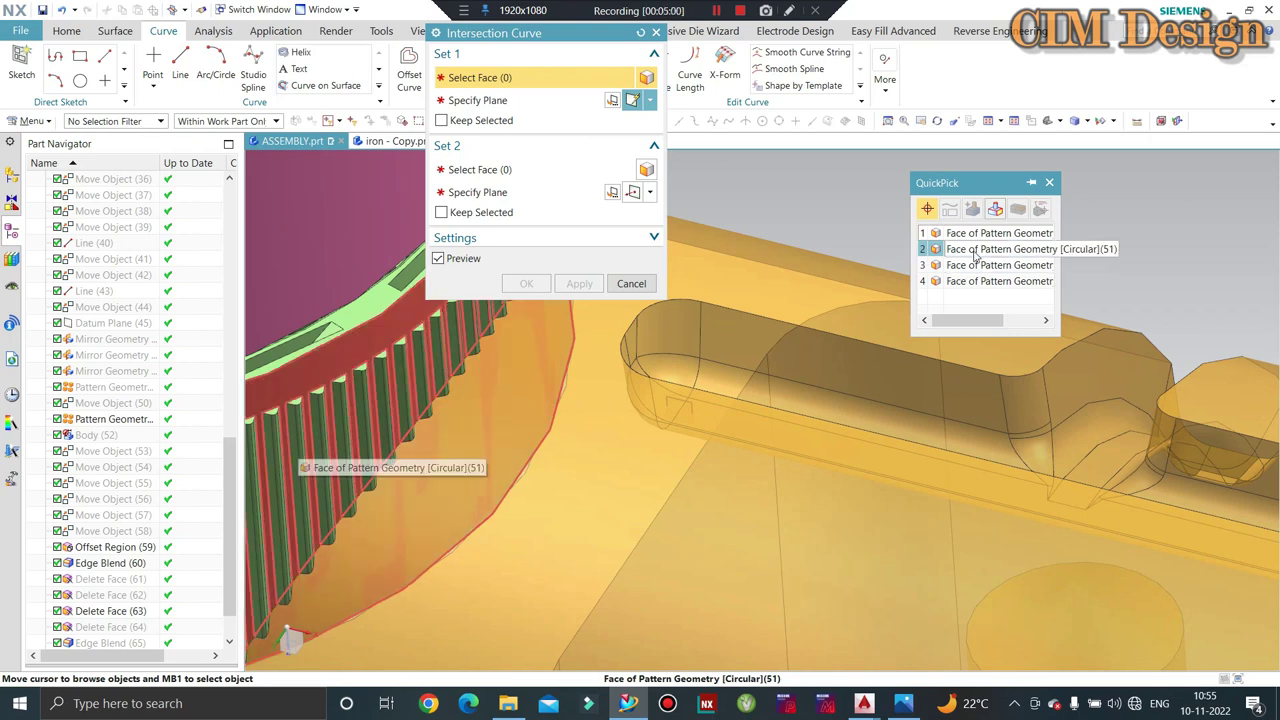
{"action": "left_click", "coordinate": [972, 249]}
{"action": "scroll", "coordinate": [808, 371], "scroll_direction": "down", "scroll_amount": 2}
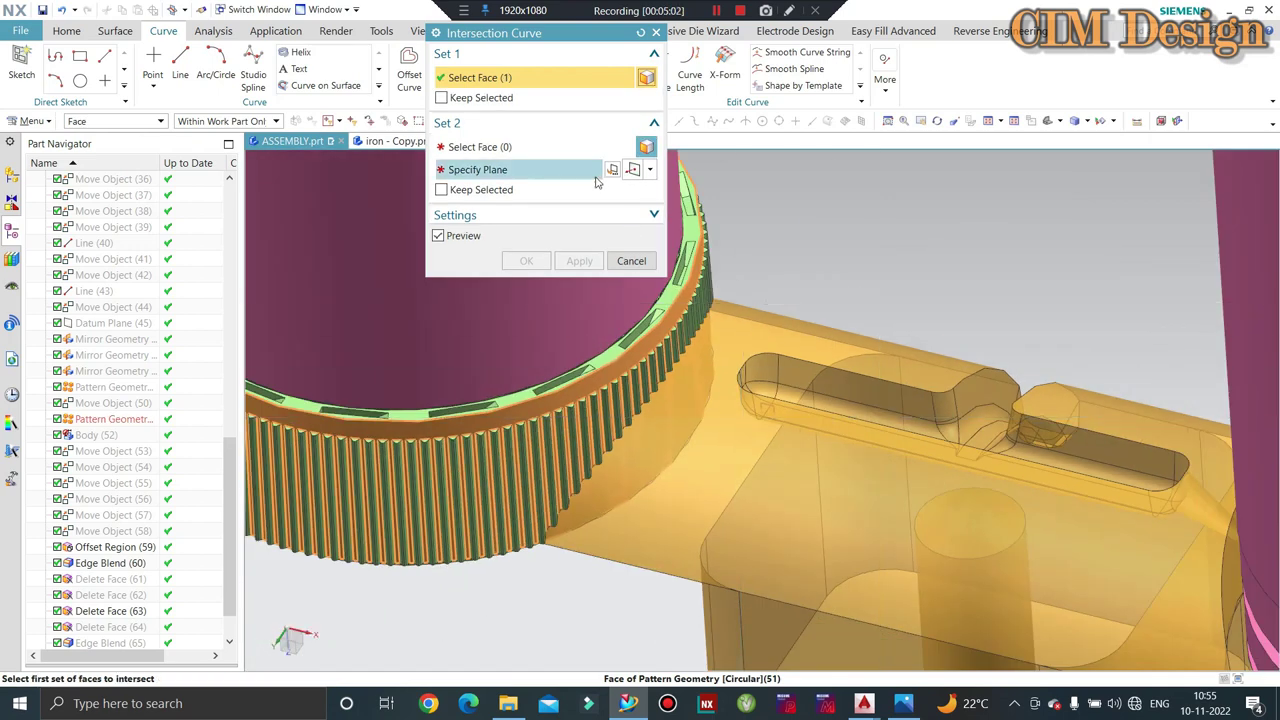
{"action": "left_click", "coordinate": [546, 168]}
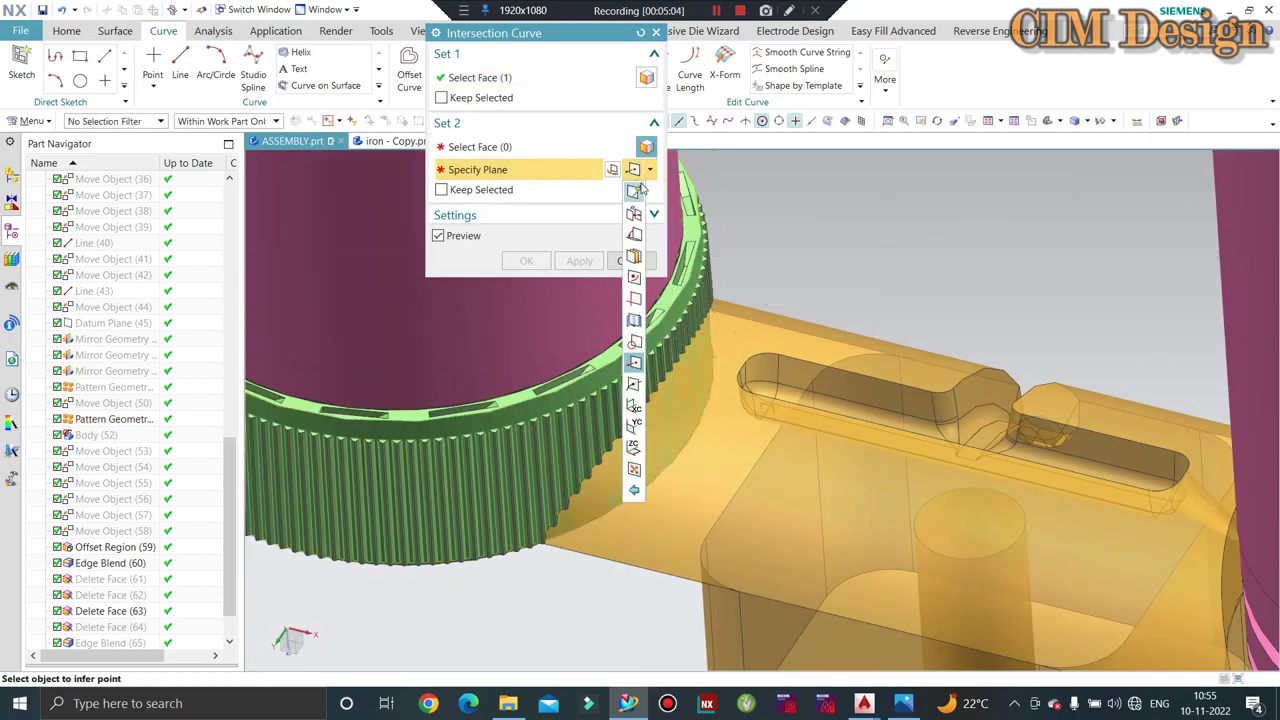
{"action": "middle_click_drag", "start_coordinate": [771, 434], "coordinate": [766, 434]}
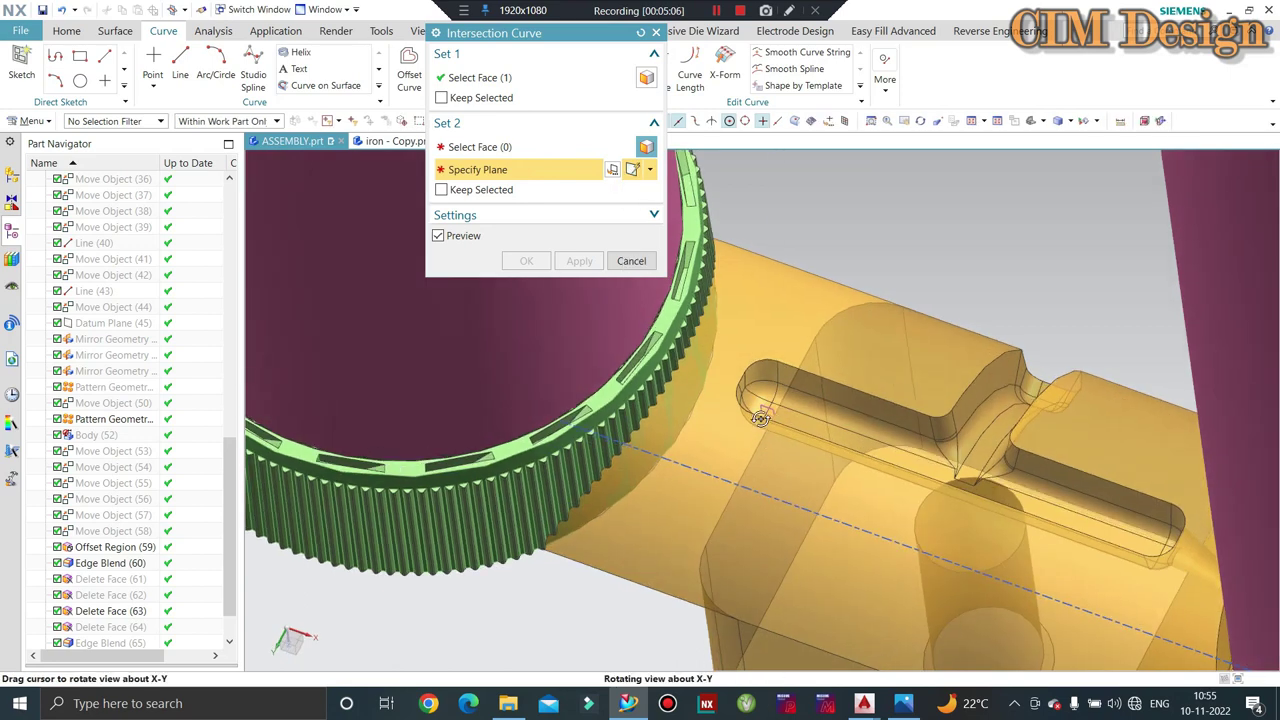
{"action": "scroll", "coordinate": [761, 409], "scroll_direction": "up", "scroll_amount": 3}
{"action": "scroll", "coordinate": [761, 409], "scroll_direction": "up", "scroll_amount": 1}
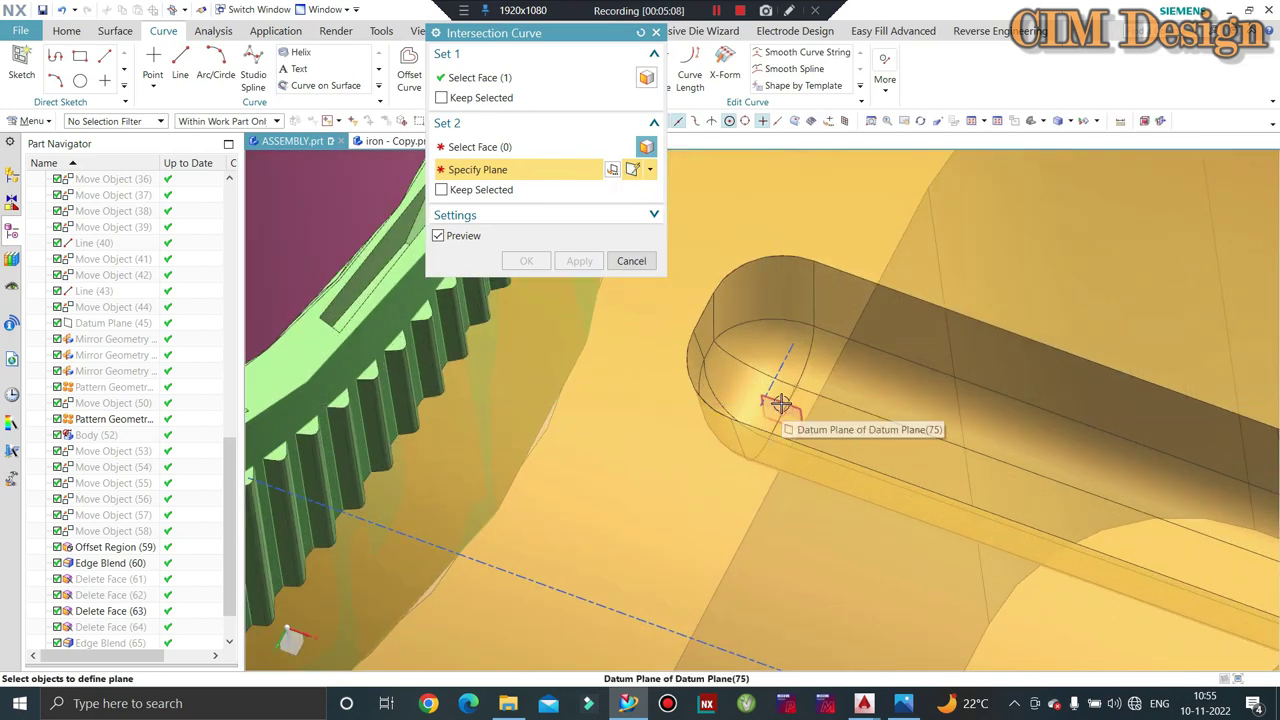
{"action": "left_click", "coordinate": [781, 403]}
{"action": "middle_click", "coordinate": [642, 447]}
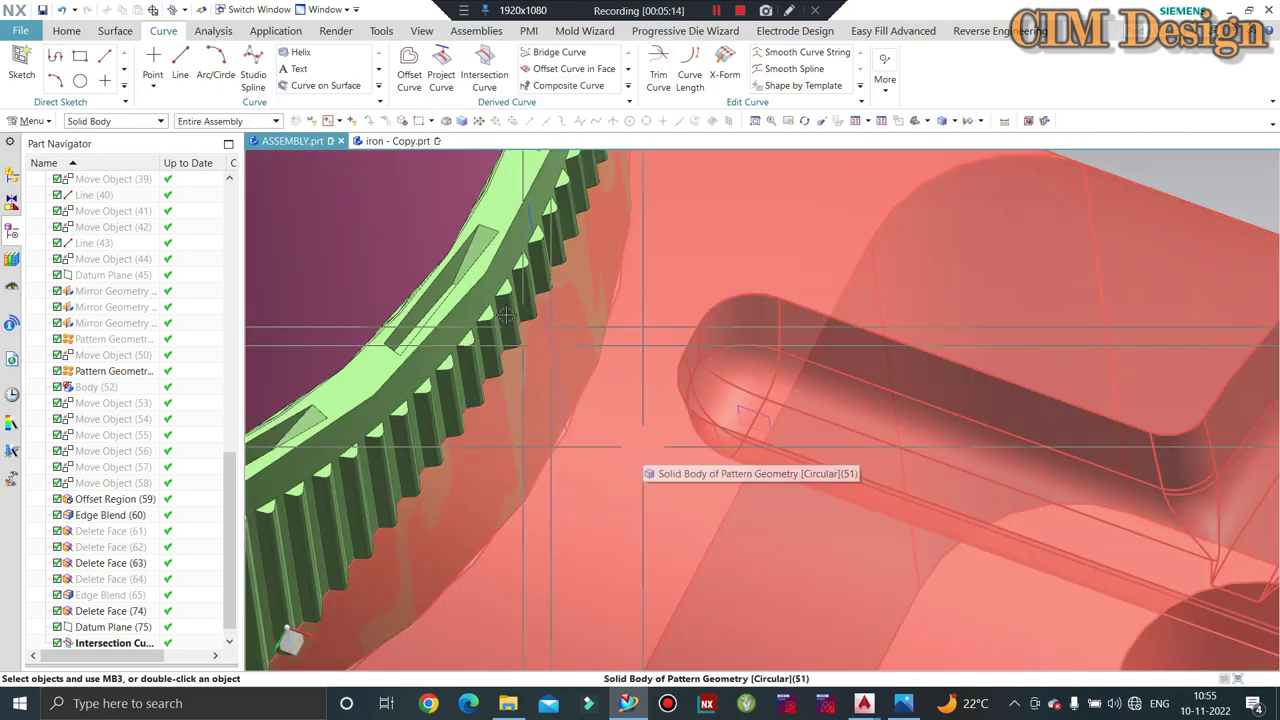
{"action": "scroll", "coordinate": [680, 420], "scroll_direction": "down", "scroll_amount": 4}
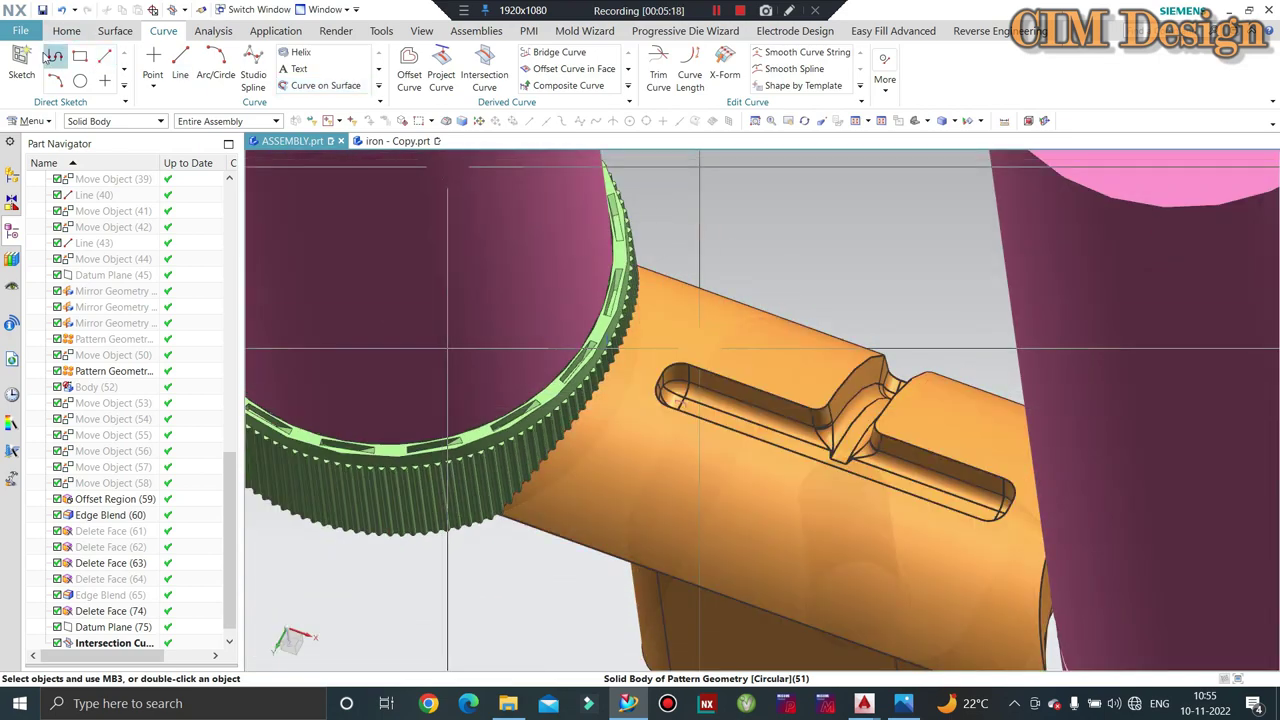
Create a new sketch on the datum plane
{"action": "scroll", "coordinate": [686, 418], "scroll_direction": "up", "scroll_amount": 3}
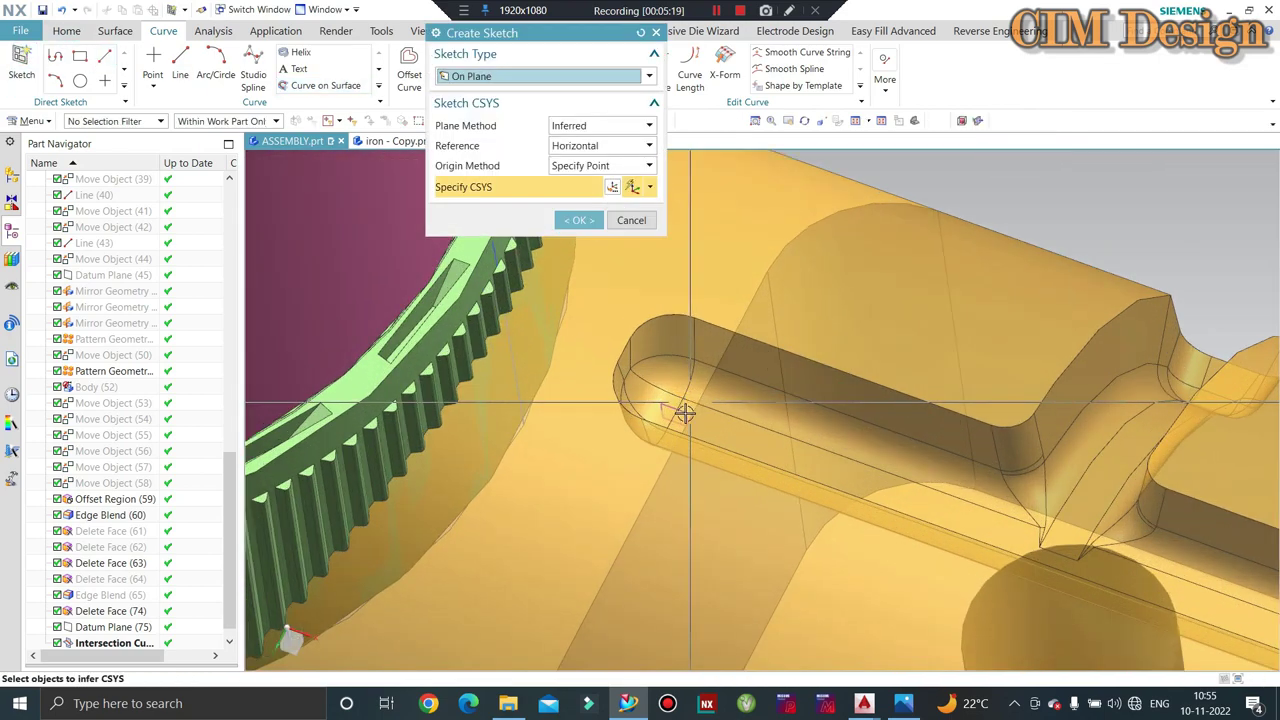
{"action": "scroll", "coordinate": [686, 418], "scroll_direction": "up", "scroll_amount": 3}
{"action": "left_click", "coordinate": [684, 420]}
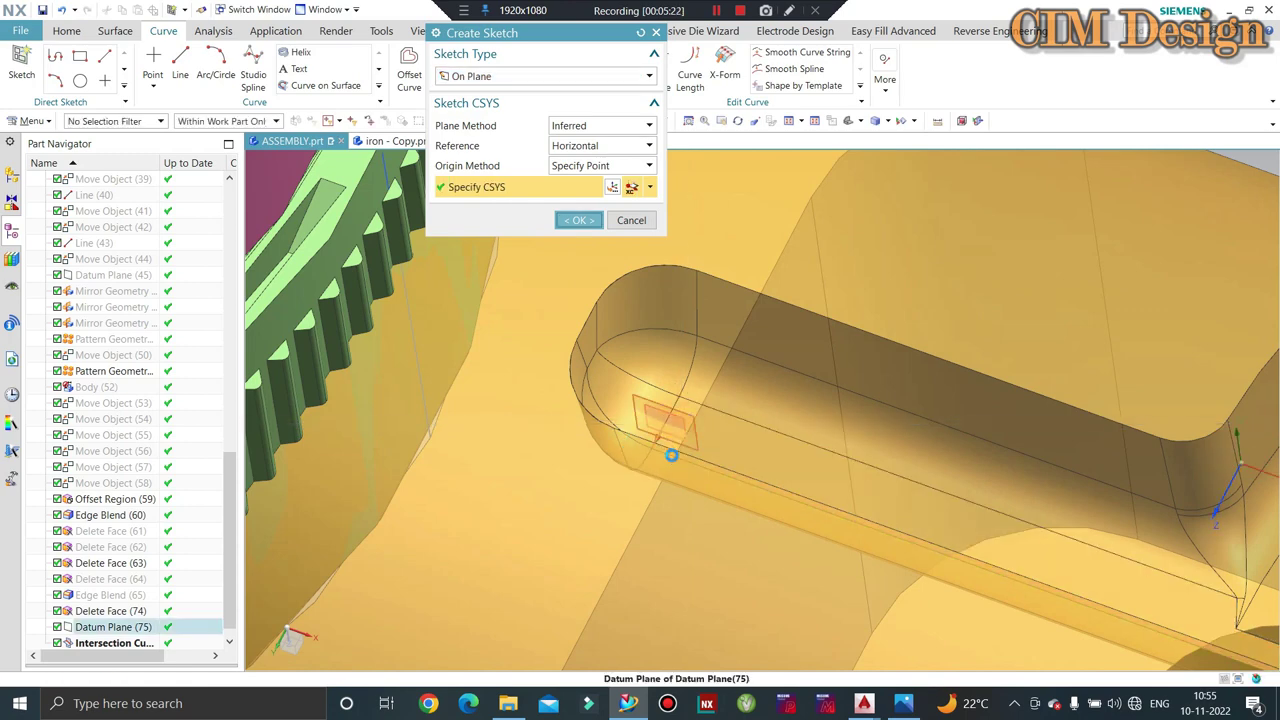
{"action": "middle_click", "coordinate": [668, 451]}
{"action": "scroll", "coordinate": [930, 325], "scroll_direction": "up", "scroll_amount": 2}
{"action": "scroll", "coordinate": [743, 400], "scroll_direction": "up", "scroll_amount": 2}
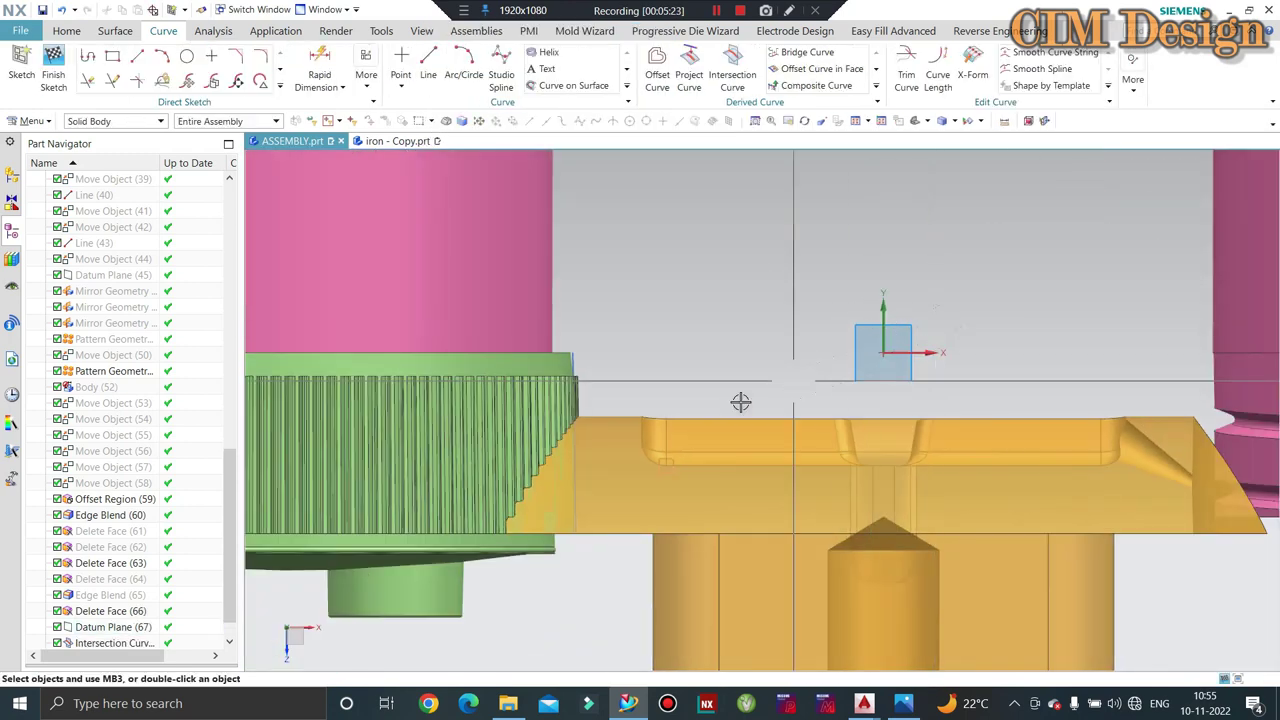
{"action": "scroll", "coordinate": [591, 506], "scroll_direction": "up", "scroll_amount": 2}
{"action": "scroll", "coordinate": [646, 460], "scroll_direction": "up", "scroll_amount": 2}
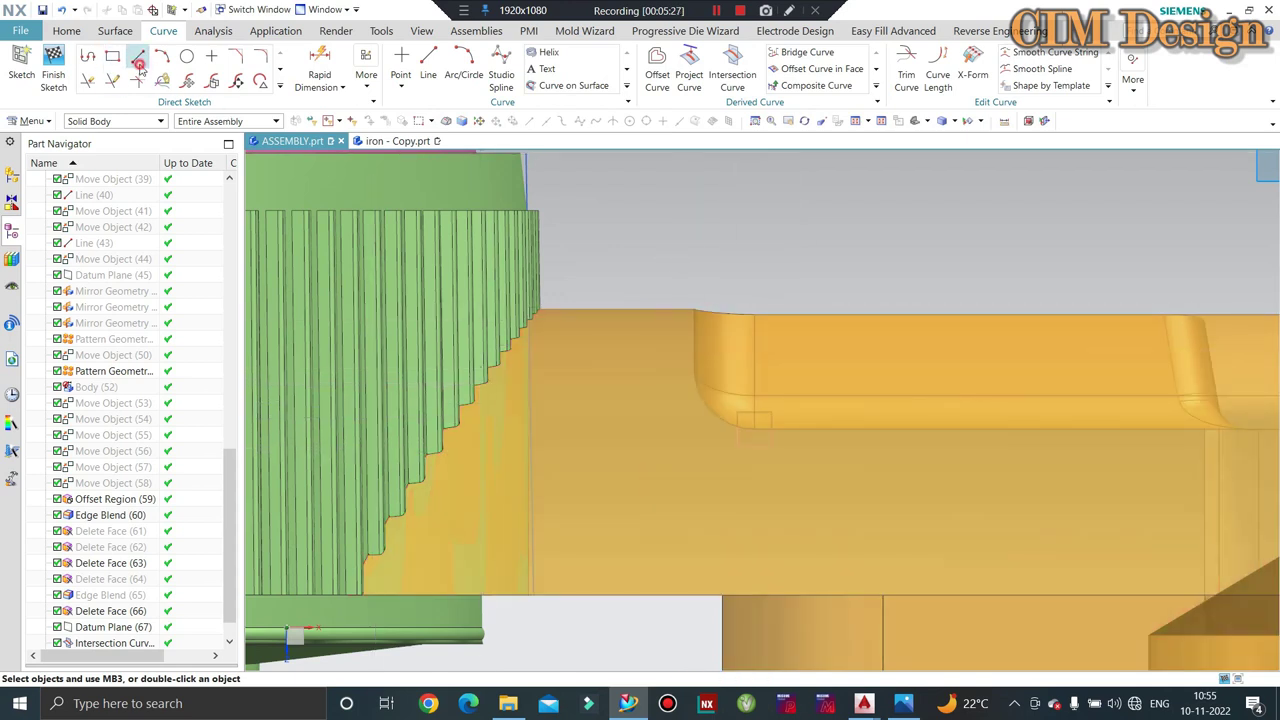
Draw an angled line from the slot-end arc centre down to the left
{"action": "left_click", "coordinate": [139, 62]}
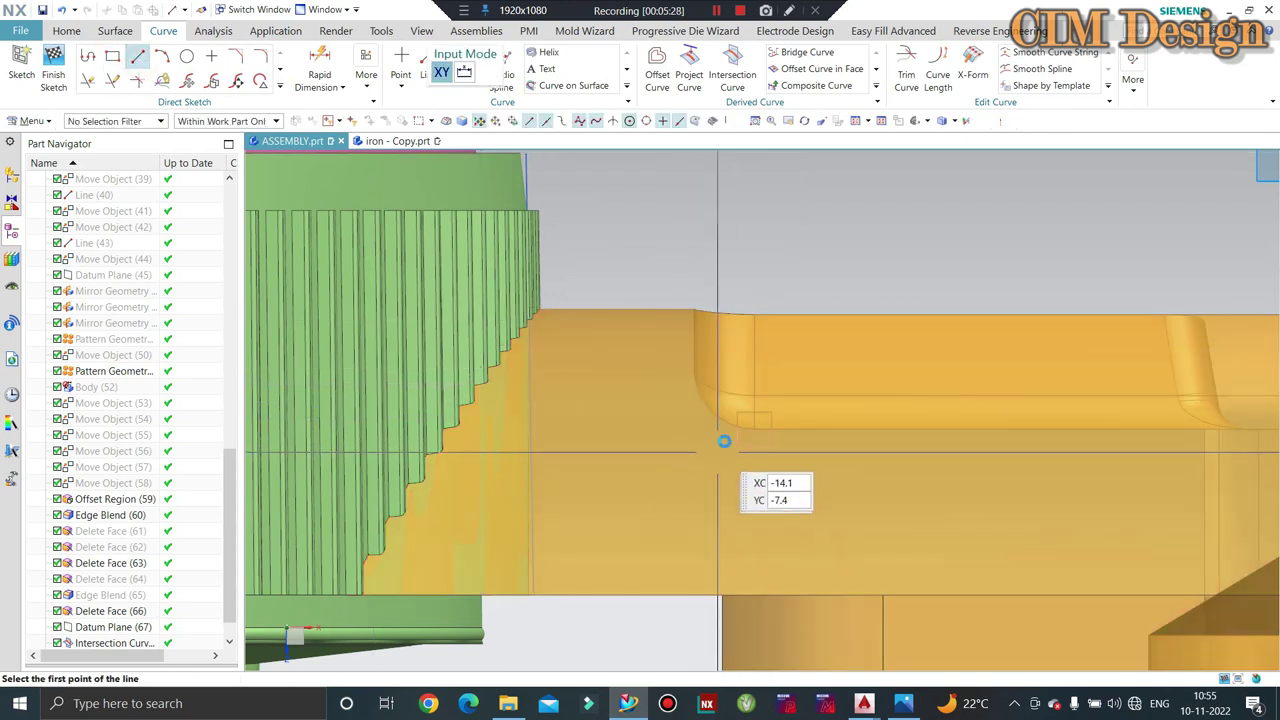
{"action": "scroll", "coordinate": [725, 410], "scroll_direction": "up", "scroll_amount": 1}
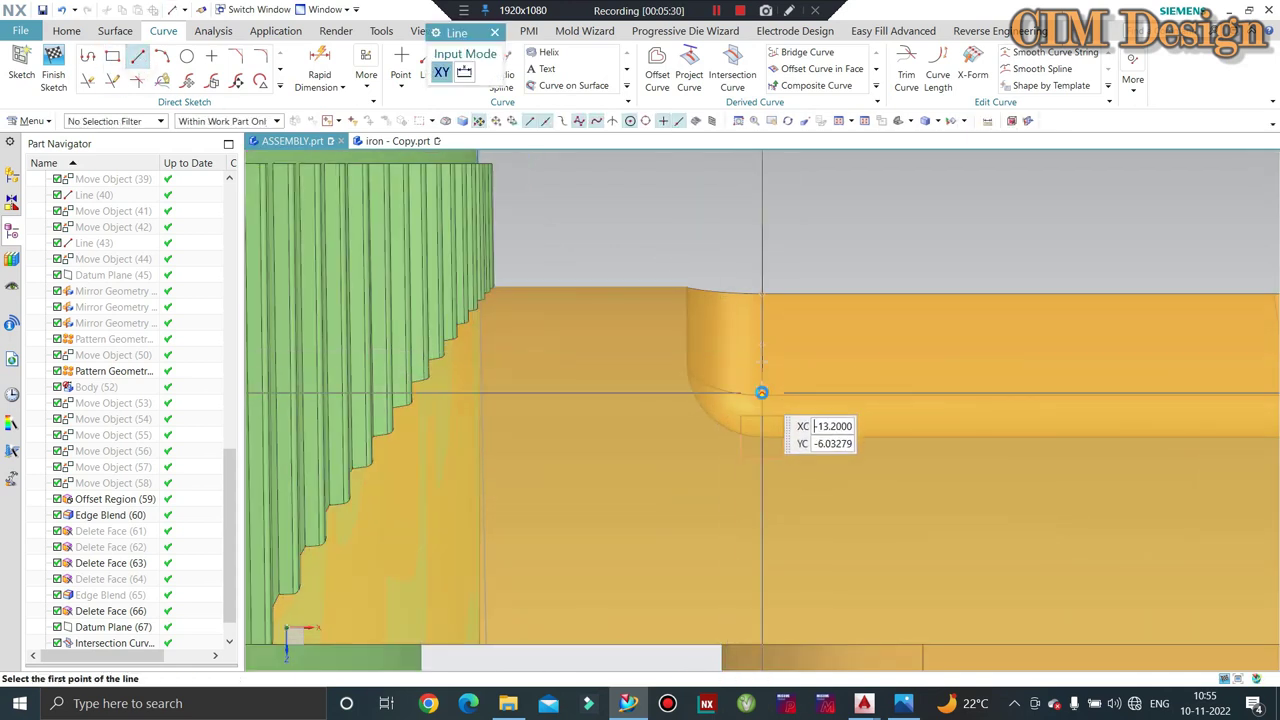
{"action": "mouse_move", "coordinate": [694, 420]}
{"action": "middle_mouse_down"}
{"action": "mouse_move", "coordinate": [683, 450]}
{"action": "mouse_move", "coordinate": [766, 306]}
{"action": "middle_mouse_up"}
{"action": "key", "text": "F8"}
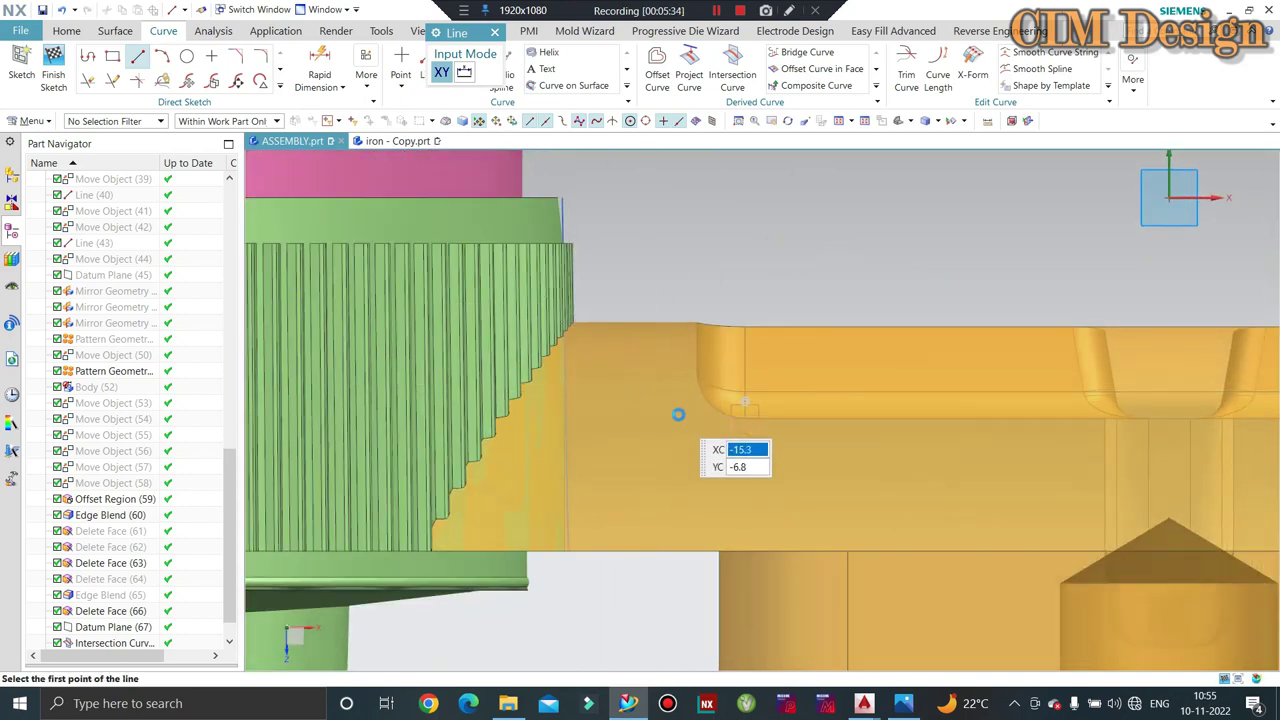
{"action": "scroll", "coordinate": [700, 400], "scroll_direction": "up", "scroll_amount": 2}
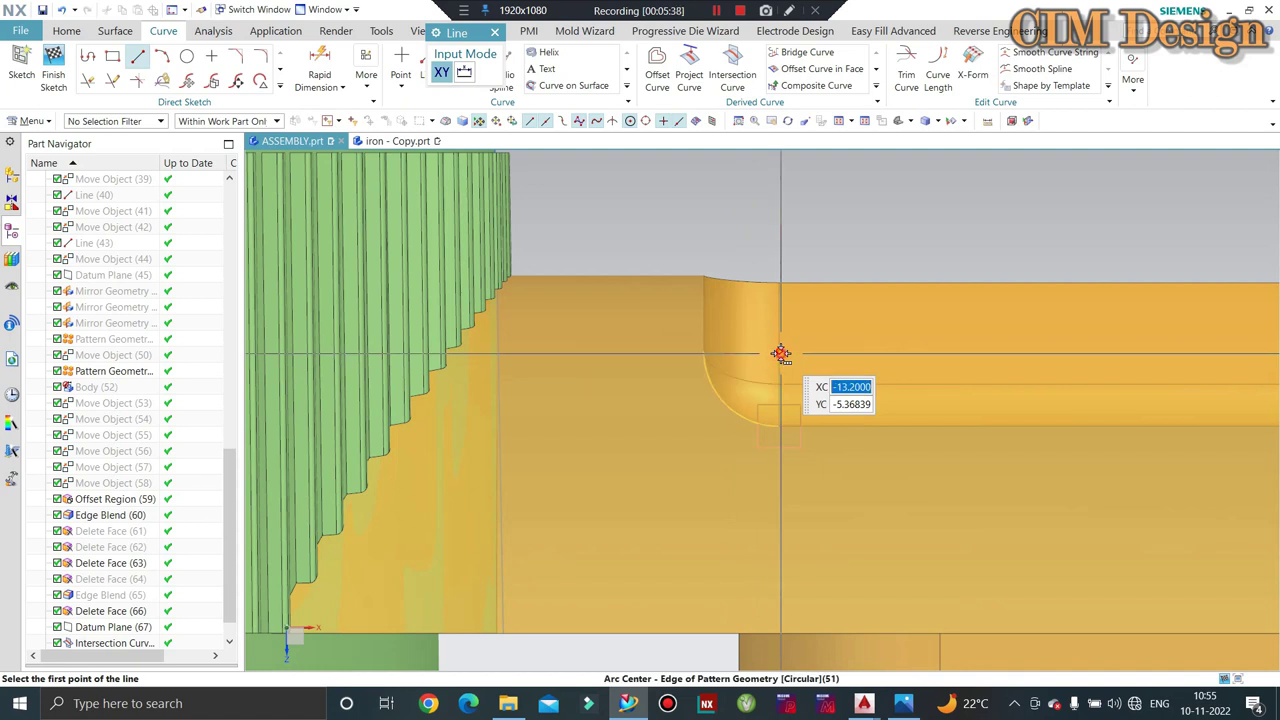
{"action": "left_click", "coordinate": [781, 353]}
{"action": "left_click", "coordinate": [850, 375]}
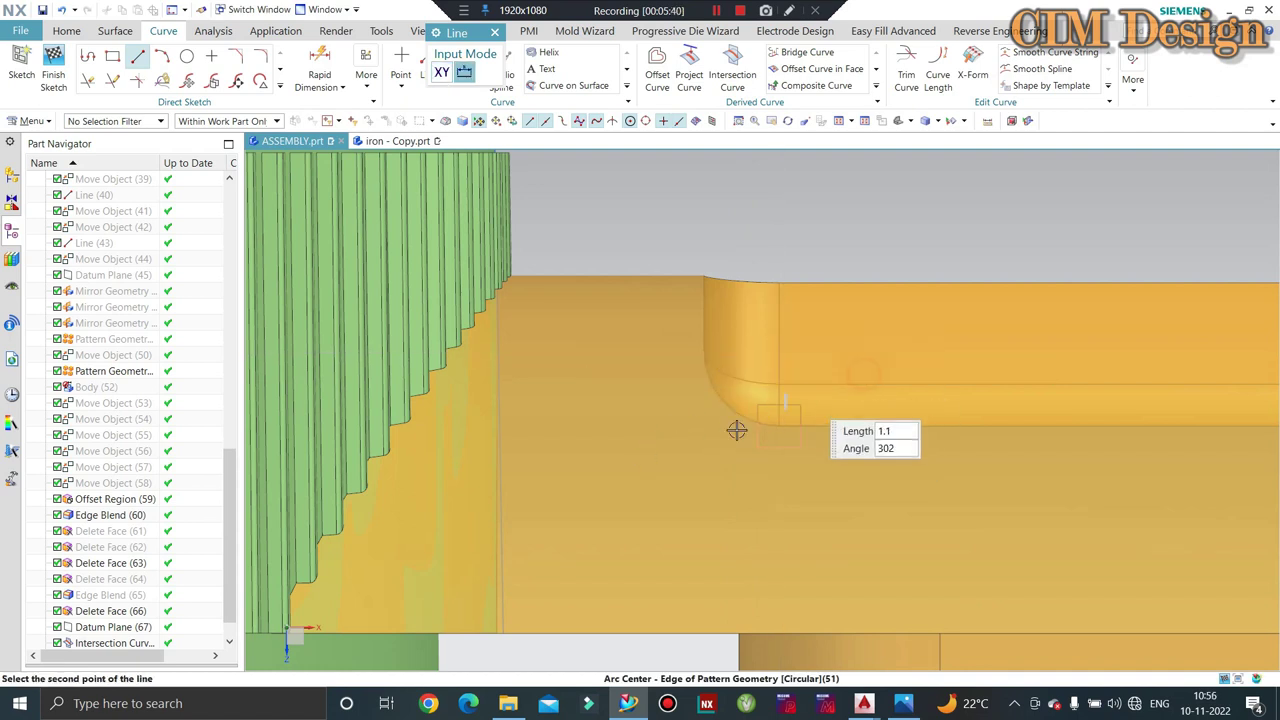
{"action": "left_click", "coordinate": [476, 546]}
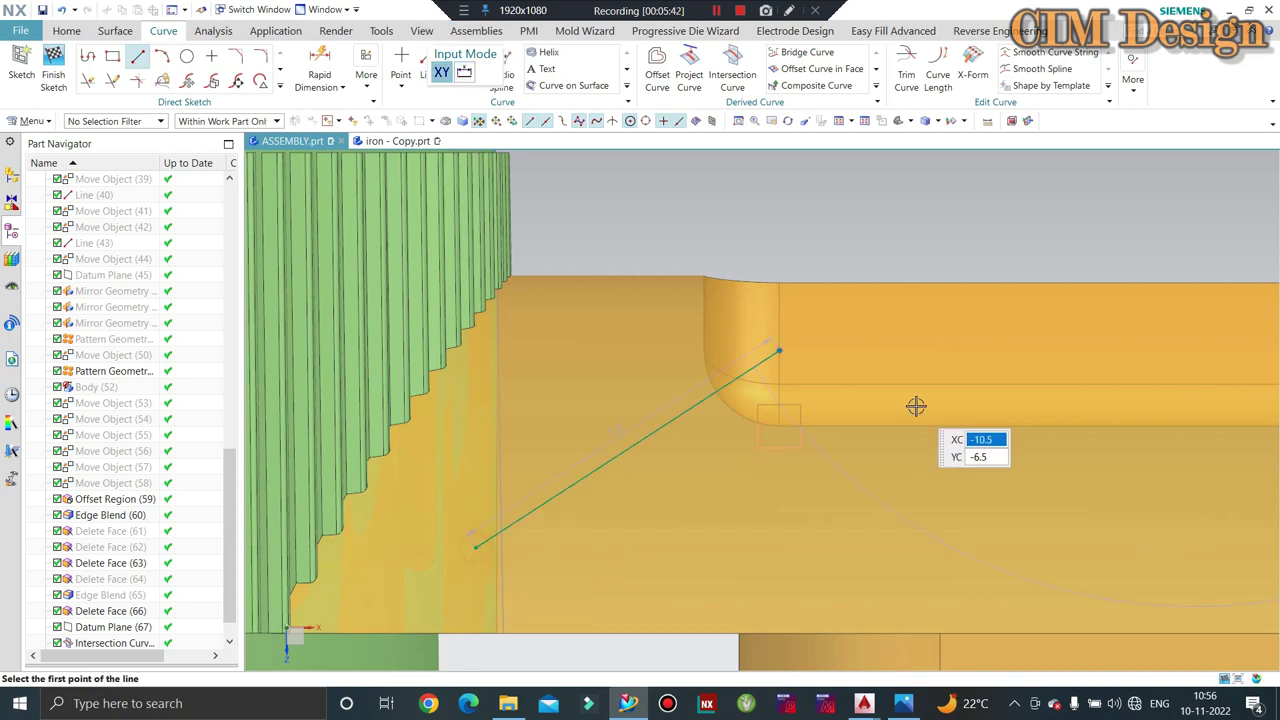
{"action": "key", "text": "Escape"}
Draw a second line from the arc centre running left
{"action": "left_click", "coordinate": [136, 58]}
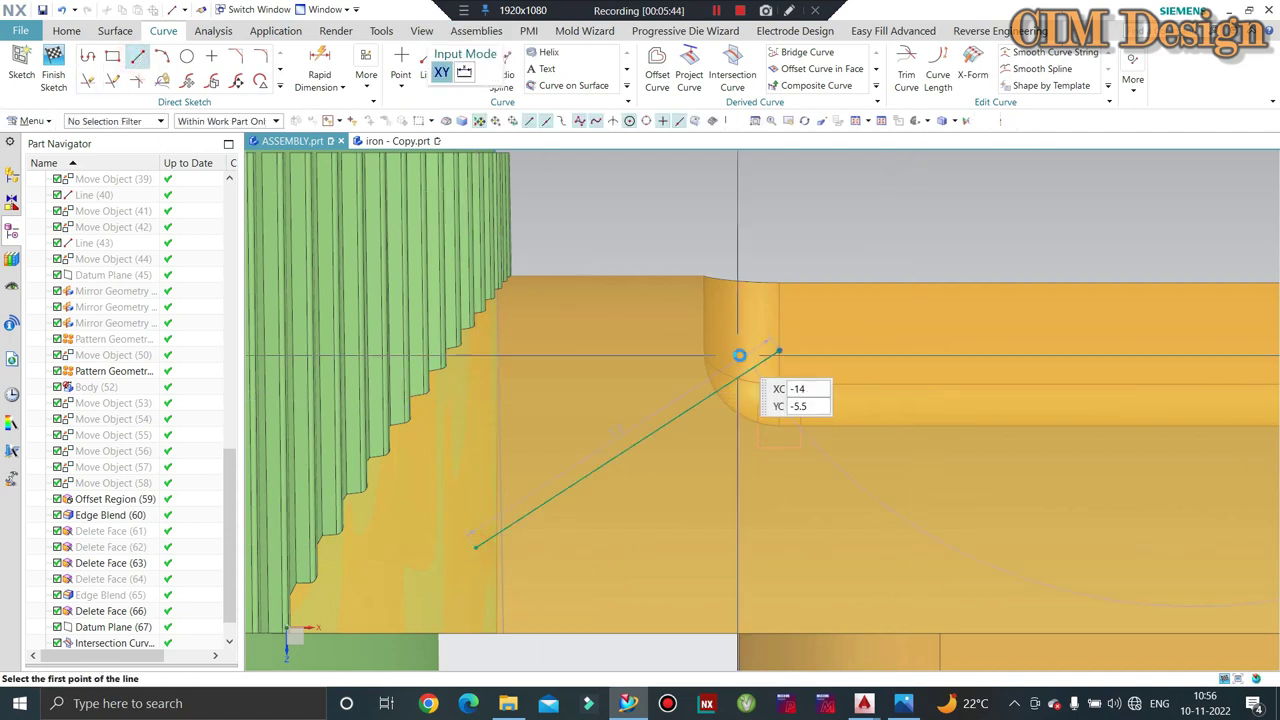
{"action": "left_click", "coordinate": [779, 351]}
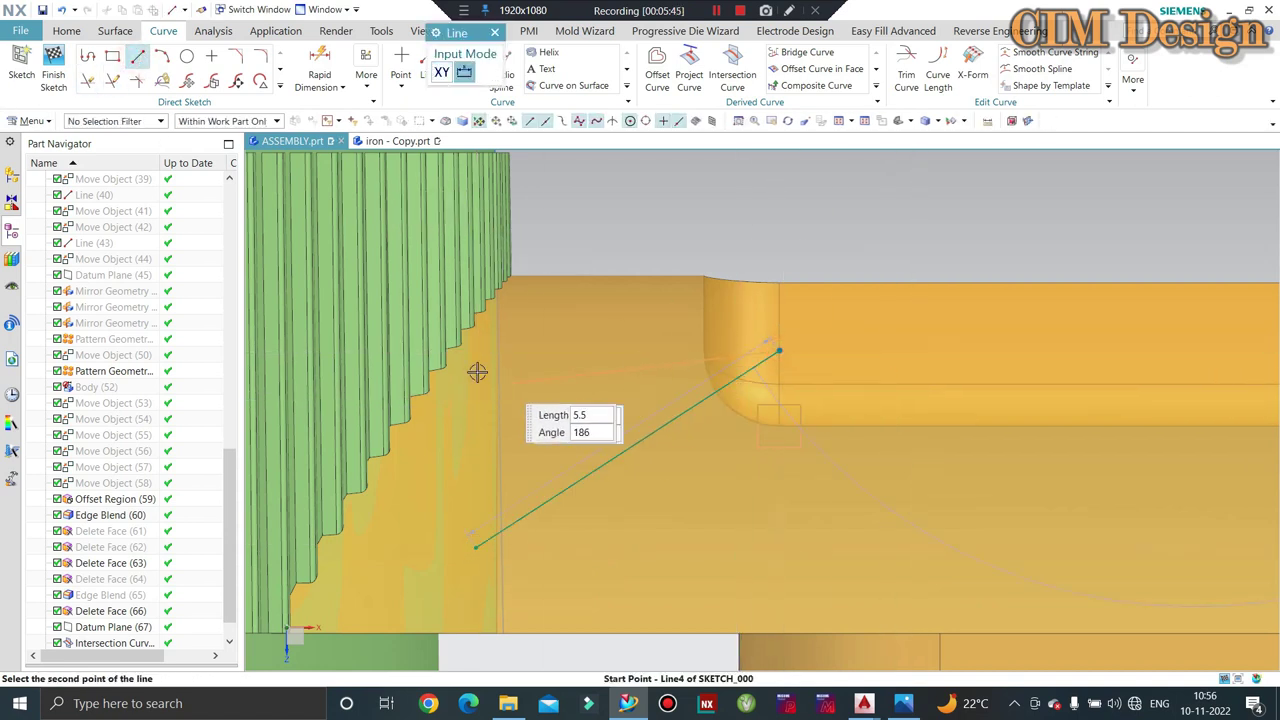
{"action": "left_click", "coordinate": [553, 348]}
{"action": "key", "text": "Escape"}
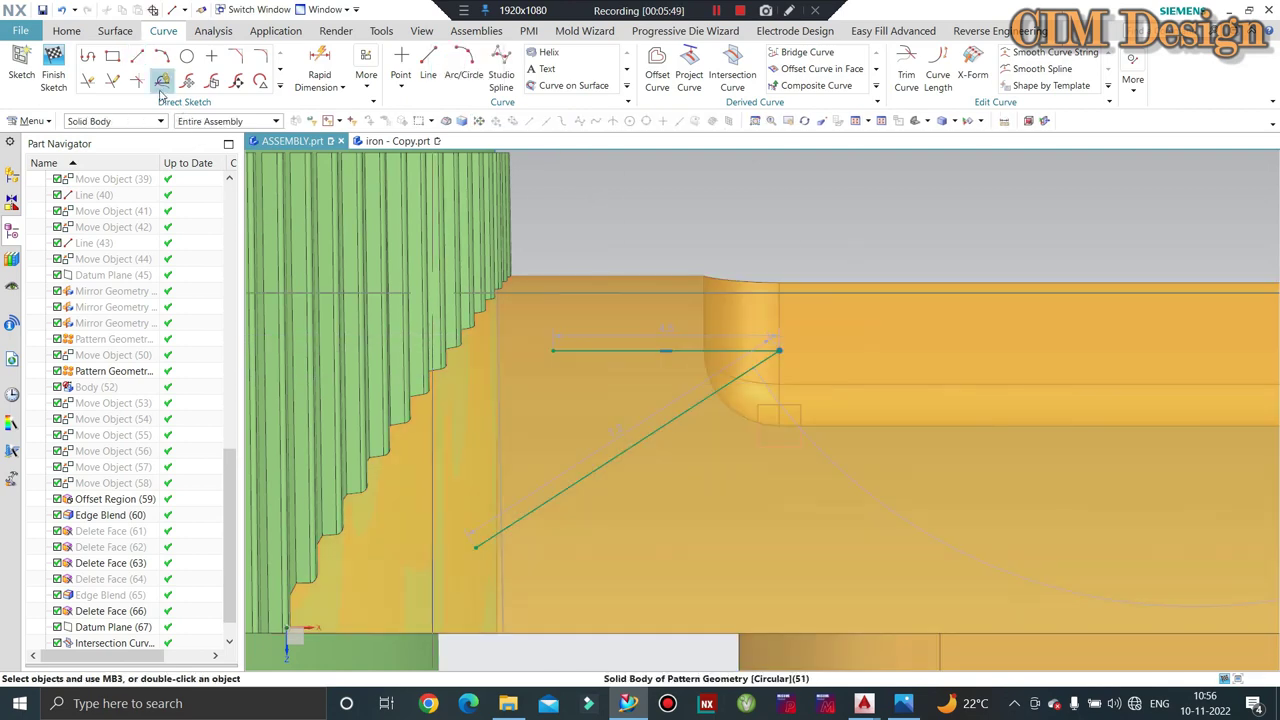
Constrain the second line horizontal and convert it to a reference line
{"action": "left_click", "coordinate": [113, 121]}
{"action": "left_click", "coordinate": [100, 132]}
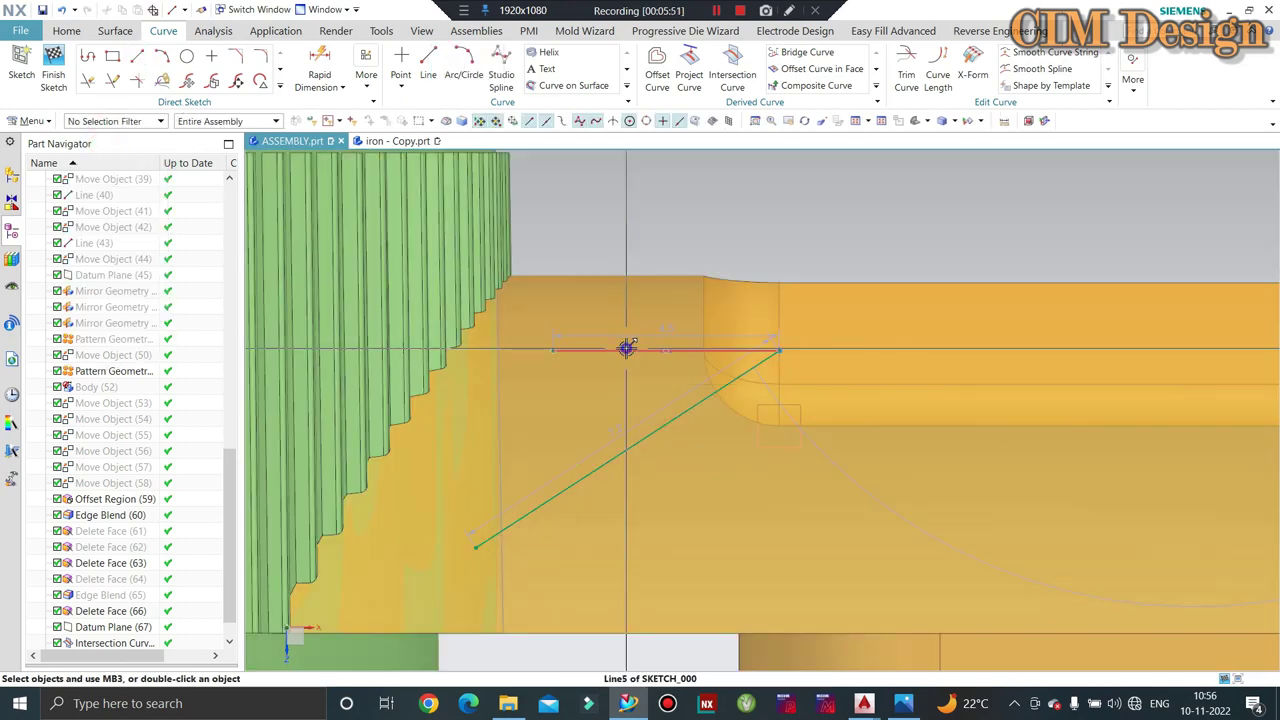
{"action": "right_click", "coordinate": [629, 349]}
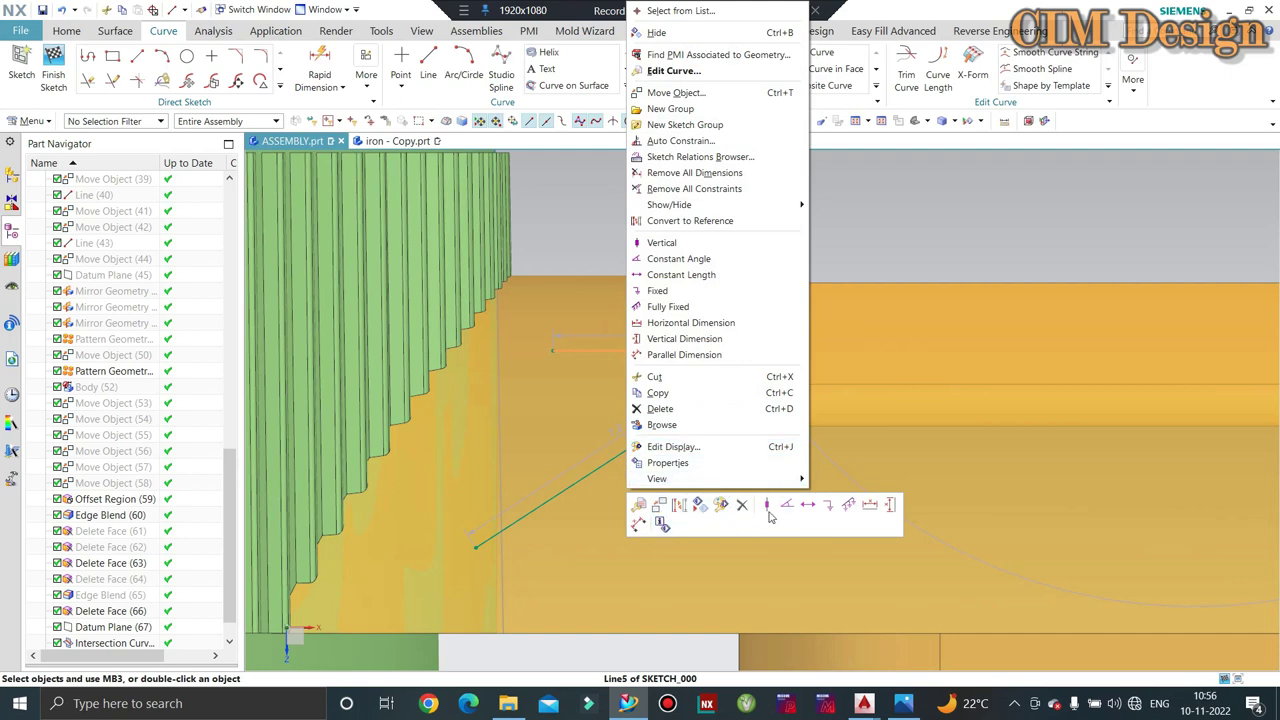
{"action": "left_click", "coordinate": [808, 505]}
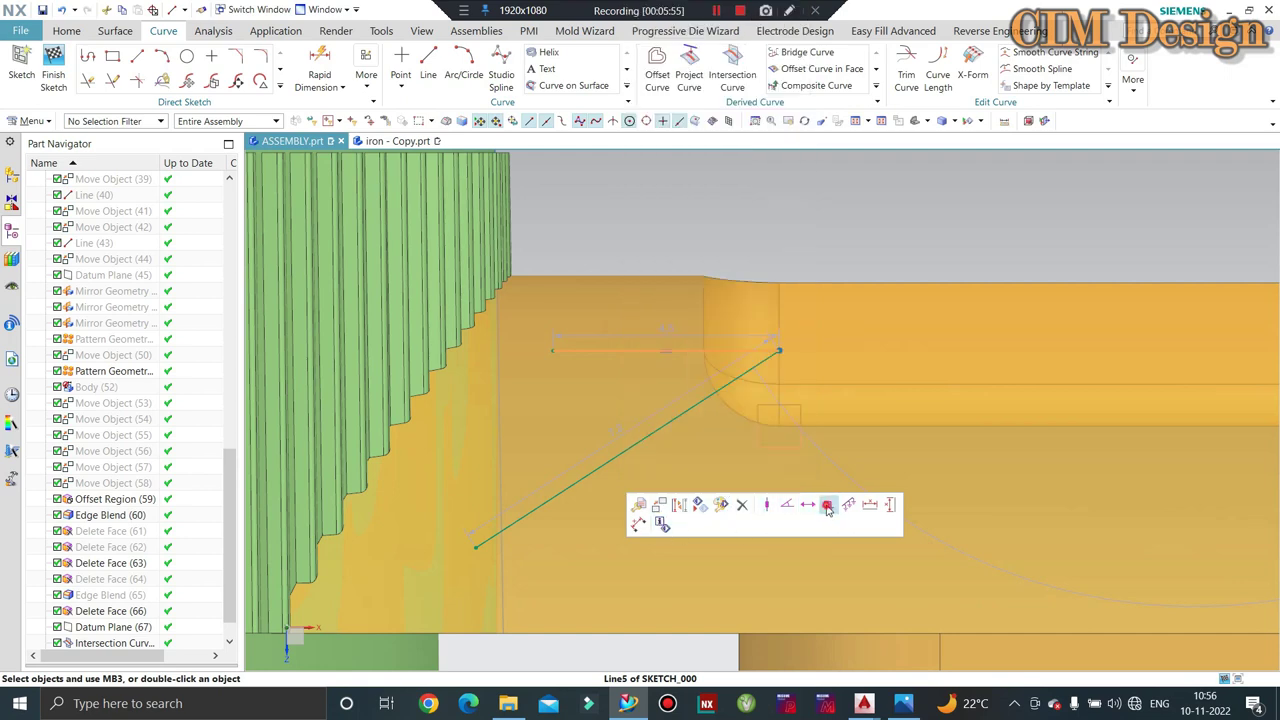
{"action": "right_click", "coordinate": [616, 351]}
{"action": "left_click", "coordinate": [670, 425]}
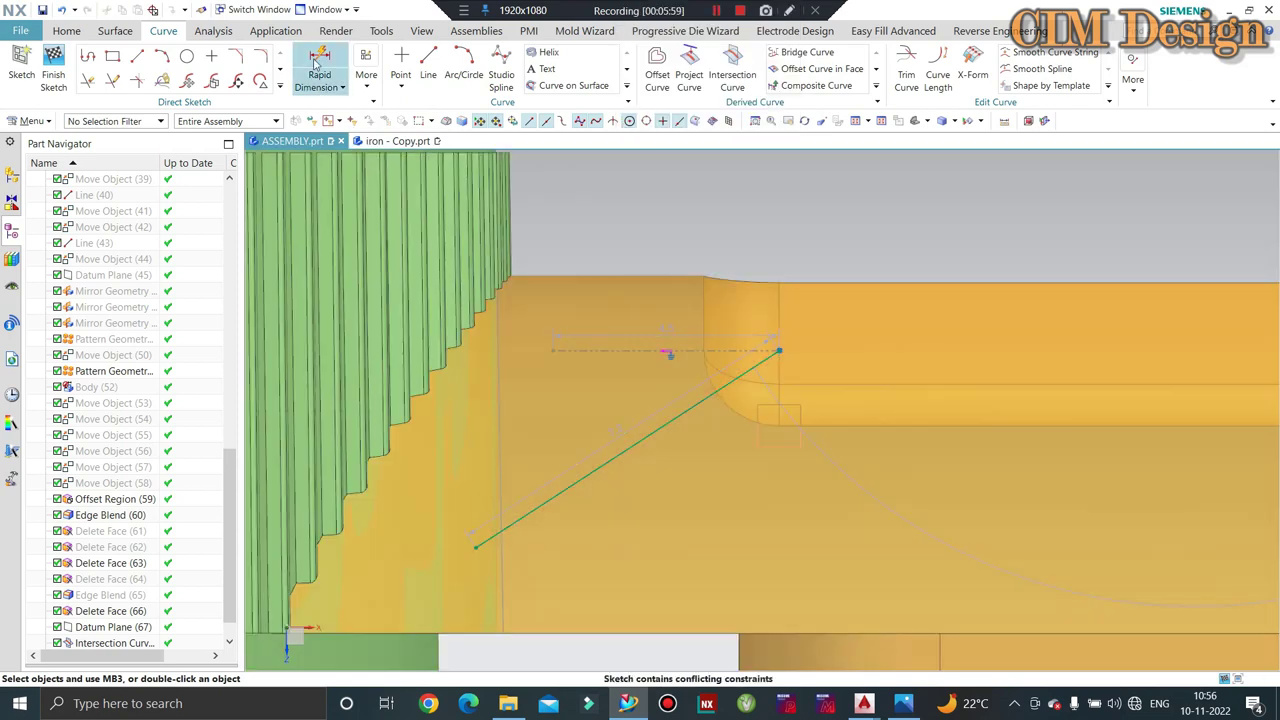
{"action": "left_click", "coordinate": [318, 64]}
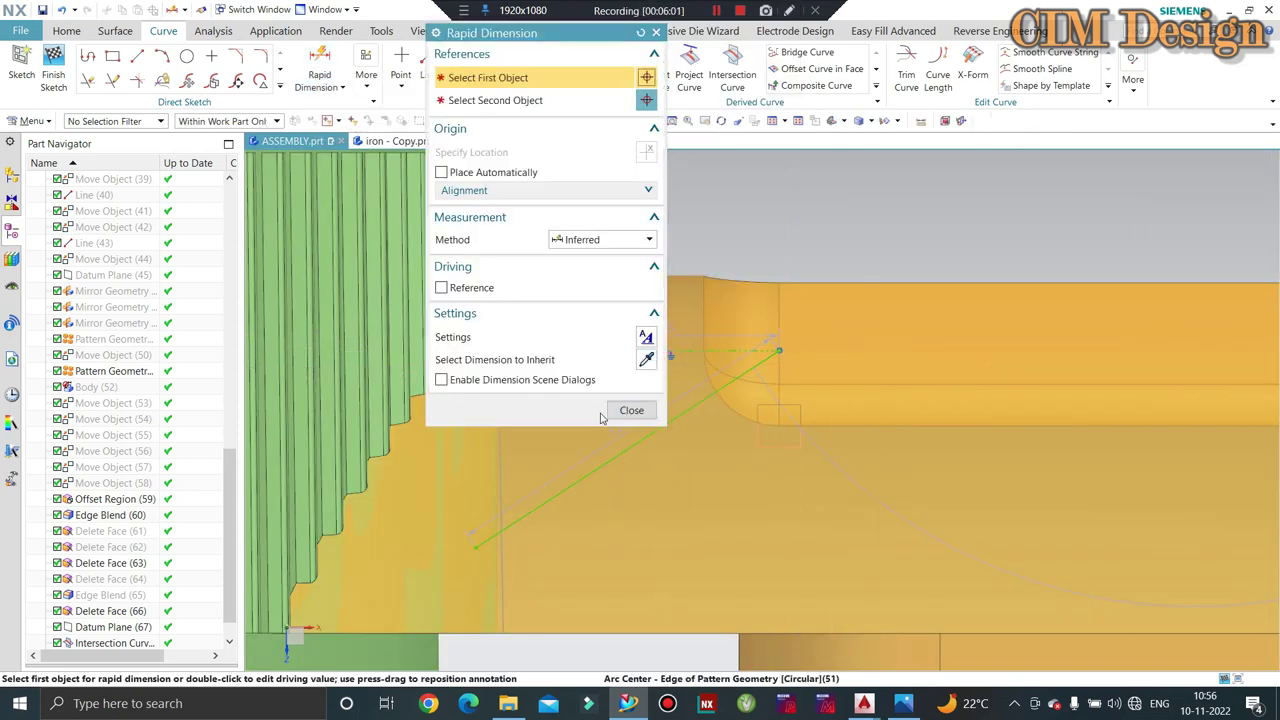
Dimension the angled sketch line at 30° from the reference line
{"action": "middle_click", "coordinate": [613, 406]}
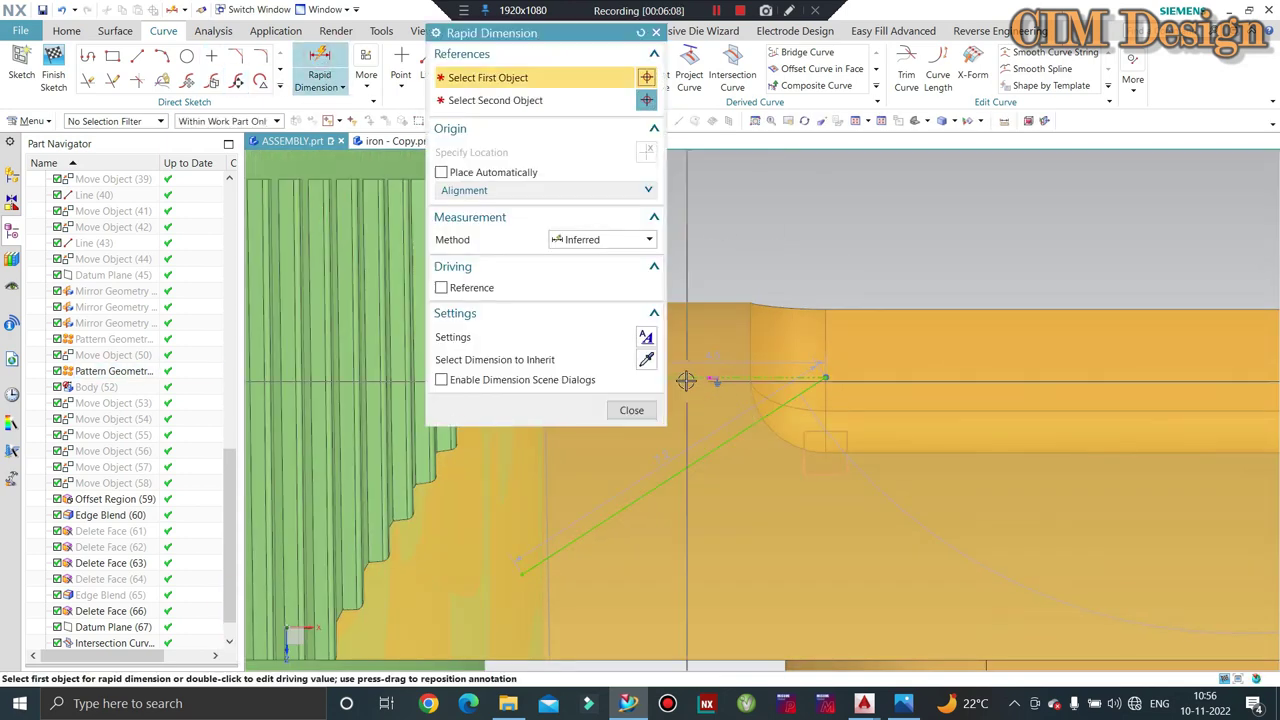
{"action": "left_click", "coordinate": [727, 441]}
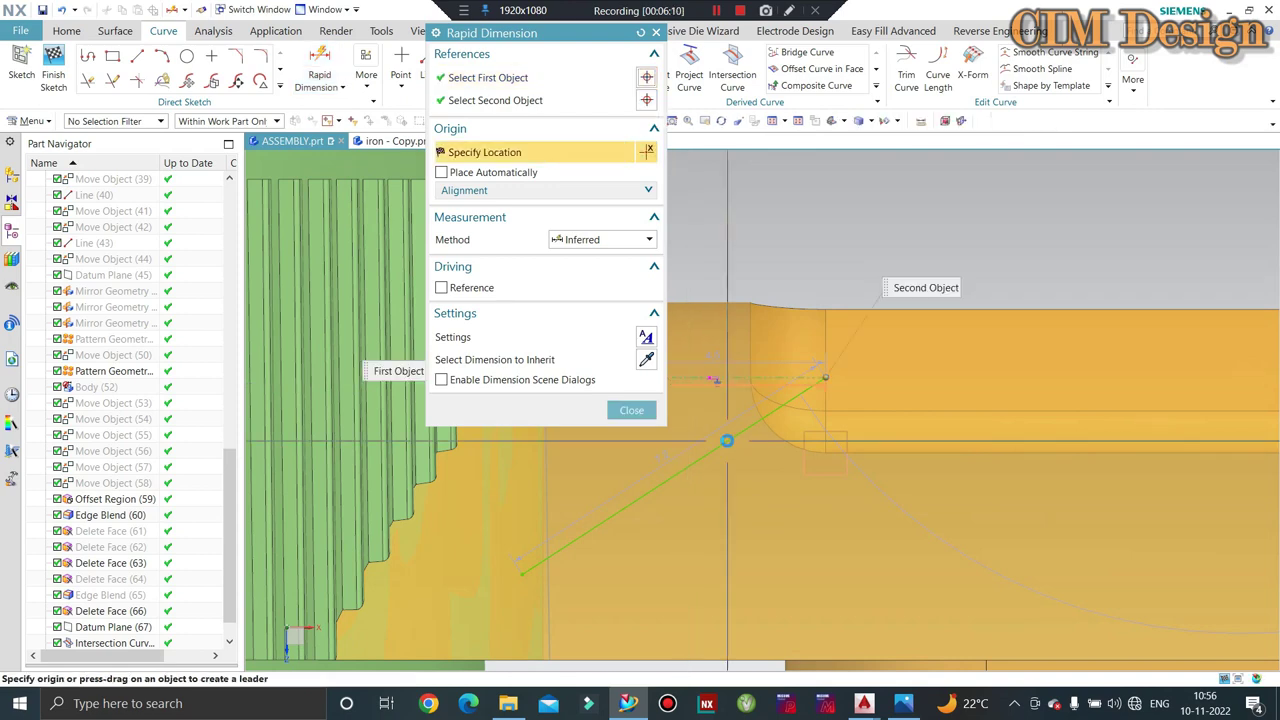
{"action": "scroll", "coordinate": [742, 421], "scroll_direction": "up", "scroll_amount": 3}
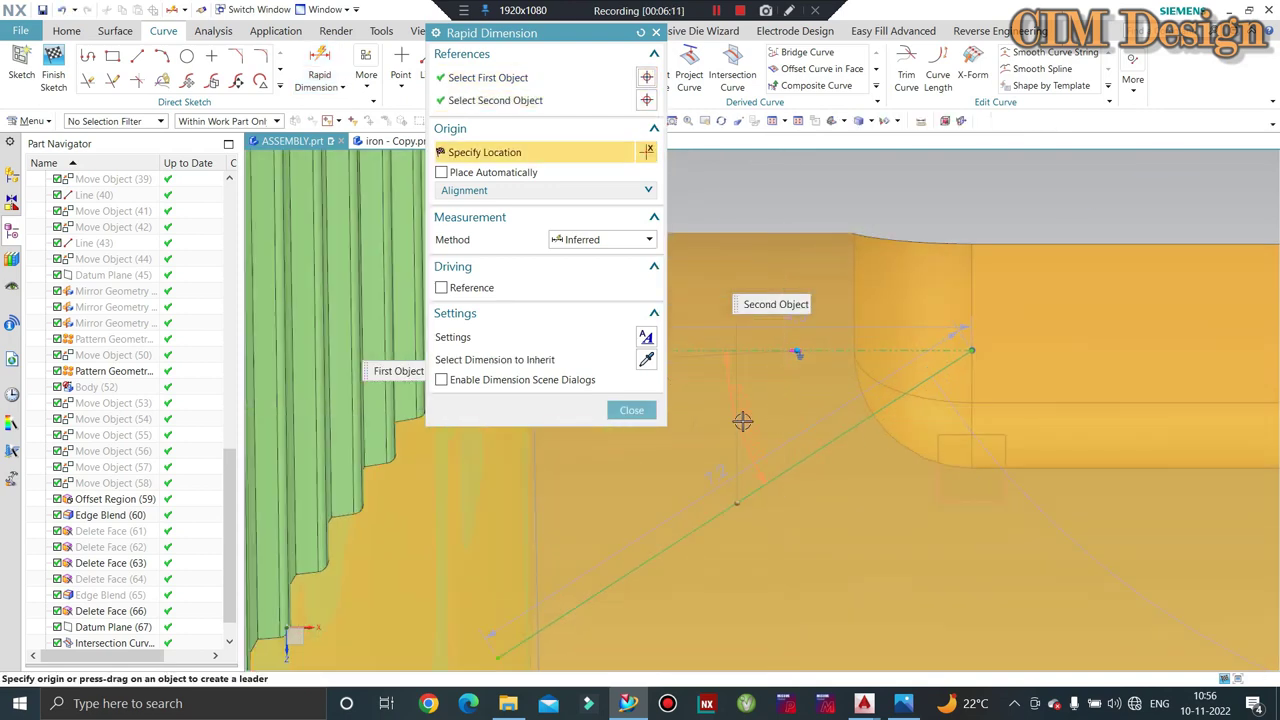
{"action": "left_click", "coordinate": [735, 421]}
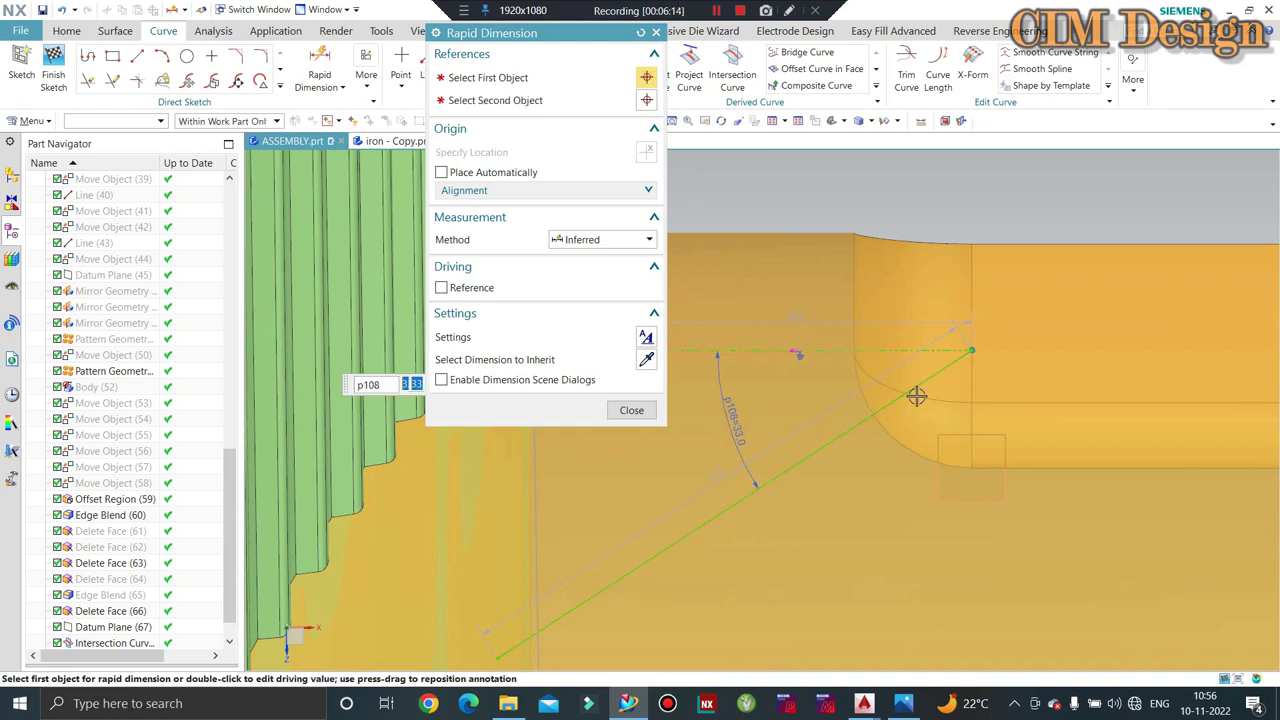
{"action": "type", "text": "30"}
{"action": "key", "text": "Return"}
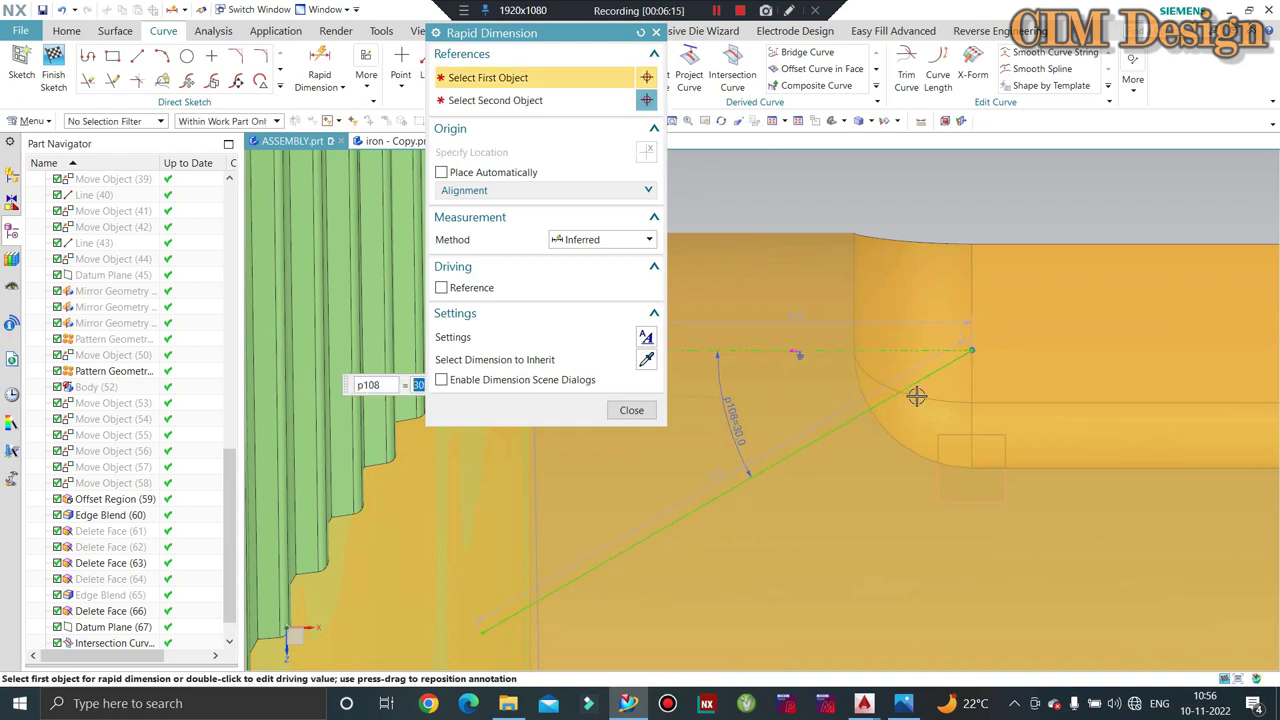
{"action": "left_click", "coordinate": [632, 410]}
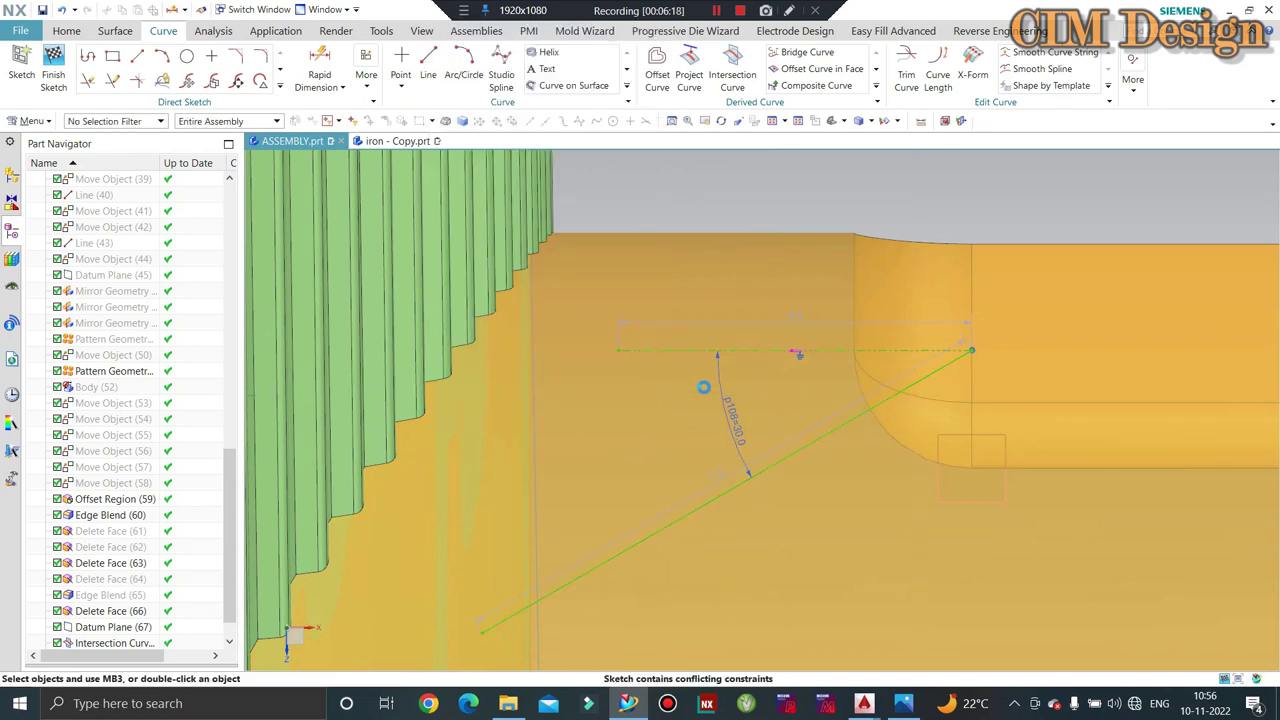
{"action": "scroll", "coordinate": [705, 375], "scroll_direction": "down", "scroll_amount": 2}
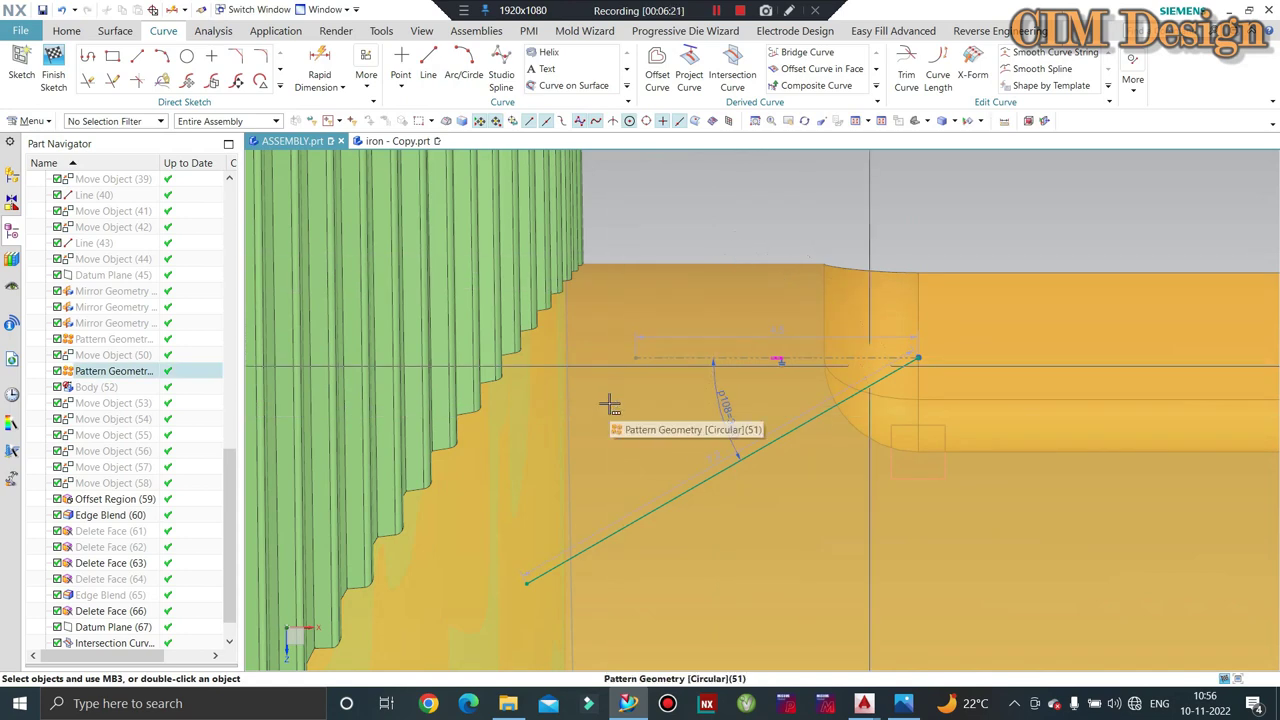
{"action": "scroll", "coordinate": [610, 405], "scroll_direction": "down", "scroll_amount": 1}
{"action": "scroll", "coordinate": [620, 420], "scroll_direction": "down", "scroll_amount": 1}
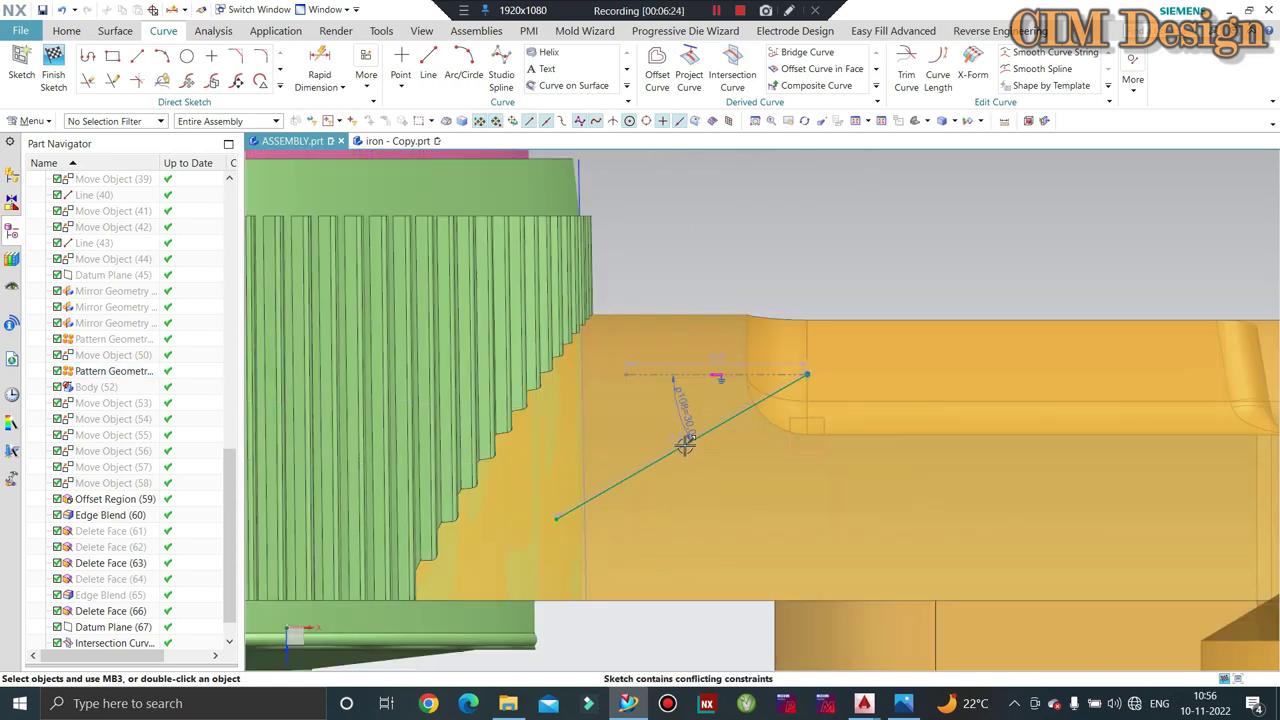
{"action": "scroll", "coordinate": [686, 440], "scroll_direction": "up", "scroll_amount": 1}
{"action": "scroll", "coordinate": [675, 460], "scroll_direction": "down", "scroll_amount": 1}
{"action": "scroll", "coordinate": [590, 550], "scroll_direction": "up", "scroll_amount": 2}
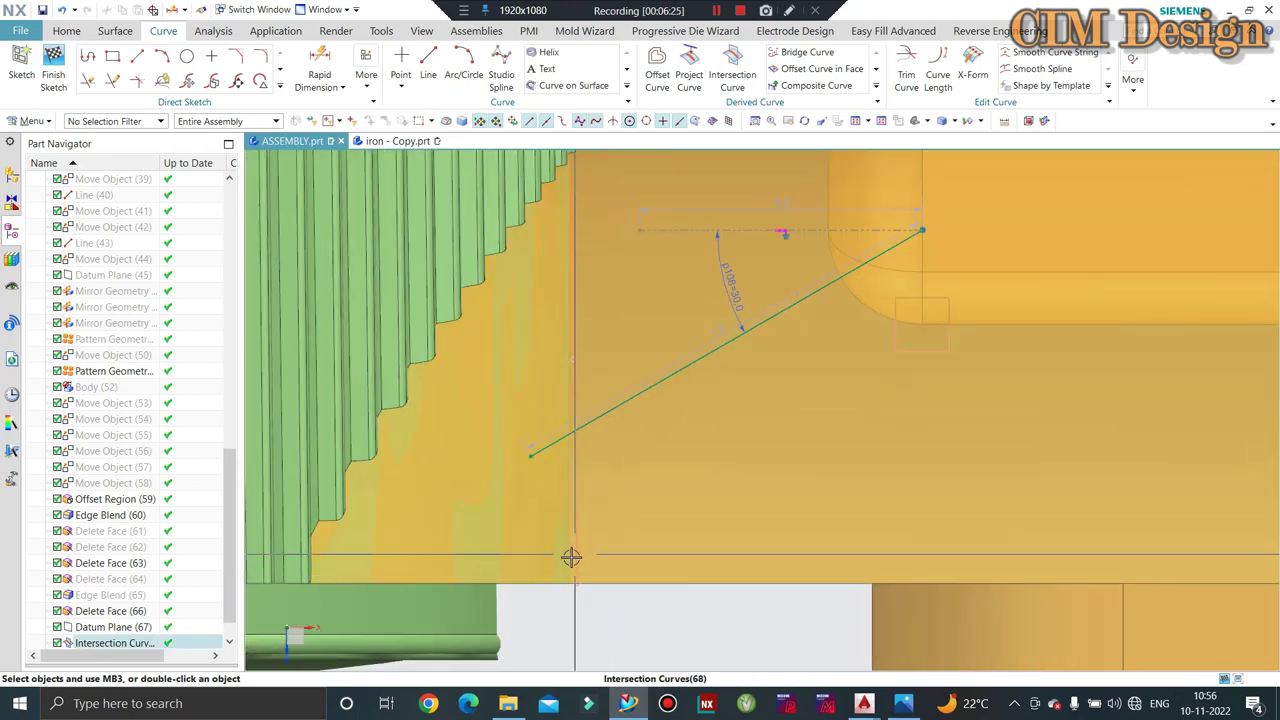
{"action": "scroll", "coordinate": [569, 562], "scroll_direction": "down", "scroll_amount": 2}
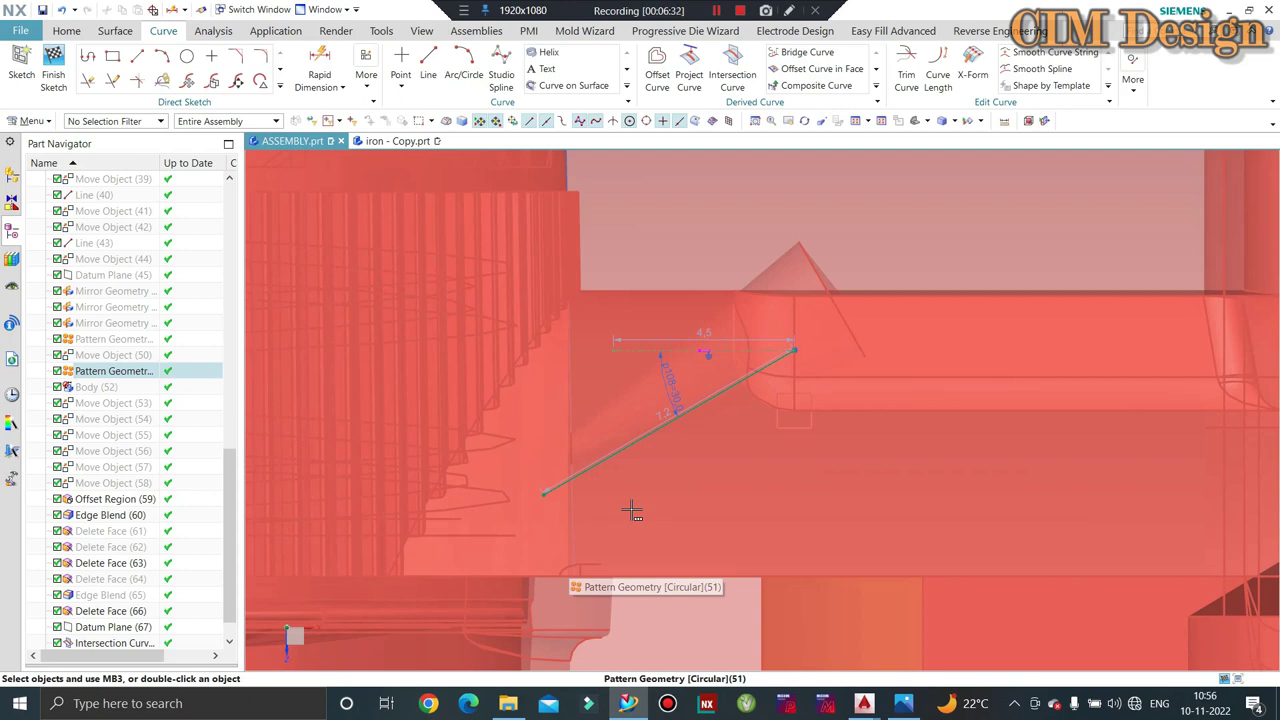
{"action": "scroll", "coordinate": [696, 438], "scroll_direction": "up", "scroll_amount": 1}
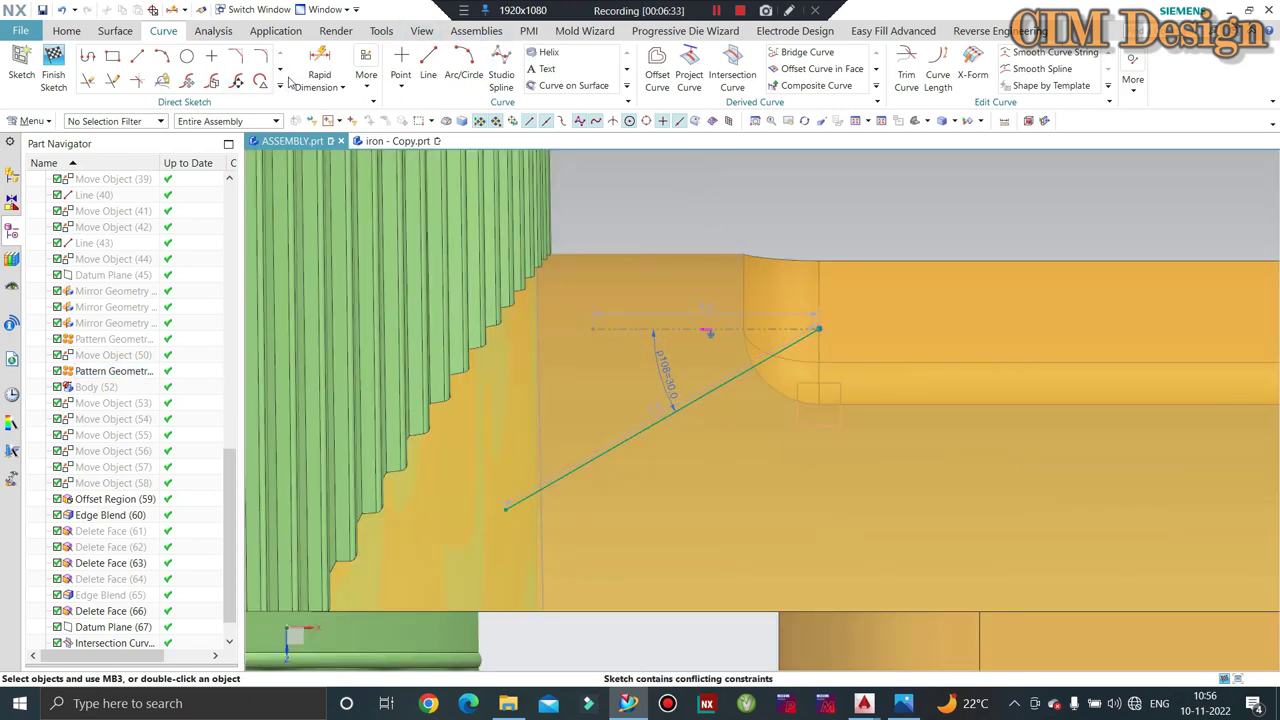
Add a 5.6 horizontal dimension between the angled line's endpoints and close Rapid Dimension
{"action": "left_click", "coordinate": [320, 62]}
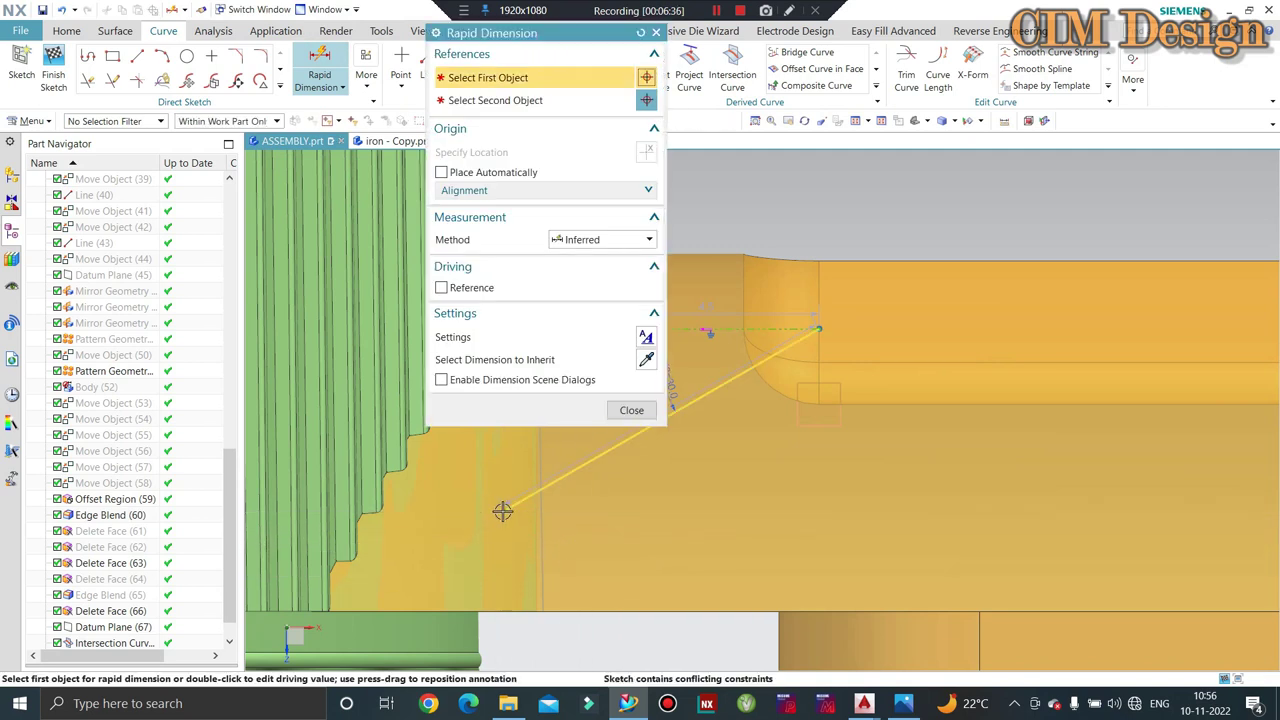
{"action": "left_click", "coordinate": [504, 509]}
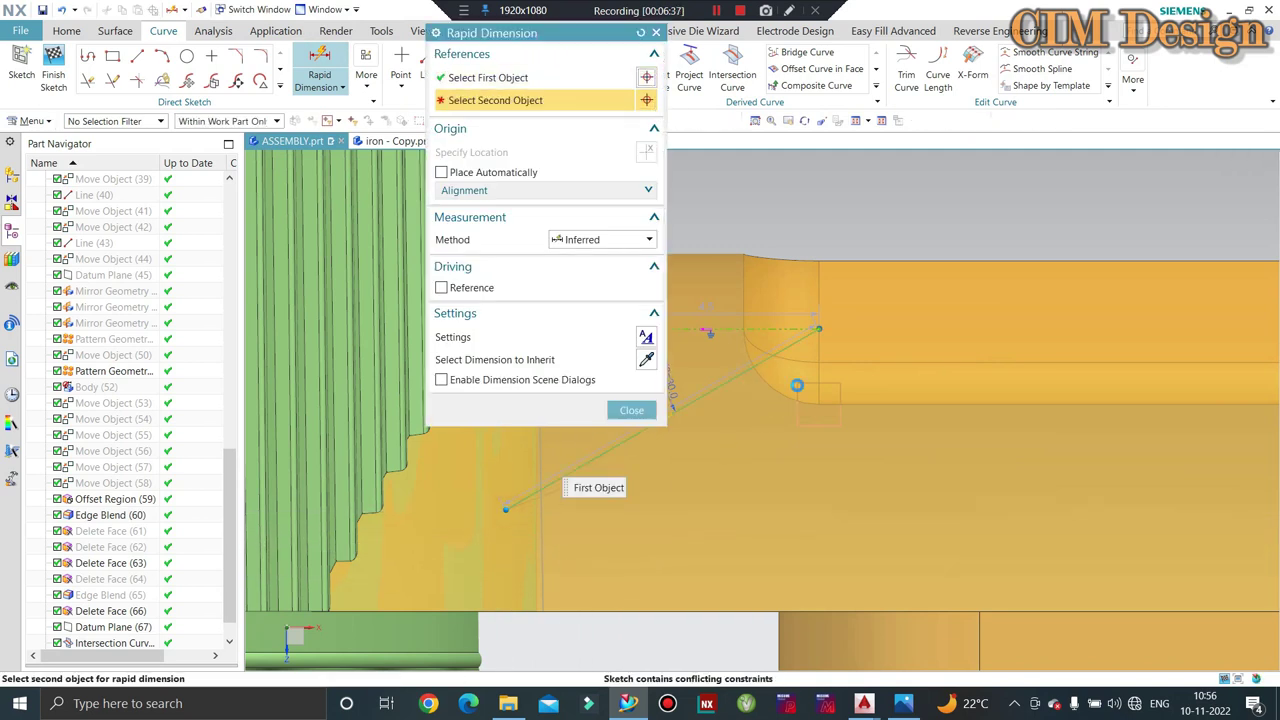
{"action": "left_click", "coordinate": [818, 326]}
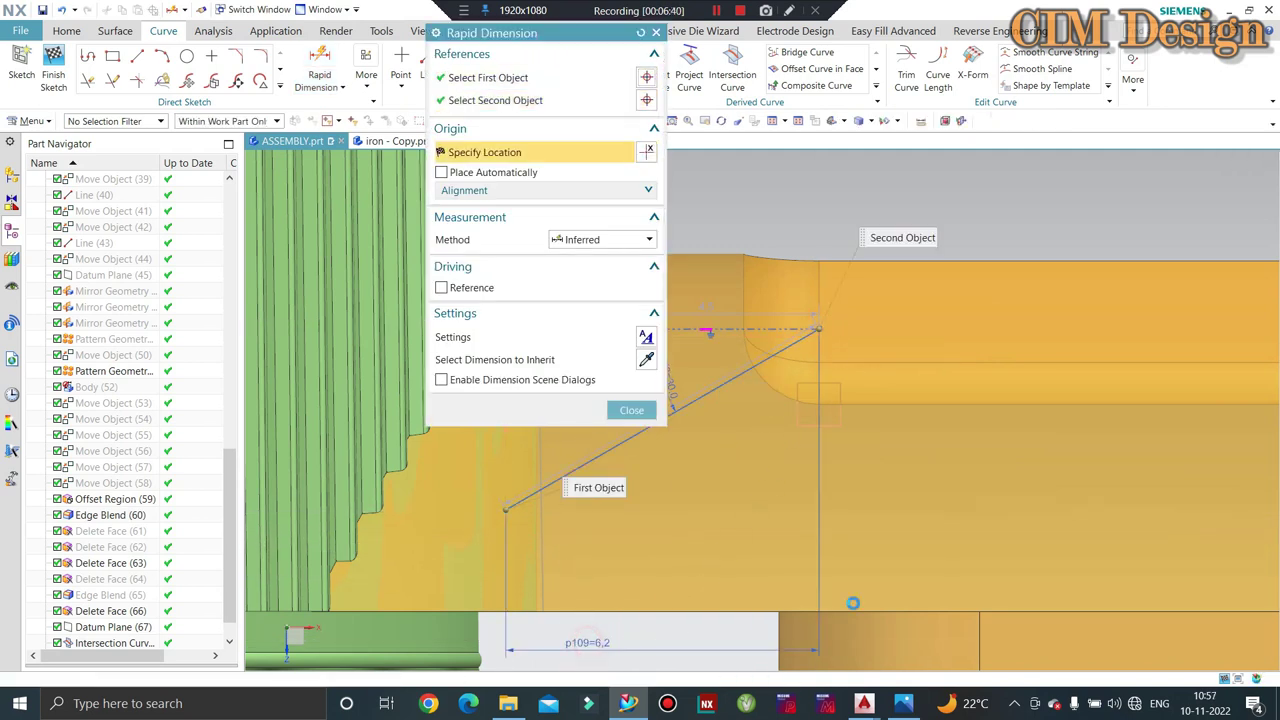
{"action": "left_click", "coordinate": [900, 598]}
{"action": "type", "text": "5"}
{"action": "key", "text": "Return"}
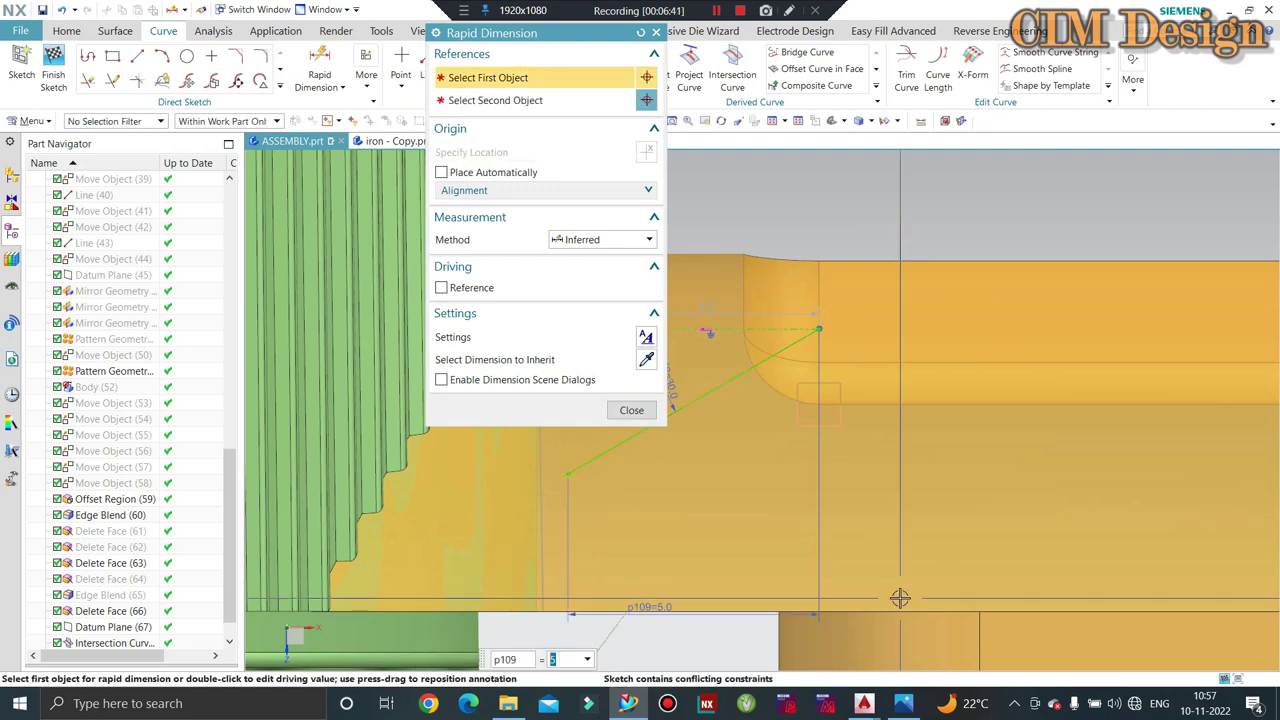
{"action": "type", "text": ".5"}
{"action": "key", "text": "Return"}
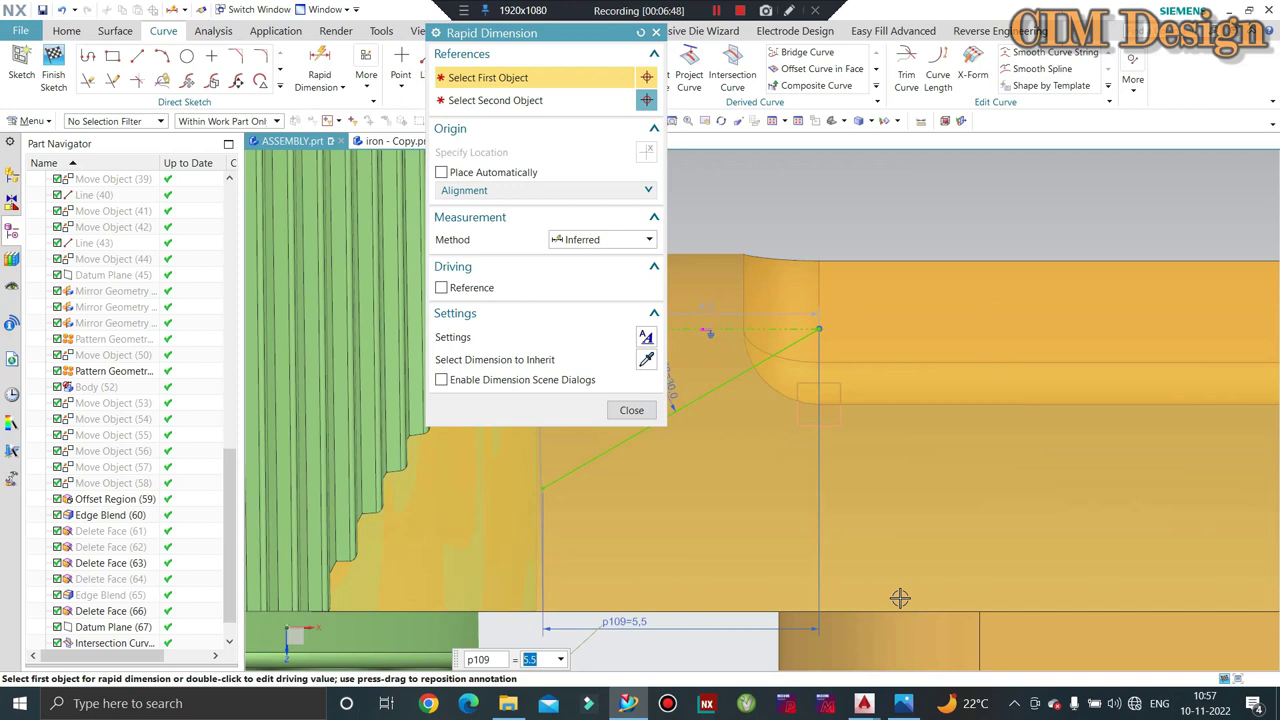
{"action": "type", "text": "5.6"}
{"action": "key", "text": "Return"}
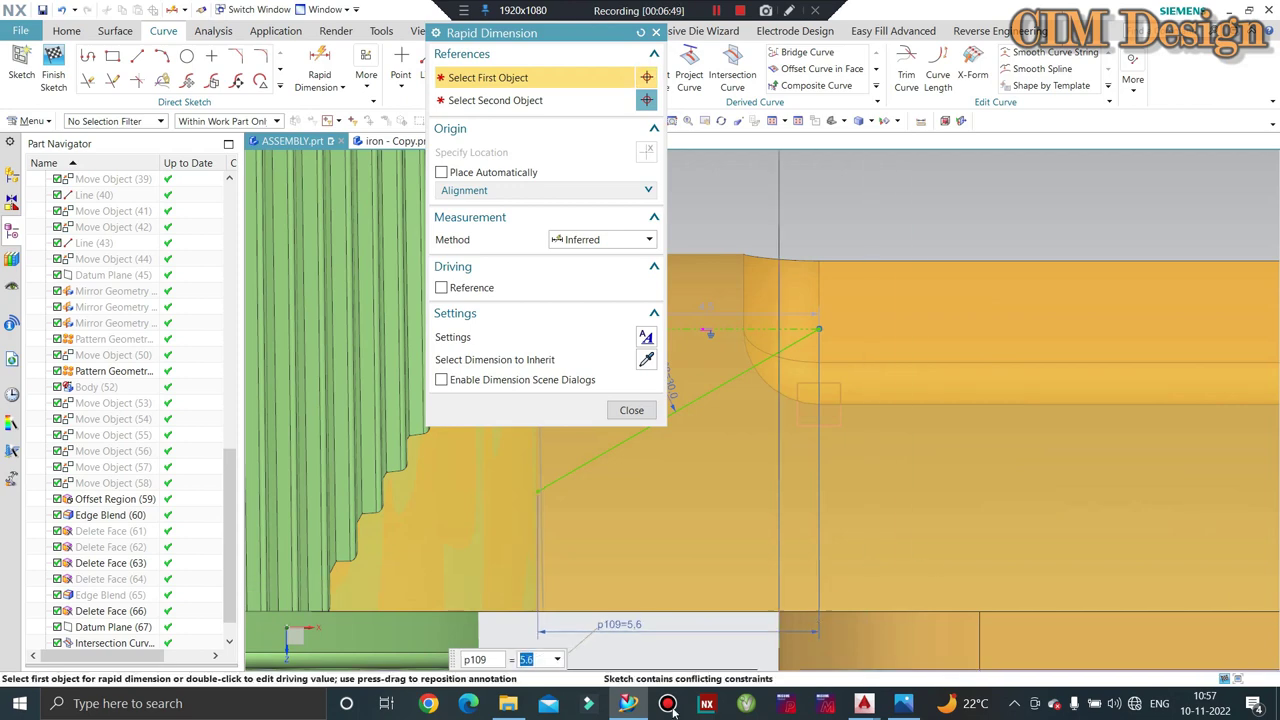
{"action": "scroll", "coordinate": [529, 486], "scroll_direction": "up", "scroll_amount": 3}
{"action": "scroll", "coordinate": [628, 515], "scroll_direction": "up", "scroll_amount": 3}
{"action": "scroll", "coordinate": [646, 516], "scroll_direction": "down", "scroll_amount": 2}
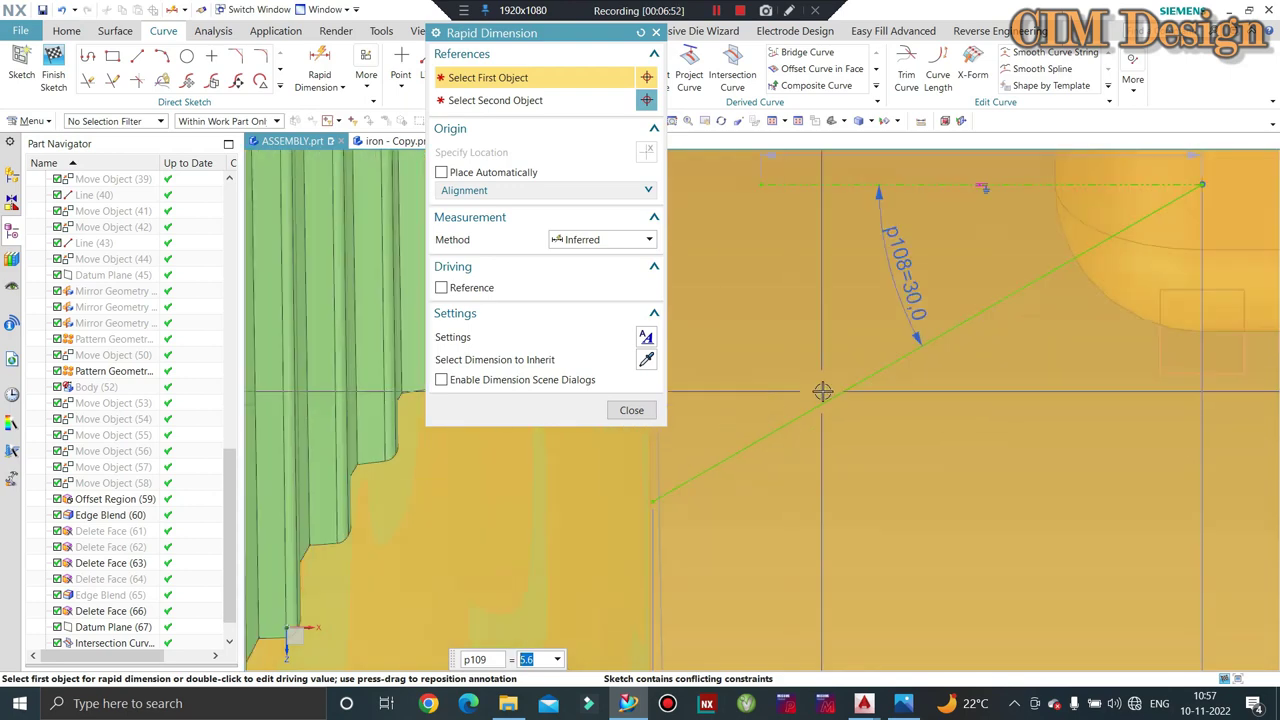
{"action": "scroll", "coordinate": [720, 450], "scroll_direction": "down", "scroll_amount": 2}
{"action": "scroll", "coordinate": [700, 420], "scroll_direction": "down", "scroll_amount": 1}
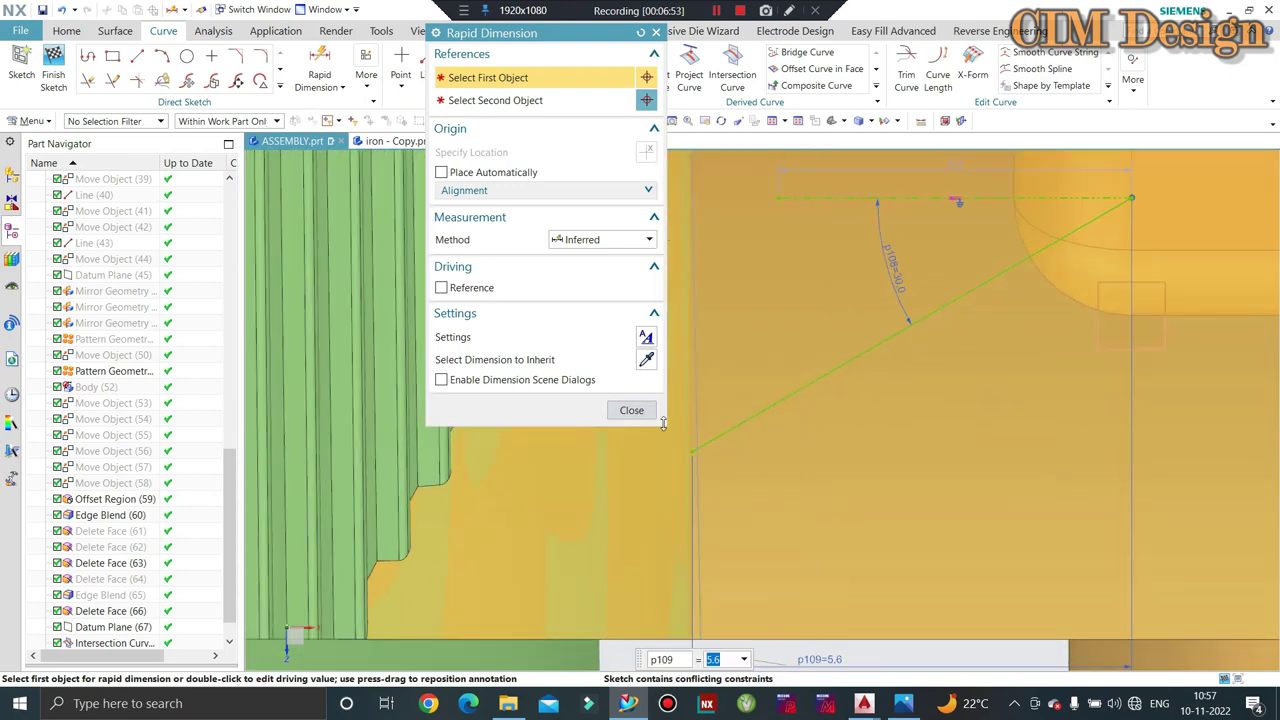
{"action": "left_click", "coordinate": [631, 410]}
{"action": "scroll", "coordinate": [620, 403], "scroll_direction": "down", "scroll_amount": 2}
{"action": "scroll", "coordinate": [811, 361], "scroll_direction": "down", "scroll_amount": 2}
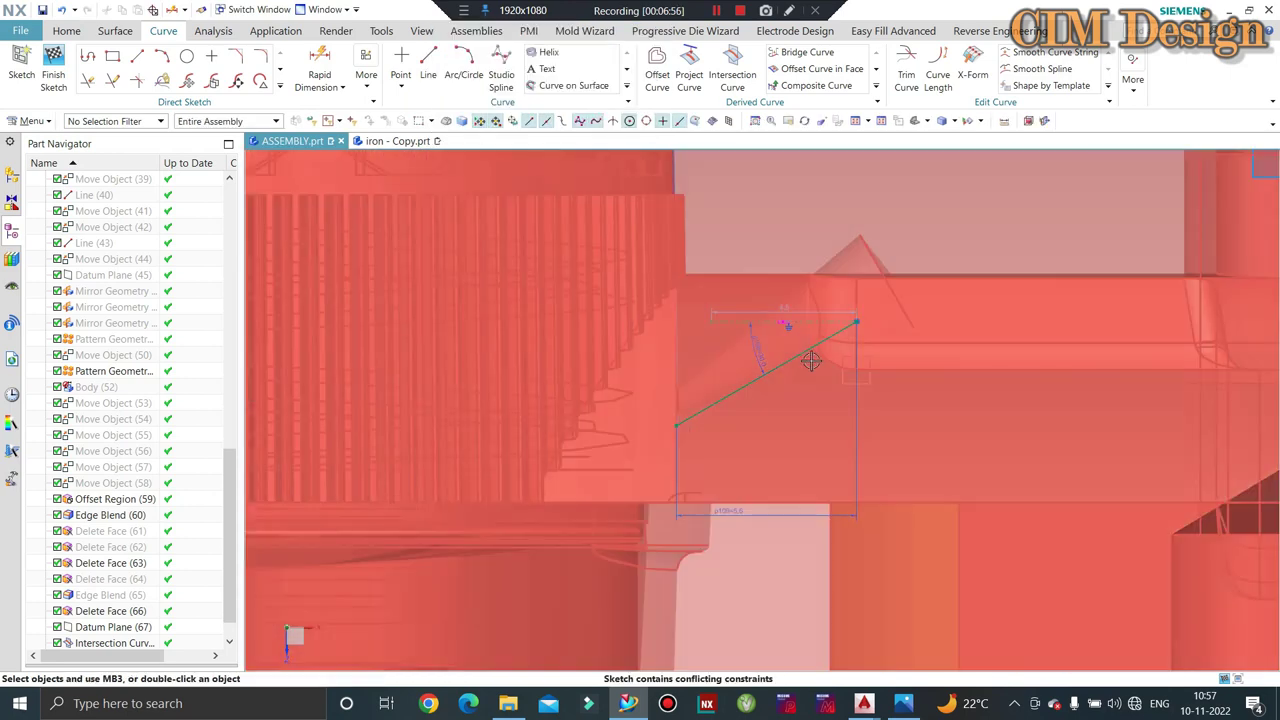
{"action": "mouse_move", "coordinate": [864, 704]}
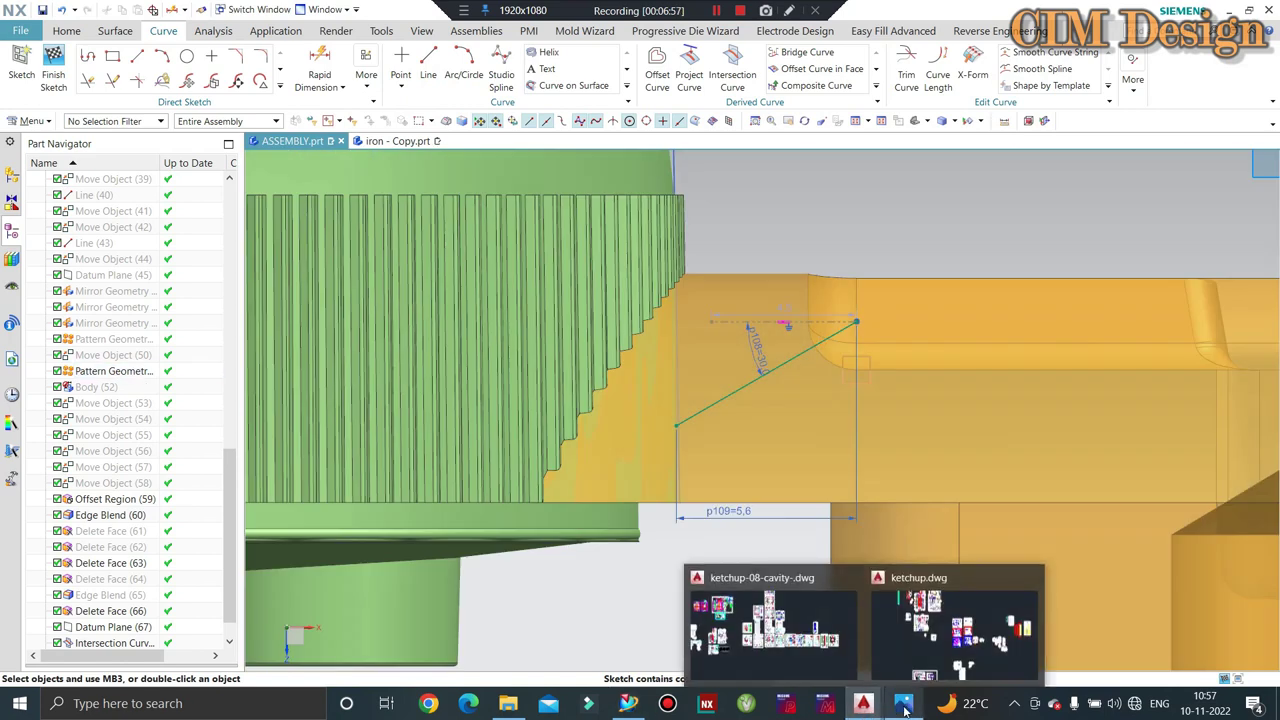
{"action": "left_click", "coordinate": [903, 704]}
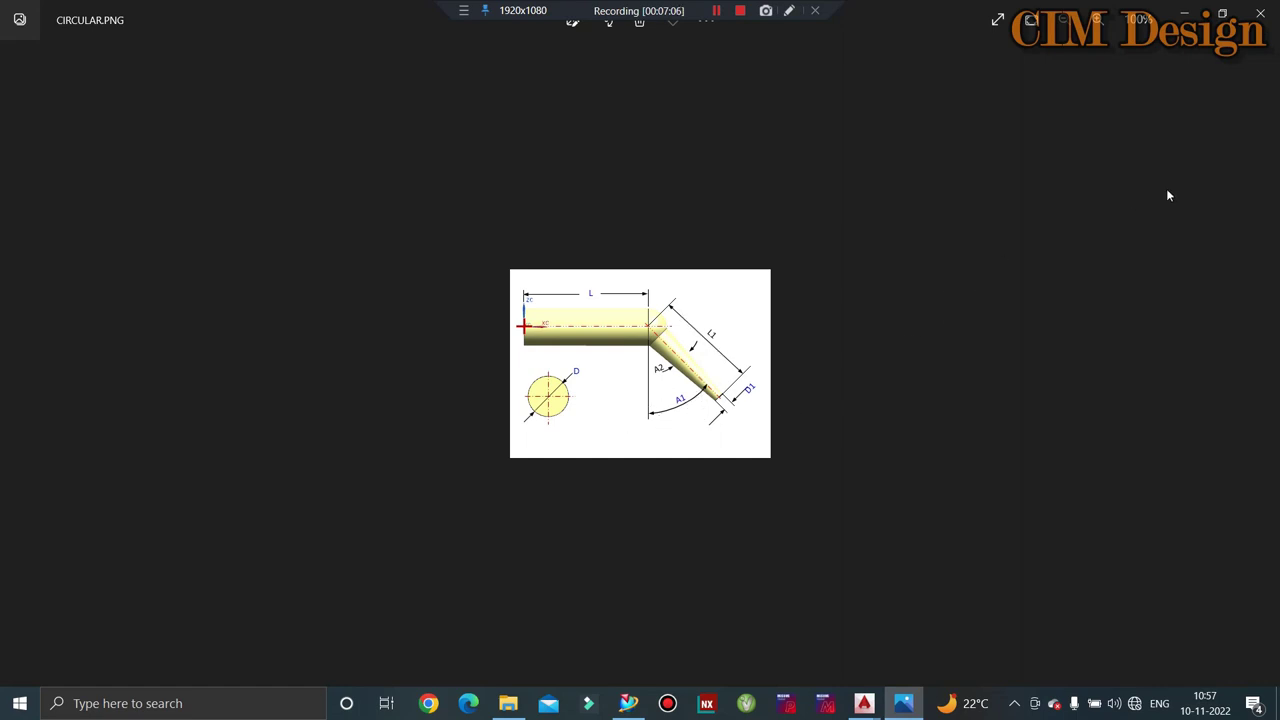
{"action": "key", "text": "alt+Tab"}
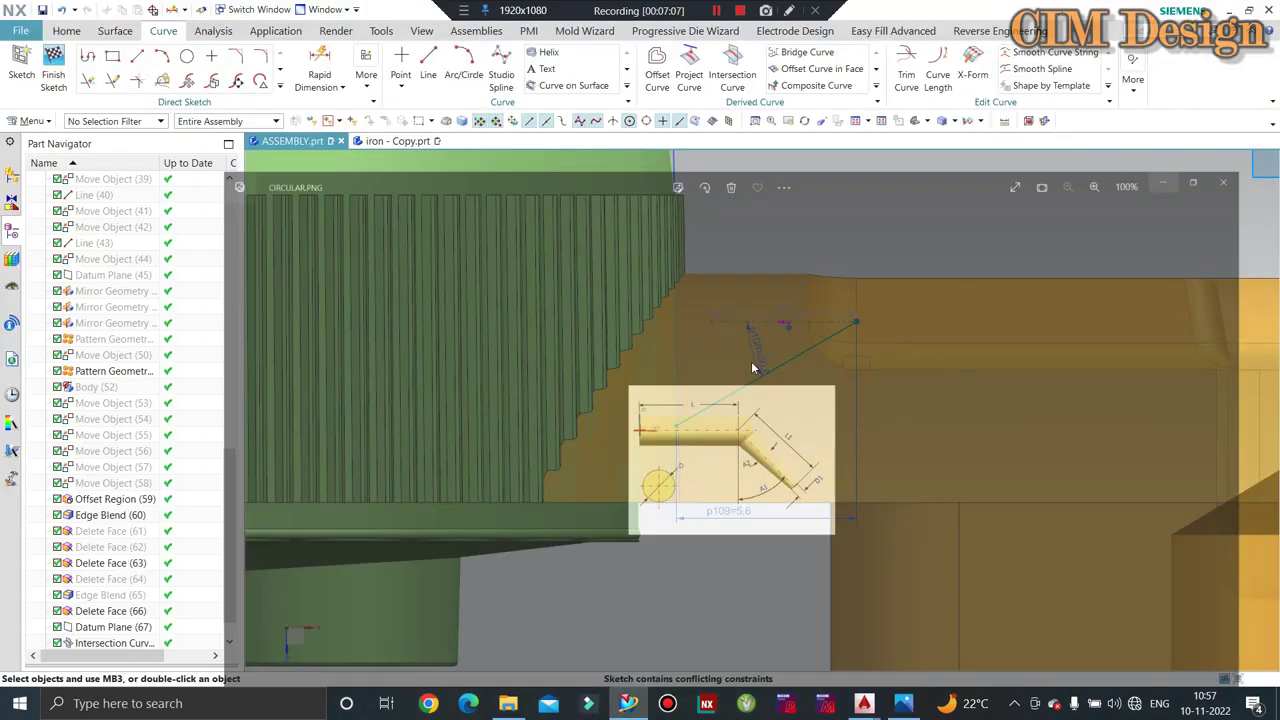
{"action": "scroll", "coordinate": [585, 335], "scroll_direction": "down", "scroll_amount": 1}
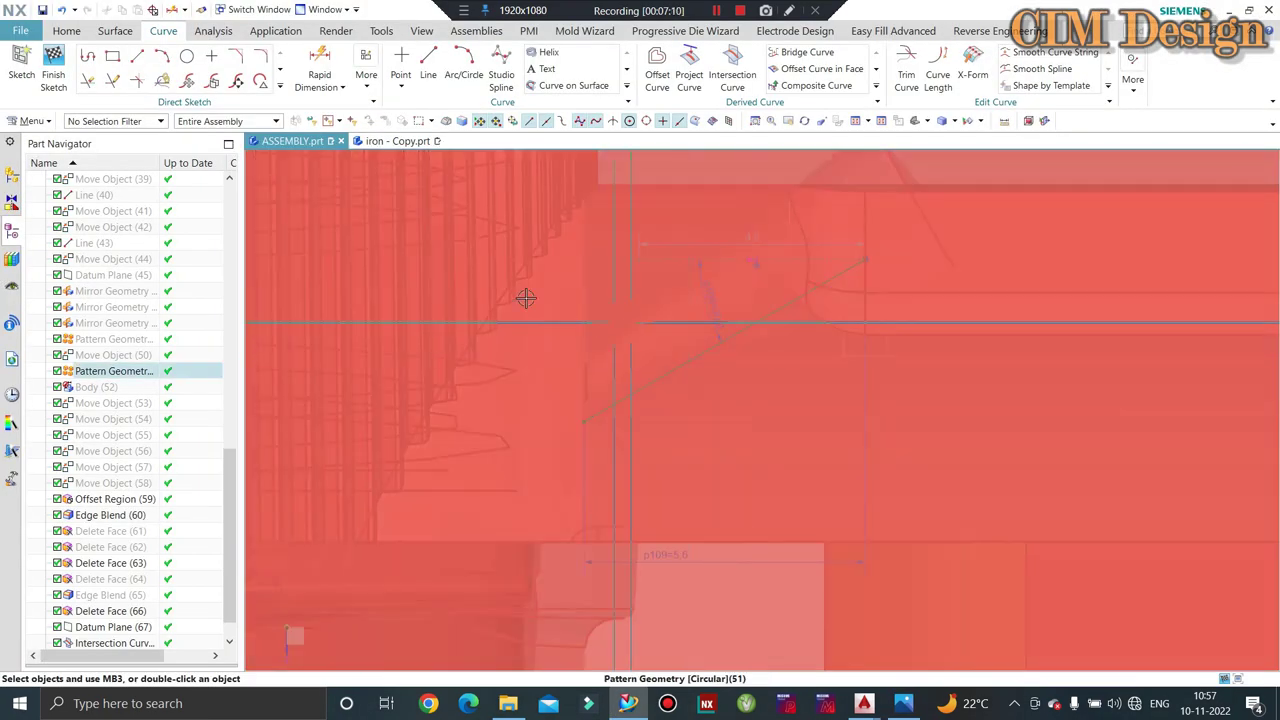
Finish the sketch and start a datum plane with its normal along the sketch line
{"action": "left_click", "coordinate": [55, 60]}
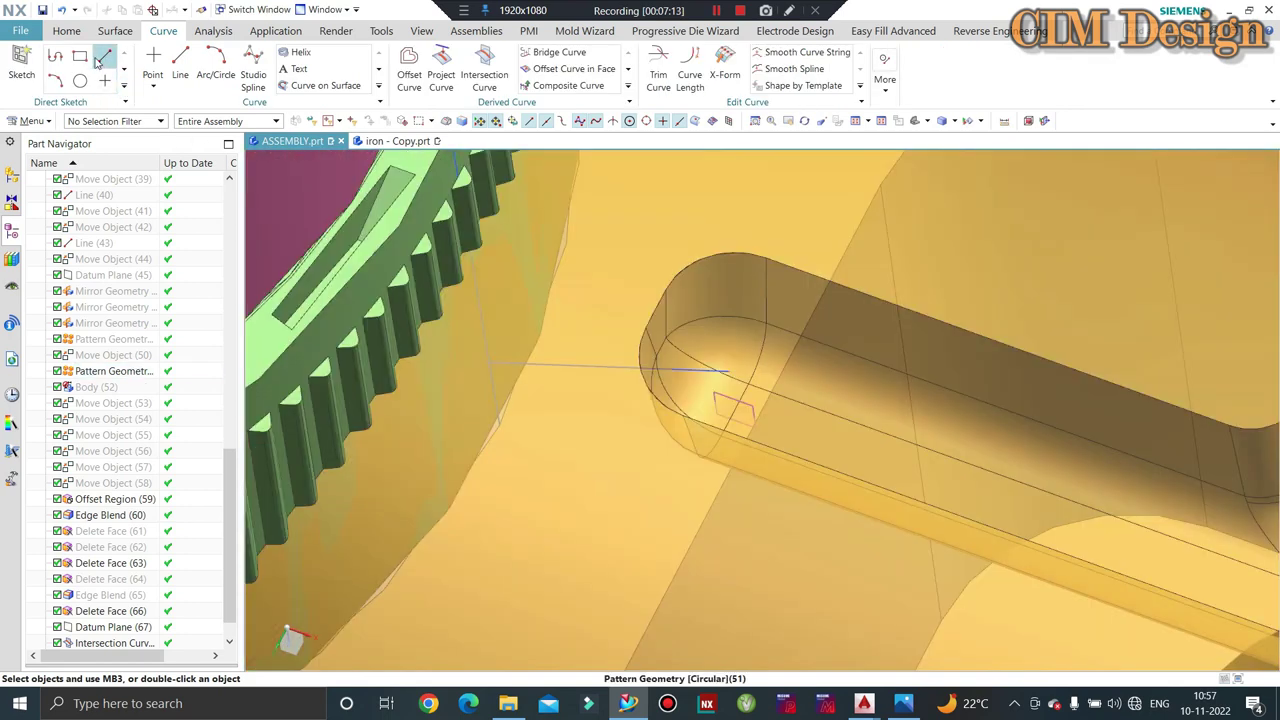
{"action": "left_click", "coordinate": [66, 31]}
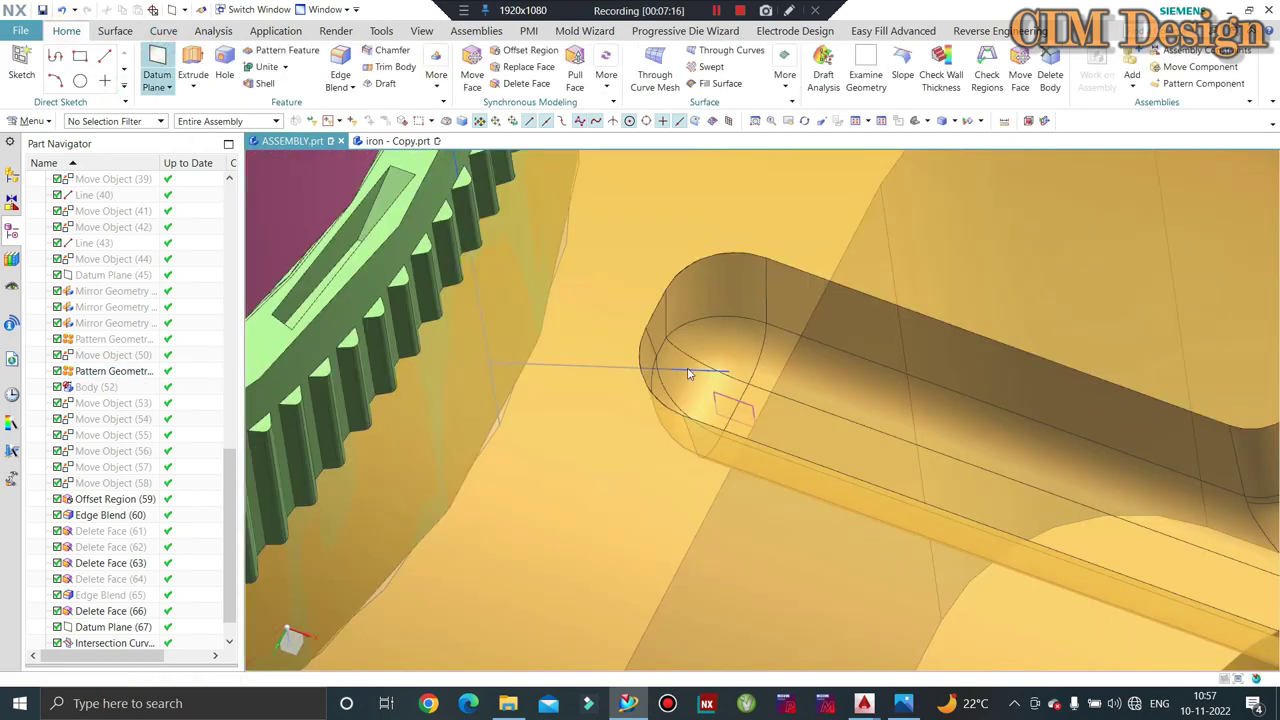
{"action": "scroll", "coordinate": [710, 395], "scroll_direction": "up", "scroll_amount": 1}
{"action": "scroll", "coordinate": [537, 374], "scroll_direction": "up", "scroll_amount": 3}
{"action": "scroll", "coordinate": [581, 365], "scroll_direction": "up", "scroll_amount": 1}
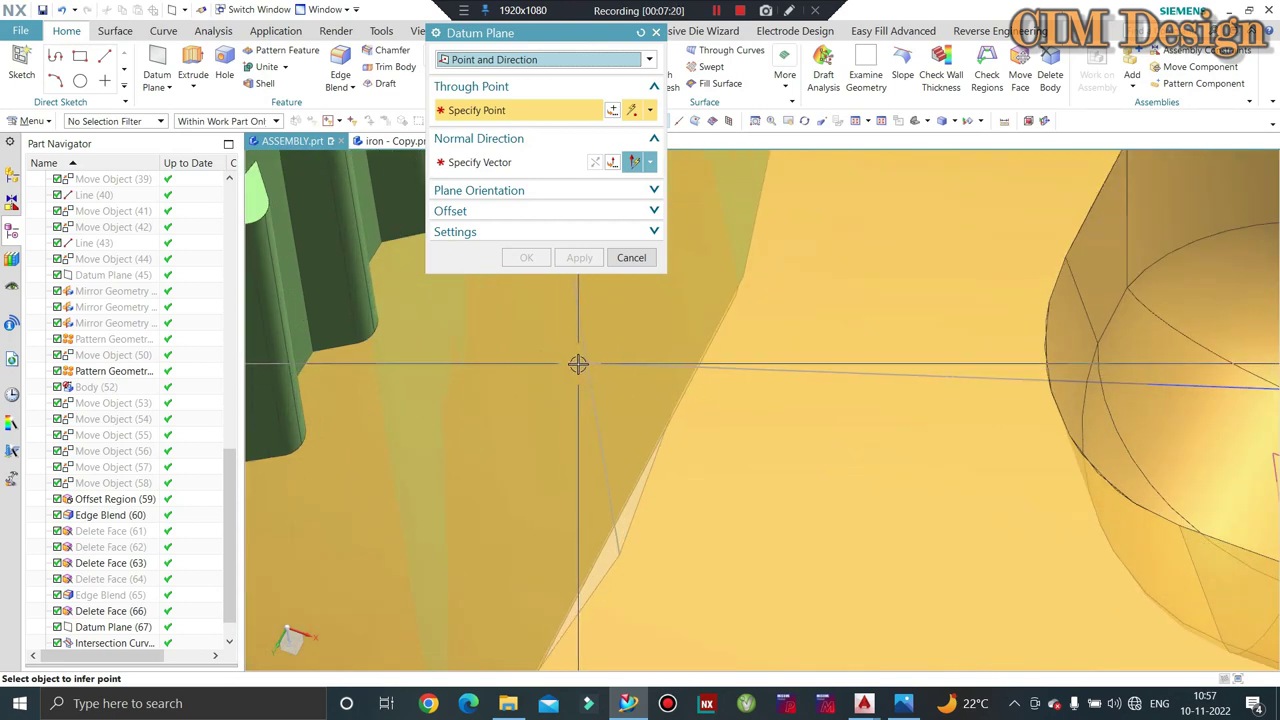
{"action": "scroll", "coordinate": [578, 364], "scroll_direction": "up", "scroll_amount": 2}
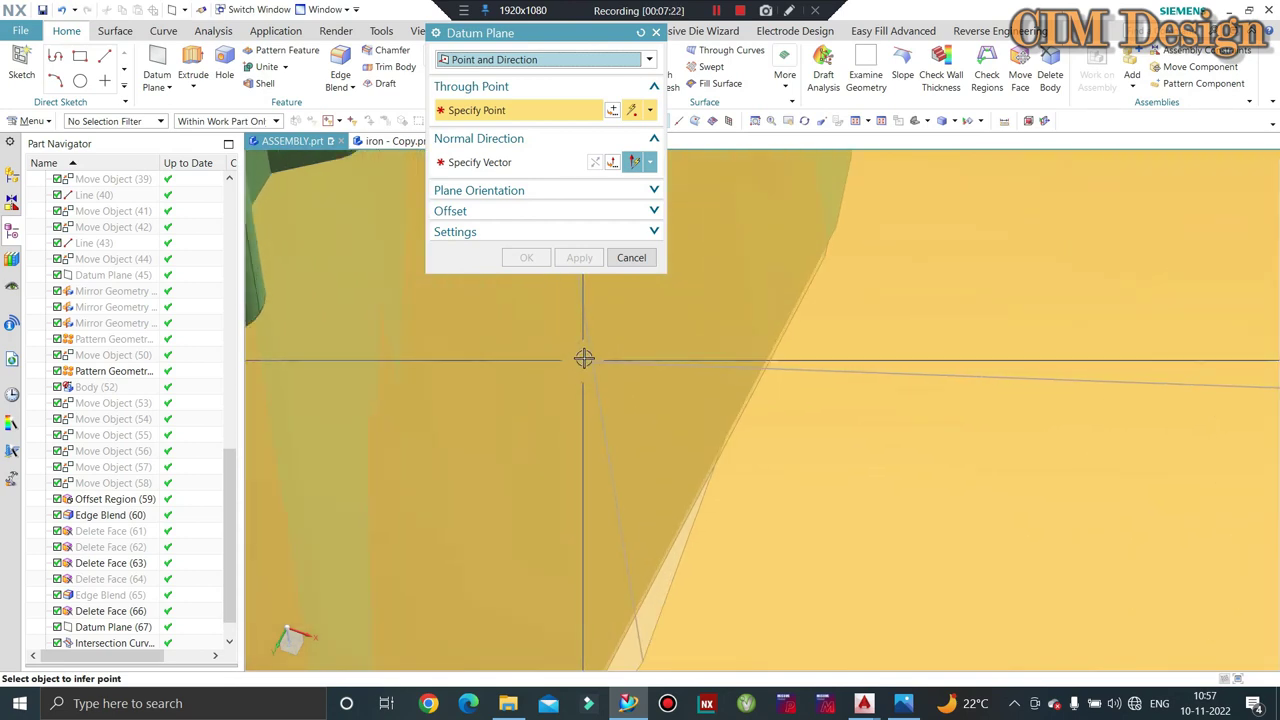
{"action": "left_click", "coordinate": [476, 165]}
{"action": "left_click", "coordinate": [899, 374]}
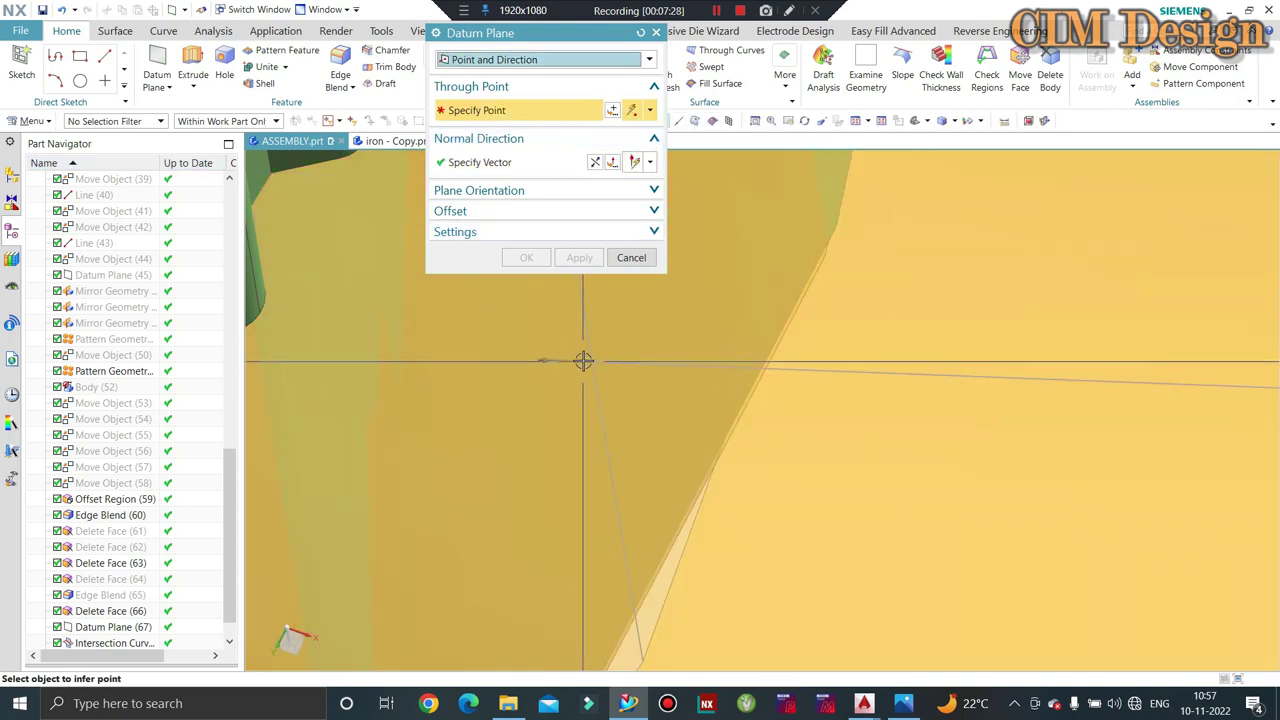
Cancel the point definition and bring up the datum plane type list
{"action": "scroll", "coordinate": [576, 363], "scroll_direction": "up", "scroll_amount": 3}
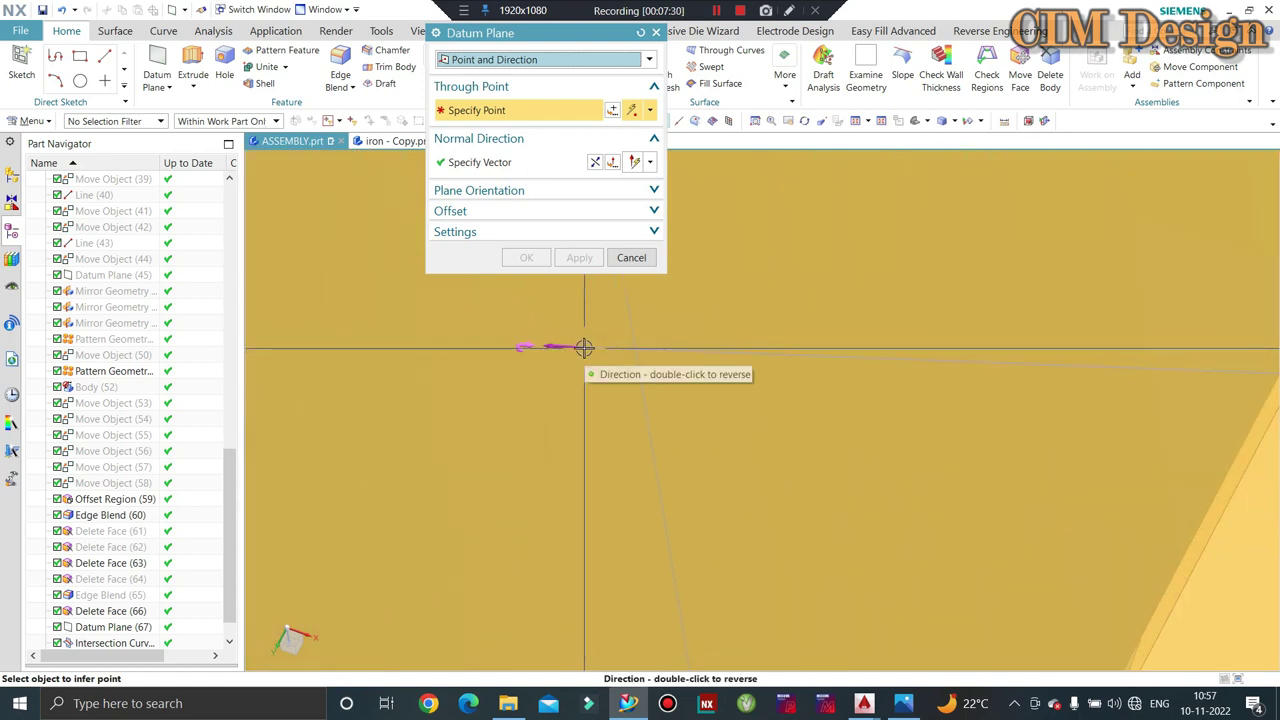
{"action": "left_click", "coordinate": [625, 111]}
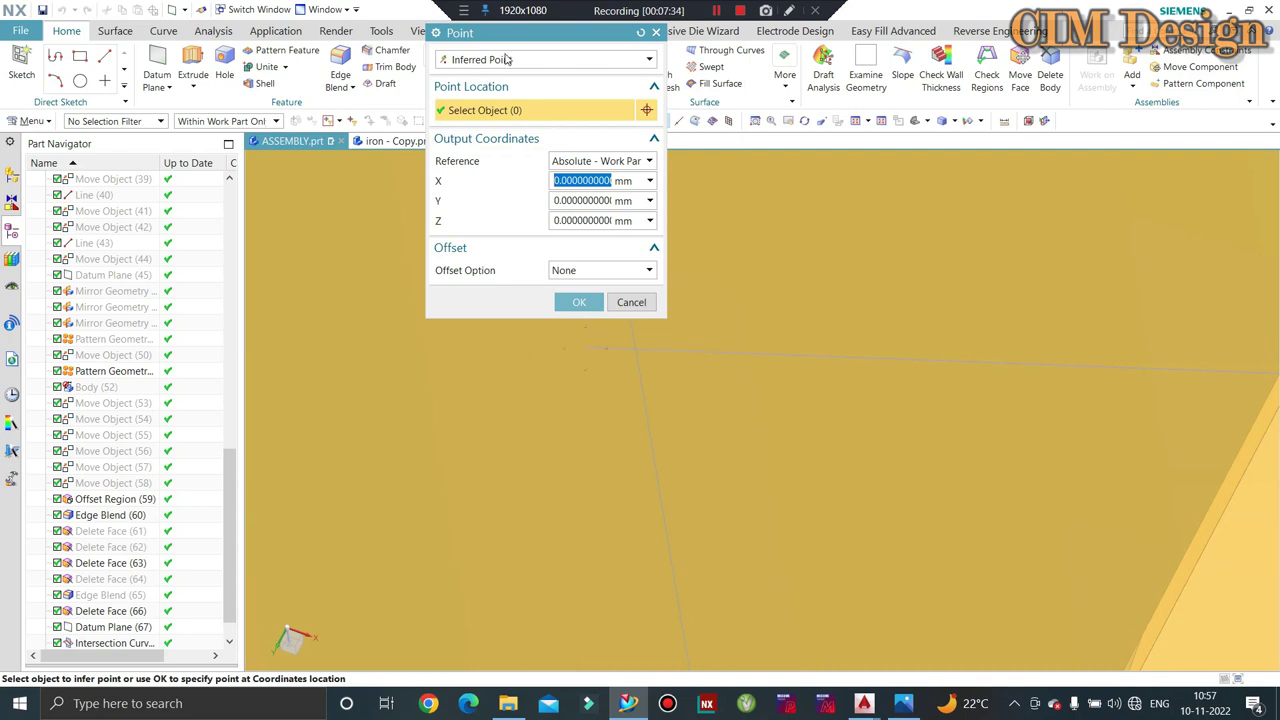
{"action": "left_click", "coordinate": [631, 302]}
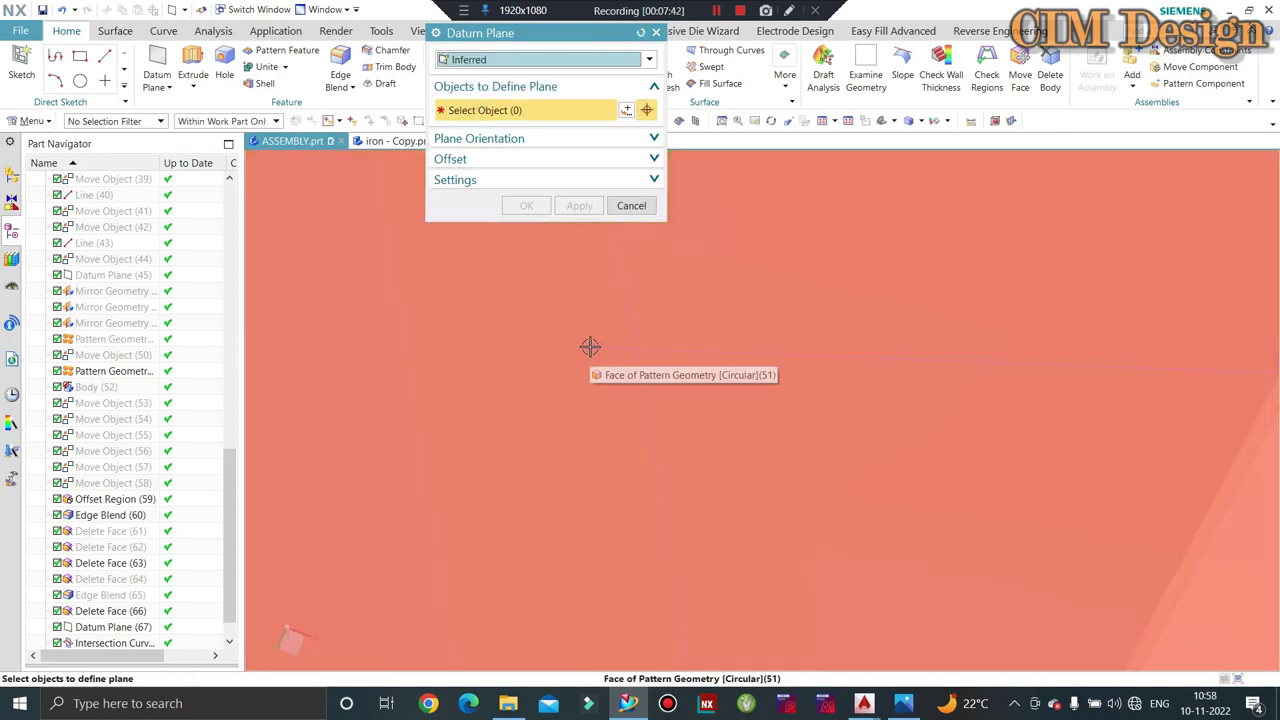
{"action": "scroll", "coordinate": [651, 389], "scroll_direction": "down", "scroll_amount": 2}
{"action": "scroll", "coordinate": [700, 410], "scroll_direction": "down", "scroll_amount": 2}
{"action": "scroll", "coordinate": [690, 430], "scroll_direction": "down", "scroll_amount": 2}
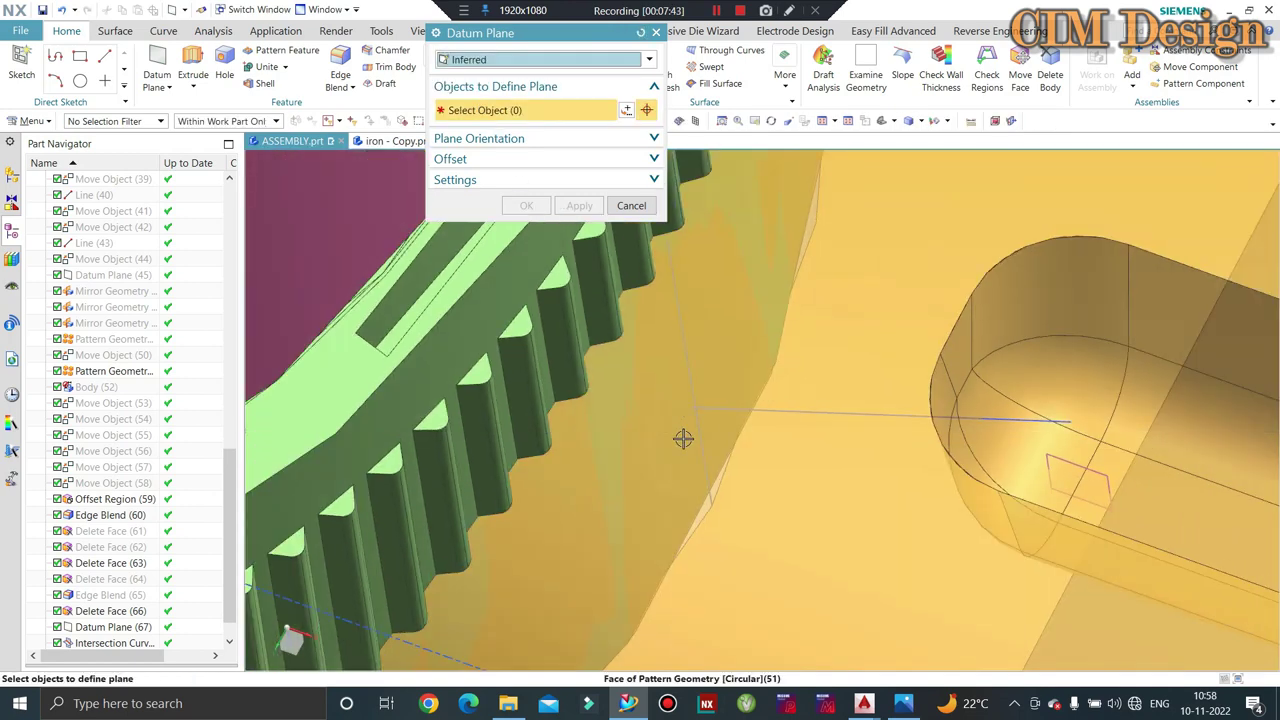
{"action": "scroll", "coordinate": [695, 445], "scroll_direction": "down", "scroll_amount": 2}
{"action": "scroll", "coordinate": [666, 391], "scroll_direction": "up", "scroll_amount": 2}
{"action": "scroll", "coordinate": [680, 391], "scroll_direction": "up", "scroll_amount": 2}
{"action": "scroll", "coordinate": [651, 399], "scroll_direction": "up", "scroll_amount": 2}
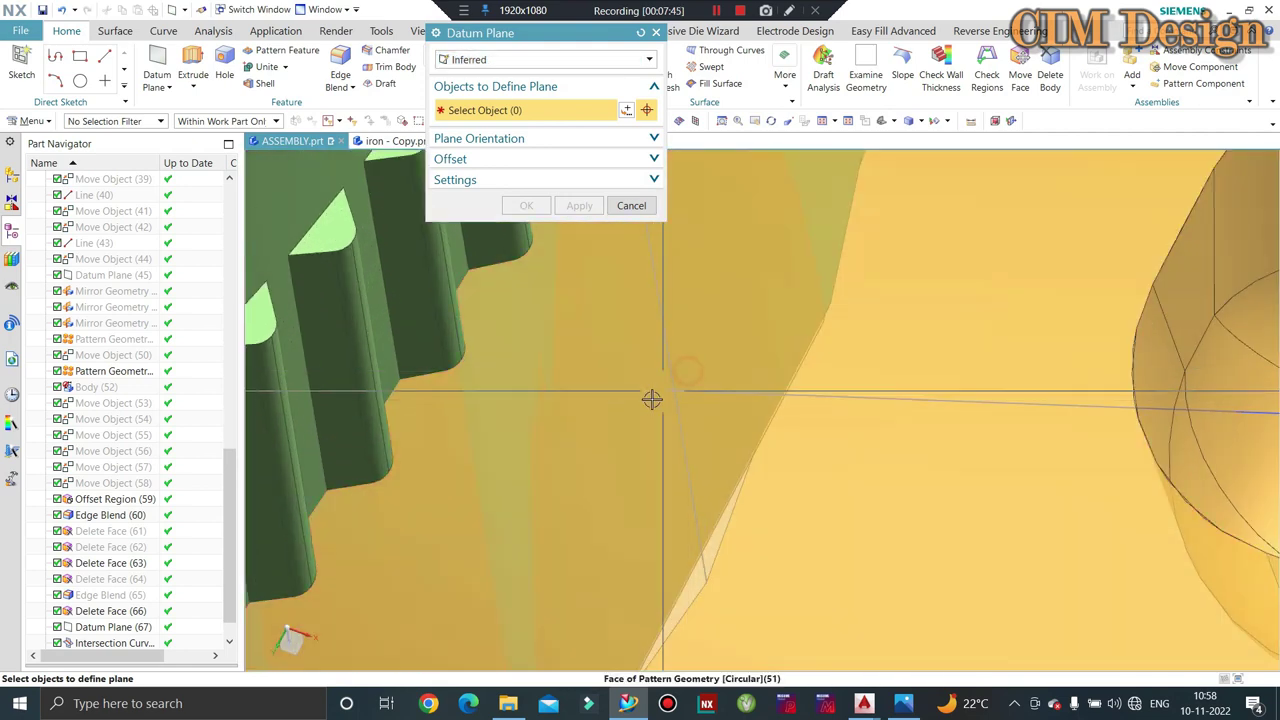
{"action": "scroll", "coordinate": [672, 395], "scroll_direction": "up", "scroll_amount": 1}
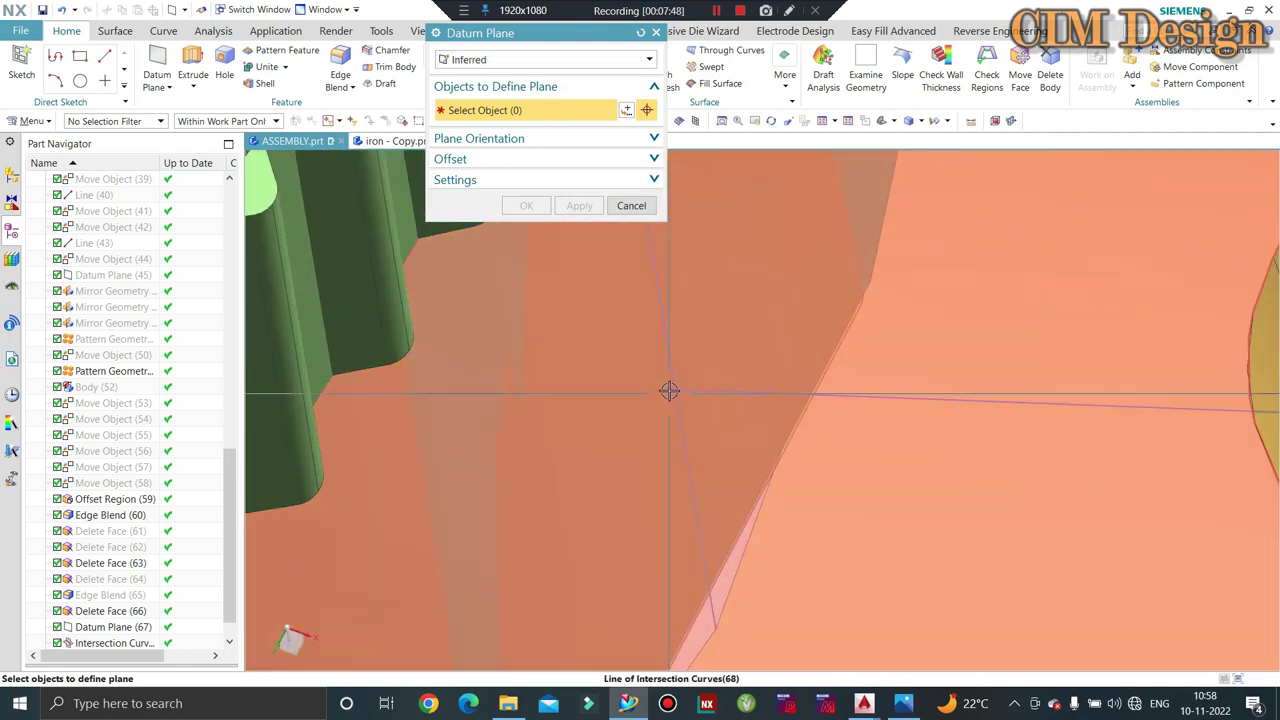
{"action": "left_click", "coordinate": [515, 60]}
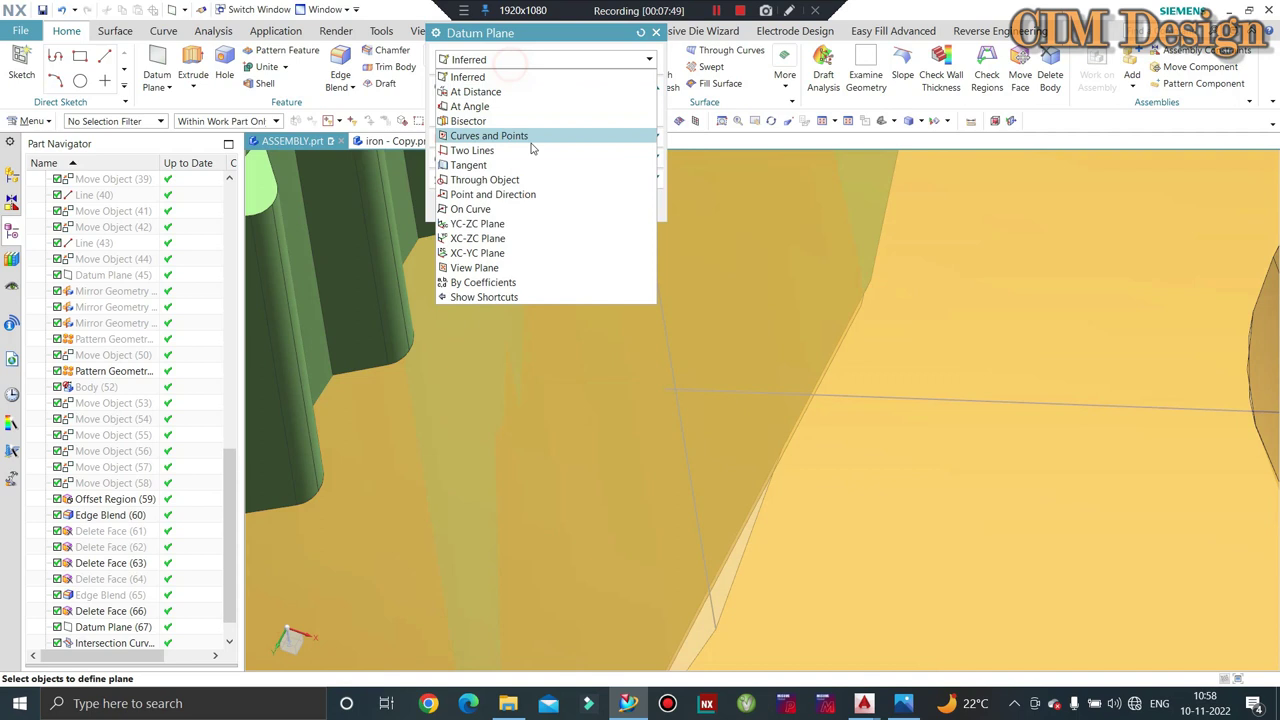
Try a Point and Direction plane at the curve's end point, then abandon it
{"action": "left_click", "coordinate": [500, 191]}
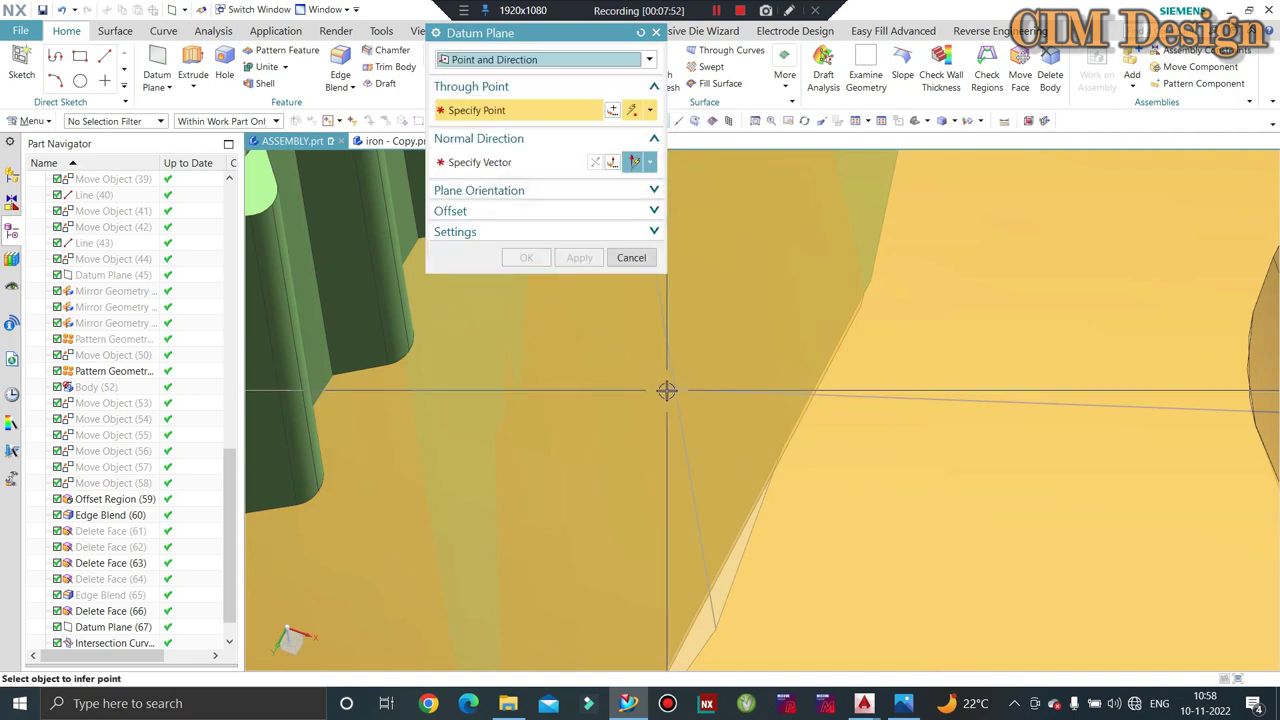
{"action": "left_click_drag", "start_coordinate": [463, 40], "coordinate": [320, 199]}
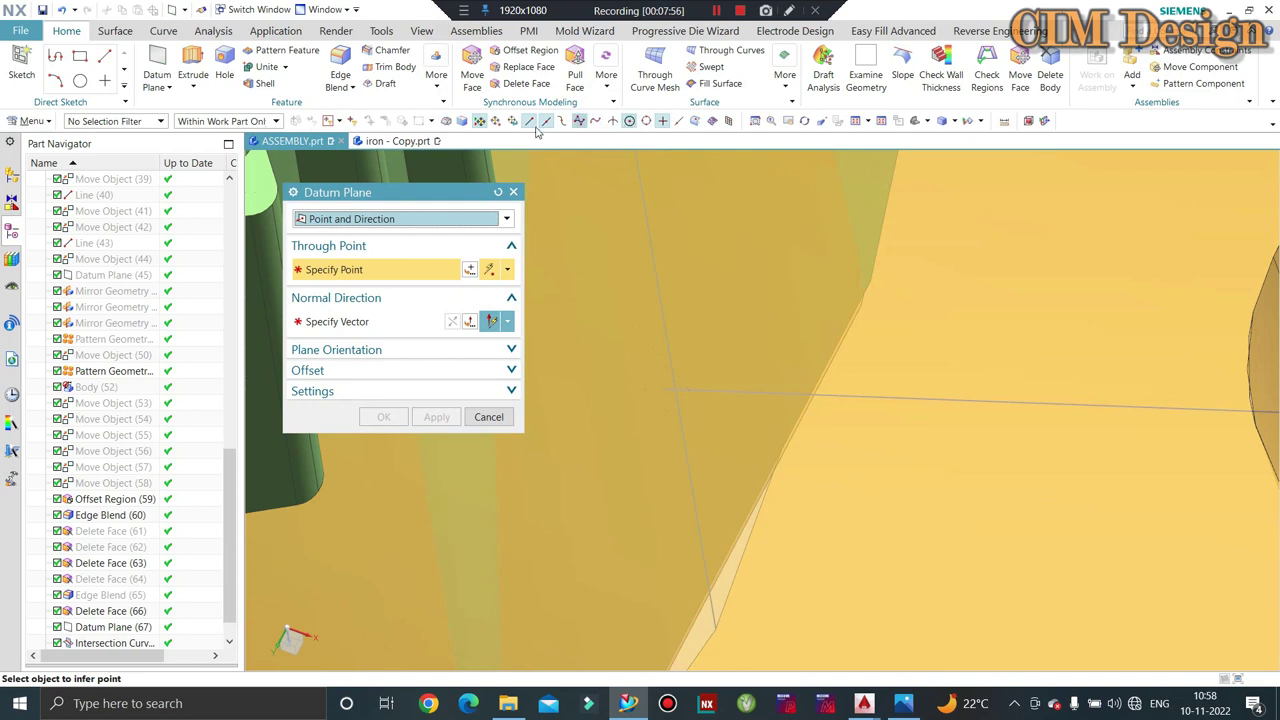
{"action": "left_click", "coordinate": [91, 121]}
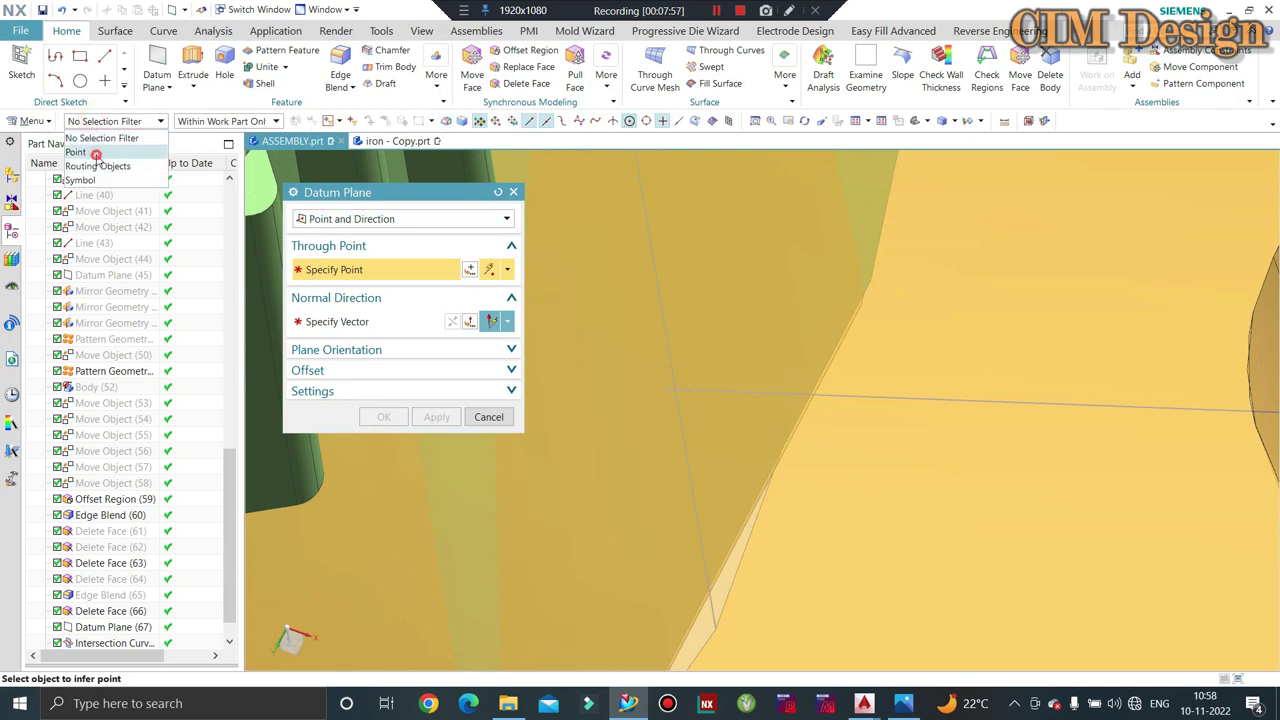
{"action": "left_click", "coordinate": [95, 154]}
{"action": "left_click", "coordinate": [666, 390]}
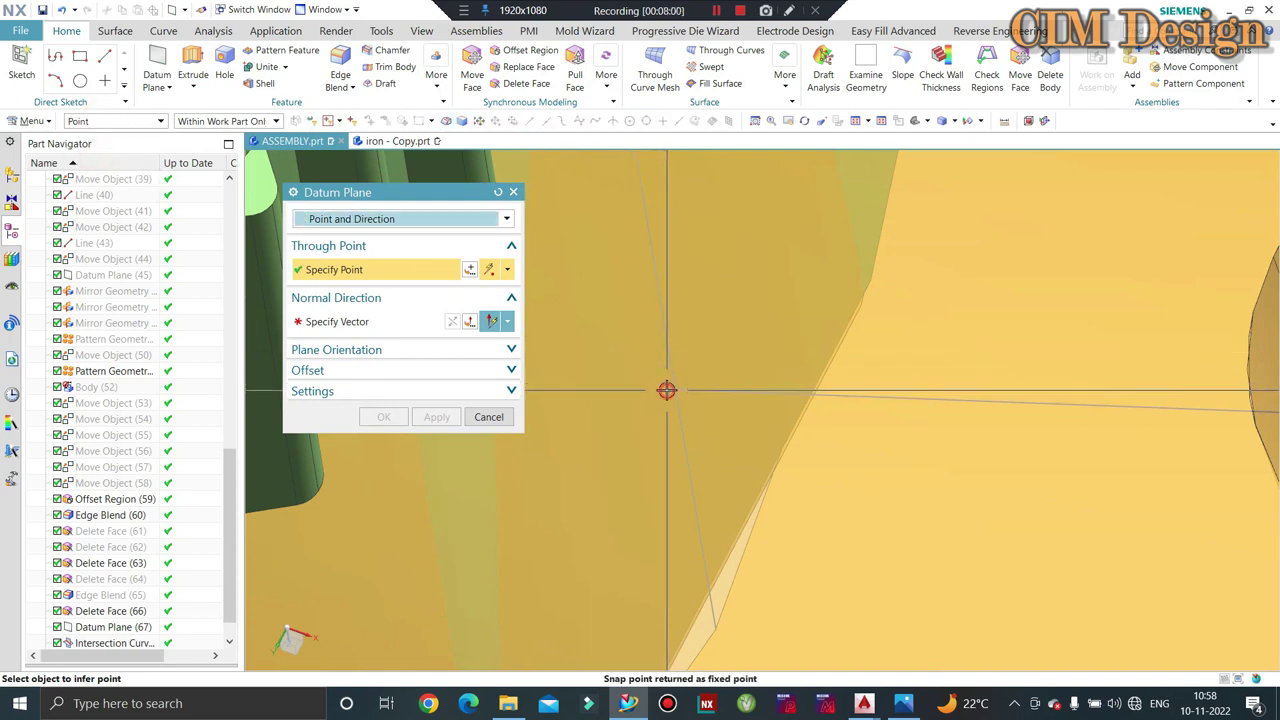
{"action": "scroll", "coordinate": [650, 384], "scroll_direction": "up", "scroll_amount": 3}
{"action": "scroll", "coordinate": [630, 382], "scroll_direction": "up", "scroll_amount": 3}
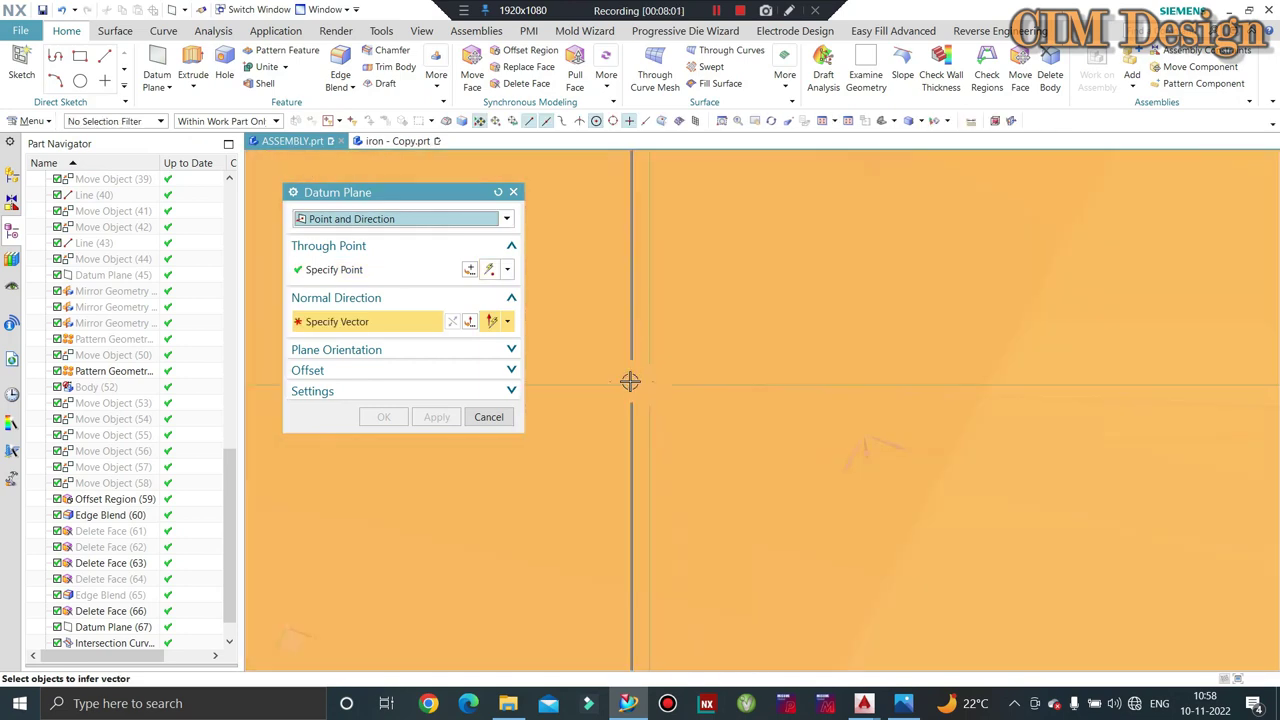
{"action": "left_click", "coordinate": [513, 192]}
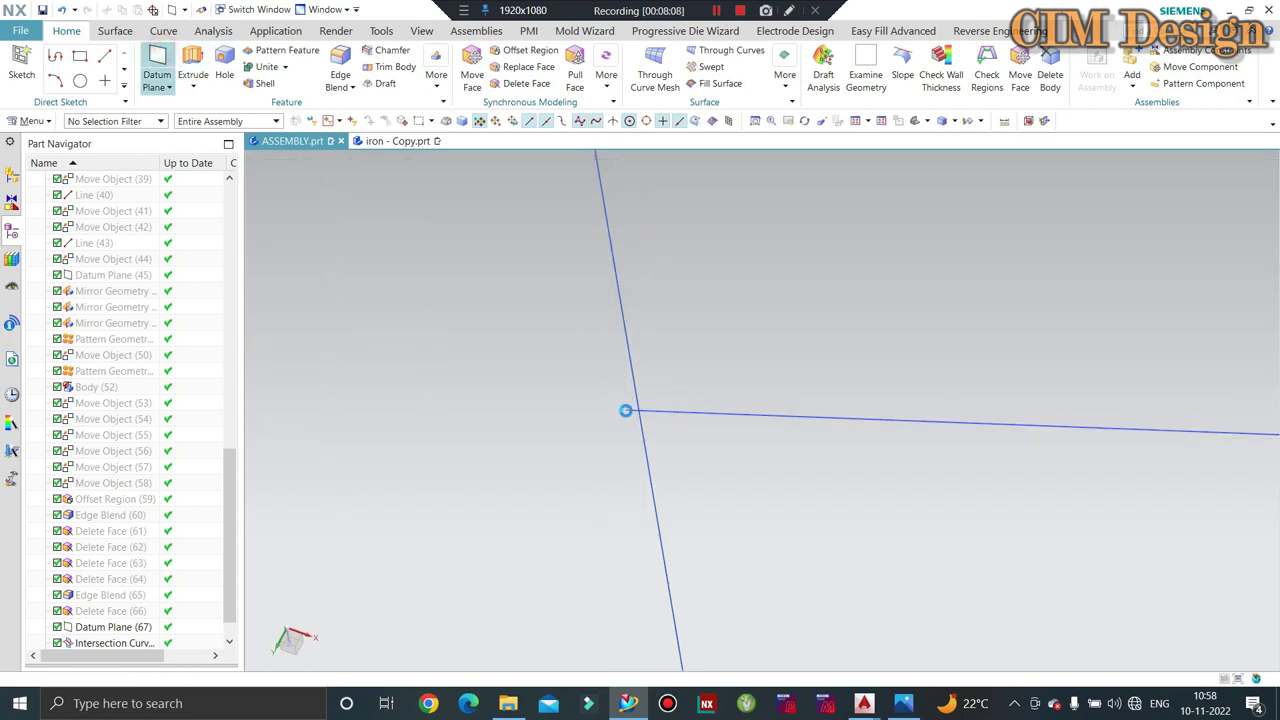
Create the datum plane at the intersection line's end using the Inferred type
{"action": "left_click", "coordinate": [625, 410]}
{"action": "scroll", "coordinate": [1046, 340], "scroll_direction": "down", "scroll_amount": 2}
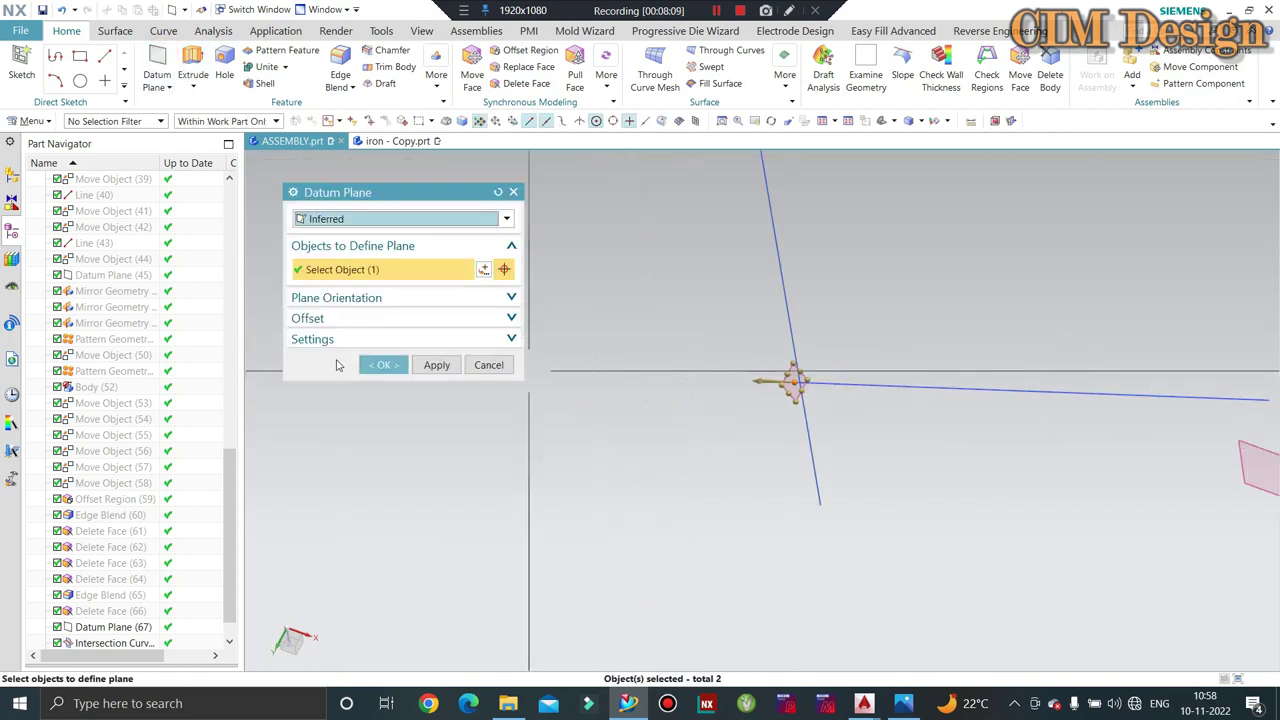
{"action": "left_click", "coordinate": [368, 365]}
{"action": "middle_click_drag", "start_coordinate": [717, 380], "coordinate": [757, 369]}
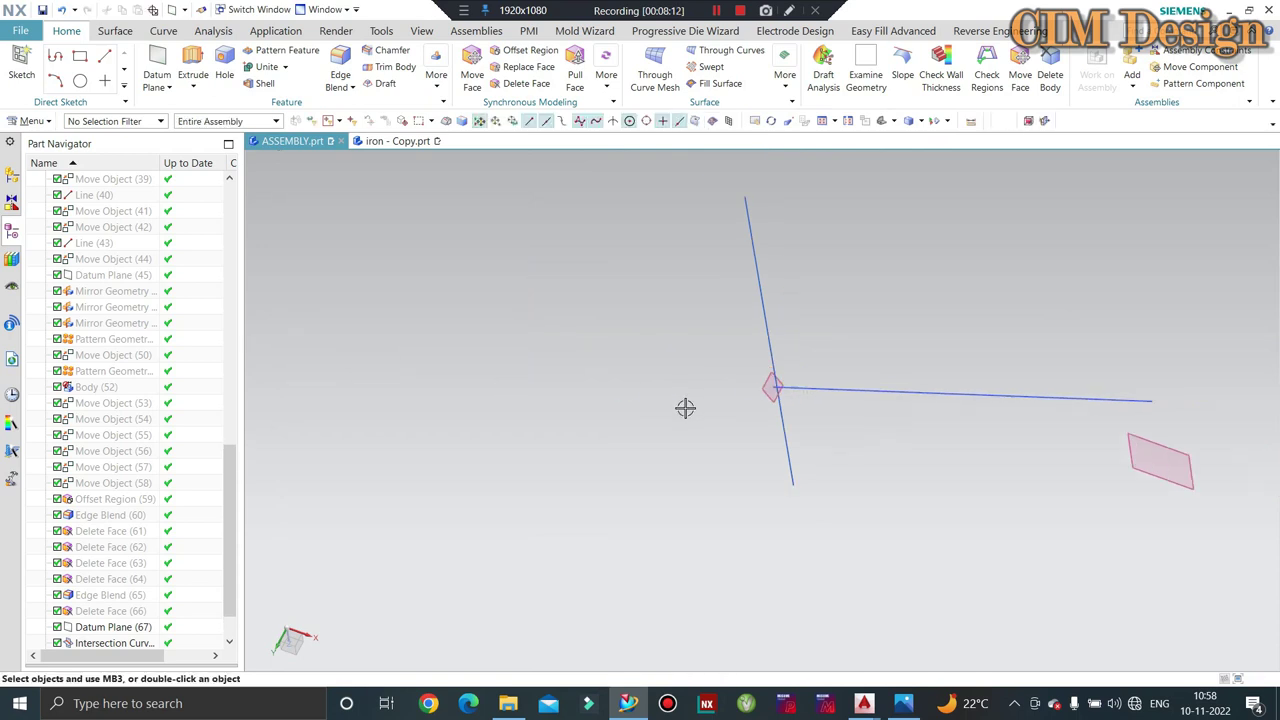
{"action": "scroll", "coordinate": [775, 325], "scroll_direction": "up", "scroll_amount": 3}
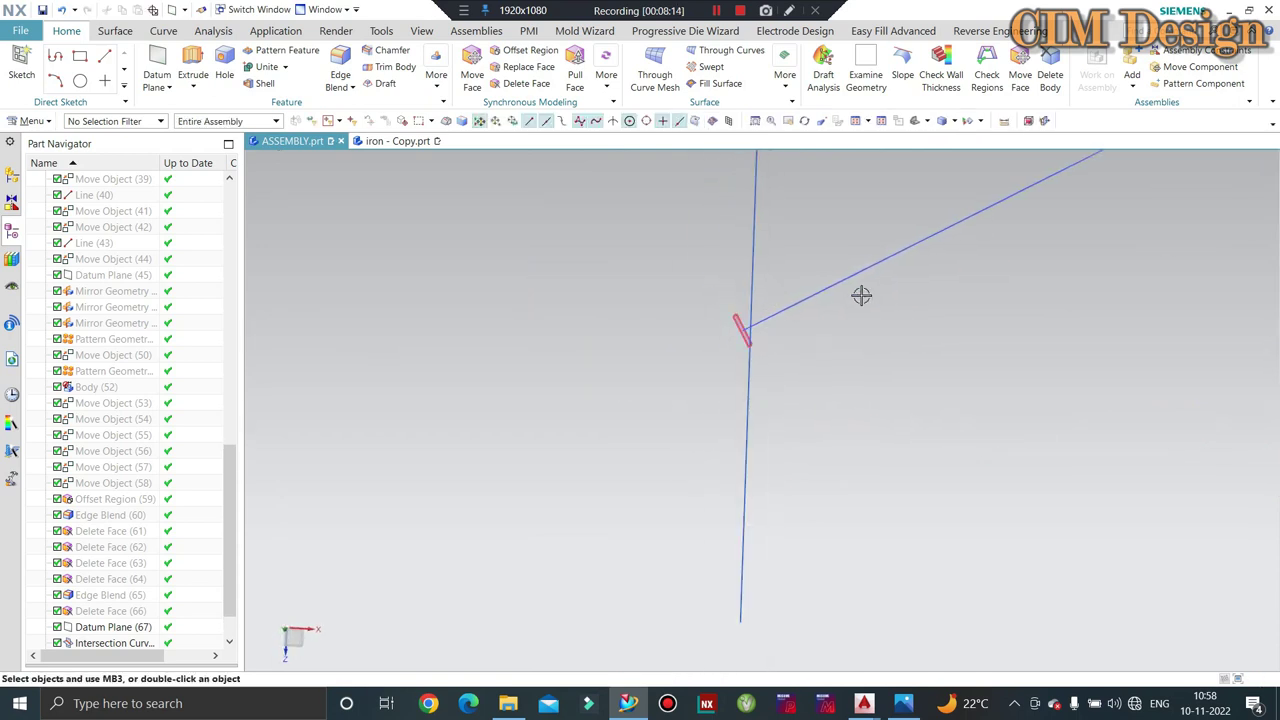
{"action": "scroll", "coordinate": [660, 414], "scroll_direction": "down", "scroll_amount": 3}
{"action": "left_click", "coordinate": [690, 437]}
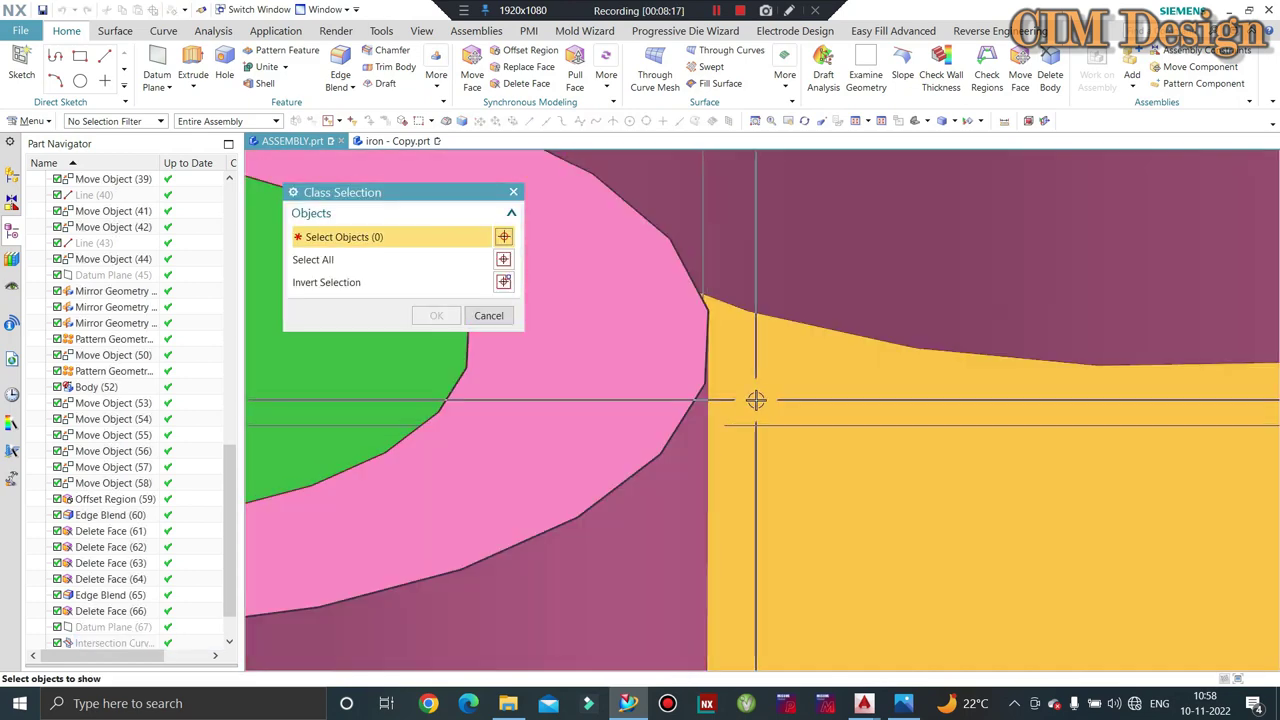
Show a hidden mould plate body again and orbit around it
{"action": "scroll", "coordinate": [740, 436], "scroll_direction": "down", "scroll_amount": 2}
{"action": "scroll", "coordinate": [718, 433], "scroll_direction": "down", "scroll_amount": 1}
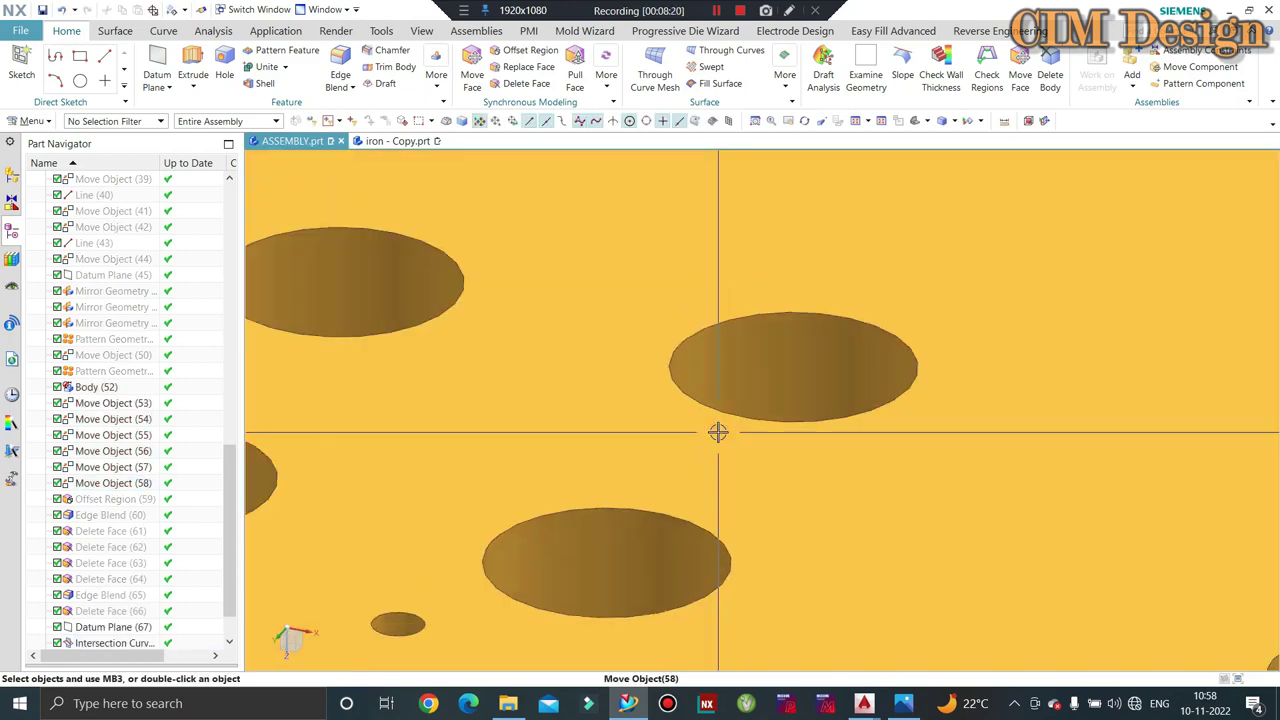
{"action": "scroll", "coordinate": [718, 433], "scroll_direction": "down", "scroll_amount": 1}
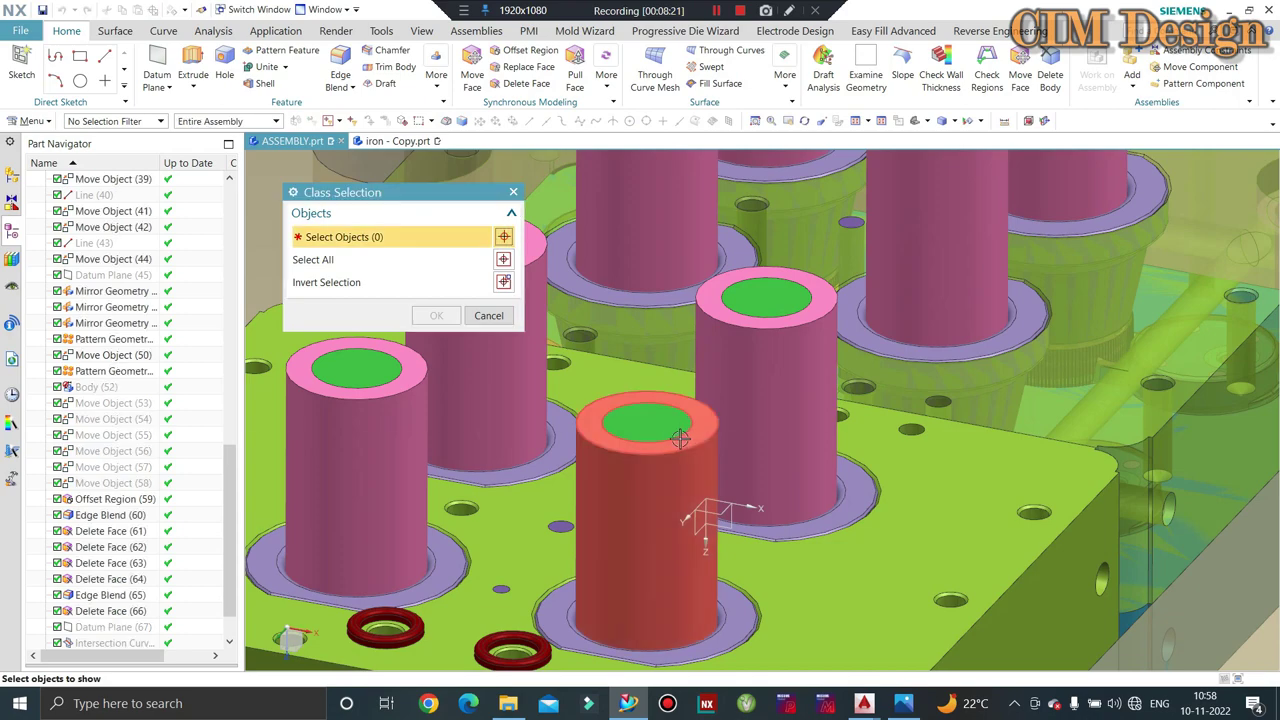
{"action": "mouse_move", "coordinate": [660, 340]}
{"action": "middle_mouse_down"}
{"action": "mouse_move", "coordinate": [677, 349]}
{"action": "mouse_move", "coordinate": [677, 373]}
{"action": "mouse_move", "coordinate": [747, 427]}
{"action": "middle_mouse_up"}
{"action": "scroll", "coordinate": [747, 427], "scroll_direction": "up", "scroll_amount": 2}
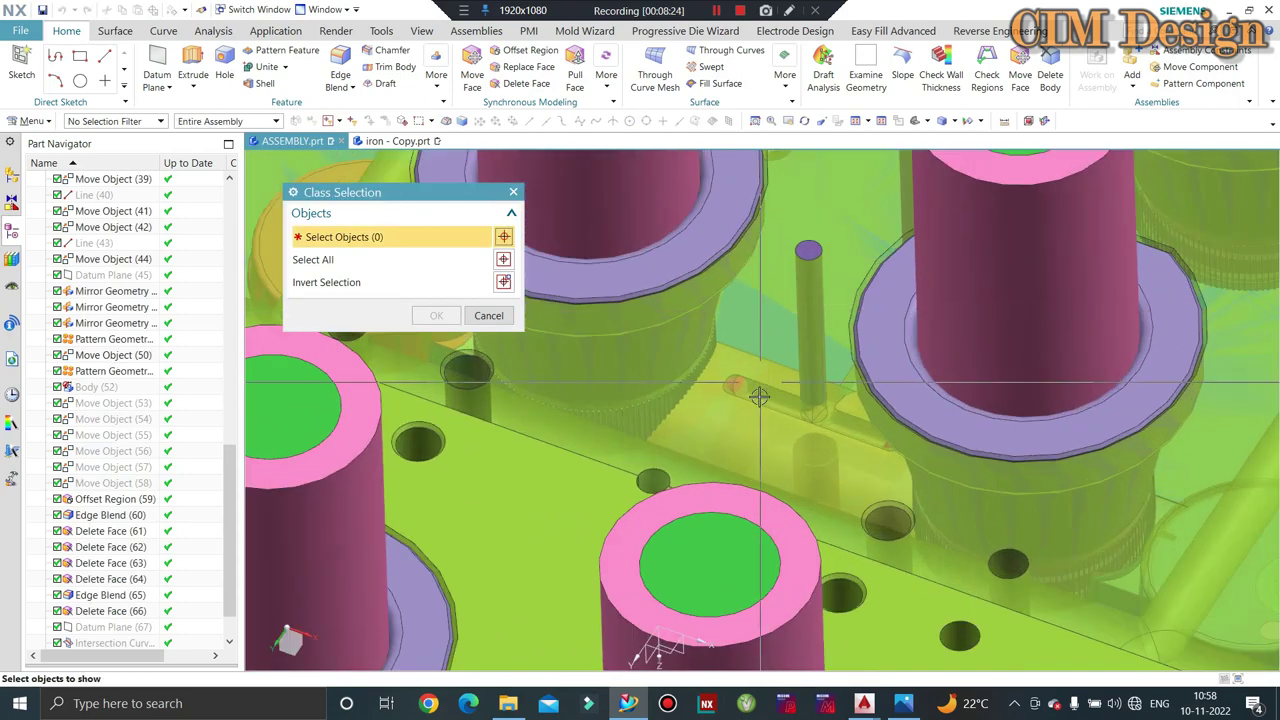
{"action": "scroll", "coordinate": [747, 427], "scroll_direction": "up", "scroll_amount": 2}
{"action": "scroll", "coordinate": [722, 378], "scroll_direction": "down", "scroll_amount": 2}
{"action": "scroll", "coordinate": [657, 520], "scroll_direction": "down", "scroll_amount": 2}
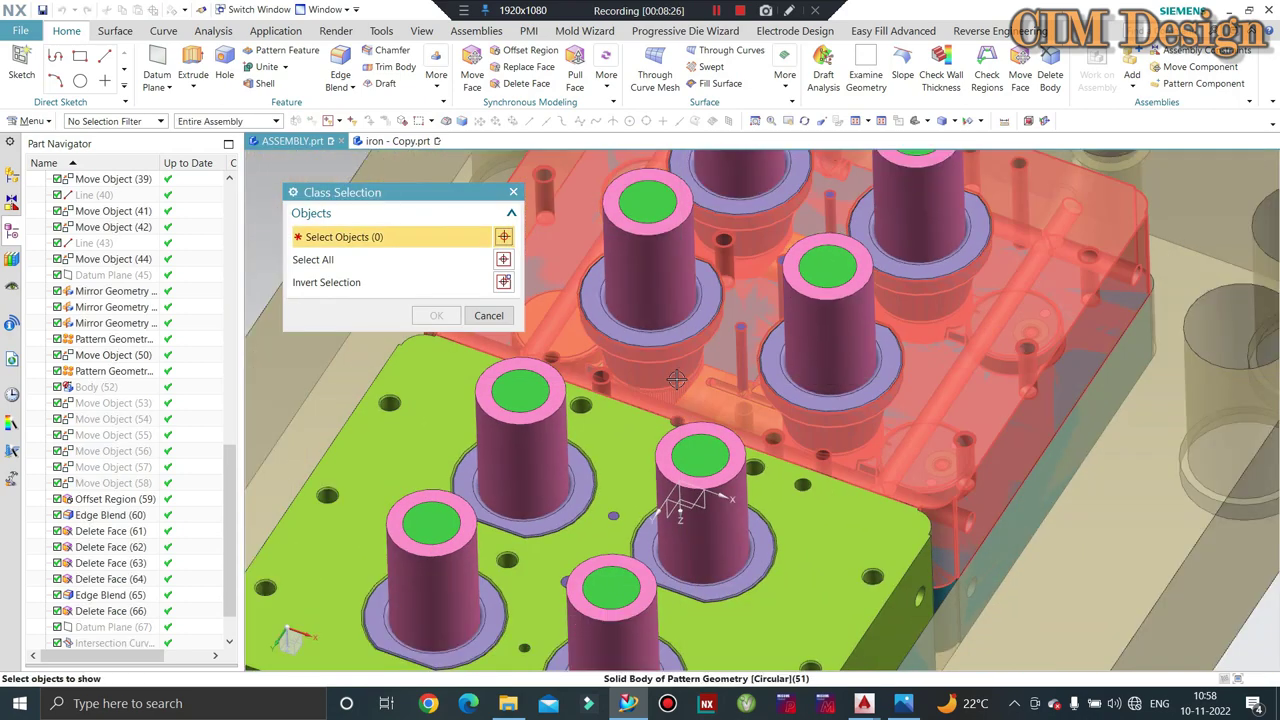
{"action": "scroll", "coordinate": [600, 545], "scroll_direction": "down", "scroll_amount": 1}
{"action": "left_click", "coordinate": [564, 567]}
{"action": "middle_click", "coordinate": [564, 567]}
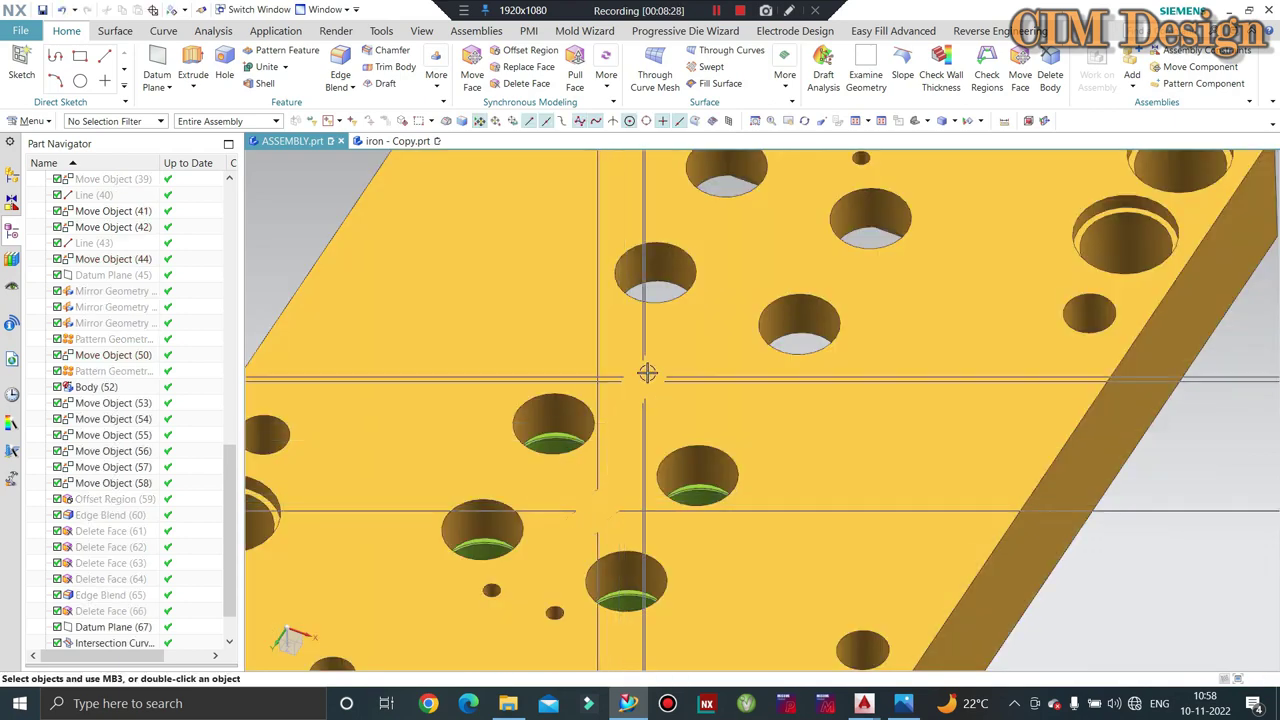
{"action": "scroll", "coordinate": [646, 371], "scroll_direction": "down", "scroll_amount": 5}
{"action": "mouse_move", "coordinate": [646, 371]}
{"action": "middle_mouse_down"}
{"action": "mouse_move", "coordinate": [652, 299]}
{"action": "mouse_move", "coordinate": [654, 375]}
{"action": "middle_mouse_up"}
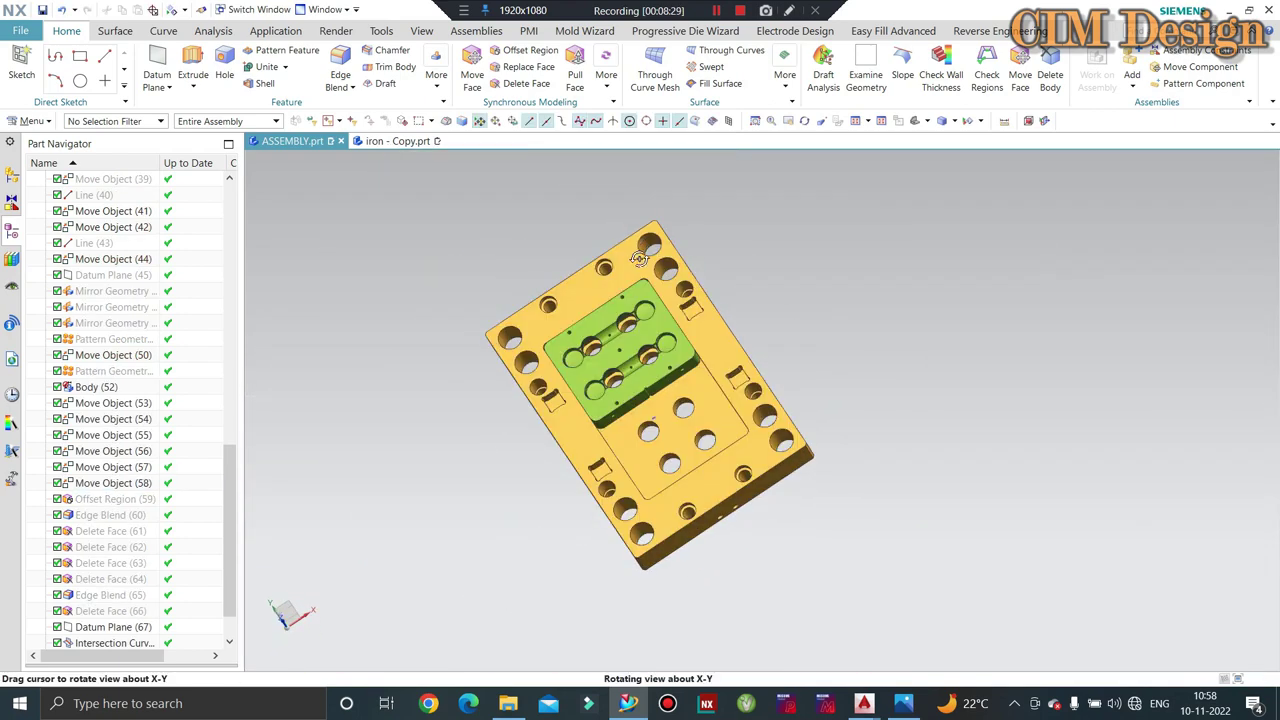
{"action": "scroll", "coordinate": [654, 375], "scroll_direction": "up", "scroll_amount": 4}
{"action": "scroll", "coordinate": [659, 369], "scroll_direction": "up", "scroll_amount": 3}
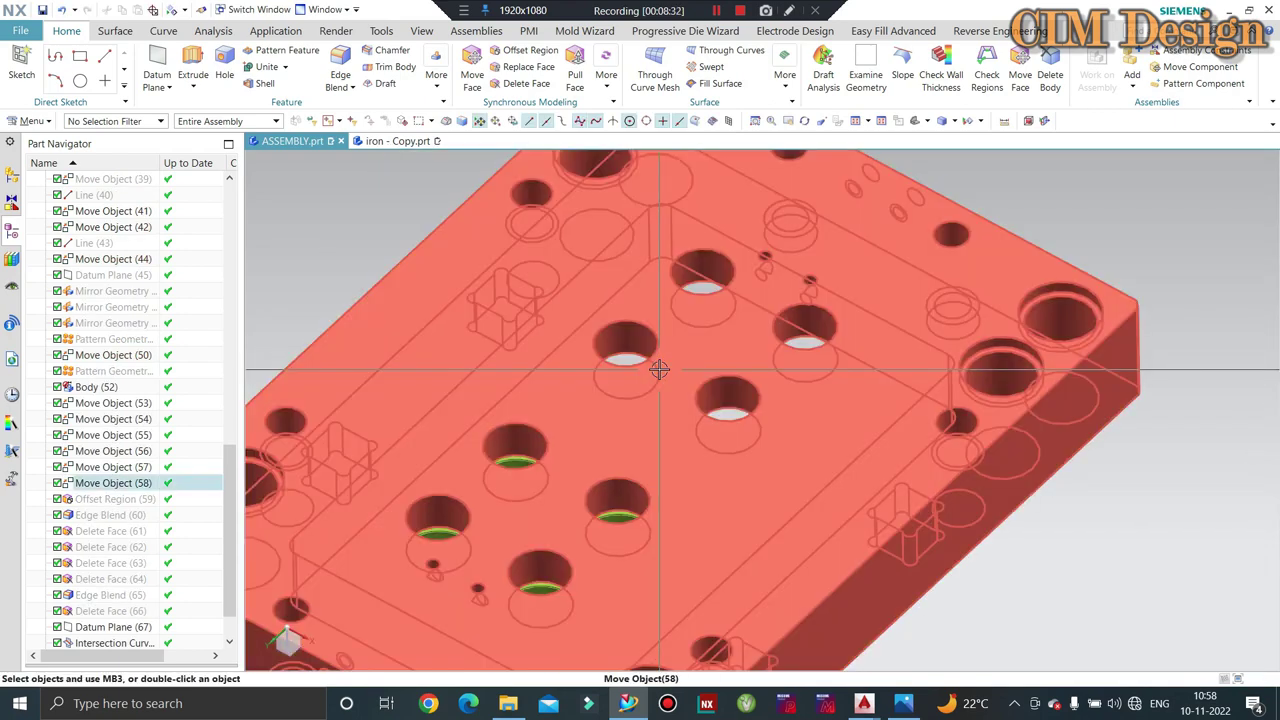
Show another hidden plate body with Ctrl+Shift+K
{"action": "key", "text": "ctrl+shift+k"}
{"action": "scroll", "coordinate": [655, 398], "scroll_direction": "up", "scroll_amount": 3}
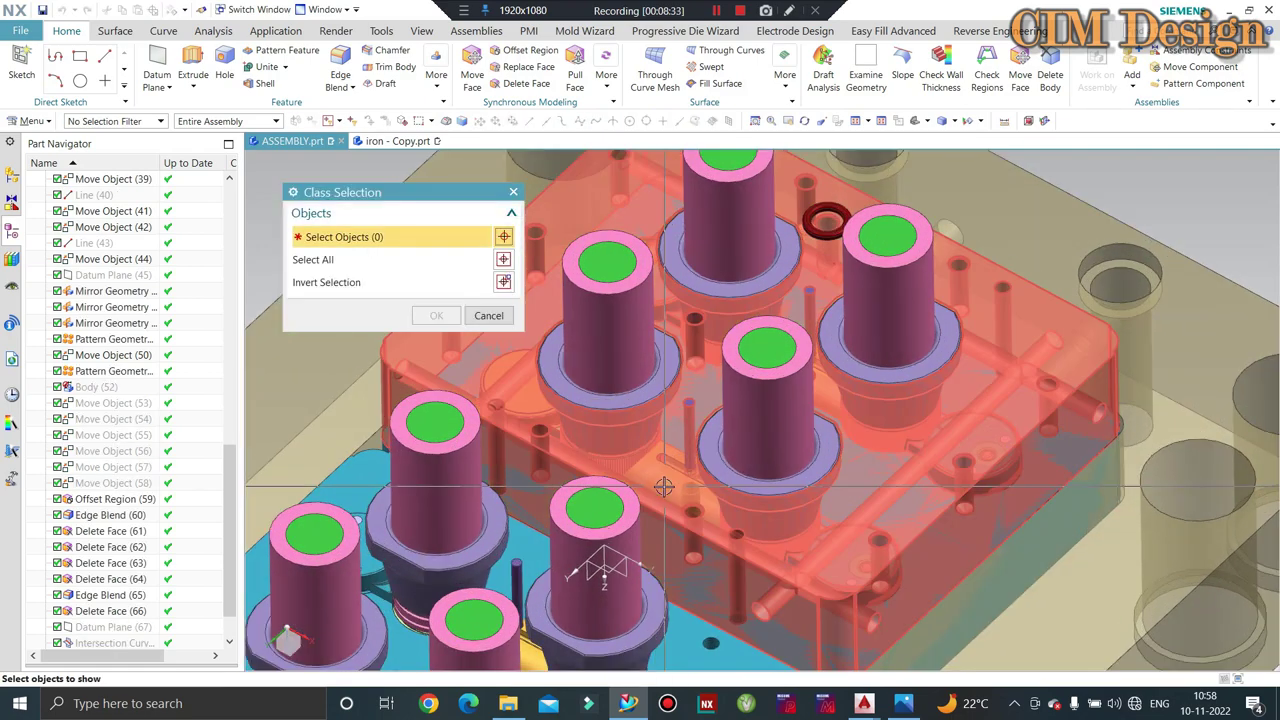
{"action": "left_click", "coordinate": [668, 472]}
{"action": "middle_click", "coordinate": [690, 435]}
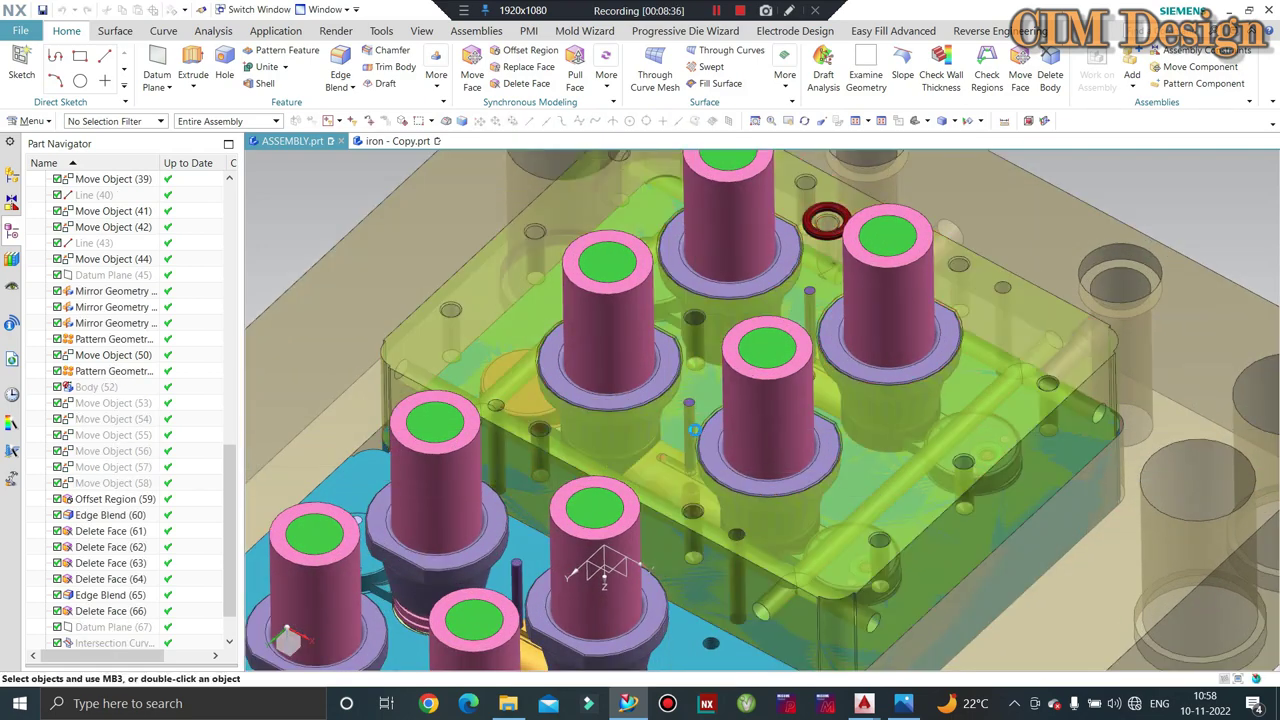
{"action": "scroll", "coordinate": [620, 451], "scroll_direction": "up", "scroll_amount": 5}
{"action": "scroll", "coordinate": [563, 514], "scroll_direction": "down", "scroll_amount": 2}
{"action": "middle_click_drag", "start_coordinate": [563, 514], "coordinate": [585, 628]}
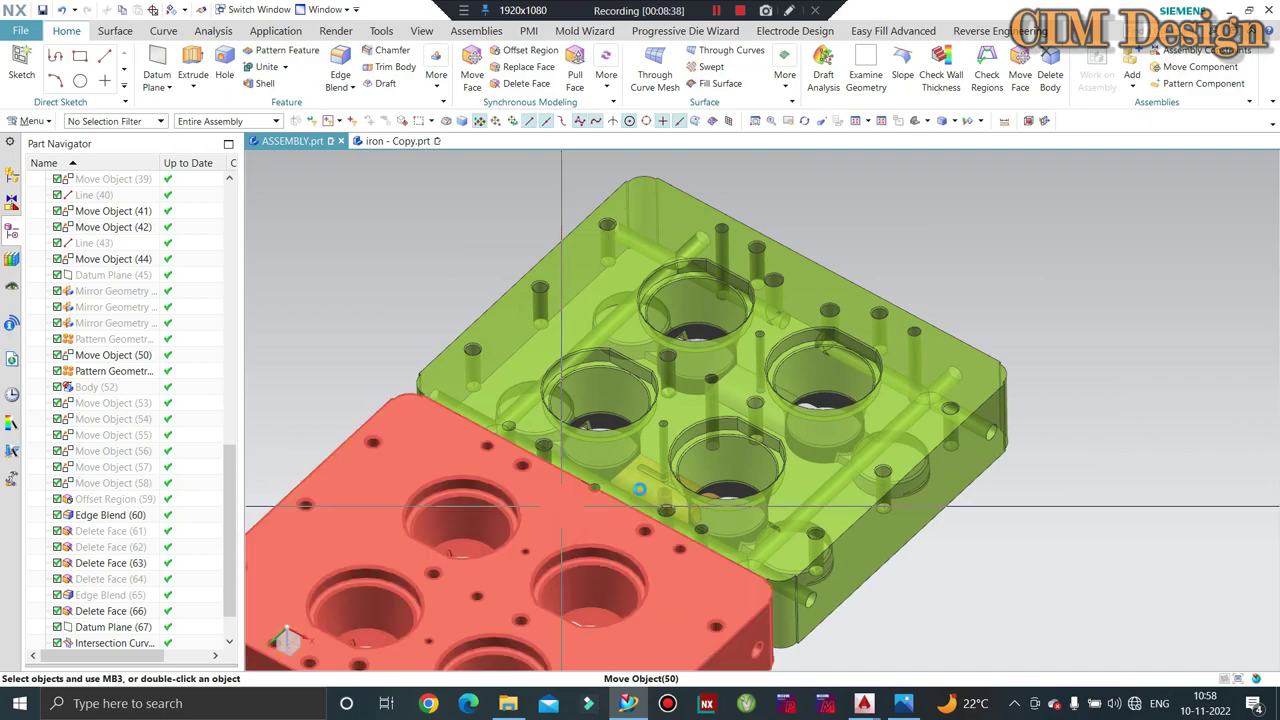
{"action": "scroll", "coordinate": [694, 423], "scroll_direction": "up", "scroll_amount": 3}
{"action": "mouse_move", "coordinate": [694, 423]}
{"action": "middle_mouse_down"}
{"action": "mouse_move", "coordinate": [737, 299]}
{"action": "mouse_move", "coordinate": [727, 632]}
{"action": "middle_mouse_up"}
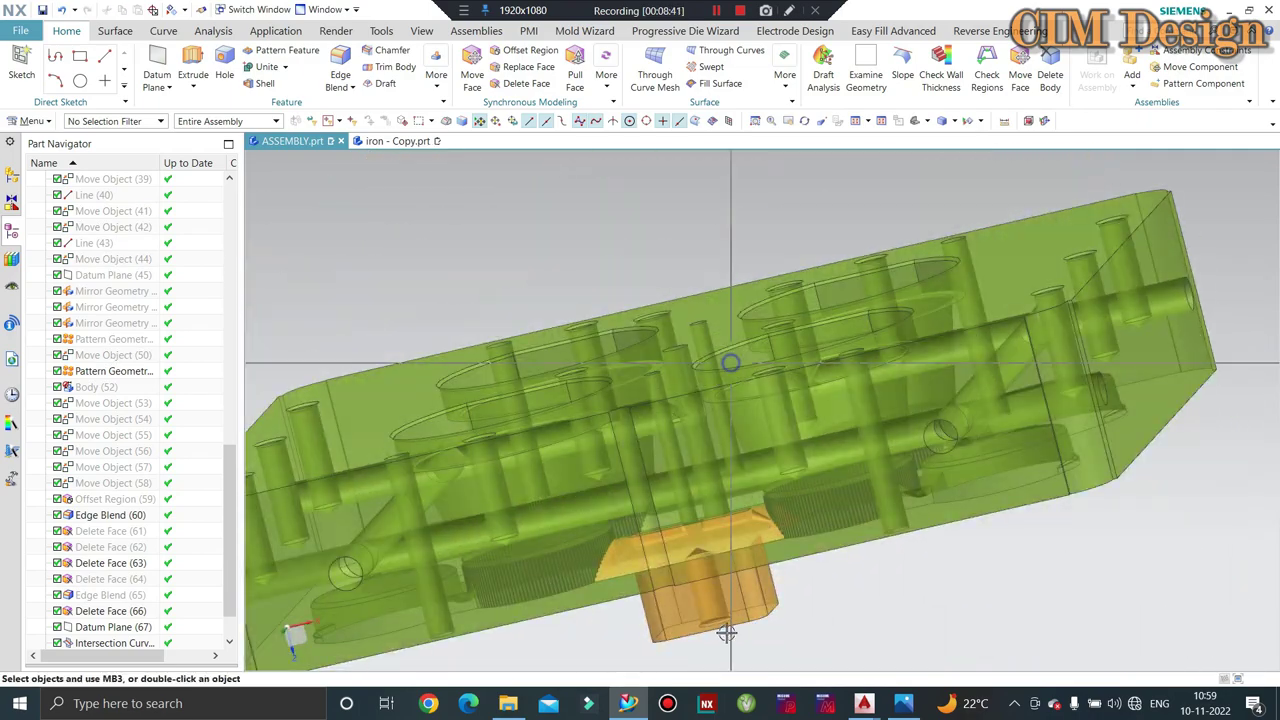
Hide the green plate using the Solid Body filter and orbit to the yellow insert's corner
{"action": "left_click", "coordinate": [730, 363]}
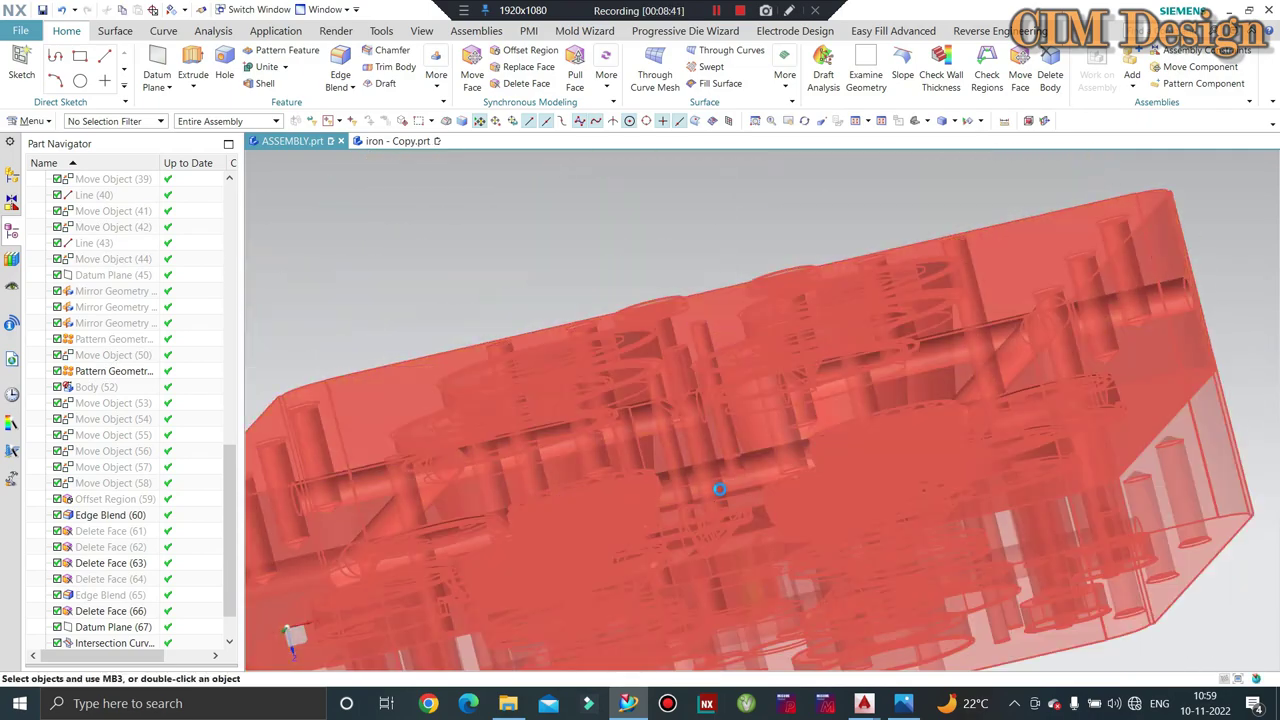
{"action": "key", "text": "ctrl+b"}
{"action": "key", "text": "ctrl+z"}
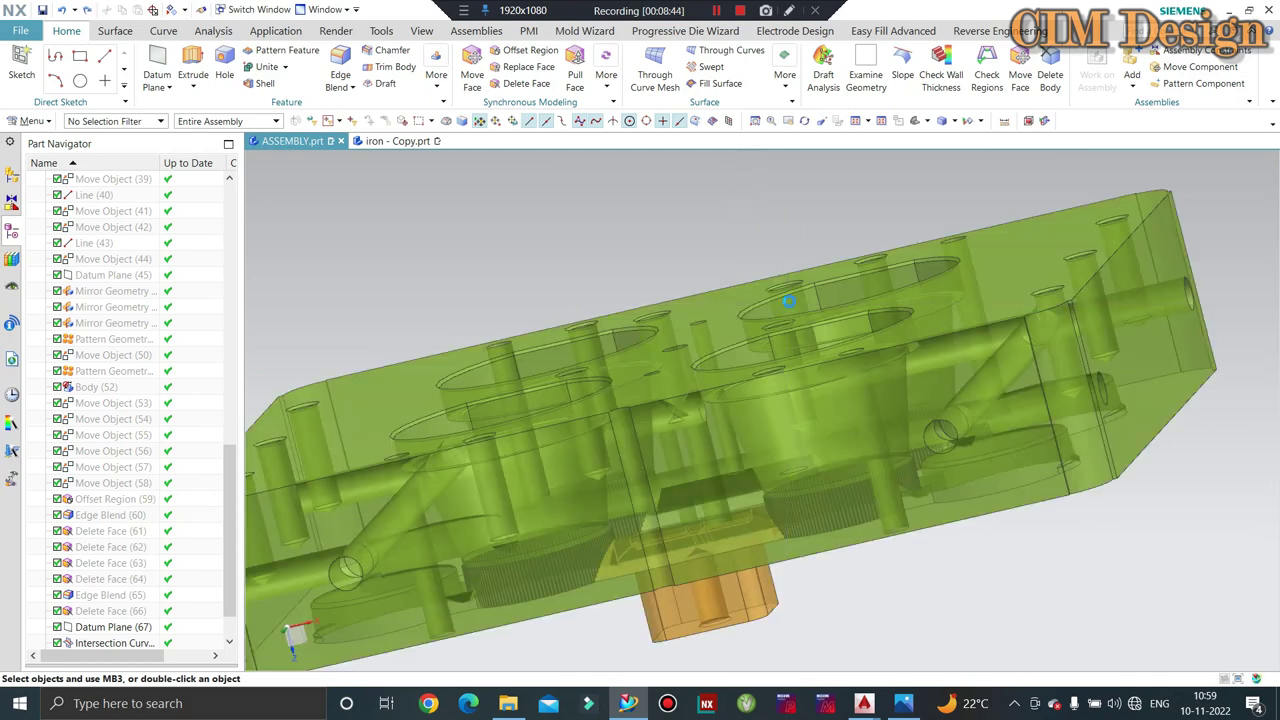
{"action": "key", "text": "ctrl+alt+f"}
{"action": "left_click", "coordinate": [112, 120]}
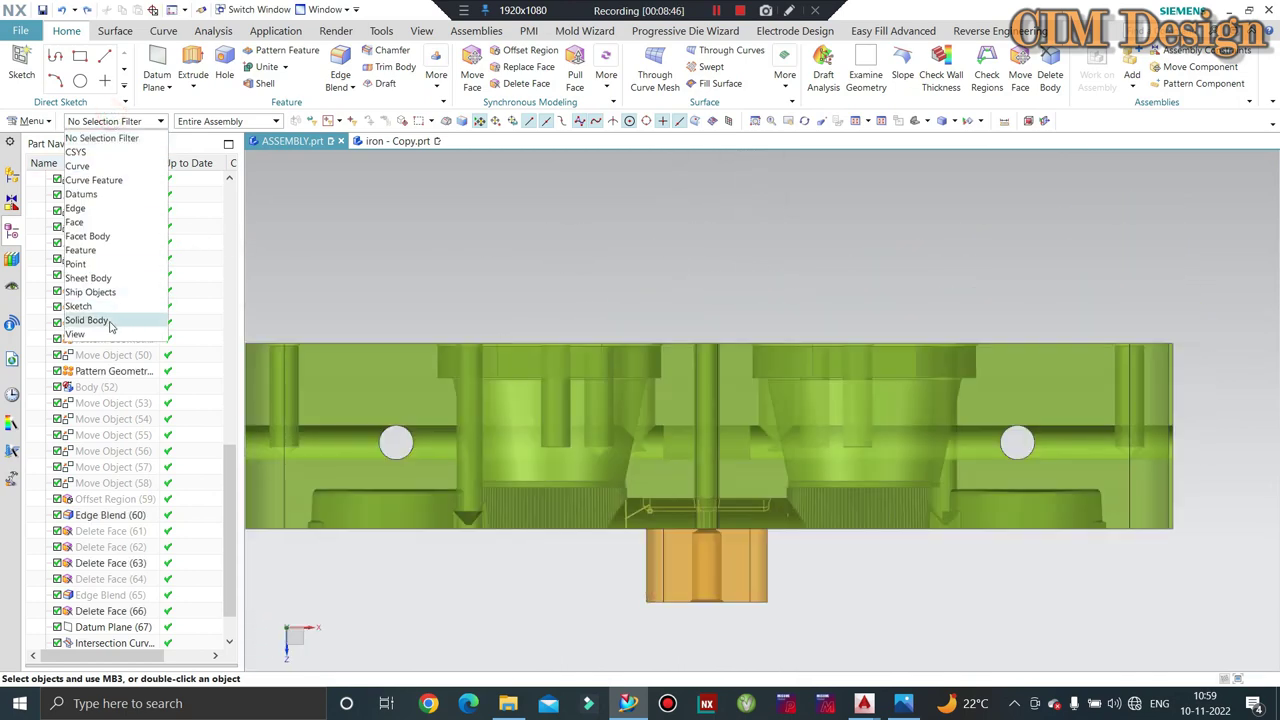
{"action": "left_click", "coordinate": [103, 322]}
{"action": "left_click", "coordinate": [537, 406]}
{"action": "key", "text": "ctrl+b"}
{"action": "mouse_move", "coordinate": [634, 457]}
{"action": "middle_mouse_down"}
{"action": "mouse_move", "coordinate": [666, 463]}
{"action": "mouse_move", "coordinate": [766, 377]}
{"action": "middle_mouse_up"}
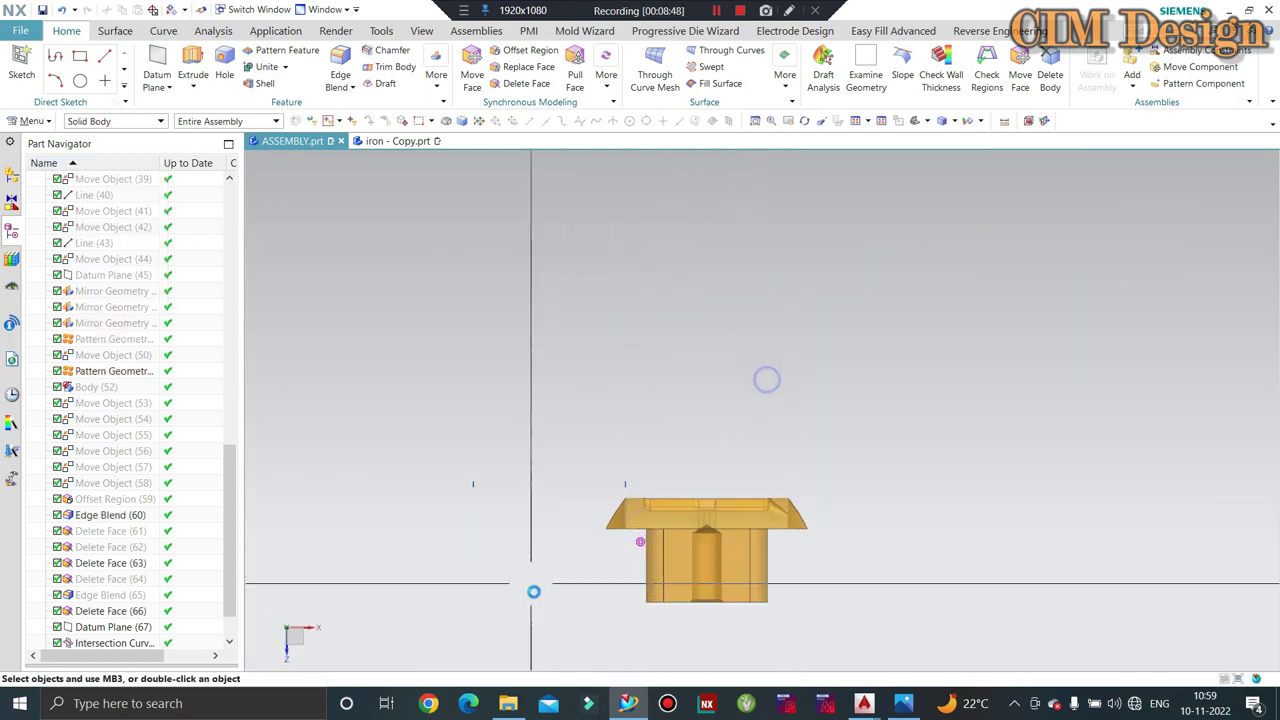
{"action": "scroll", "coordinate": [663, 494], "scroll_direction": "up", "scroll_amount": 5}
{"action": "mouse_move", "coordinate": [663, 494]}
{"action": "middle_mouse_down"}
{"action": "mouse_move", "coordinate": [640, 494]}
{"action": "mouse_move", "coordinate": [624, 418]}
{"action": "middle_mouse_up"}
{"action": "scroll", "coordinate": [624, 418], "scroll_direction": "up", "scroll_amount": 3}
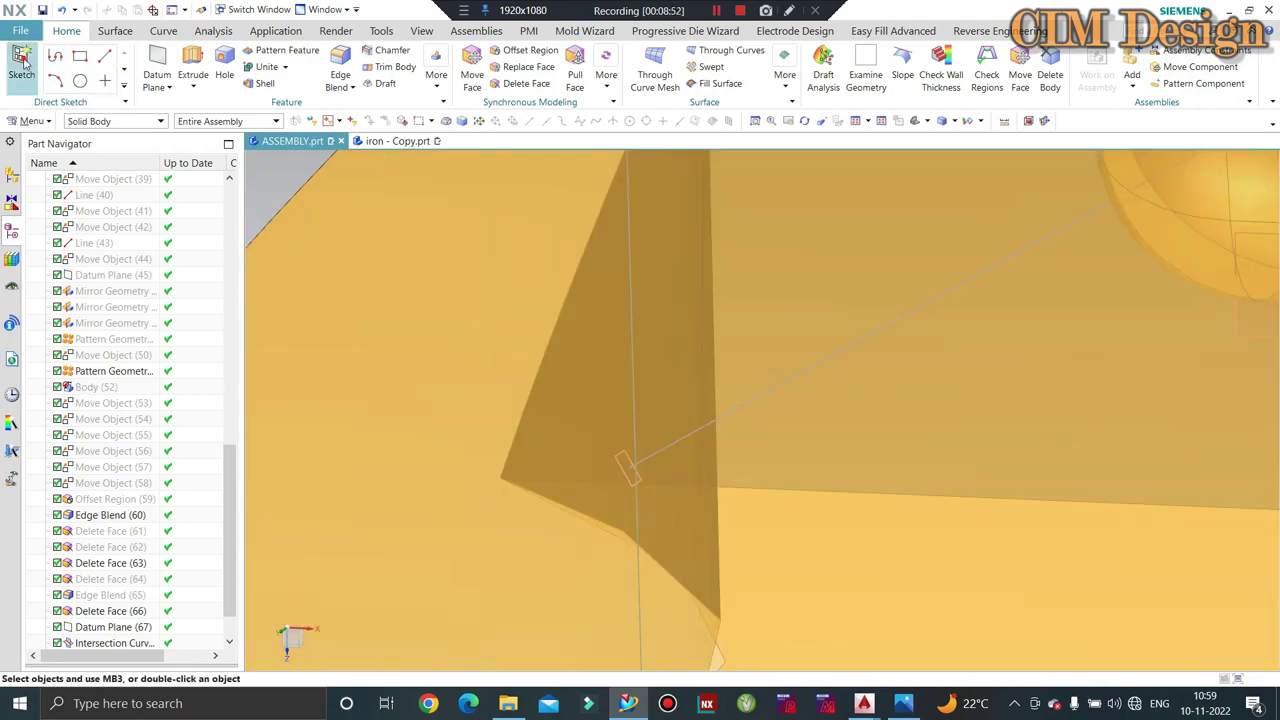
Create a sketch with its origin at the angled line's end point
{"action": "left_click", "coordinate": [618, 461]}
{"action": "middle_click", "coordinate": [634, 507]}
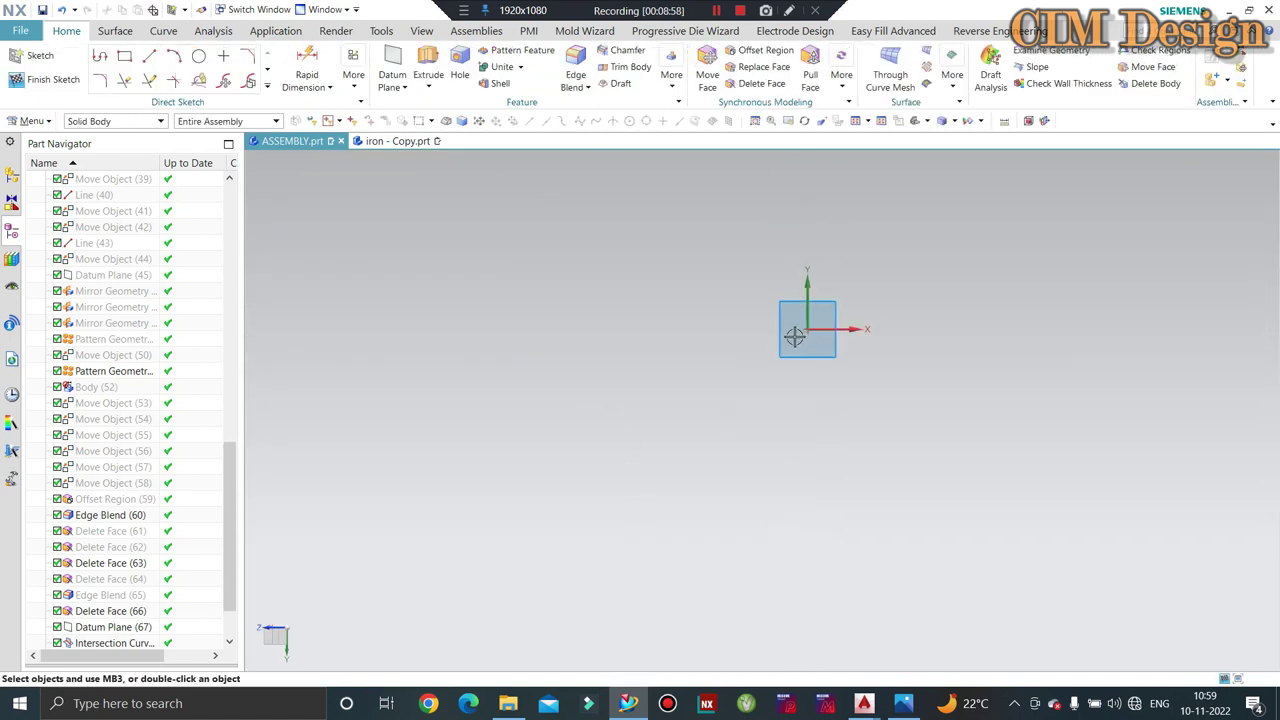
{"action": "mouse_move", "coordinate": [794, 337]}
{"action": "middle_mouse_down"}
{"action": "mouse_move", "coordinate": [624, 478]}
{"action": "mouse_move", "coordinate": [640, 500]}
{"action": "mouse_move", "coordinate": [603, 309]}
{"action": "middle_mouse_up"}
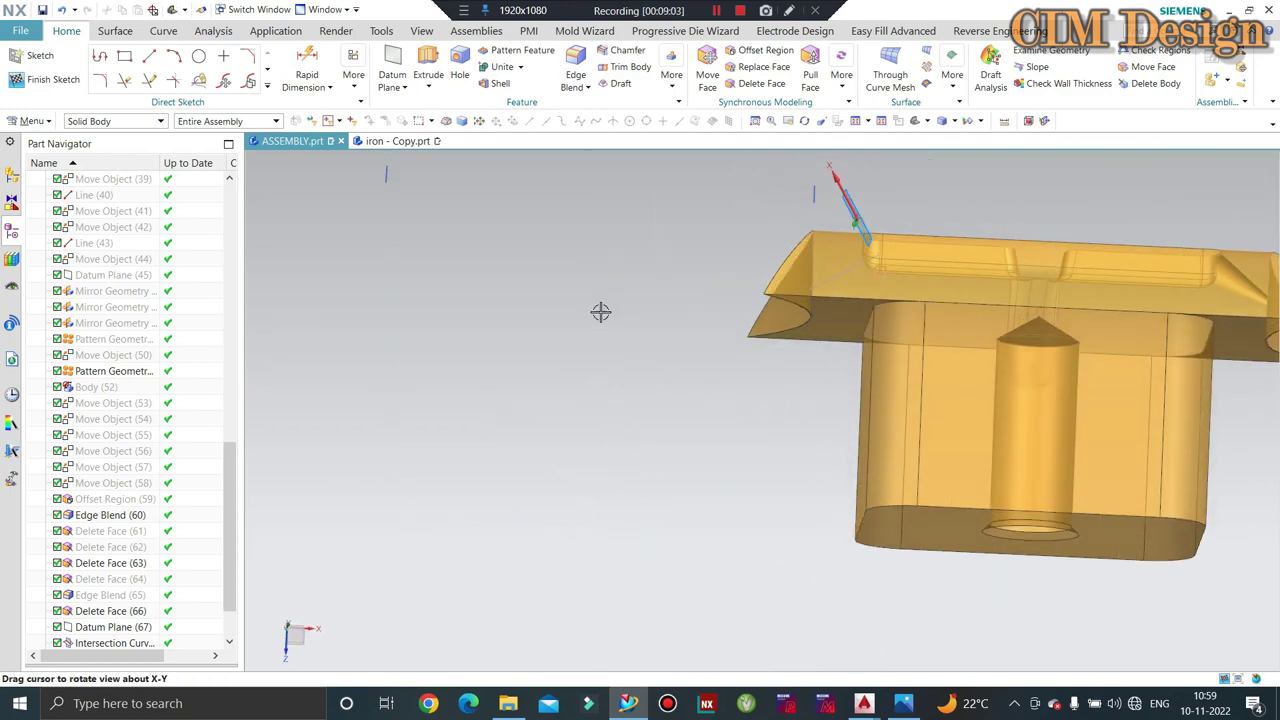
{"action": "key", "text": "F8"}
{"action": "scroll", "coordinate": [814, 277], "scroll_direction": "up", "scroll_amount": 2}
{"action": "scroll", "coordinate": [854, 297], "scroll_direction": "down", "scroll_amount": 3}
{"action": "mouse_move", "coordinate": [854, 297]}
{"action": "middle_mouse_down"}
{"action": "mouse_move", "coordinate": [834, 289]}
{"action": "mouse_move", "coordinate": [871, 333]}
{"action": "middle_mouse_up"}
{"action": "scroll", "coordinate": [808, 389], "scroll_direction": "up", "scroll_amount": 3}
{"action": "scroll", "coordinate": [808, 389], "scroll_direction": "up", "scroll_amount": 2}
{"action": "scroll", "coordinate": [808, 389], "scroll_direction": "up", "scroll_amount": 2}
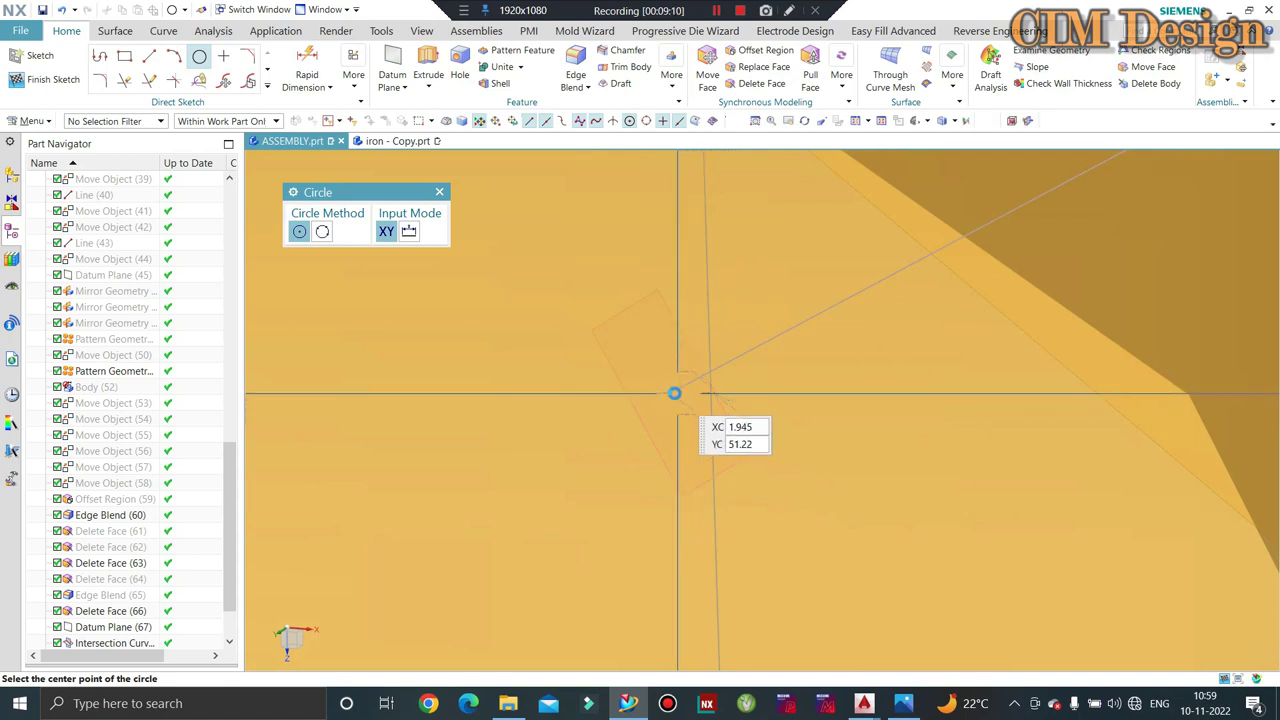
Draw a 0.6-diameter circle centred on the line's end and finish the sketch
{"action": "left_click", "coordinate": [667, 393]}
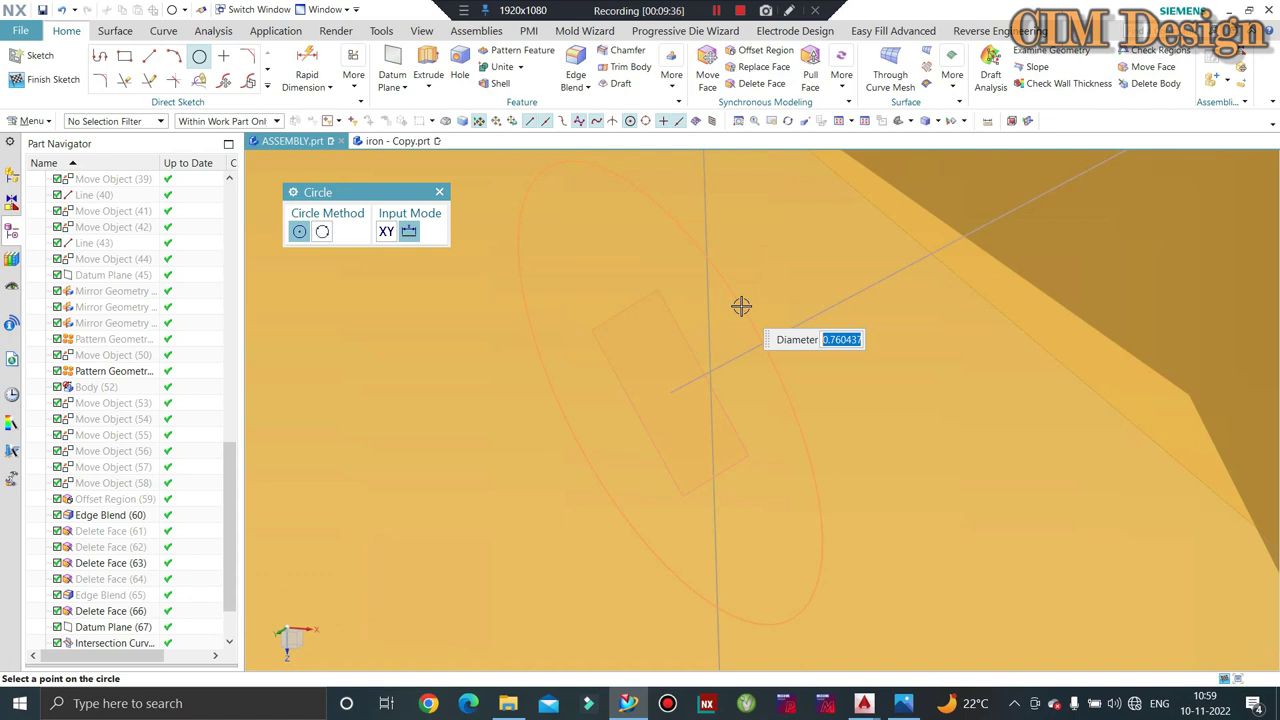
{"action": "type", "text": "0.6"}
{"action": "key", "text": "Return"}
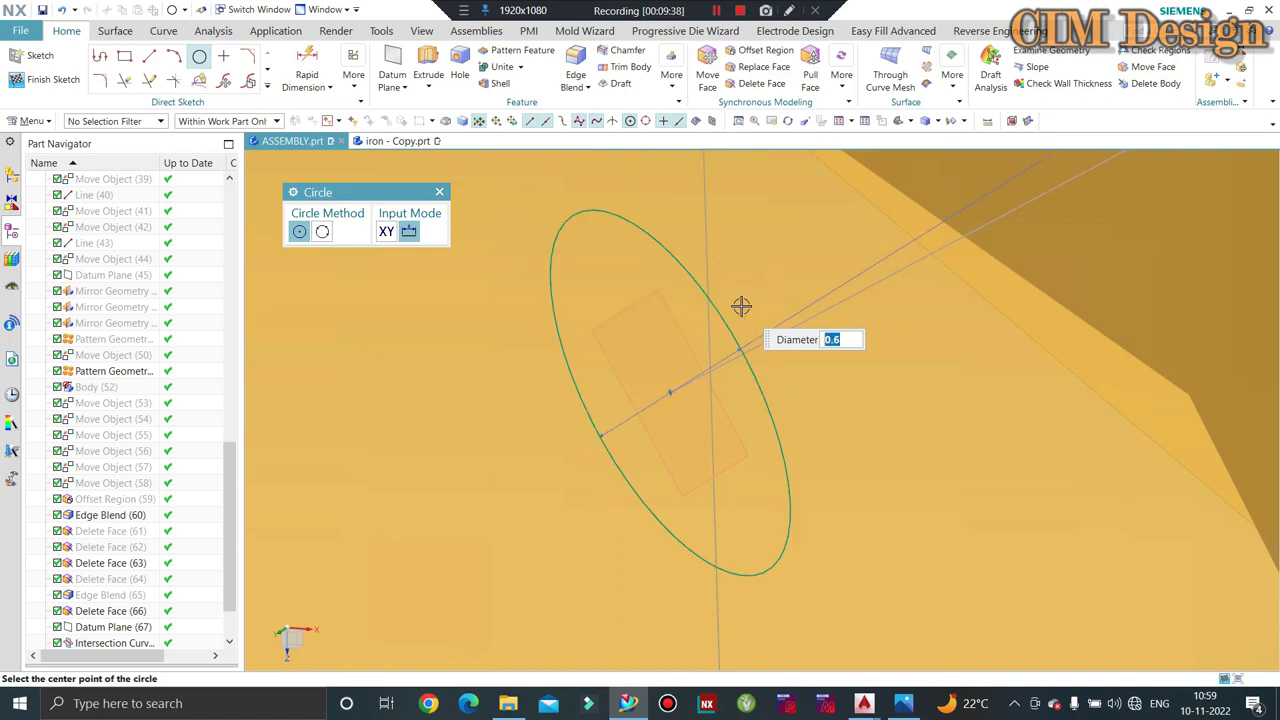
{"action": "scroll", "coordinate": [597, 420], "scroll_direction": "up", "scroll_amount": 2}
{"action": "scroll", "coordinate": [651, 391], "scroll_direction": "up", "scroll_amount": 2}
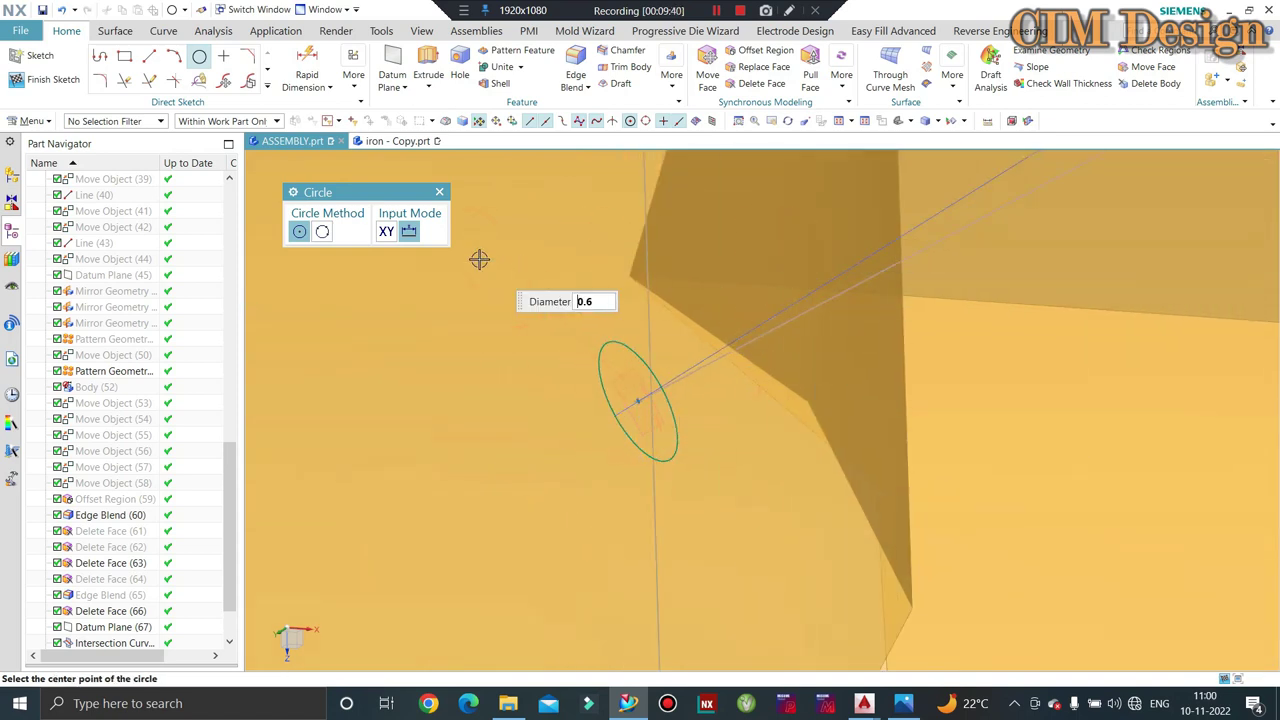
{"action": "left_click", "coordinate": [441, 191]}
{"action": "middle_click_drag", "start_coordinate": [620, 460], "coordinate": [671, 380]}
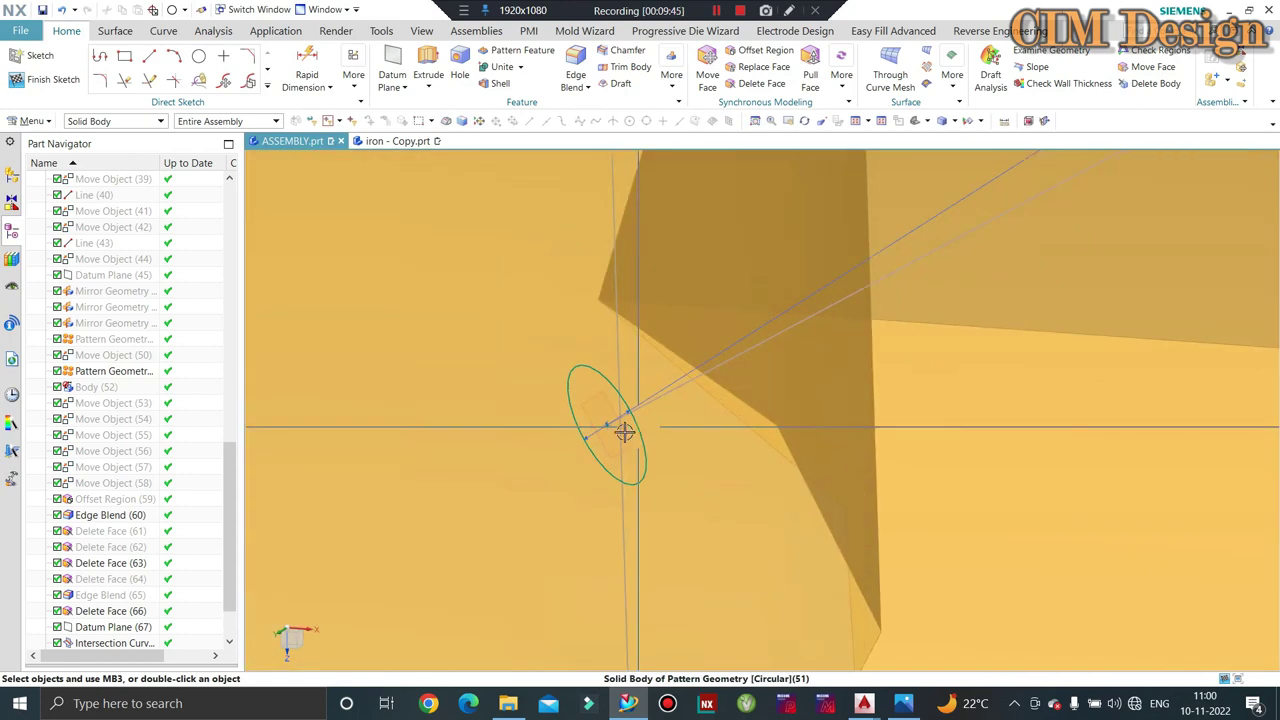
{"action": "middle_click_drag", "start_coordinate": [623, 429], "coordinate": [609, 429]}
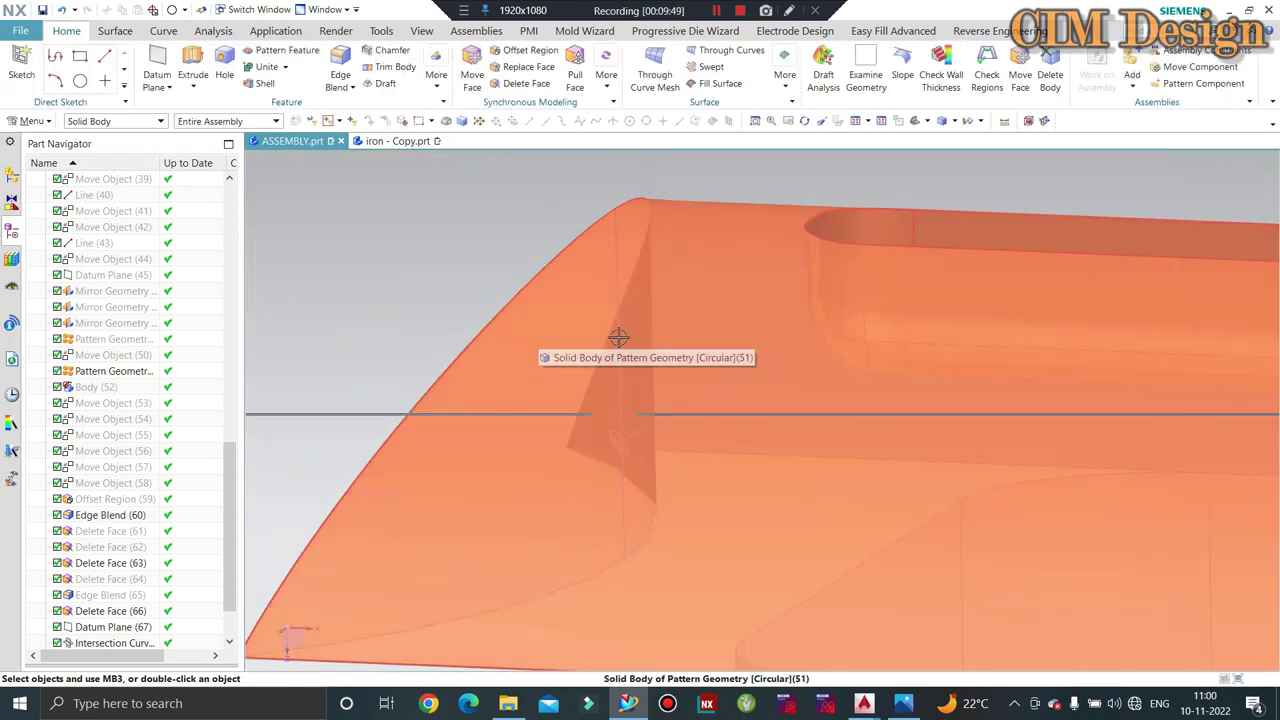
Extrude the small circle with reversed direction into the insert, checking the gate reference drawing
{"action": "key", "text": "x"}
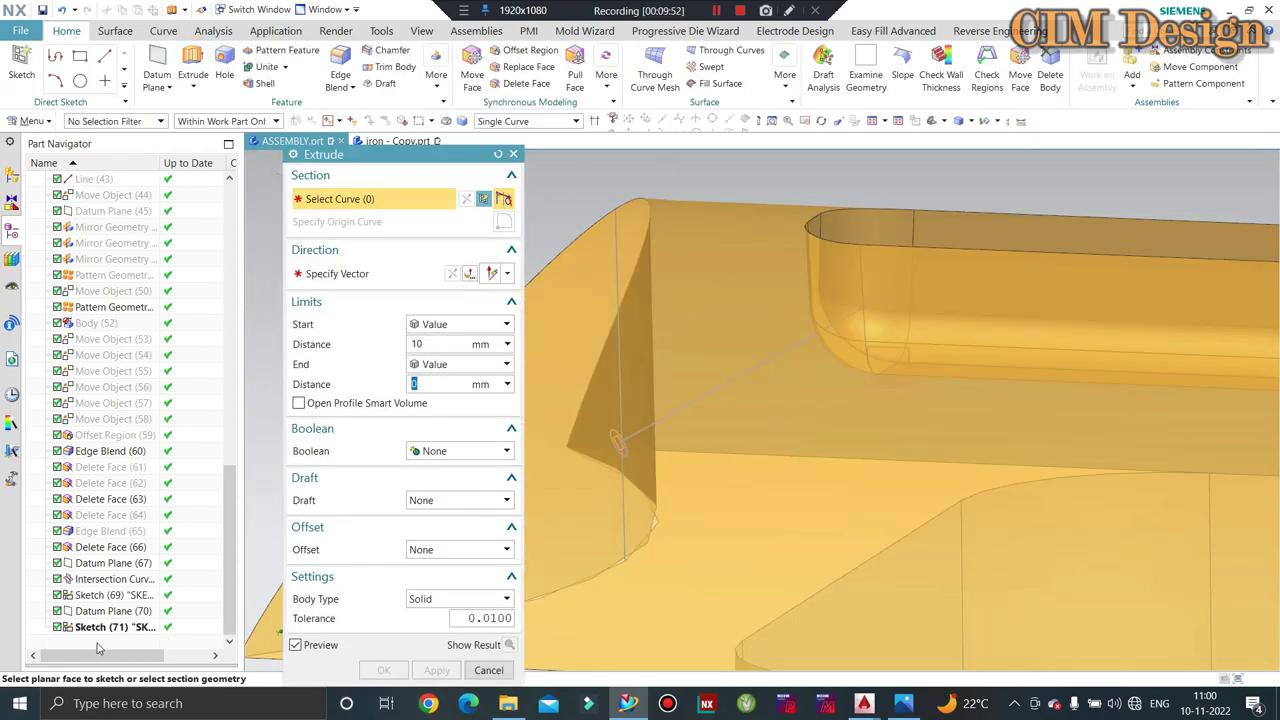
{"action": "left_click", "coordinate": [100, 628]}
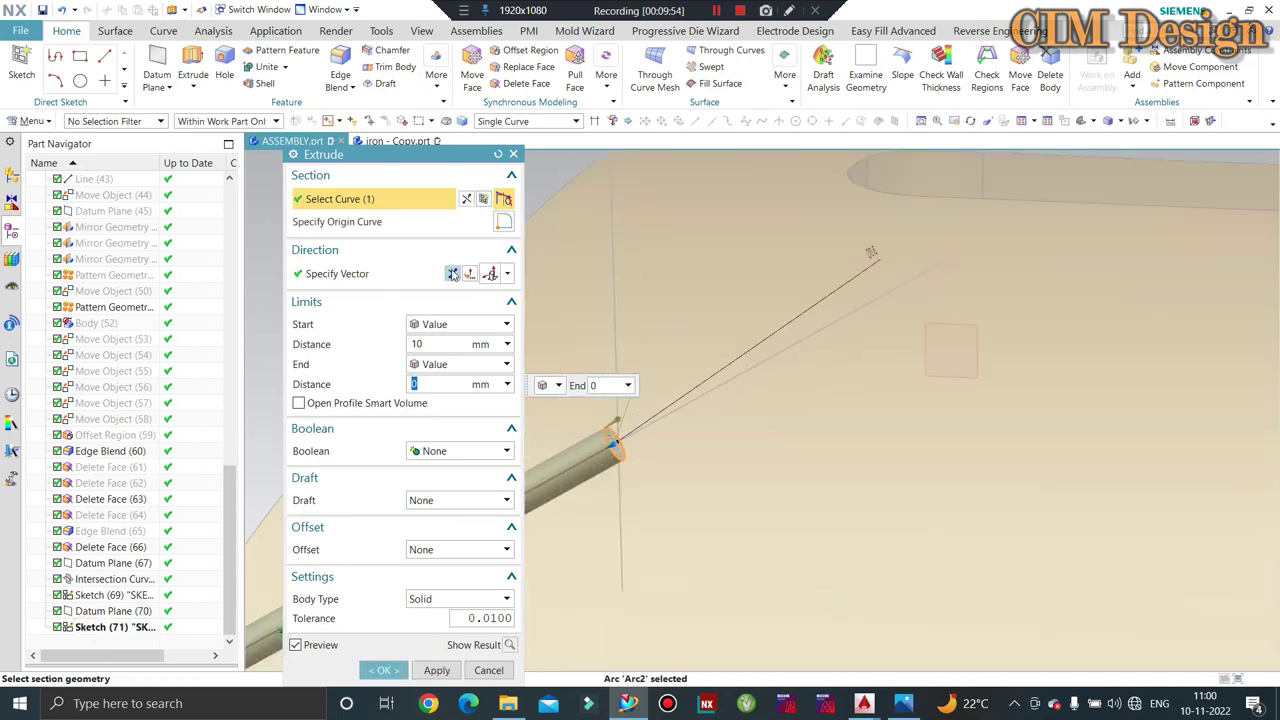
{"action": "left_click", "coordinate": [452, 273]}
{"action": "scroll", "coordinate": [980, 254], "scroll_direction": "down", "scroll_amount": 2}
{"action": "scroll", "coordinate": [686, 280], "scroll_direction": "down", "scroll_amount": 1}
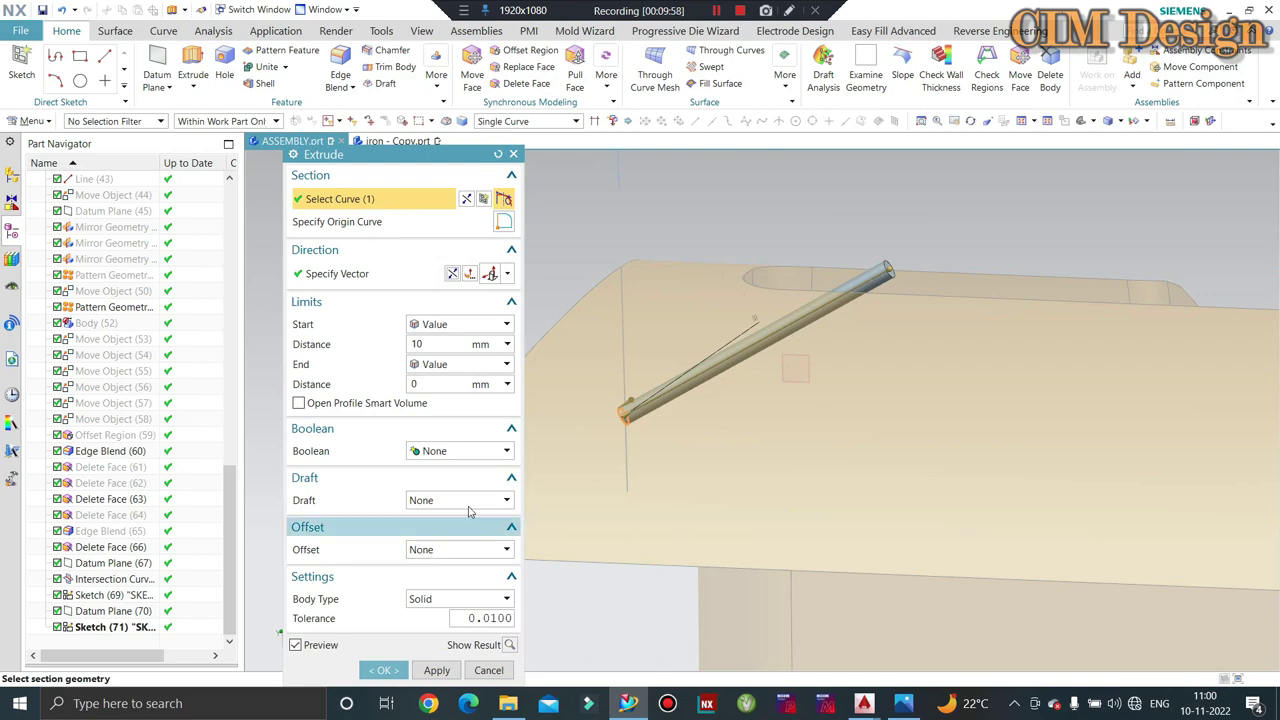
{"action": "left_click", "coordinate": [903, 703]}
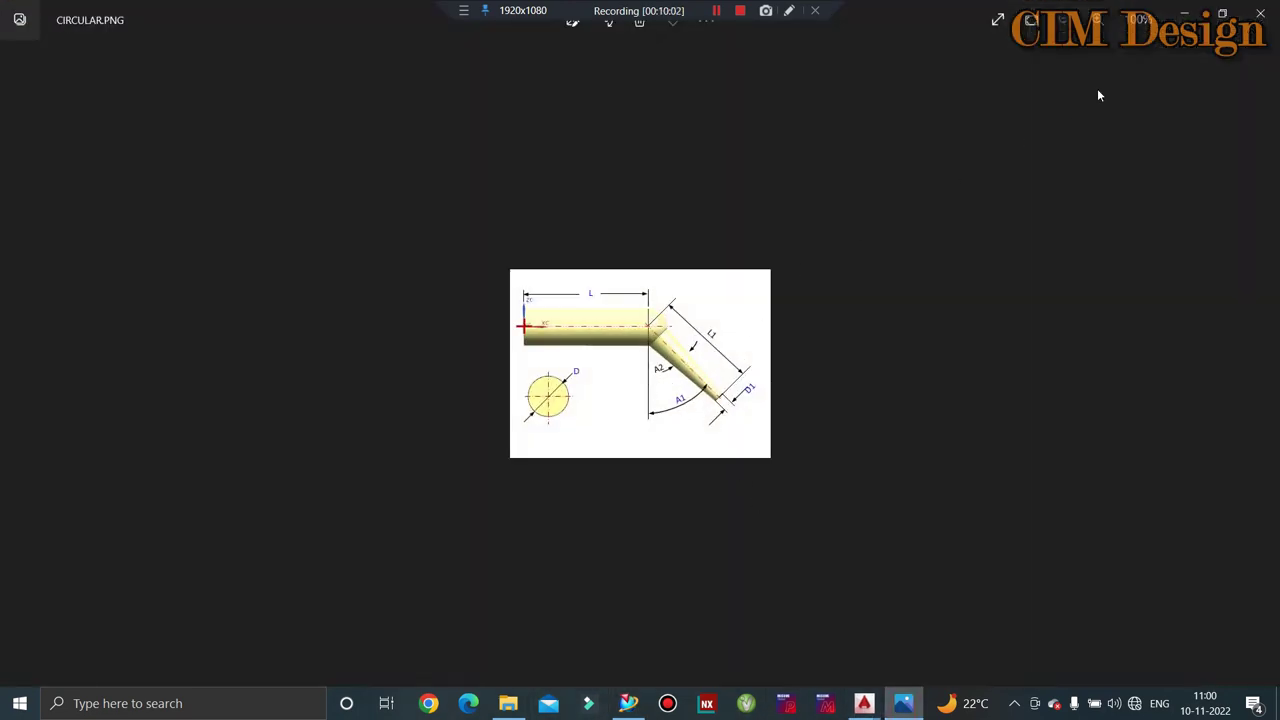
{"action": "left_click", "coordinate": [1183, 13]}
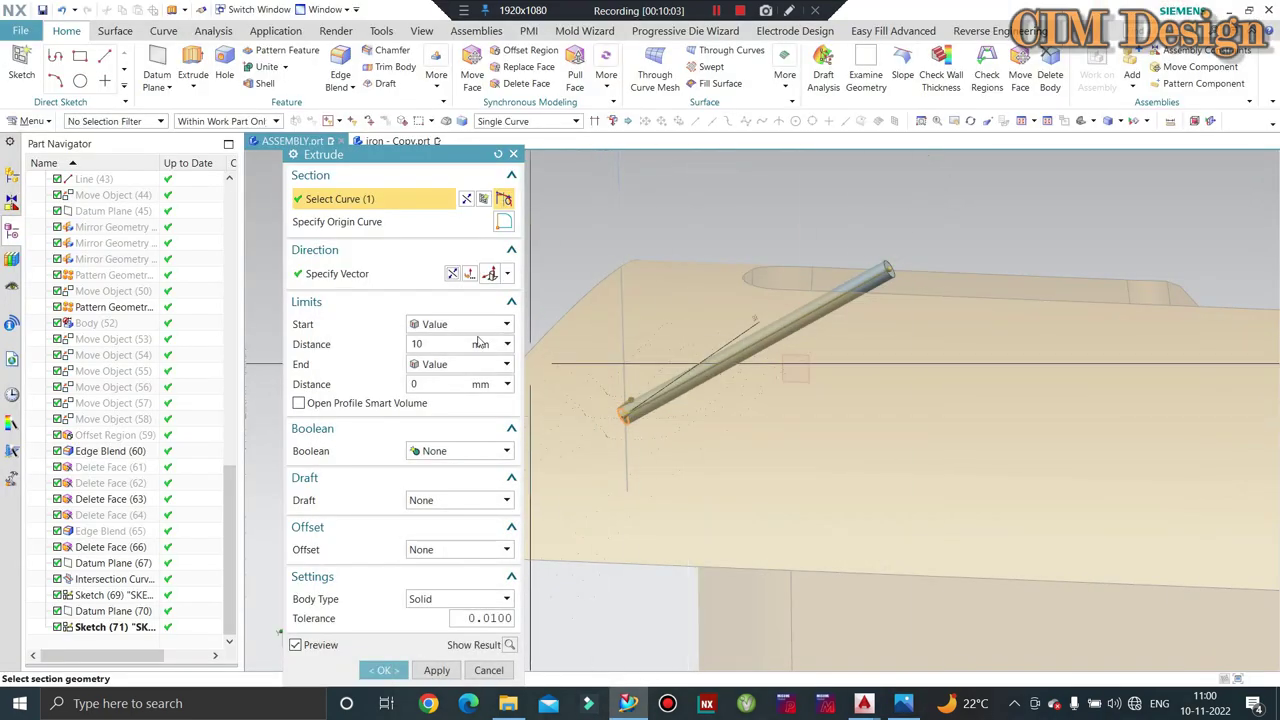
Apply a -10° Draft From Section and accept the tapered cone extrusion
{"action": "left_click", "coordinate": [445, 503]}
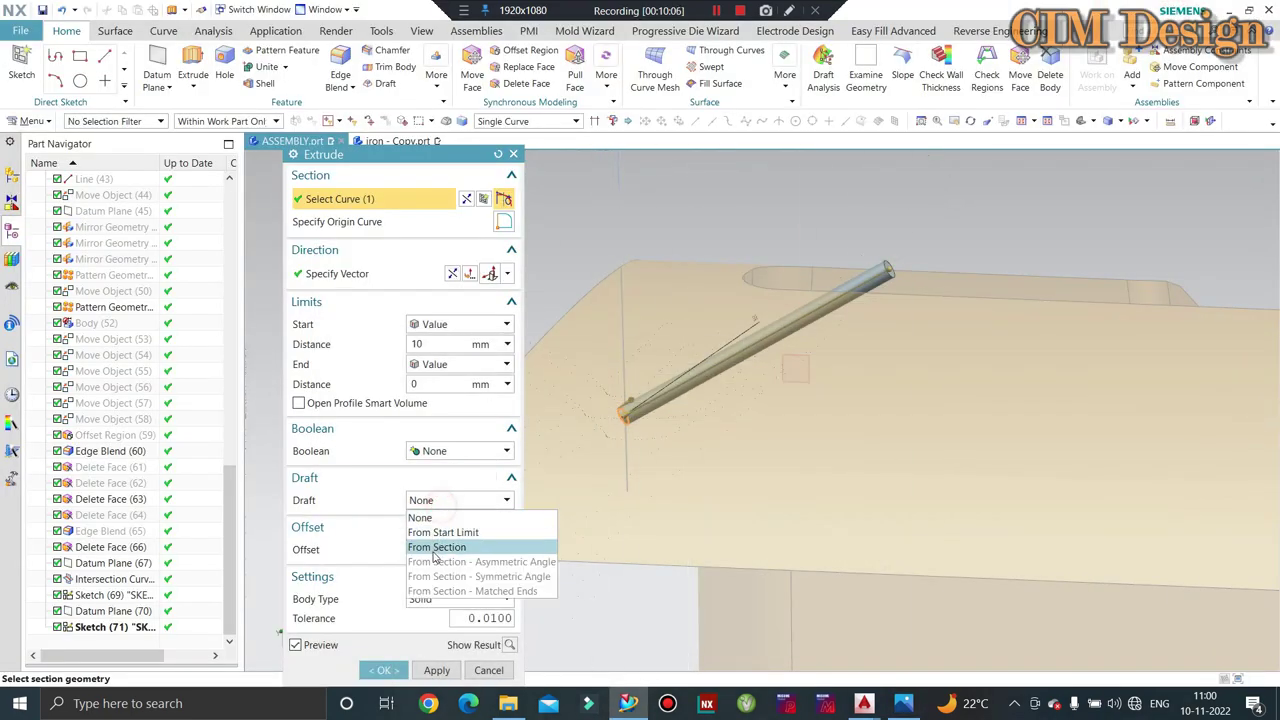
{"action": "left_click", "coordinate": [435, 548]}
{"action": "left_click", "coordinate": [449, 502]}
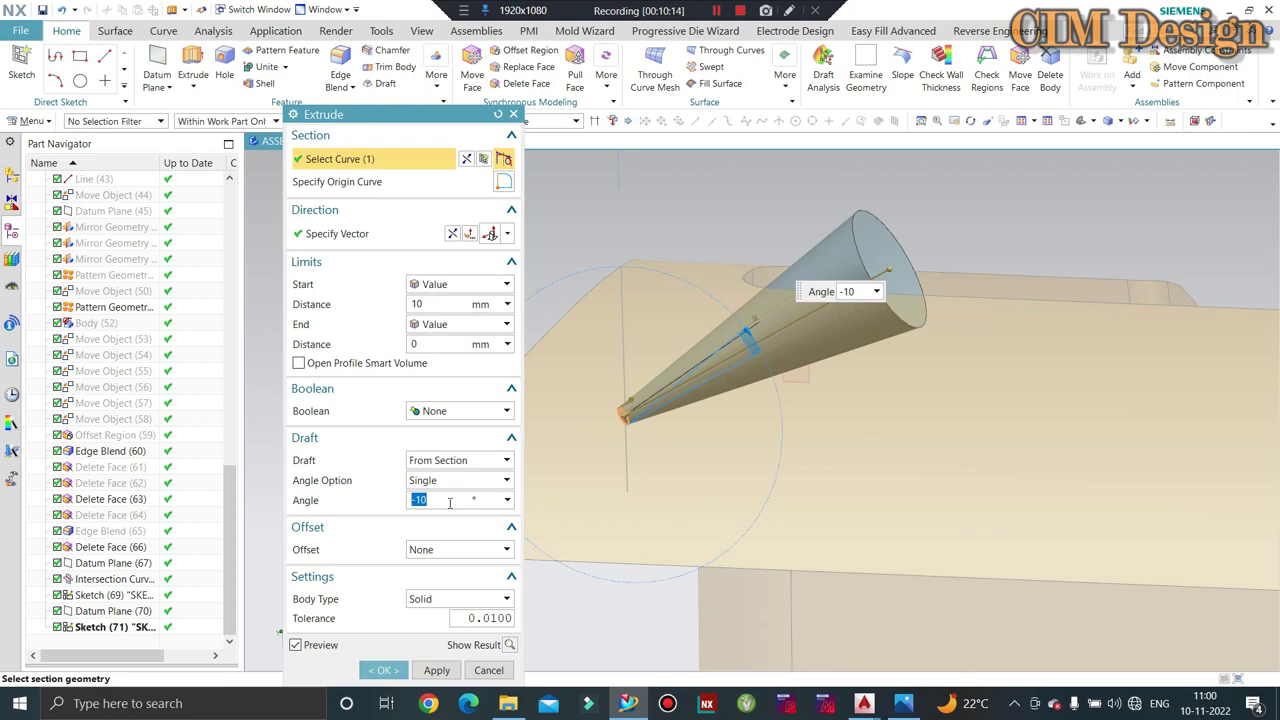
{"action": "left_click", "coordinate": [383, 670]}
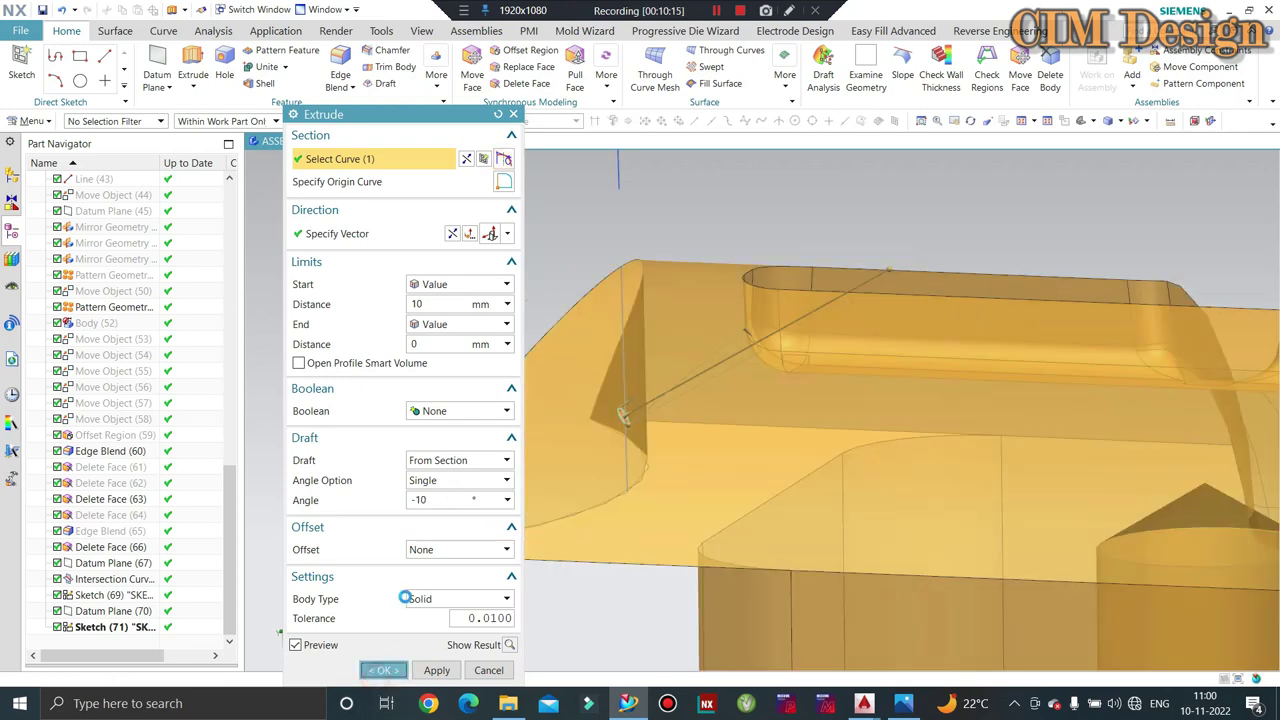
{"action": "mouse_move", "coordinate": [557, 400]}
{"action": "middle_mouse_down"}
{"action": "mouse_move", "coordinate": [645, 461]}
{"action": "mouse_move", "coordinate": [585, 405]}
{"action": "middle_mouse_up"}
{"action": "scroll", "coordinate": [645, 461], "scroll_direction": "down", "scroll_amount": 2}
{"action": "scroll", "coordinate": [643, 430], "scroll_direction": "up", "scroll_amount": 3}
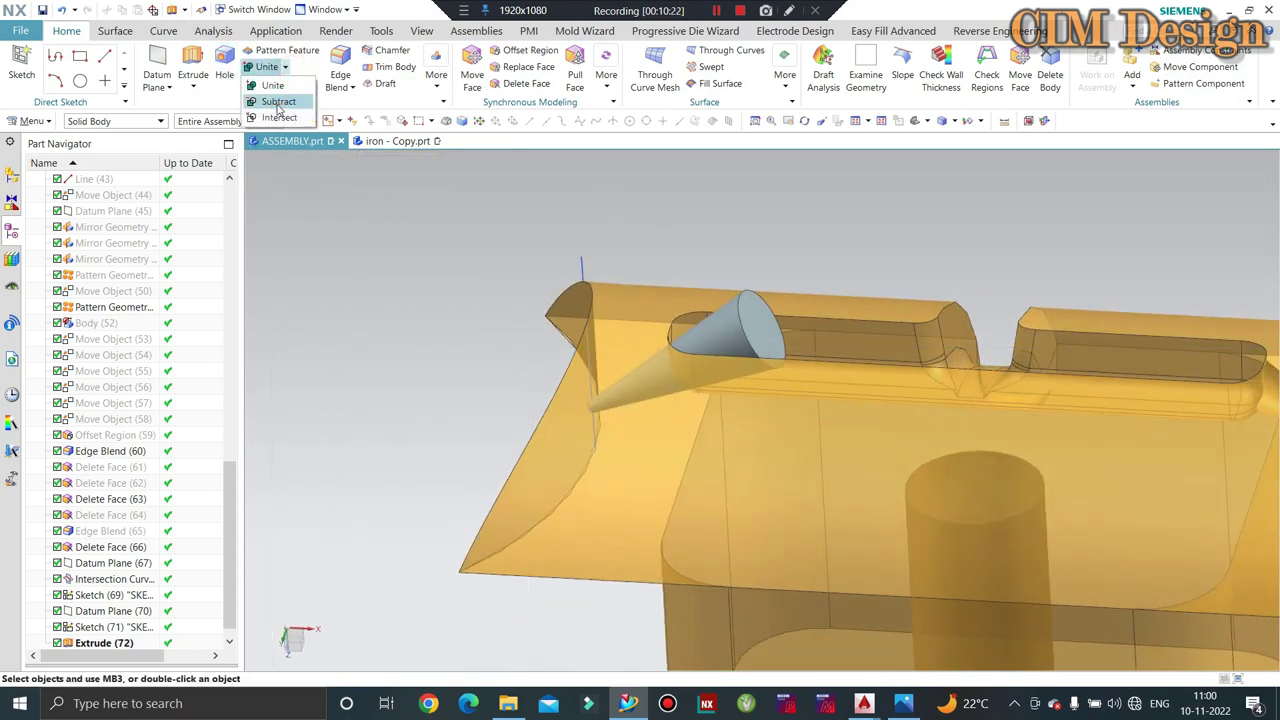
Subtract the cone from the insert body, keeping the cone, to cut the conical gate
{"action": "left_click", "coordinate": [279, 102]}
{"action": "left_click", "coordinate": [591, 384]}
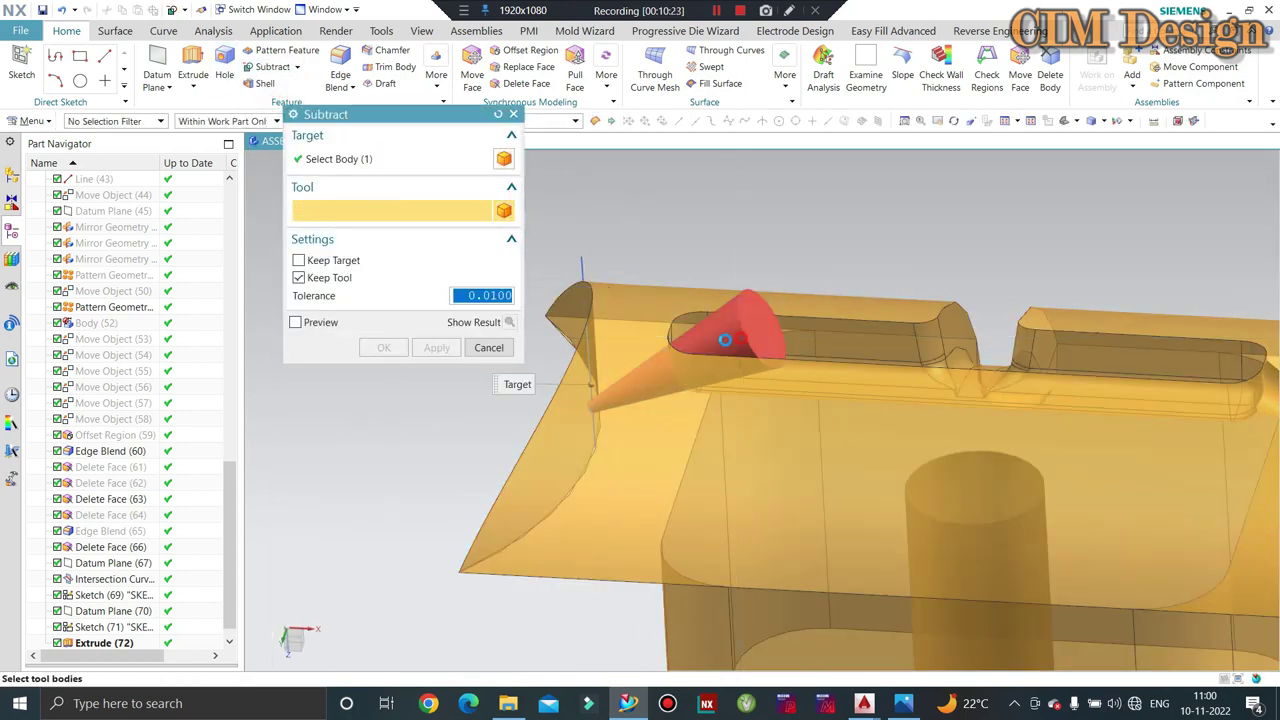
{"action": "left_click", "coordinate": [724, 340]}
{"action": "left_click", "coordinate": [383, 347]}
{"action": "scroll", "coordinate": [717, 341], "scroll_direction": "up", "scroll_amount": 1}
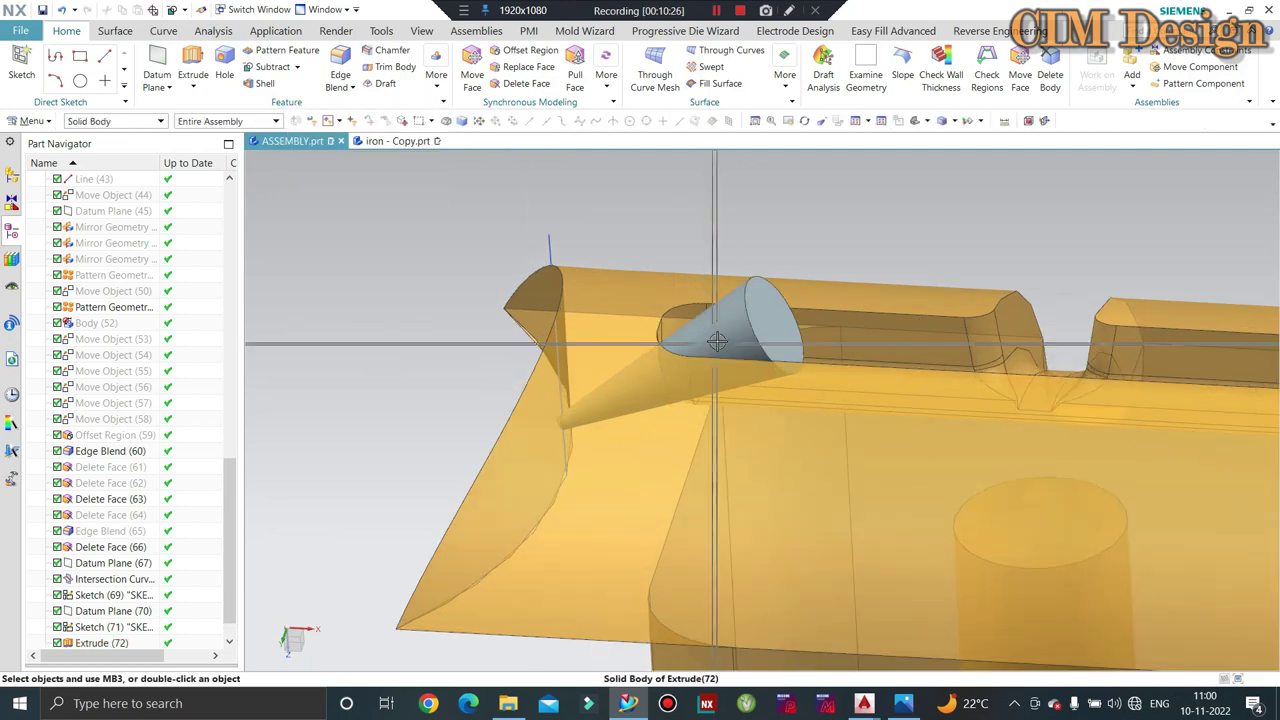
{"action": "middle_click_drag", "start_coordinate": [694, 466], "coordinate": [557, 471]}
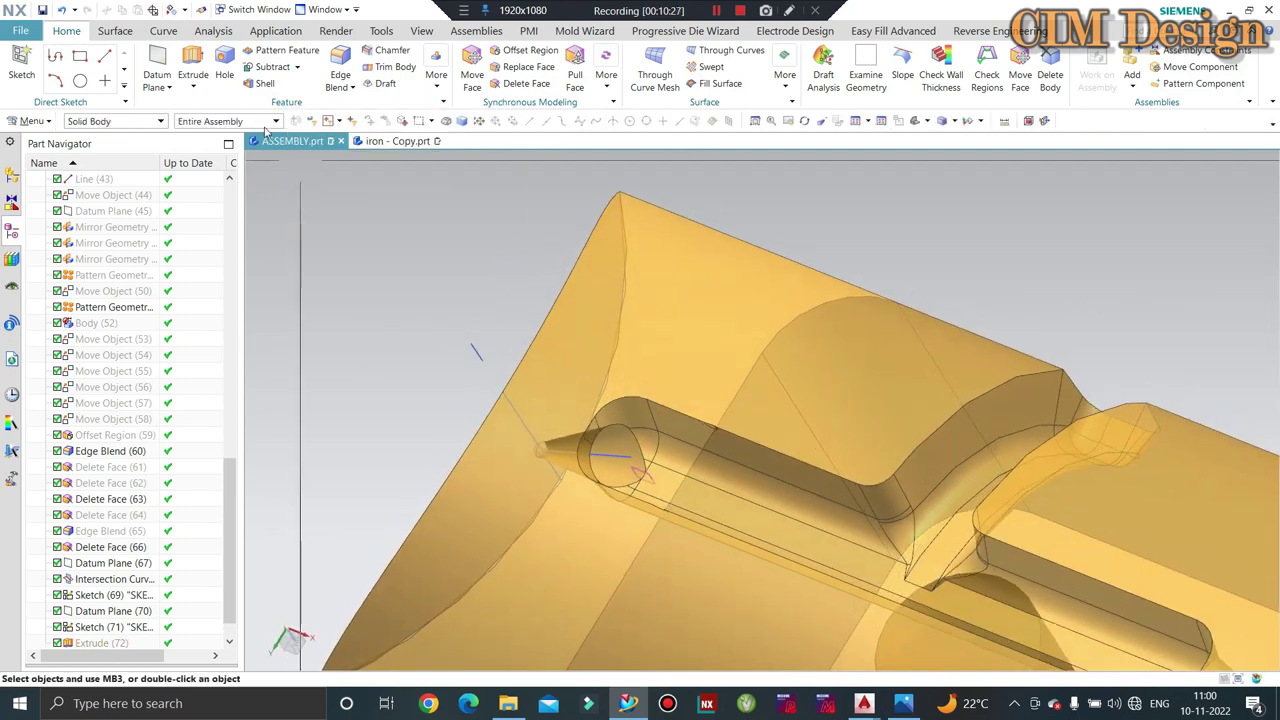
Round the circular gate-opening edges with a 1 mm Edge Blend
{"action": "left_click", "coordinate": [340, 66]}
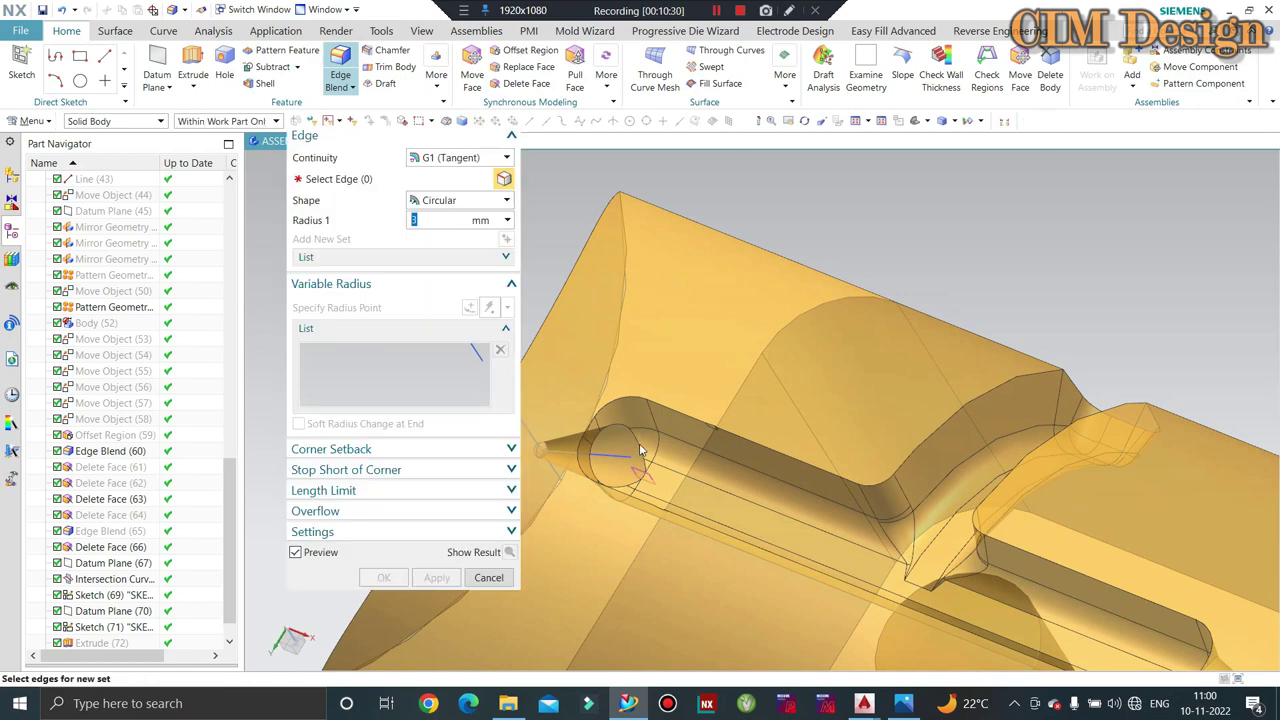
{"action": "scroll", "coordinate": [650, 465], "scroll_direction": "up", "scroll_amount": 2}
{"action": "left_click", "coordinate": [660, 472]}
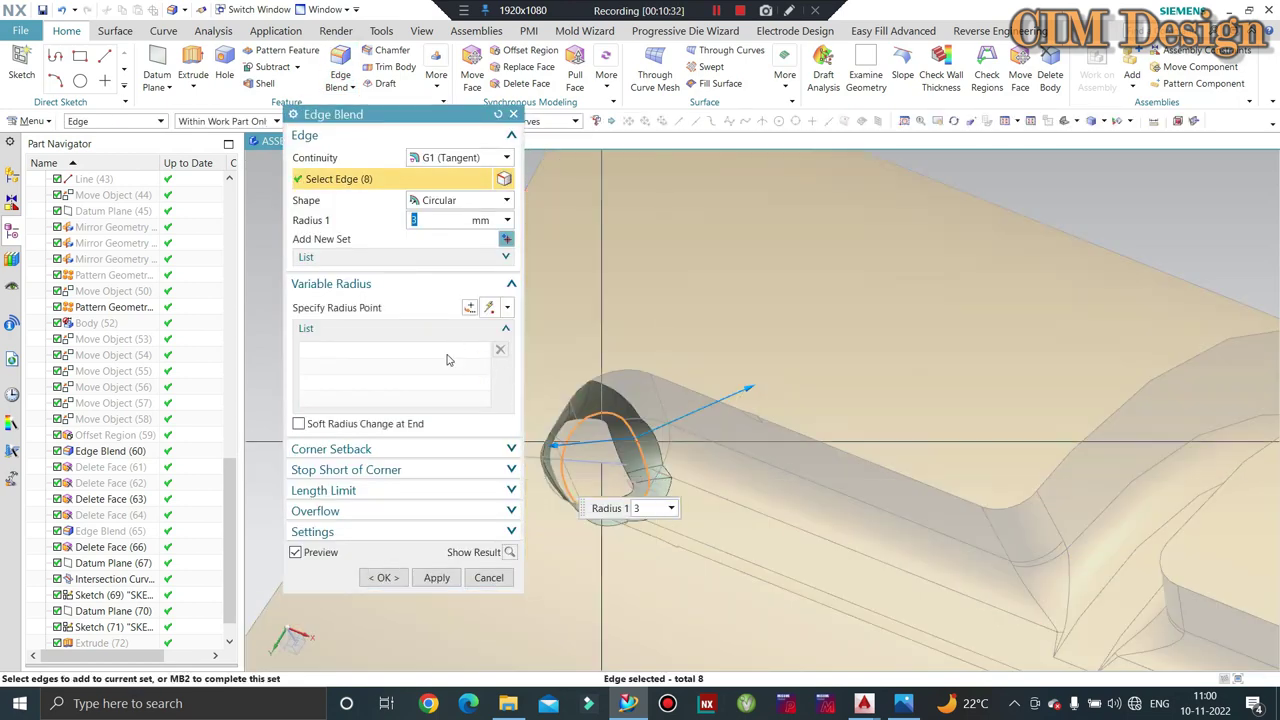
{"action": "type", "text": "1"}
{"action": "key", "text": "Return"}
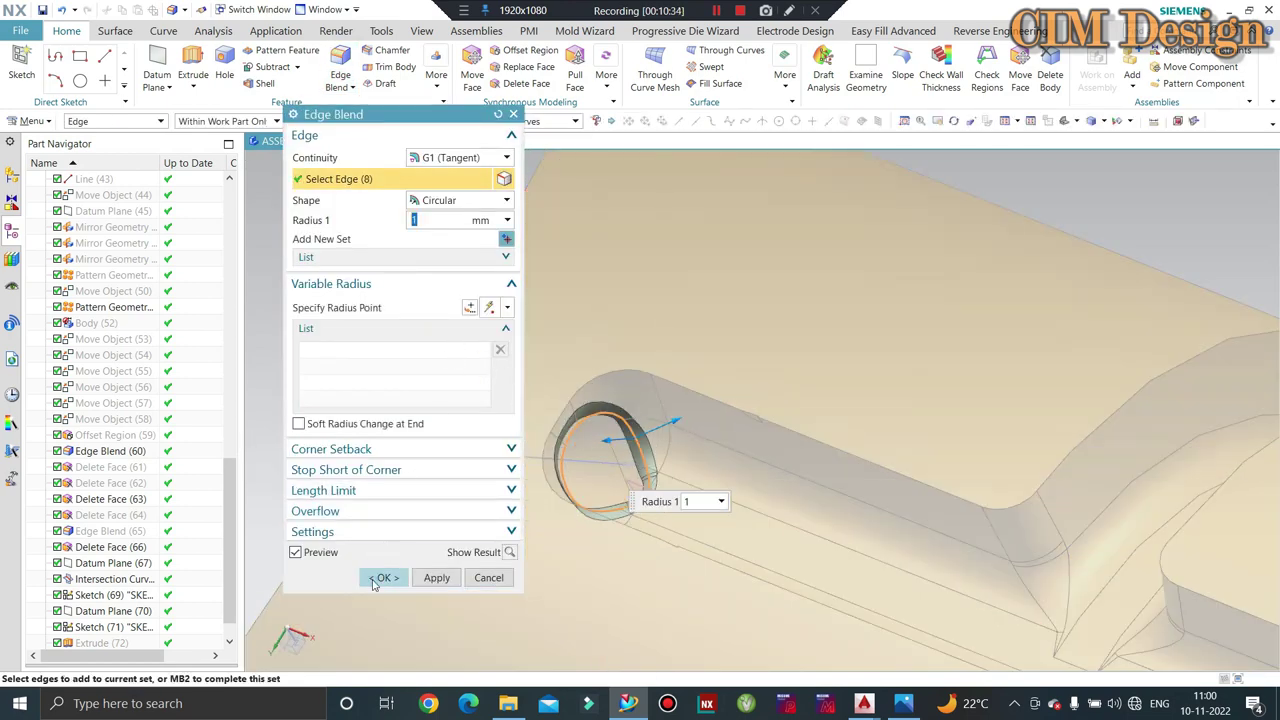
{"action": "left_click", "coordinate": [383, 577]}
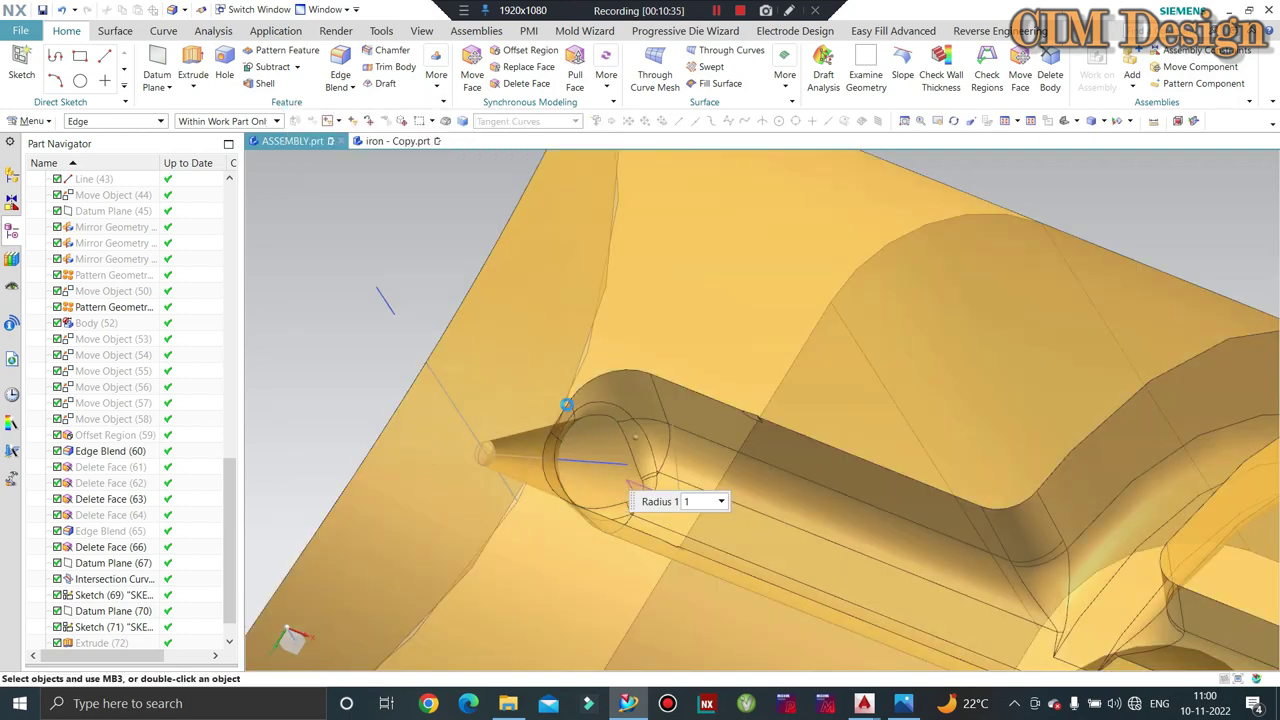
{"action": "middle_click_drag", "start_coordinate": [589, 466], "coordinate": [643, 386]}
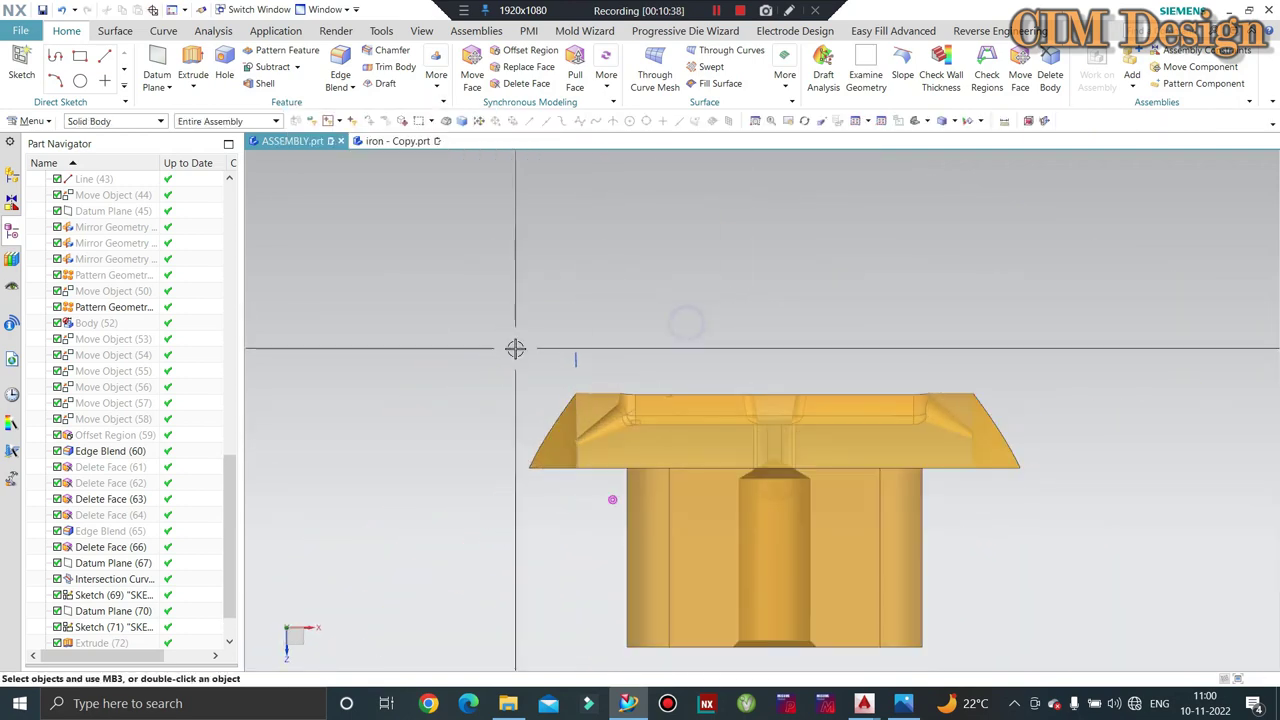
{"action": "scroll", "coordinate": [633, 416], "scroll_direction": "up", "scroll_amount": 3}
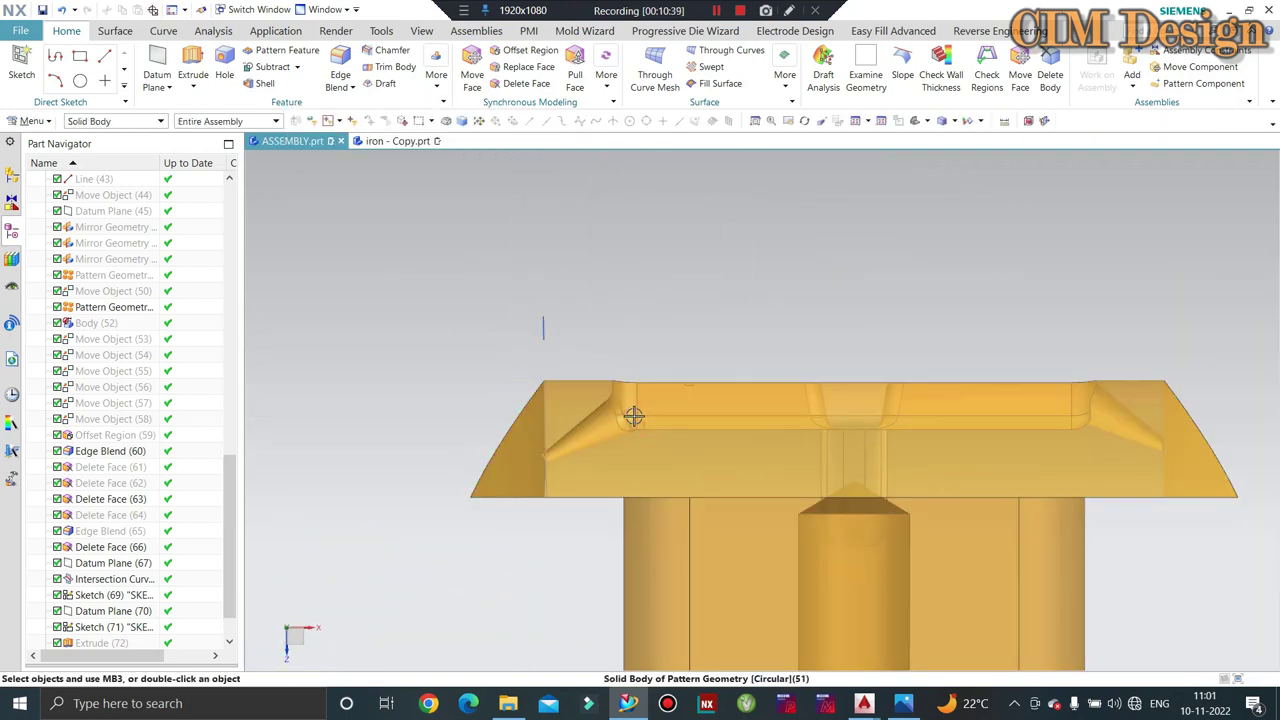
{"action": "mouse_move", "coordinate": [635, 405]}
{"action": "middle_mouse_down"}
{"action": "mouse_move", "coordinate": [668, 440]}
{"action": "mouse_move", "coordinate": [557, 490]}
{"action": "middle_mouse_up"}
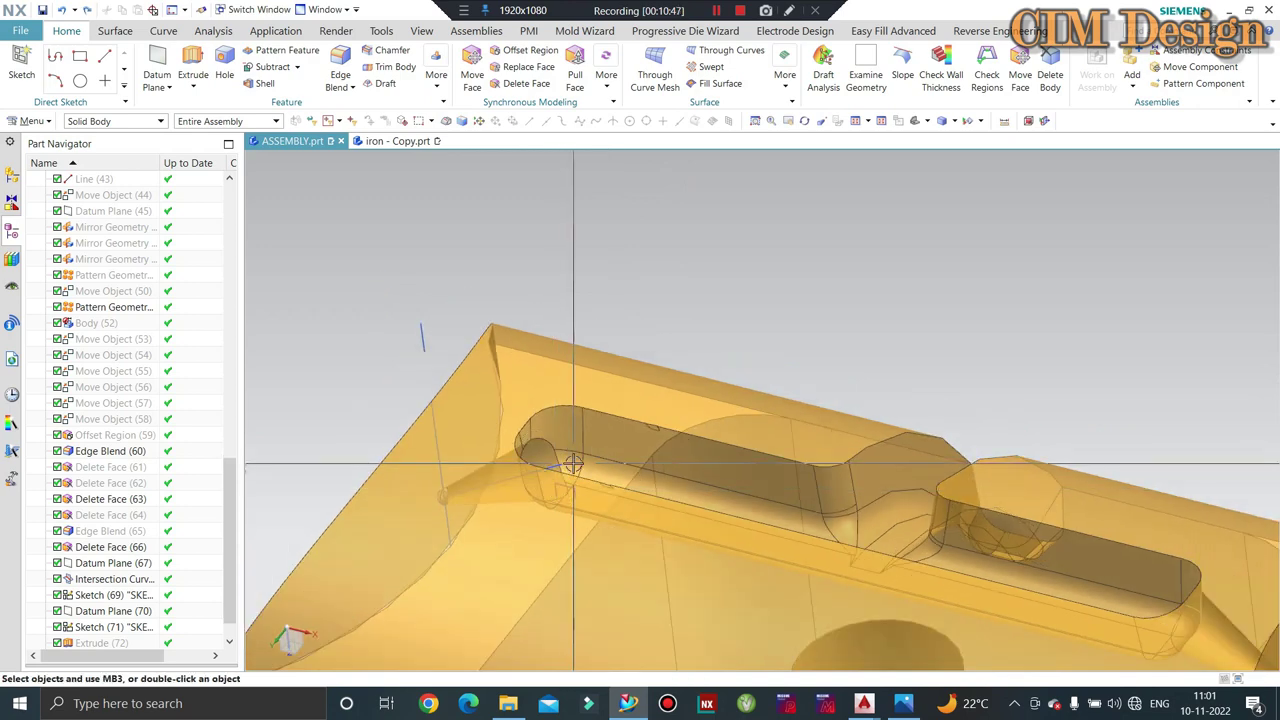
{"action": "mouse_move", "coordinate": [572, 463]}
{"action": "middle_mouse_down"}
{"action": "mouse_move", "coordinate": [786, 253]}
{"action": "mouse_move", "coordinate": [502, 299]}
{"action": "middle_mouse_up"}
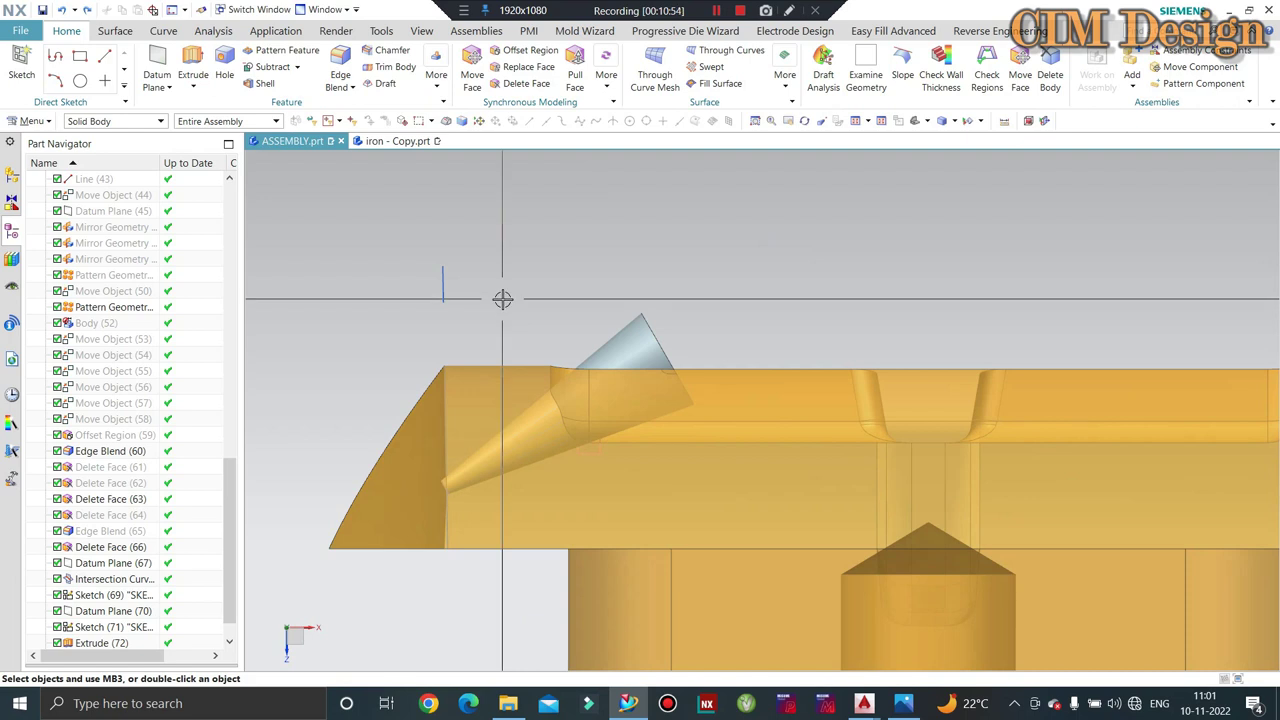
{"action": "scroll", "coordinate": [663, 354], "scroll_direction": "up", "scroll_amount": 2}
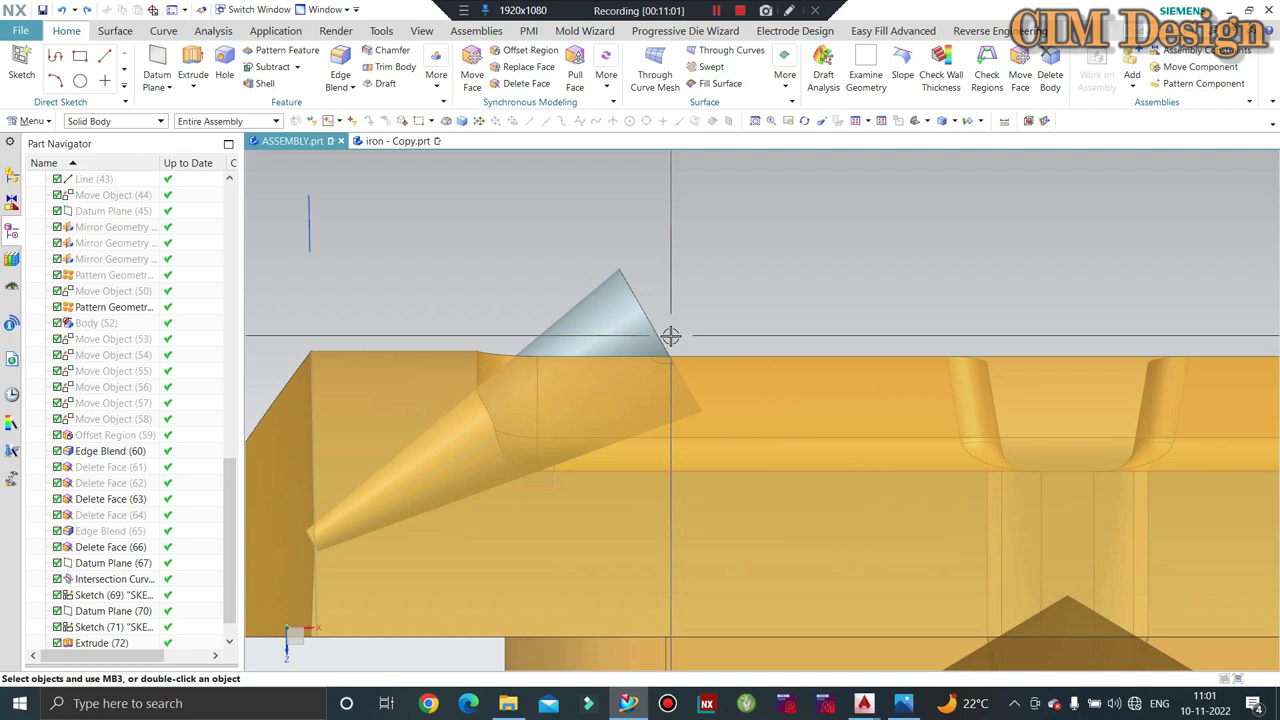
{"action": "scroll", "coordinate": [670, 337], "scroll_direction": "down", "scroll_amount": 2}
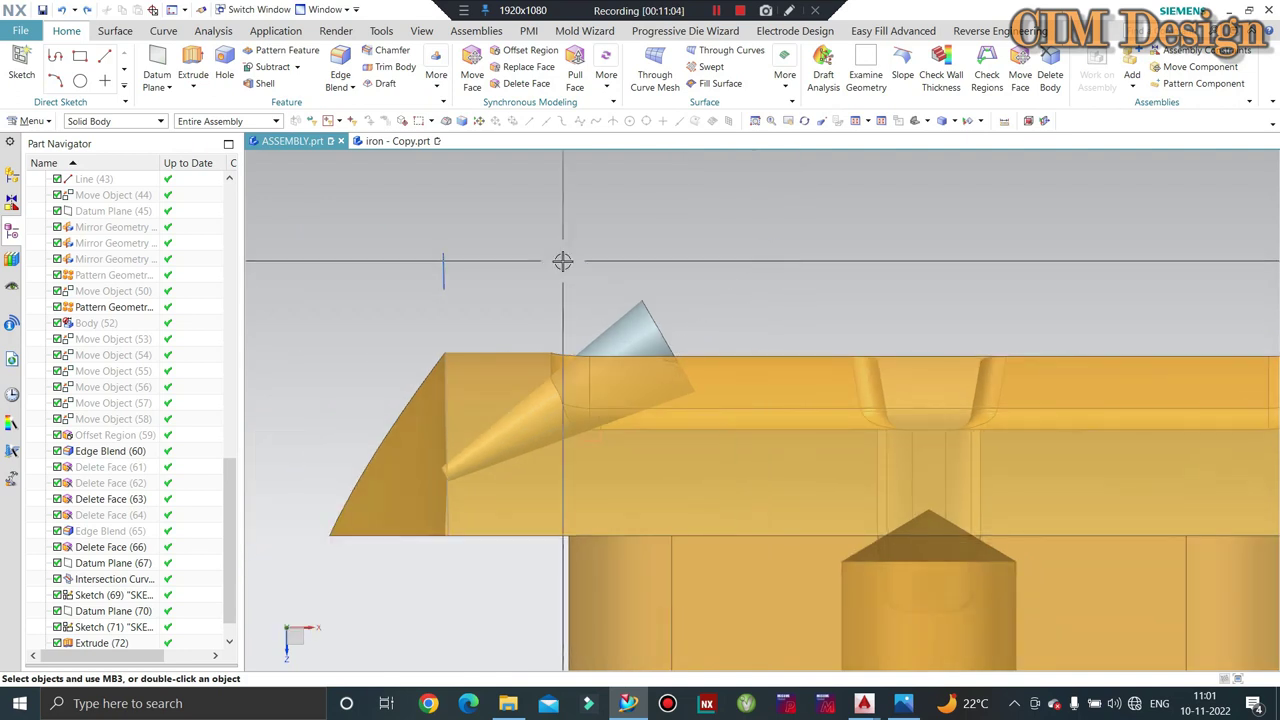
{"action": "scroll", "coordinate": [600, 248], "scroll_direction": "down", "scroll_amount": 1}
{"action": "scroll", "coordinate": [610, 241], "scroll_direction": "down", "scroll_amount": 1}
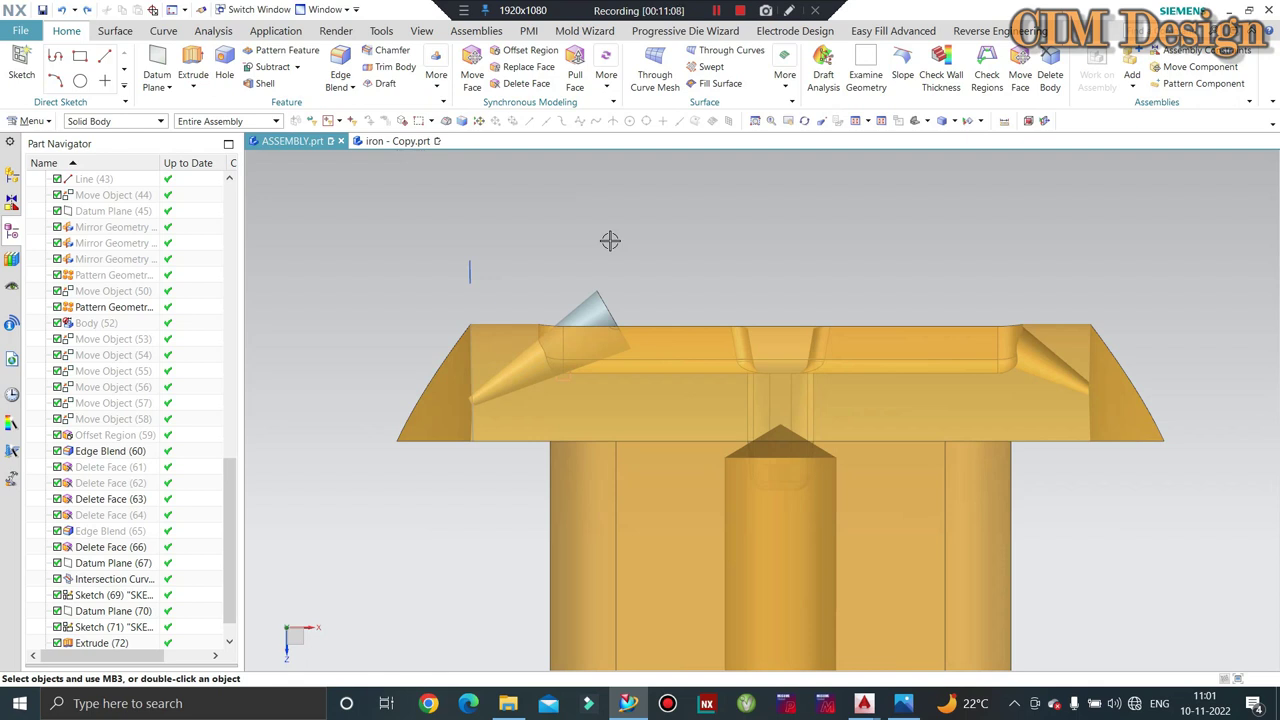
{"action": "scroll", "coordinate": [650, 262], "scroll_direction": "up", "scroll_amount": 1}
{"action": "scroll", "coordinate": [694, 303], "scroll_direction": "up", "scroll_amount": 1}
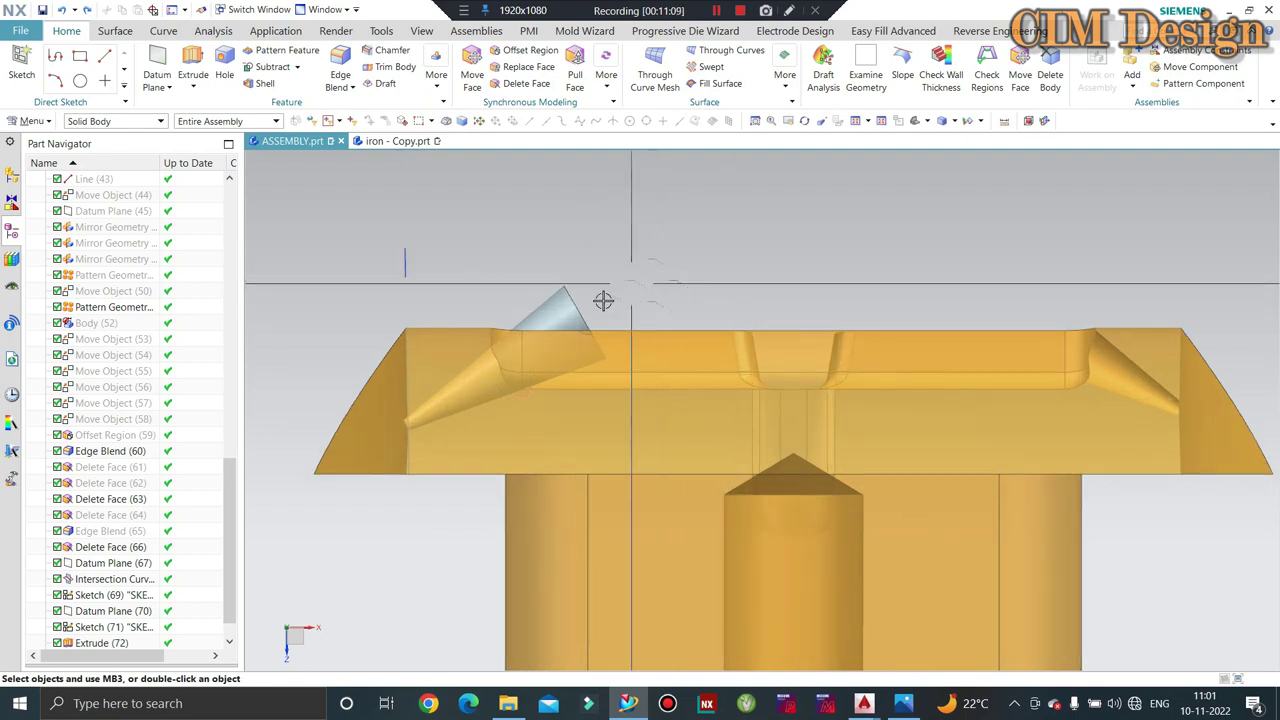
{"action": "scroll", "coordinate": [590, 300], "scroll_direction": "up", "scroll_amount": 1}
{"action": "scroll", "coordinate": [612, 282], "scroll_direction": "down", "scroll_amount": 2}
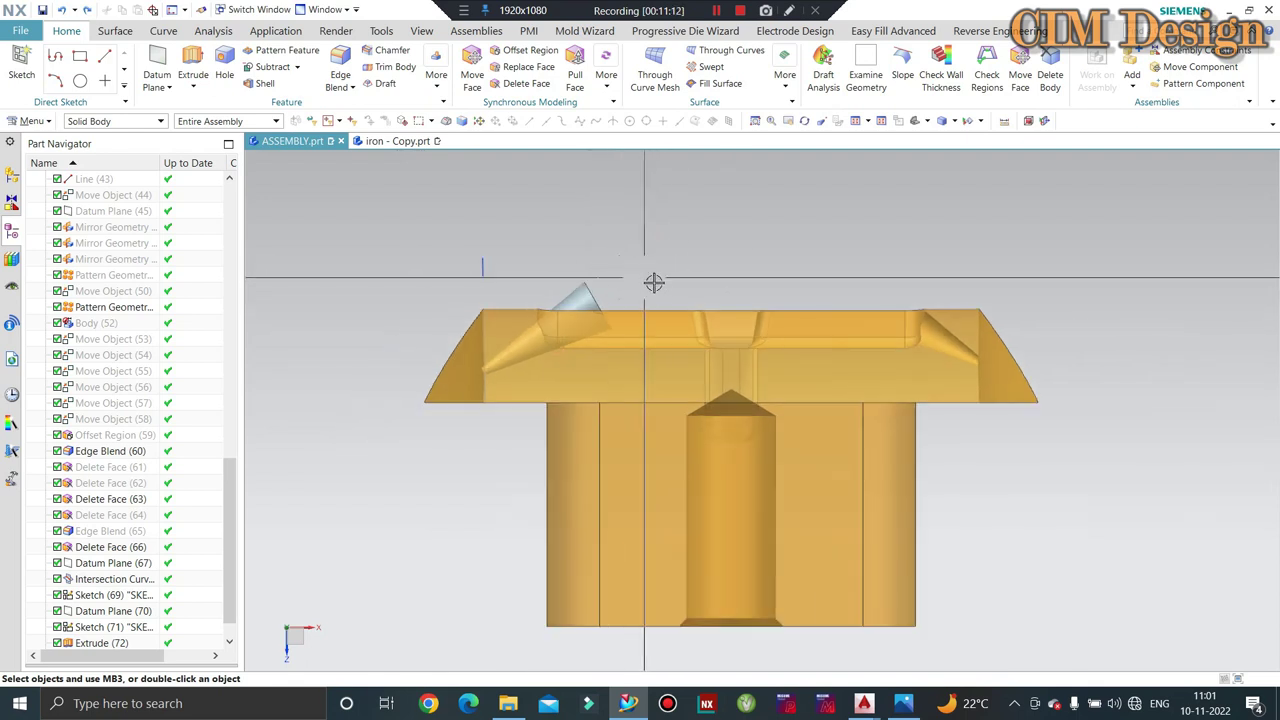
{"action": "mouse_move", "coordinate": [666, 291]}
{"action": "middle_mouse_down"}
{"action": "mouse_move", "coordinate": [711, 206]}
{"action": "mouse_move", "coordinate": [529, 226]}
{"action": "middle_mouse_up"}
{"action": "scroll", "coordinate": [620, 303], "scroll_direction": "up", "scroll_amount": 4}
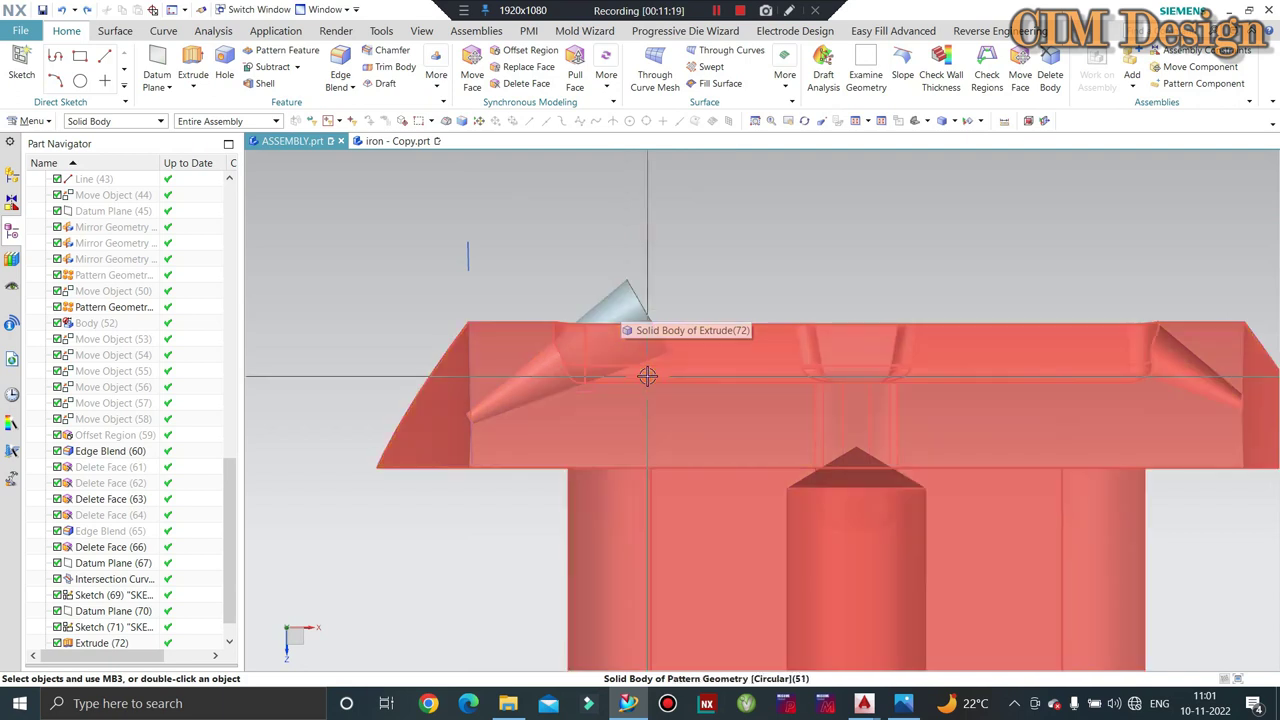
{"action": "middle_click_drag", "start_coordinate": [620, 303], "coordinate": [623, 339], "text": "shift"}
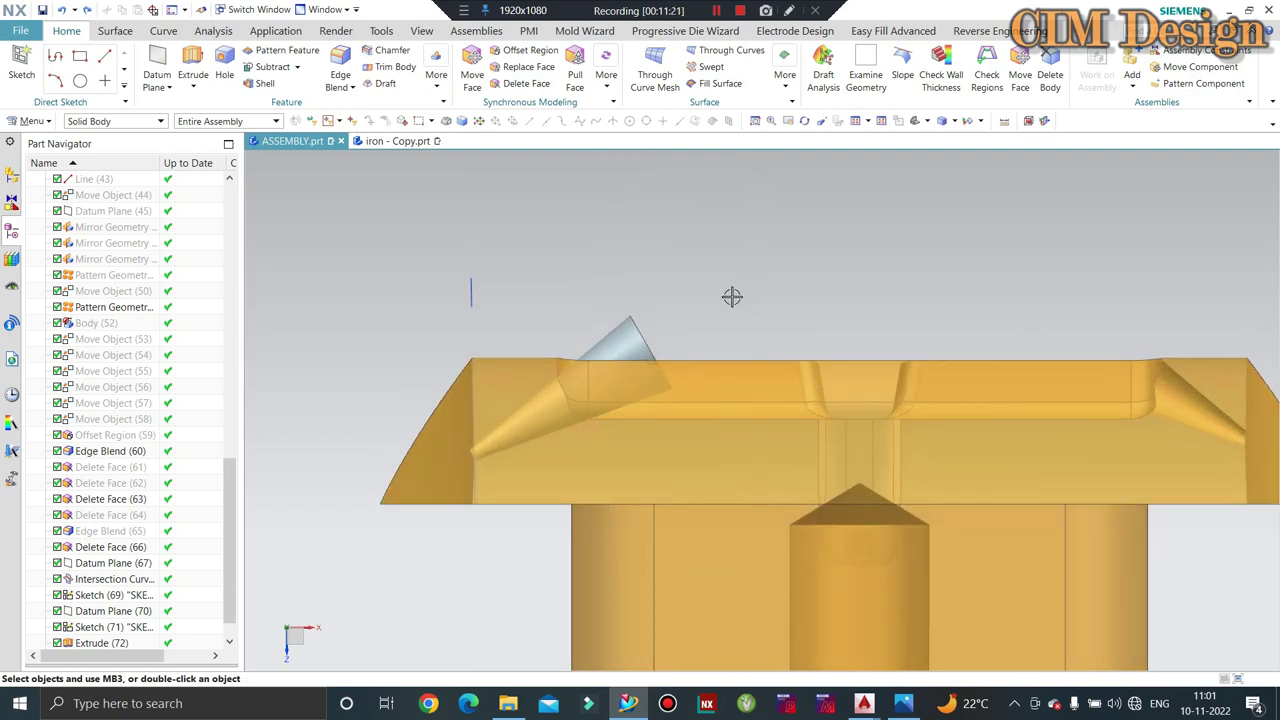